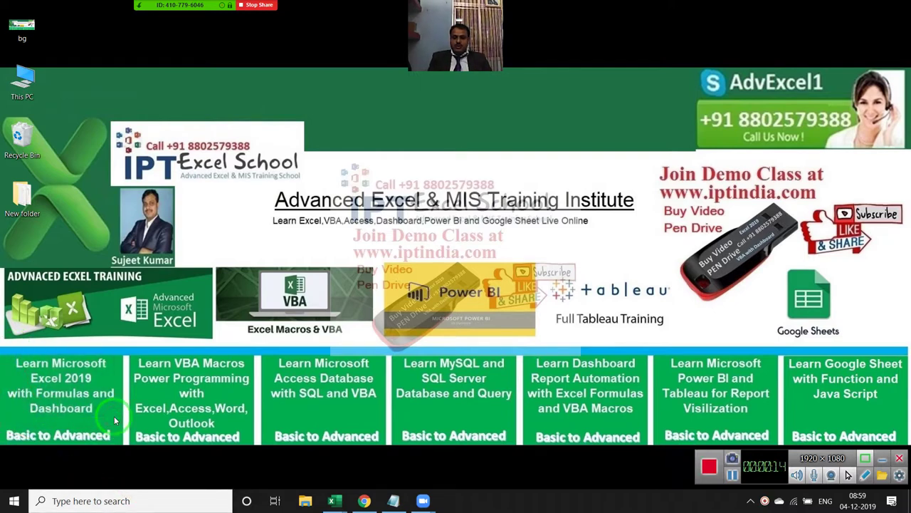
In Book3, copy cell A3, look at the paste options, then cancel the copy.
mouse_move(339, 490)
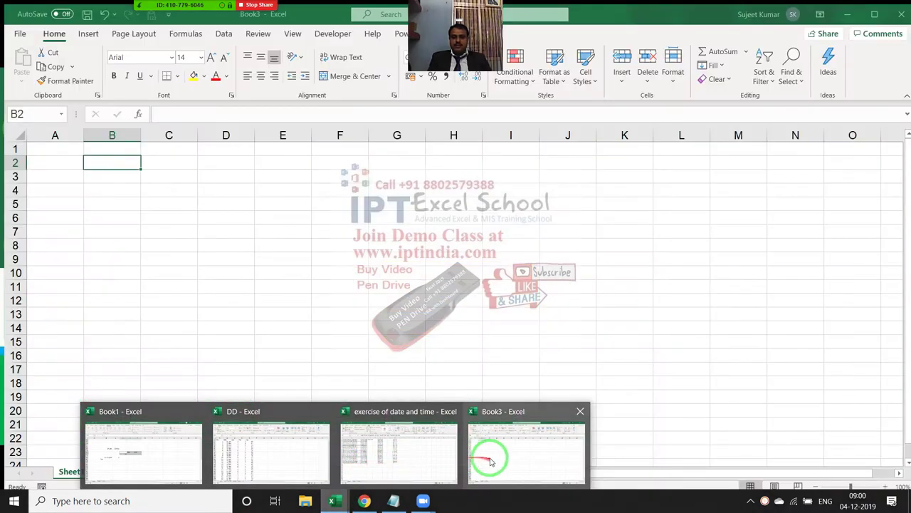
click(490, 461)
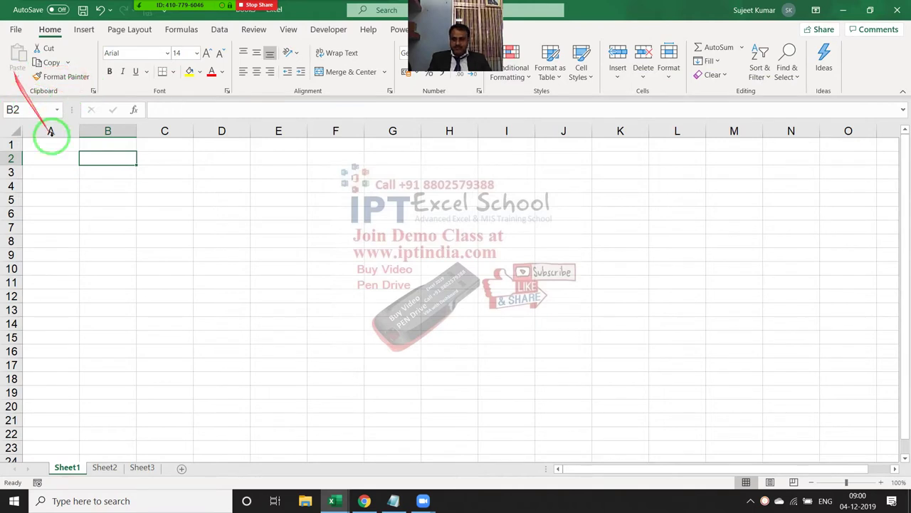
click(74, 171)
key(ctrl+c)
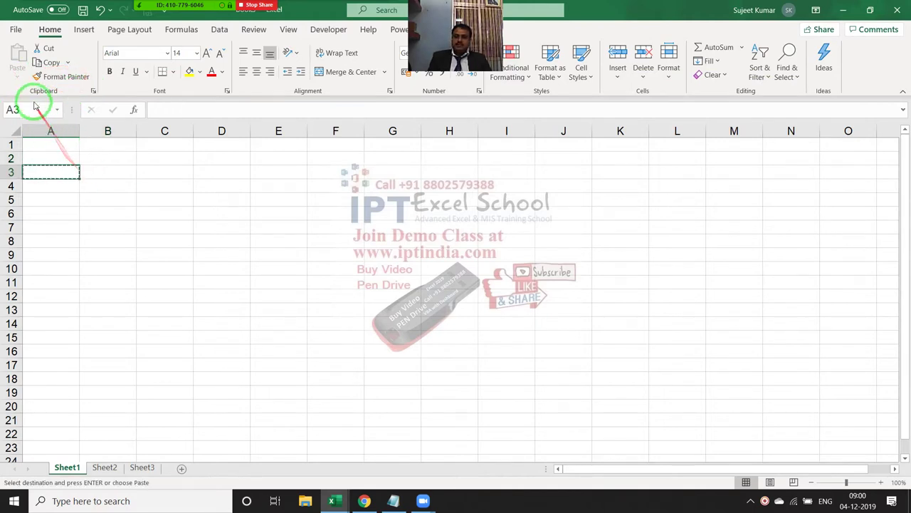
click(17, 77)
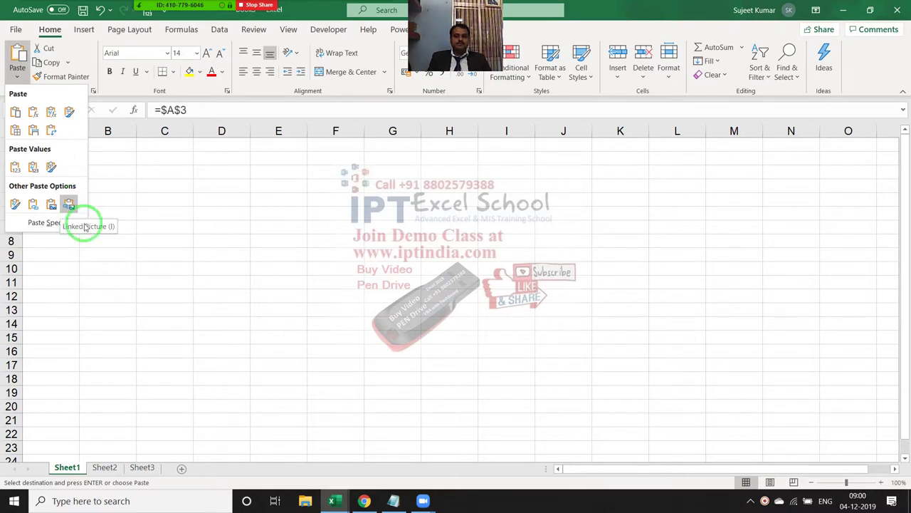
click(139, 316)
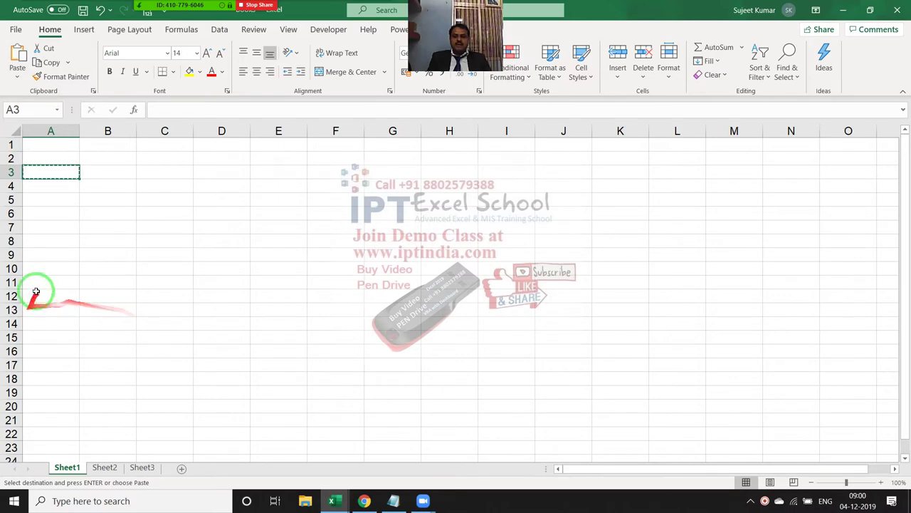
key(Escape)
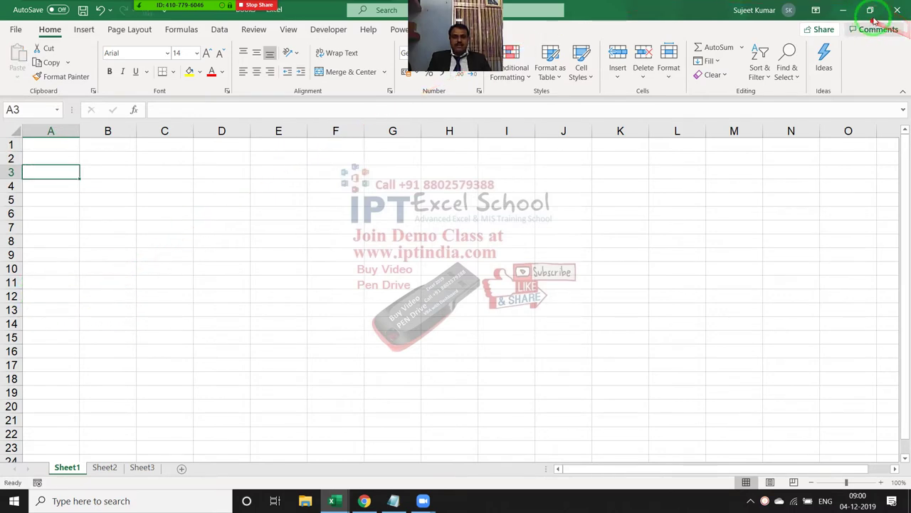
Close Book3 and the 'exercise of date and time' workbook without saving.
click(893, 12)
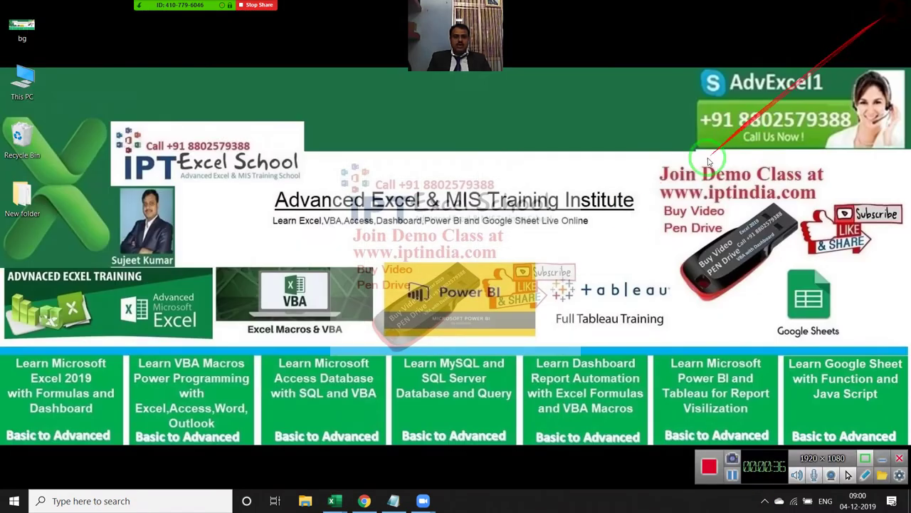
mouse_move(338, 500)
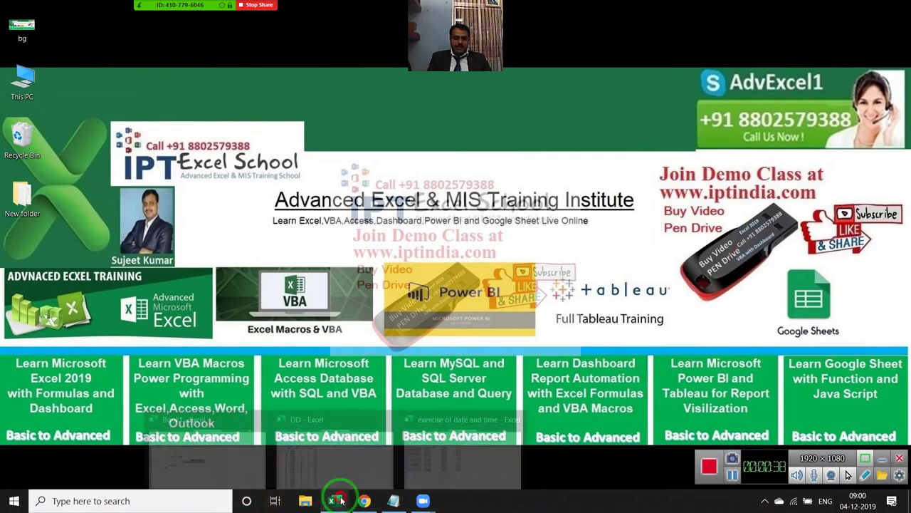
click(470, 458)
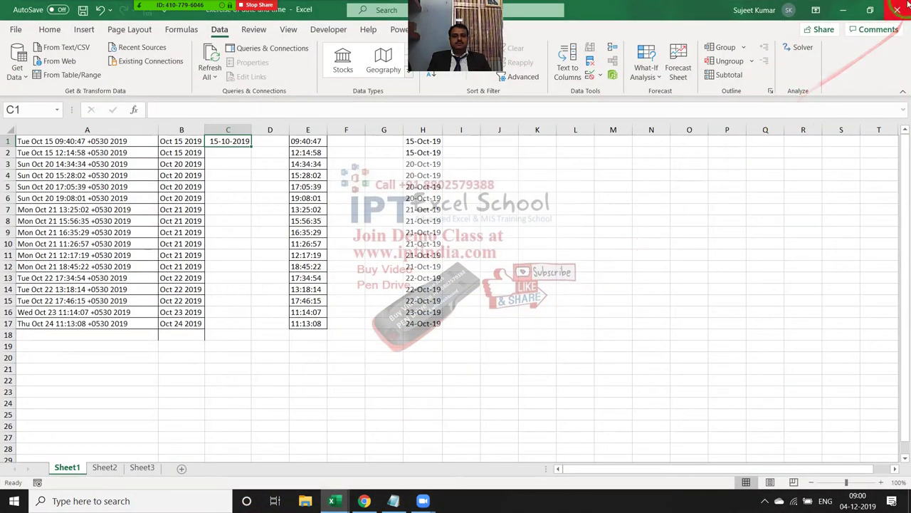
click(897, 9)
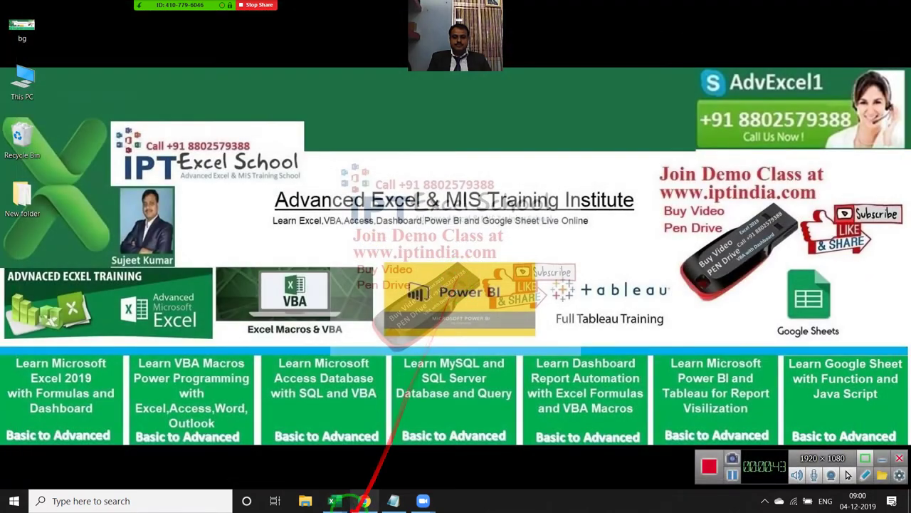
click(455, 268)
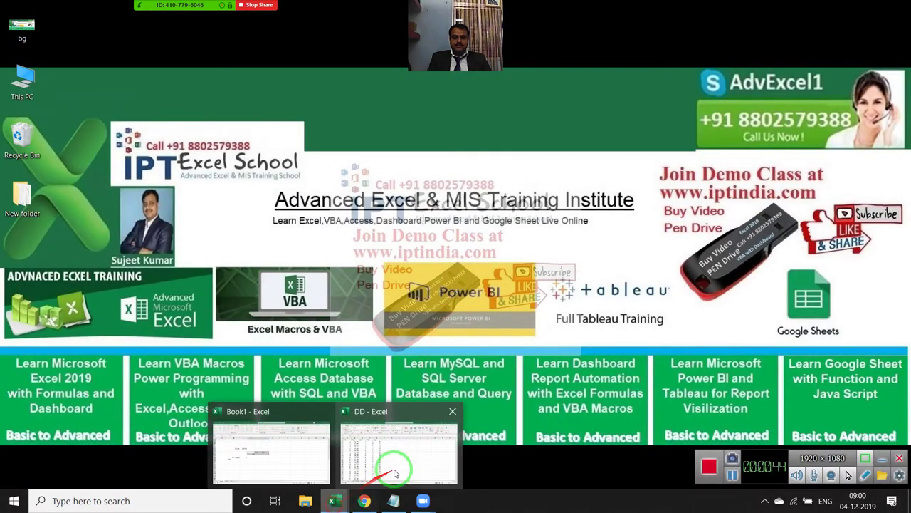
Close the DD workbook, discarding its changes.
click(418, 458)
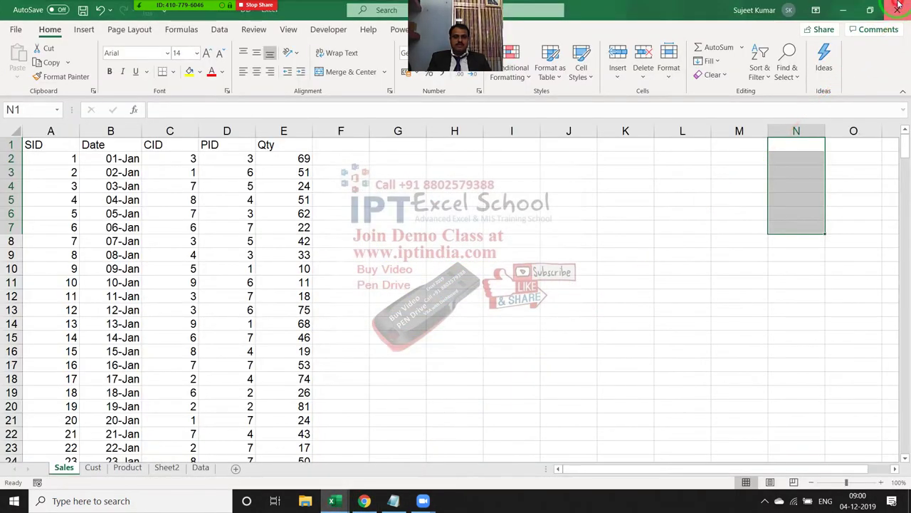
click(897, 8)
click(456, 278)
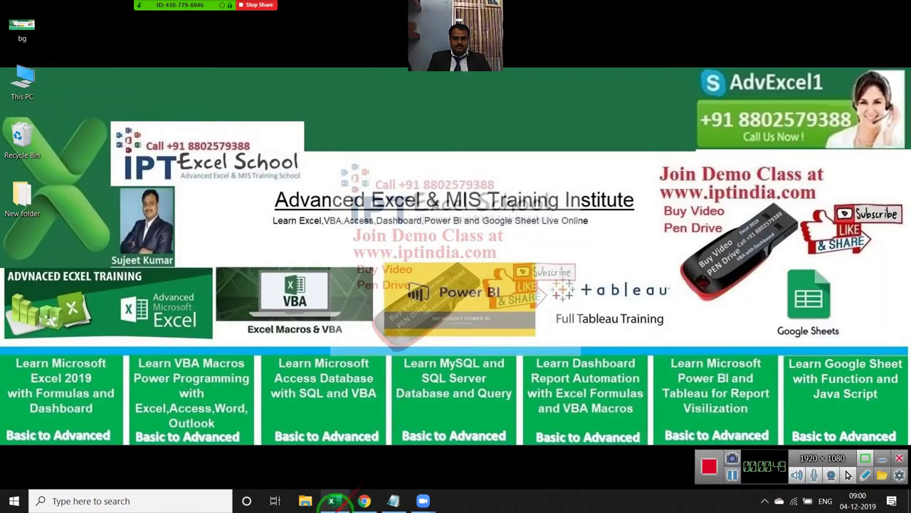
click(334, 501)
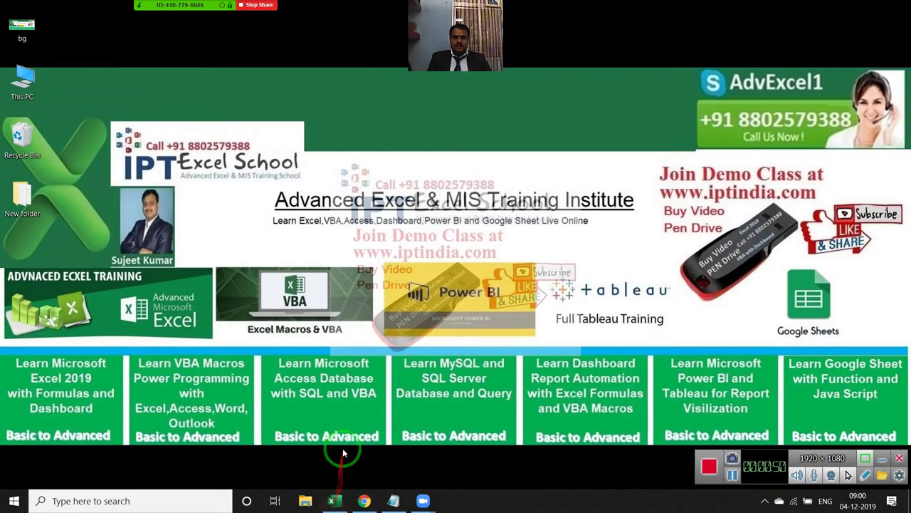
Close Book1 without saving its changes.
click(336, 504)
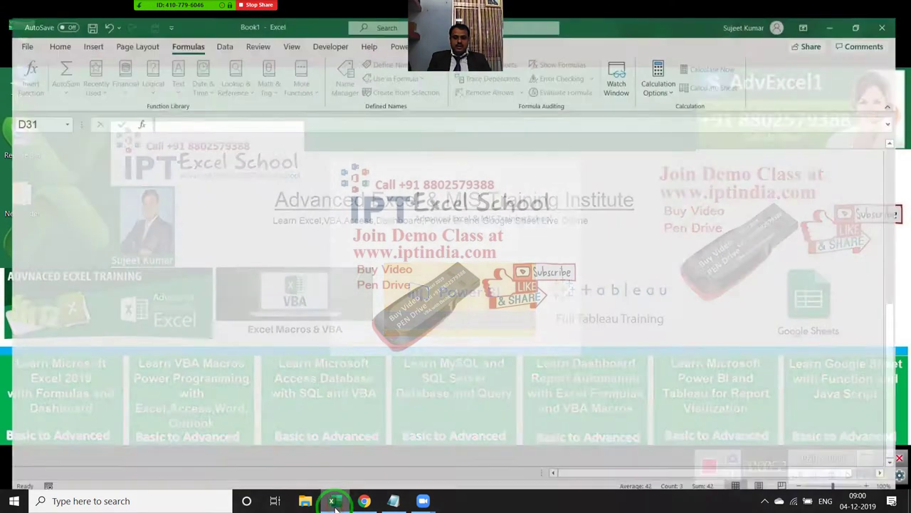
click(412, 361)
scroll(428, 353, up, 5)
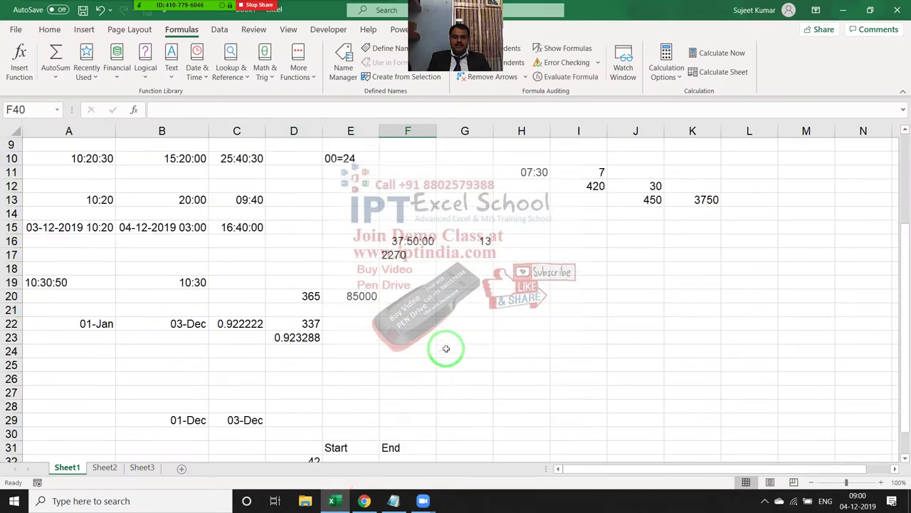
scroll(445, 349, up, 3)
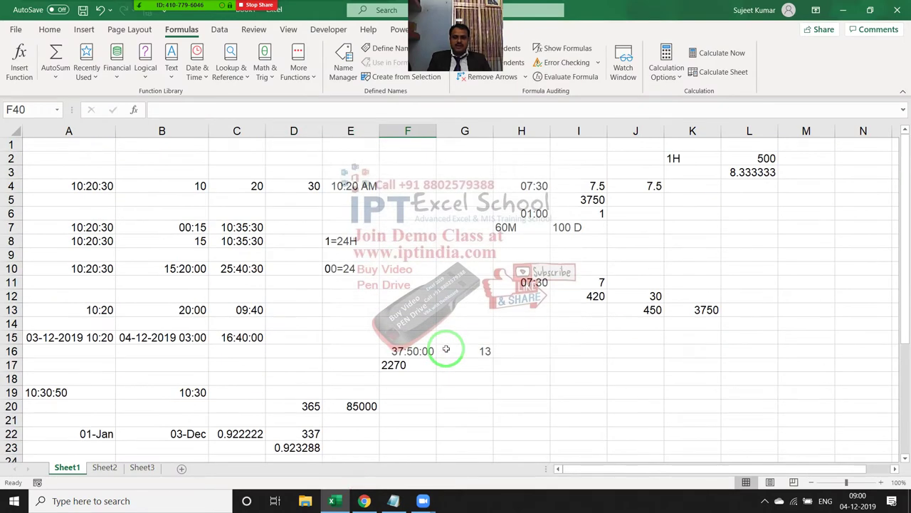
click(897, 10)
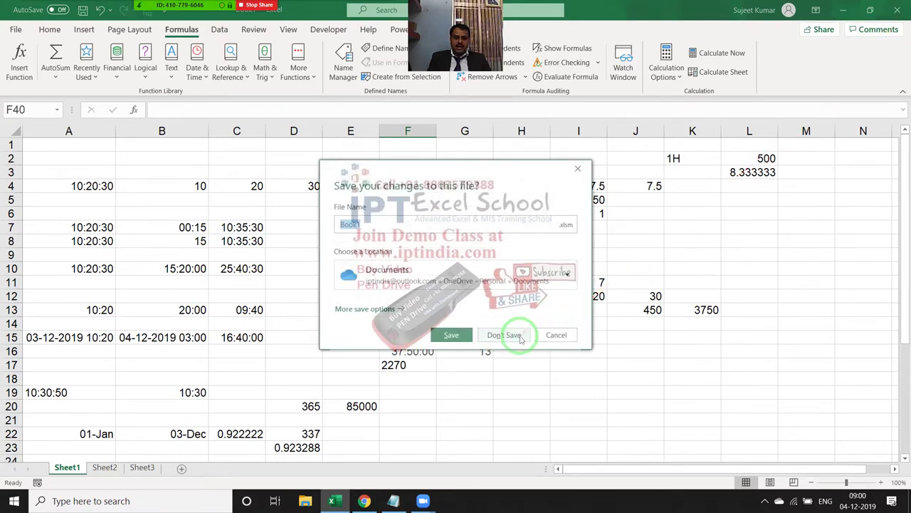
click(520, 338)
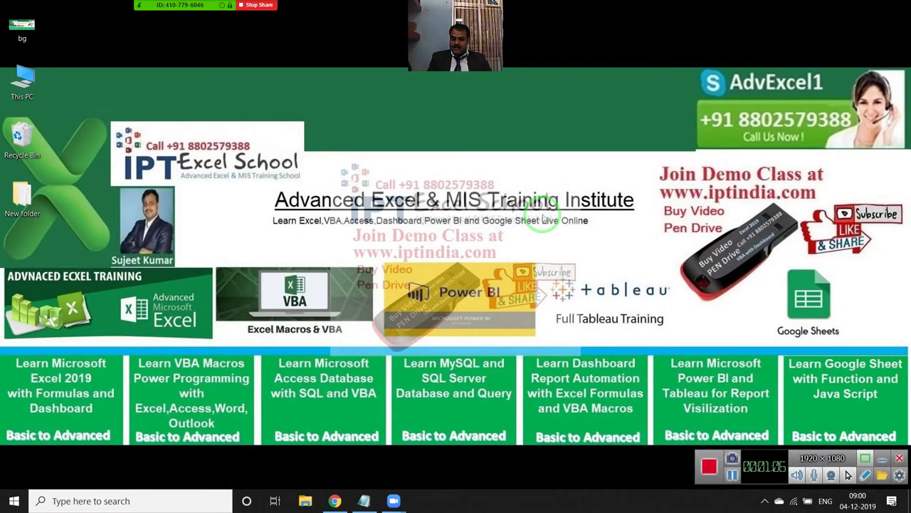
Launch Excel from the Start search and create a blank workbook.
key(super)
text(e)
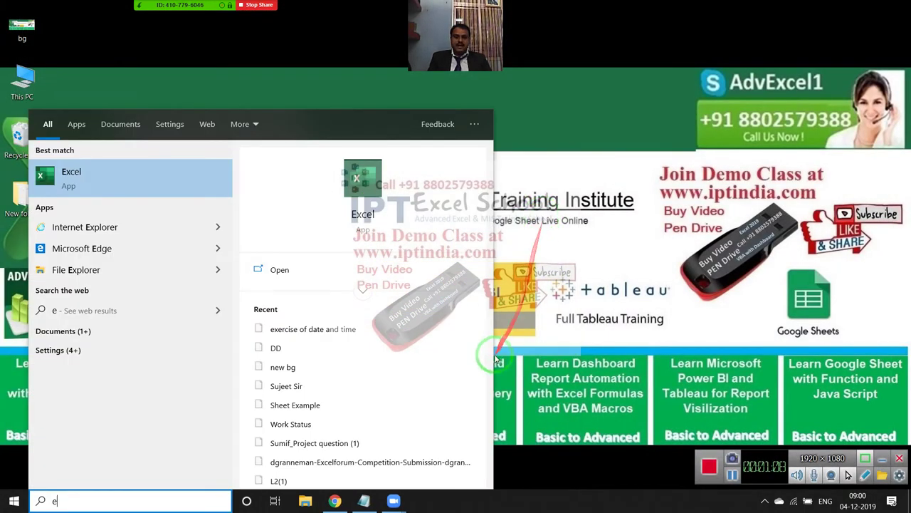
click(367, 217)
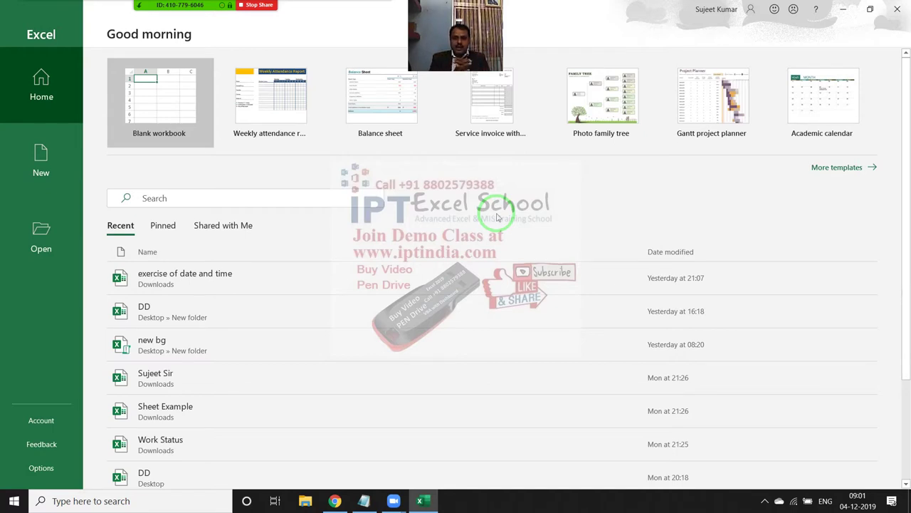
click(186, 99)
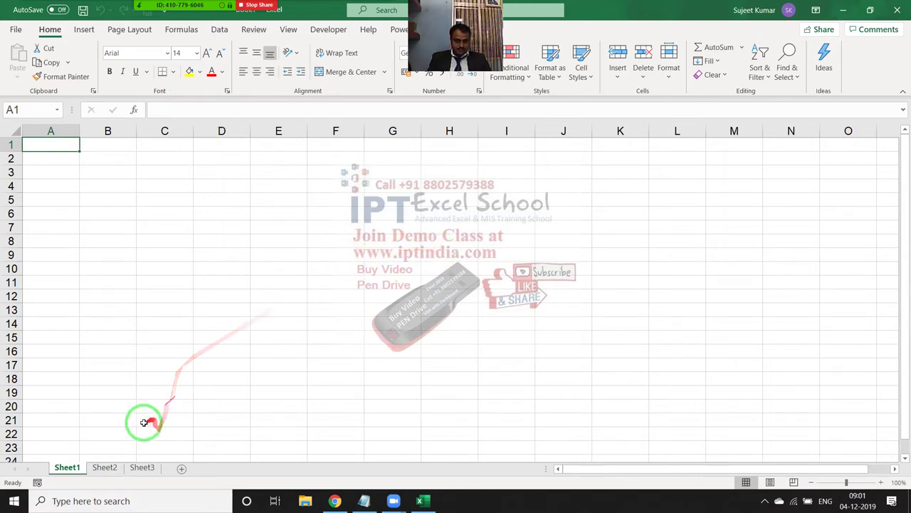
Rename Sheet1 to Form.
click(107, 468)
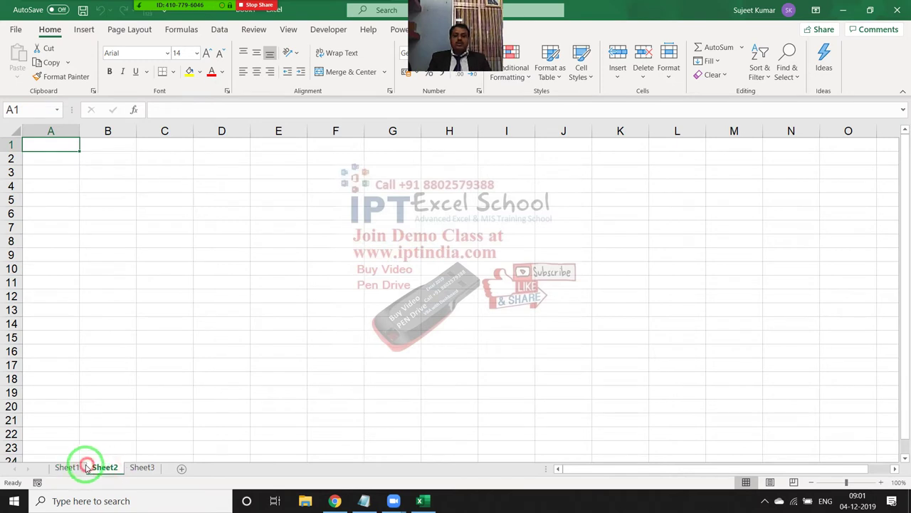
click(79, 467)
double_click(71, 468)
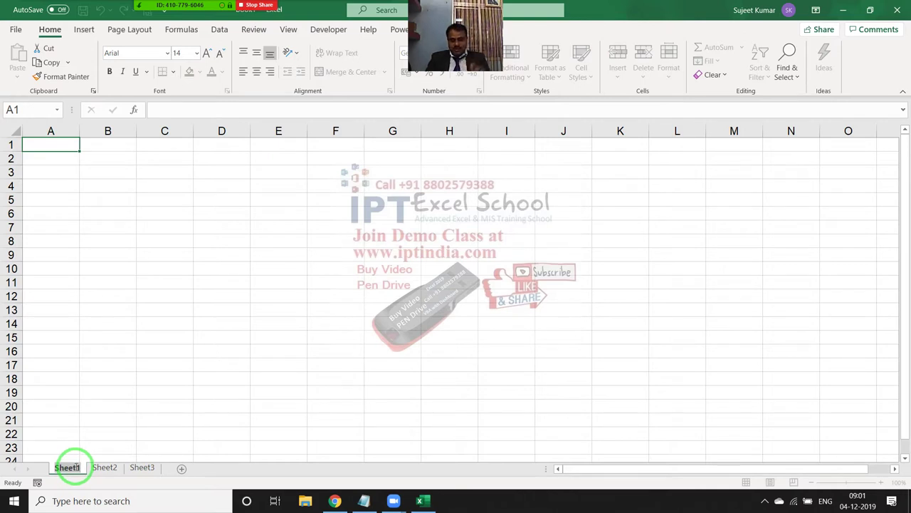
text(For)
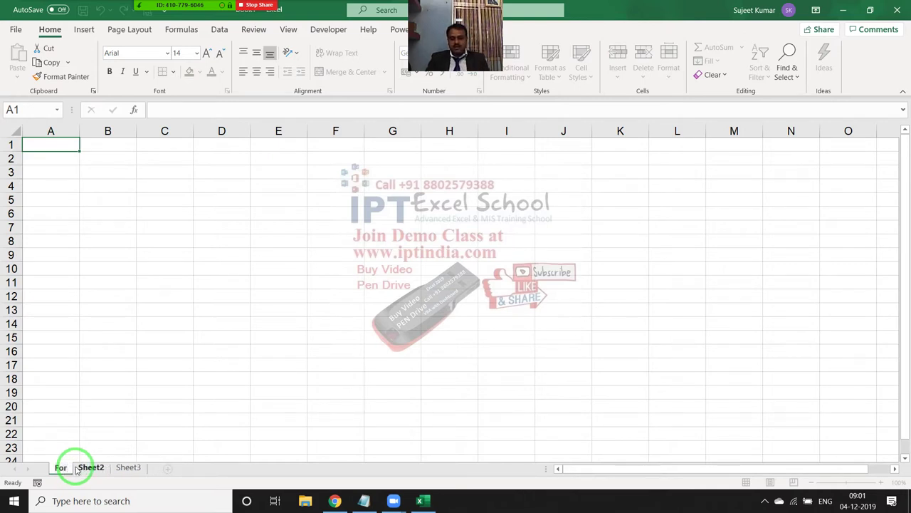
text(m)
click(76, 470)
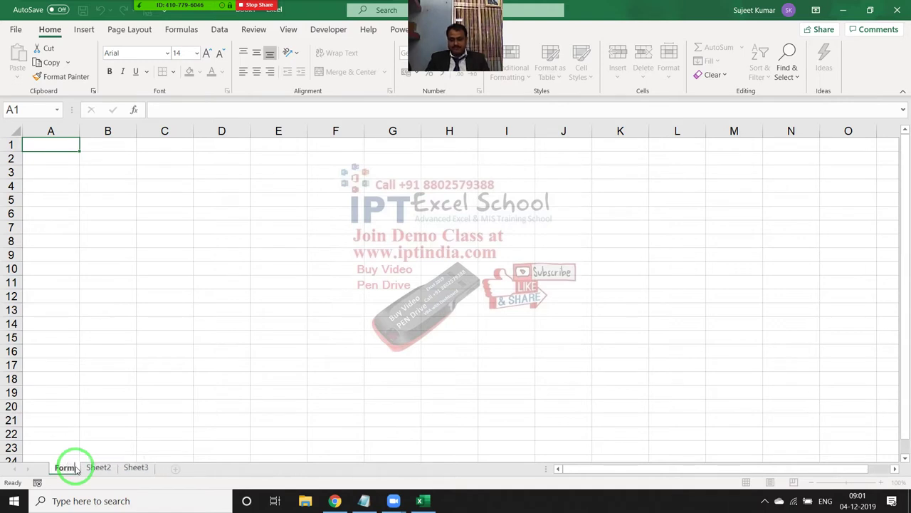
Rename Sheet2 to Data and return to the Form sheet.
click(98, 467)
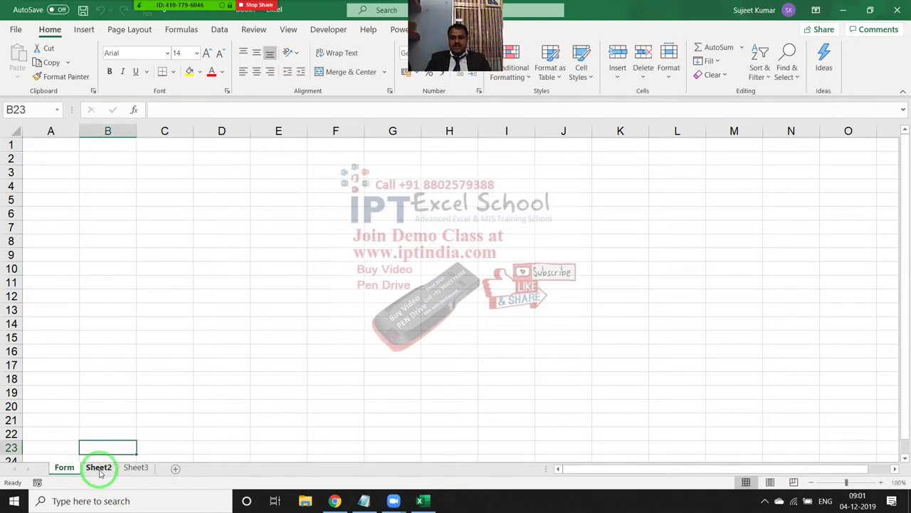
double_click(99, 468)
text(D)
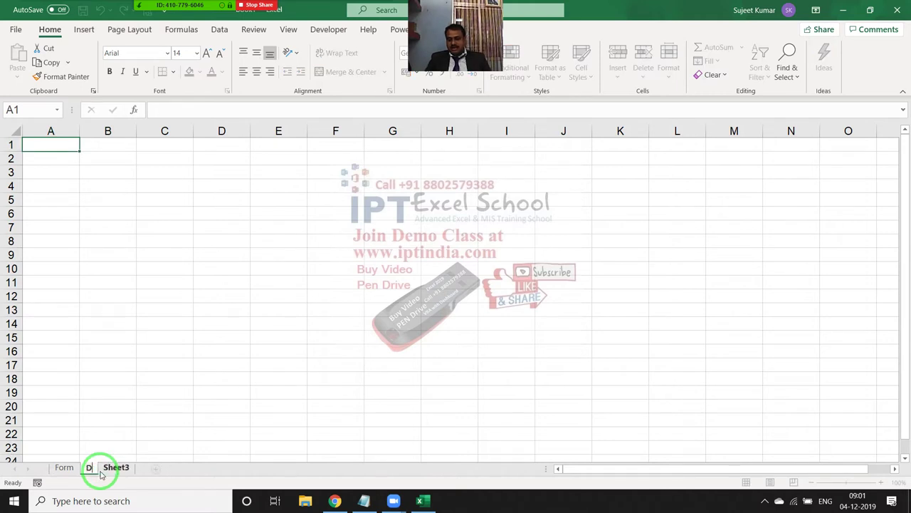
text(ata)
click(101, 447)
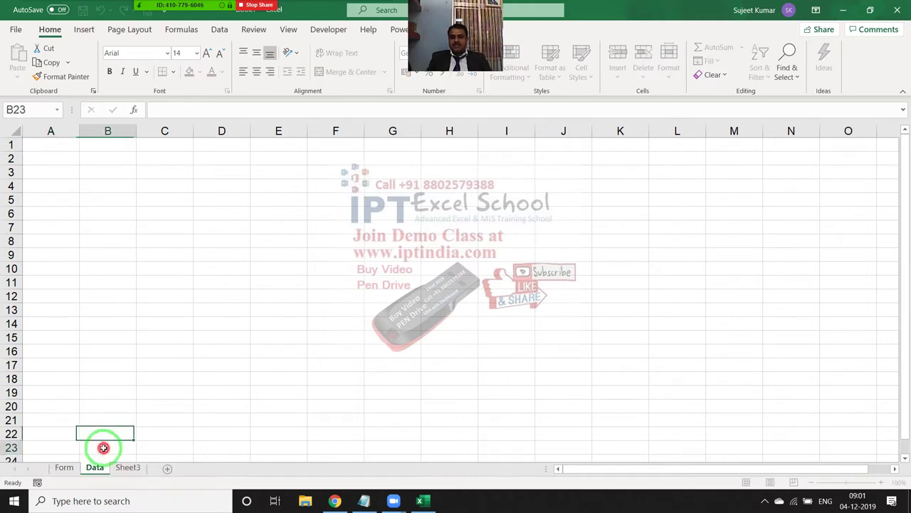
click(66, 467)
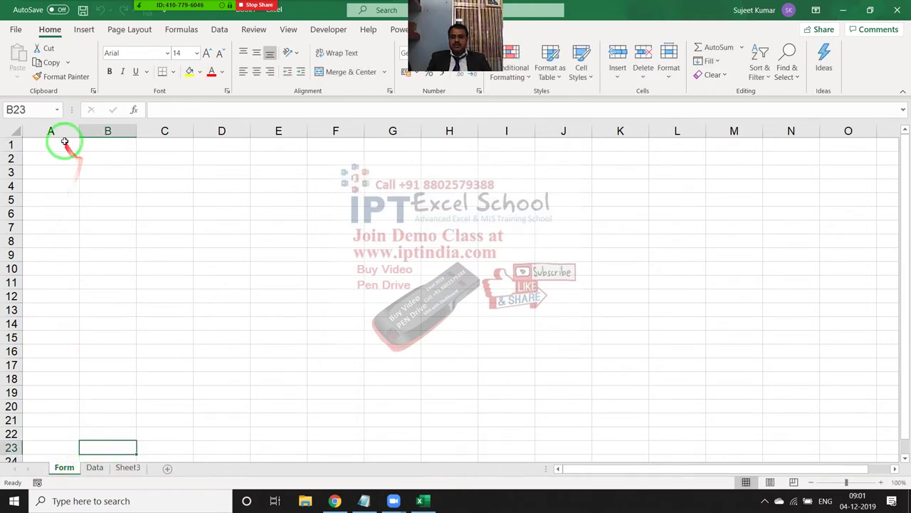
Merge and center A1:G2 and enter the title 'IPT Excel School'.
drag(65, 146, 379, 164)
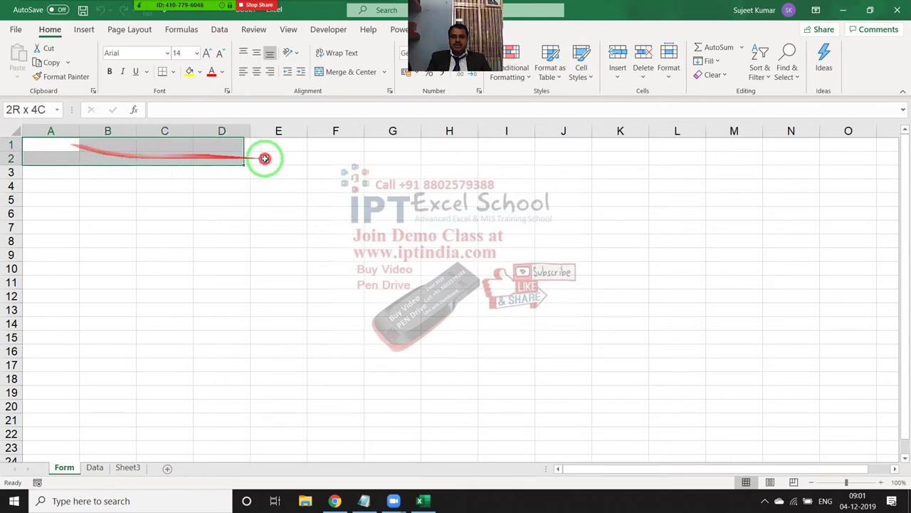
click(348, 71)
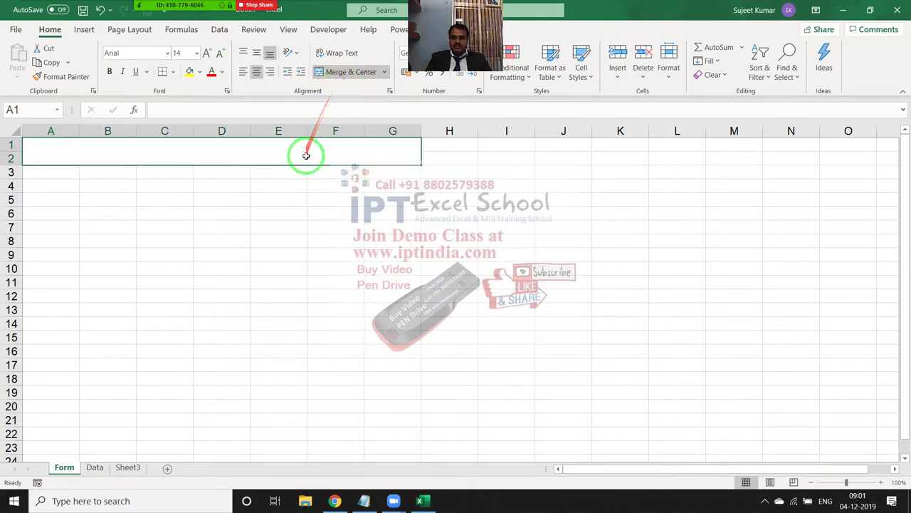
text(IPT )
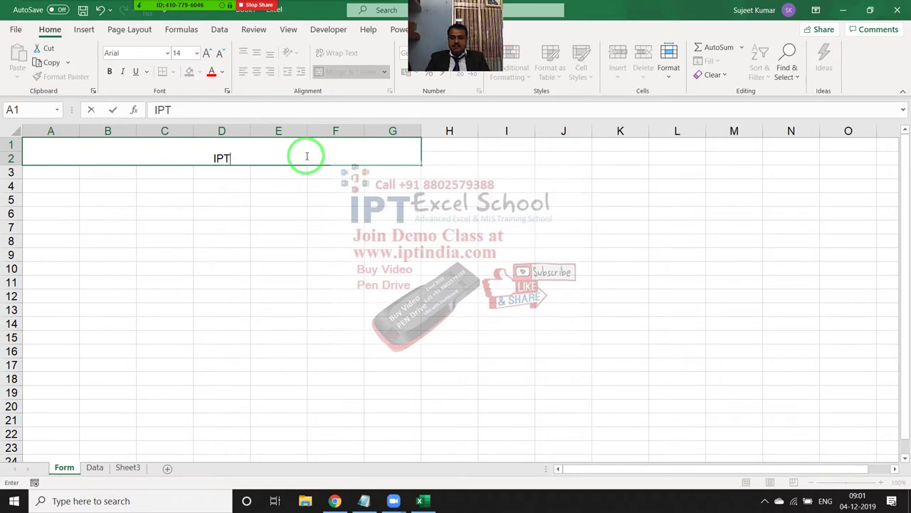
text(Excel )
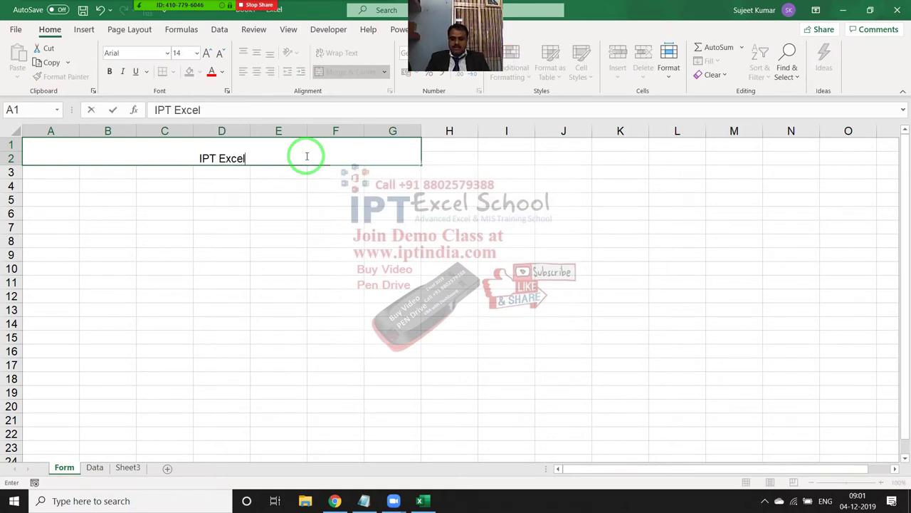
text(Sch)
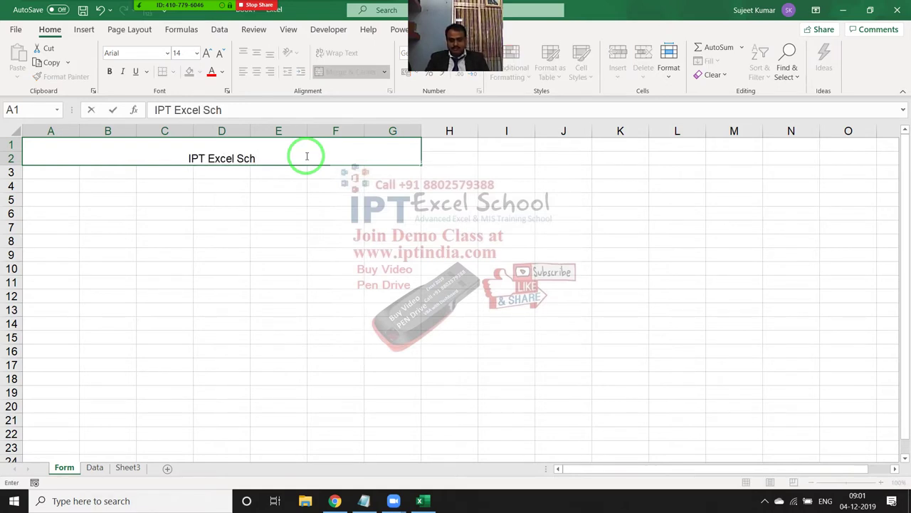
text(ool)
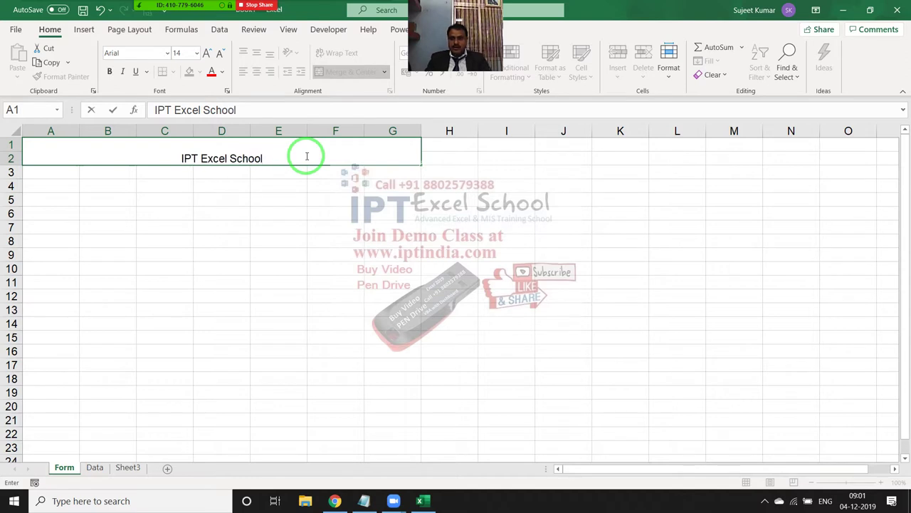
key(Return)
key(Return)
Add the Roll label in A4 and the Ad.Date label in E4.
text(Roll)
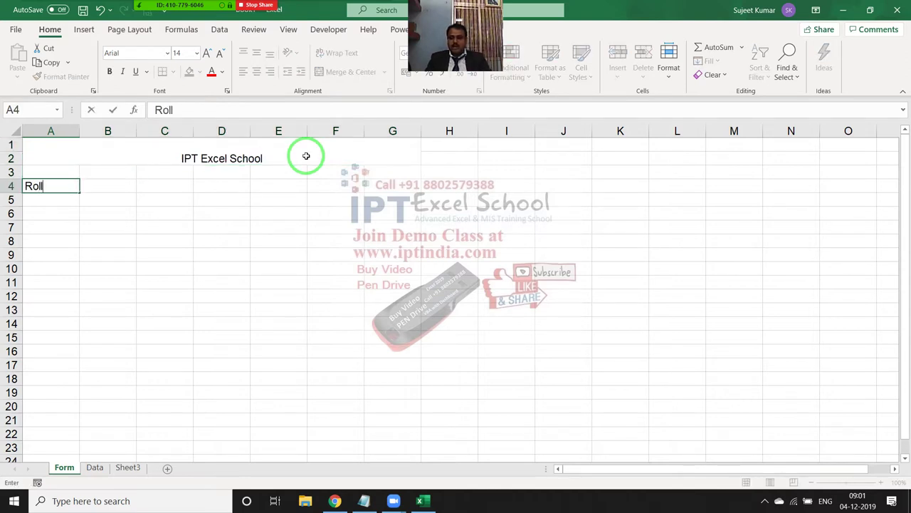
key(Return)
key(Up)
key(Right)
key(Down)
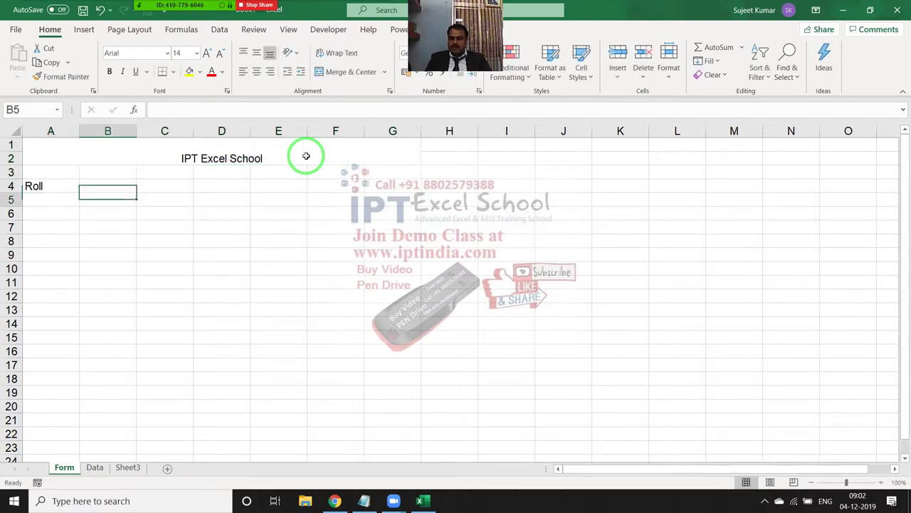
key(Down)
key(Left)
key(Down)
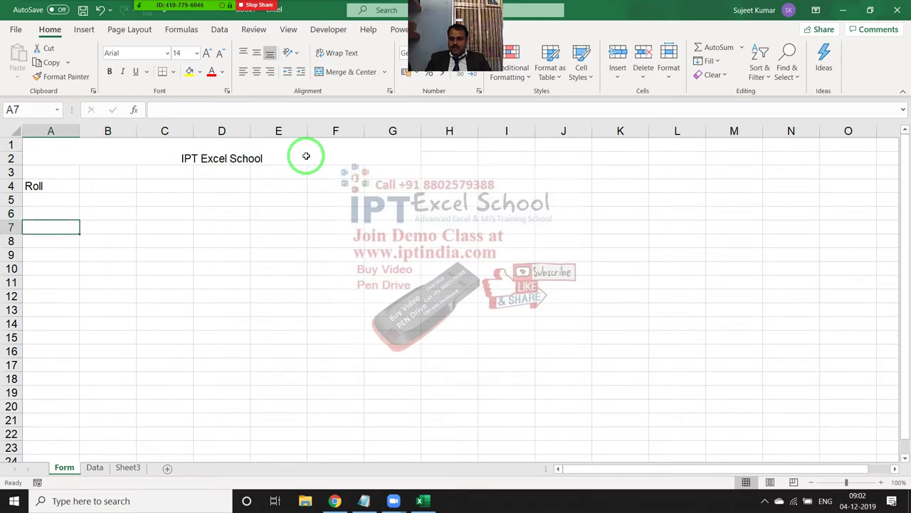
key(Up)
key(Up)
key(Up)
key(Right)
key(Right)
key(Right)
key(Right)
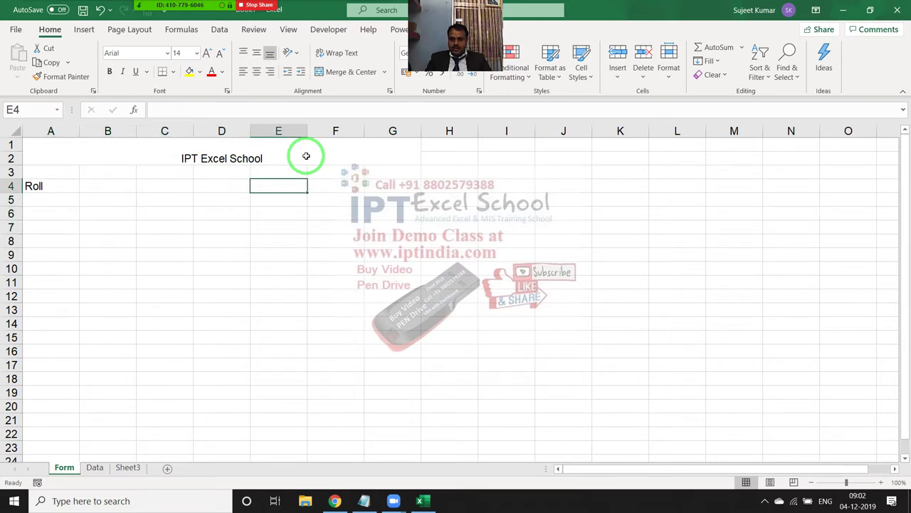
text(Admm)
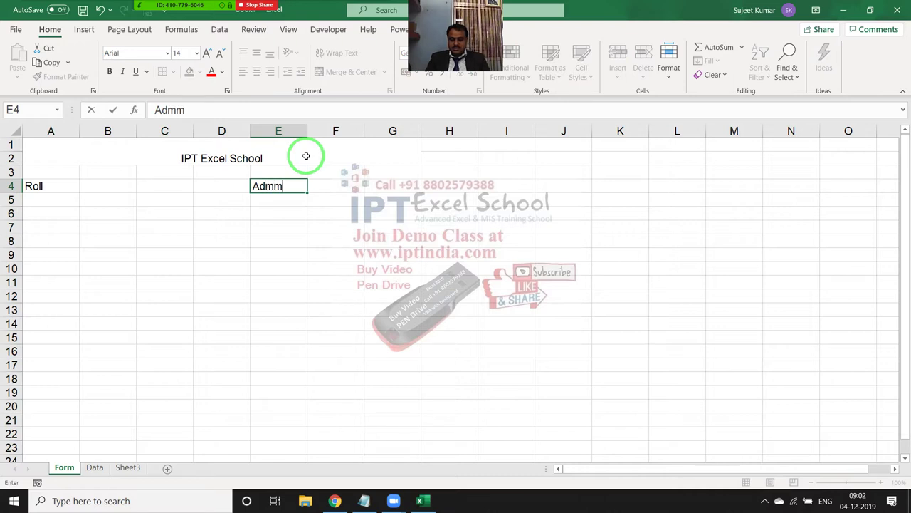
key(BackSpace)
key(BackSpace)
key(BackSpace)
text(Date)
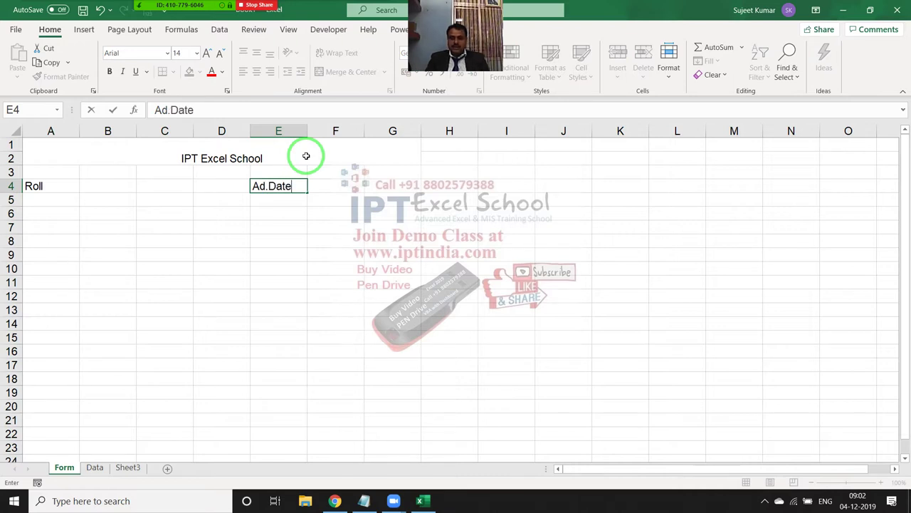
key(Tab)
Add the Name, Fater, DOB and Address labels across row 8.
key(Down)
key(Left)
key(Left)
key(Left)
key(Left)
key(Left)
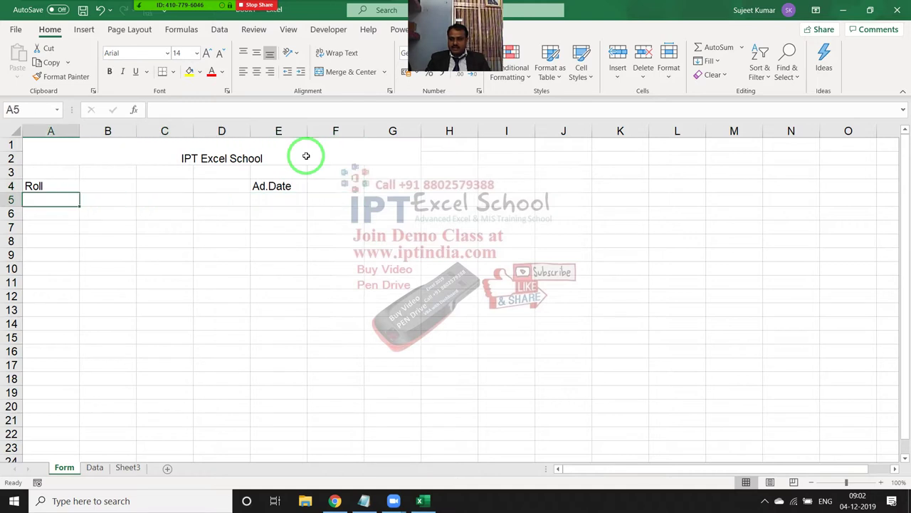
key(Down)
key(Down)
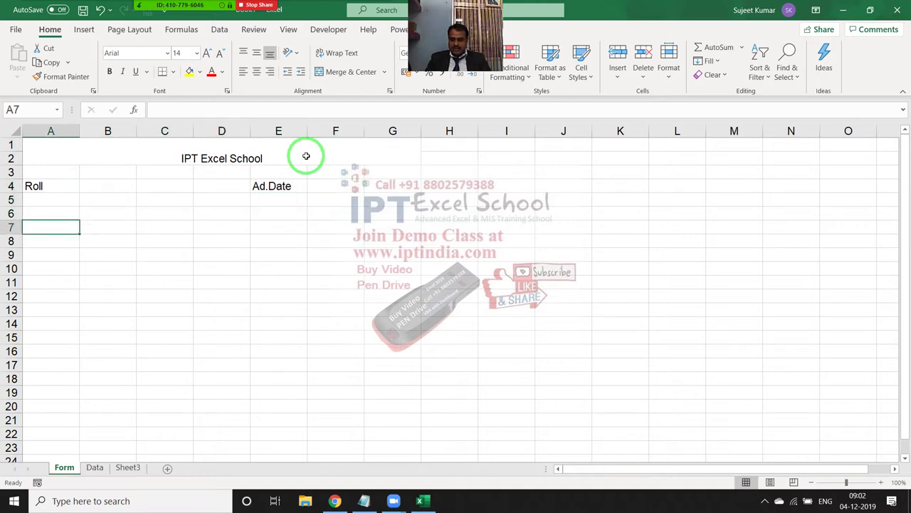
key(Down)
text(Name)
key(Tab)
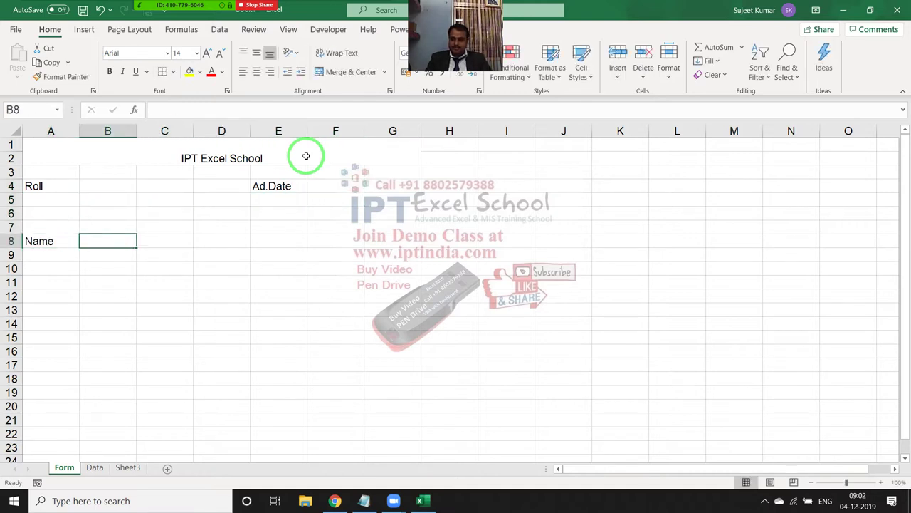
text(Fater)
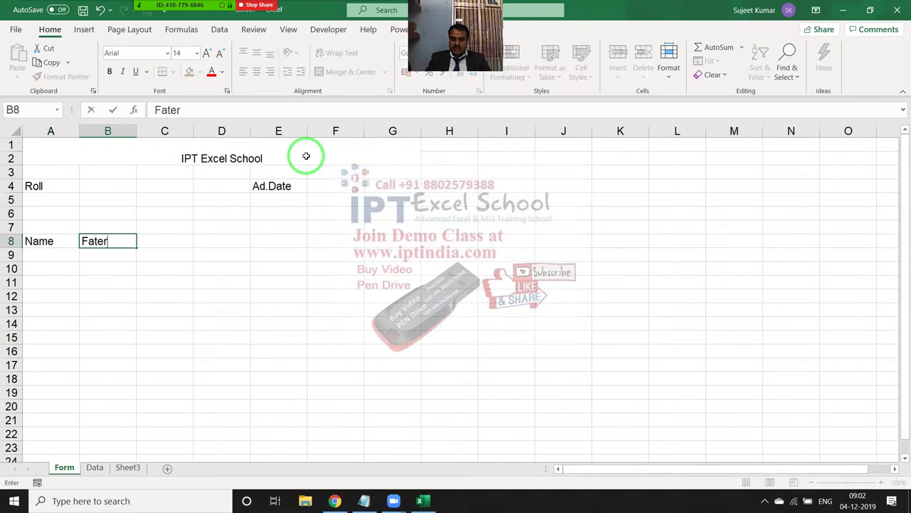
key(Tab)
text(DOB)
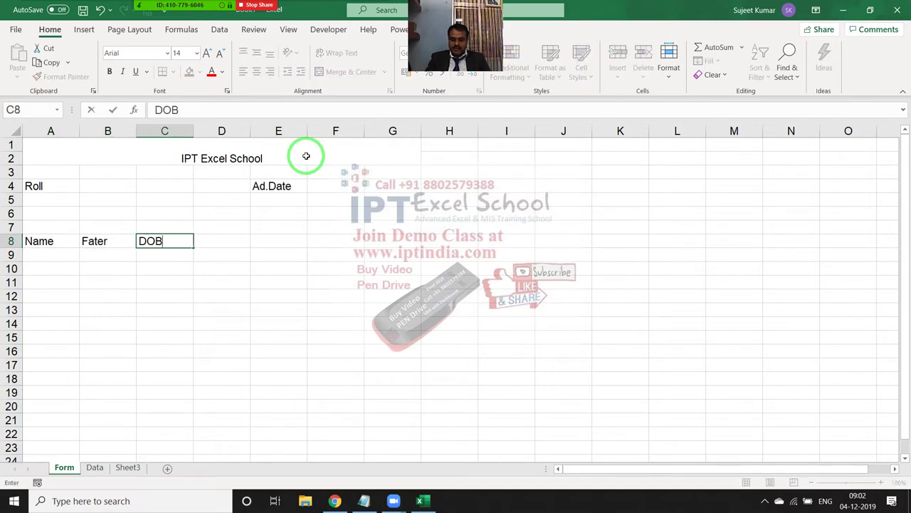
key(Tab)
text(A)
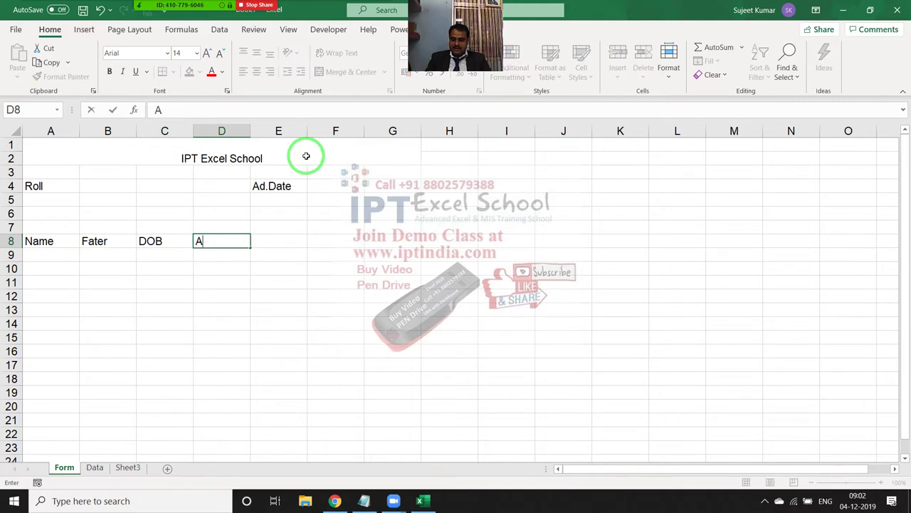
text(ddress)
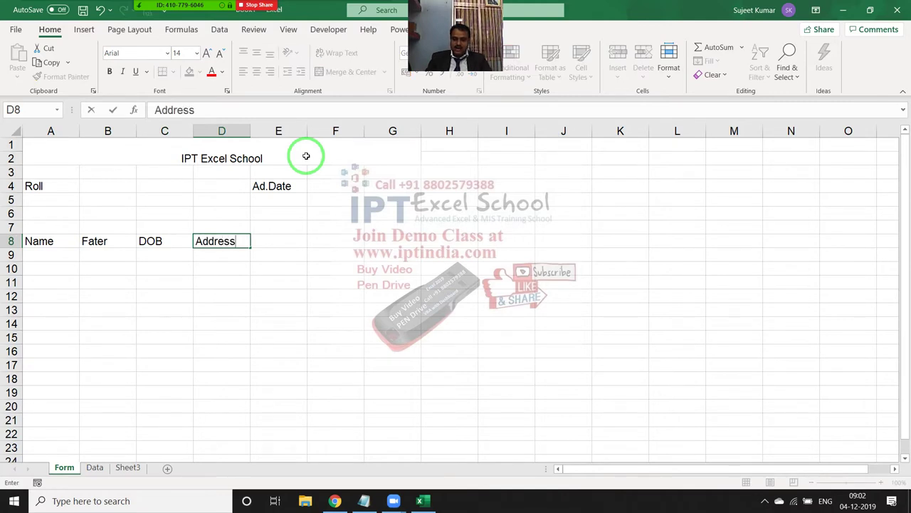
key(Return)
key(Return)
key(Return)
Add the Class, Section and Timing labels across row 11.
key(Left)
key(Left)
key(Left)
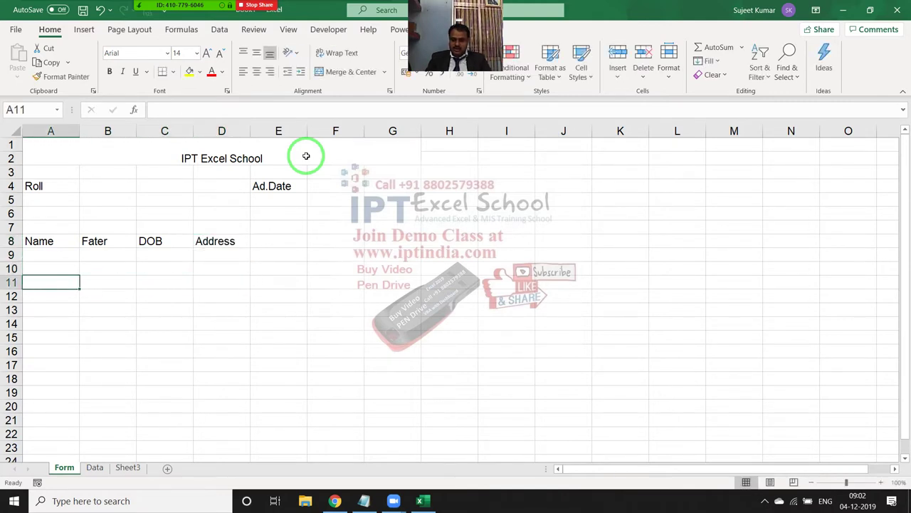
text(Class)
key(Tab)
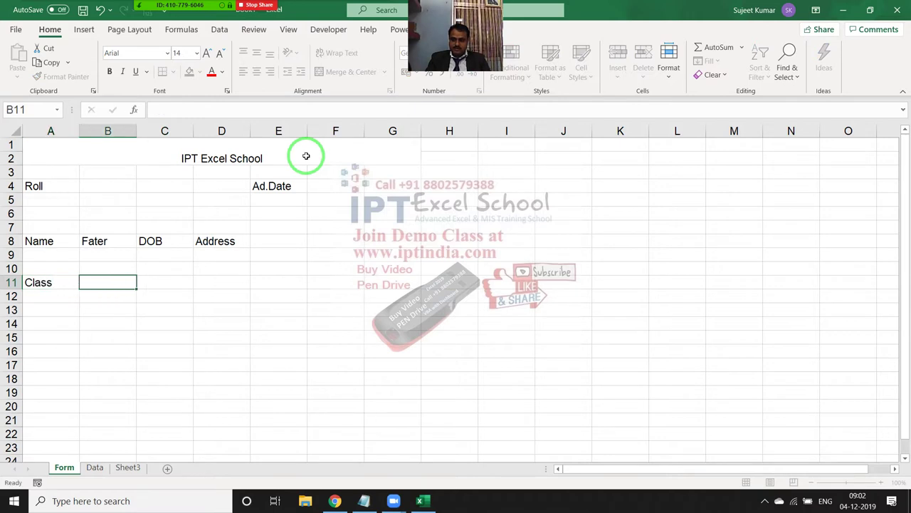
text(Secti)
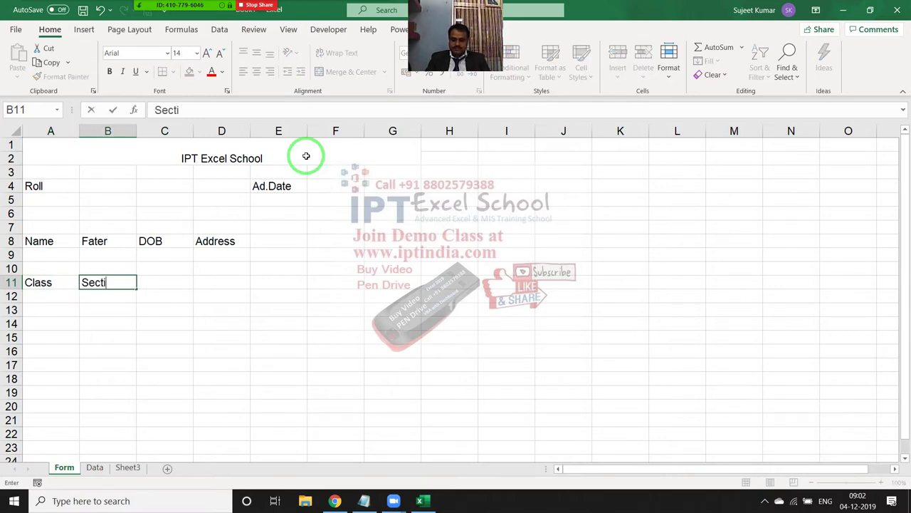
text(on)
key(Tab)
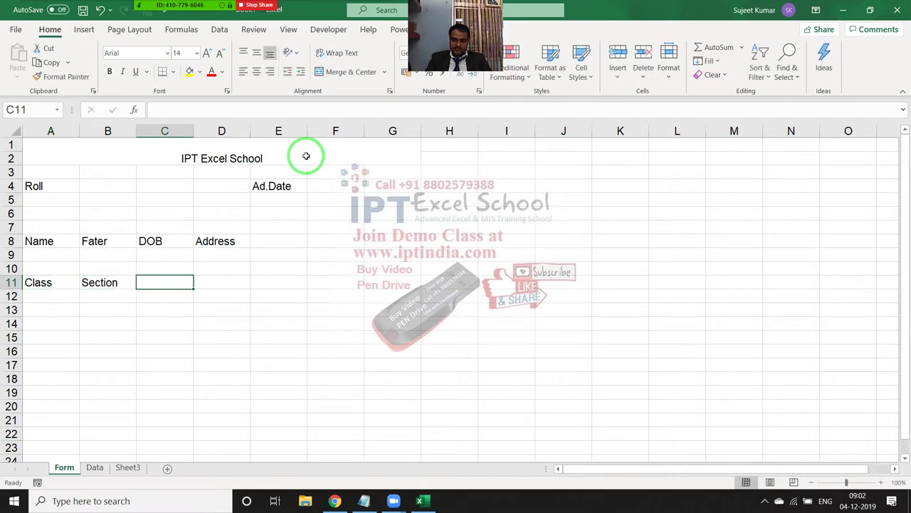
key(Left)
key(Left)
key(Right)
key(Right)
text(T)
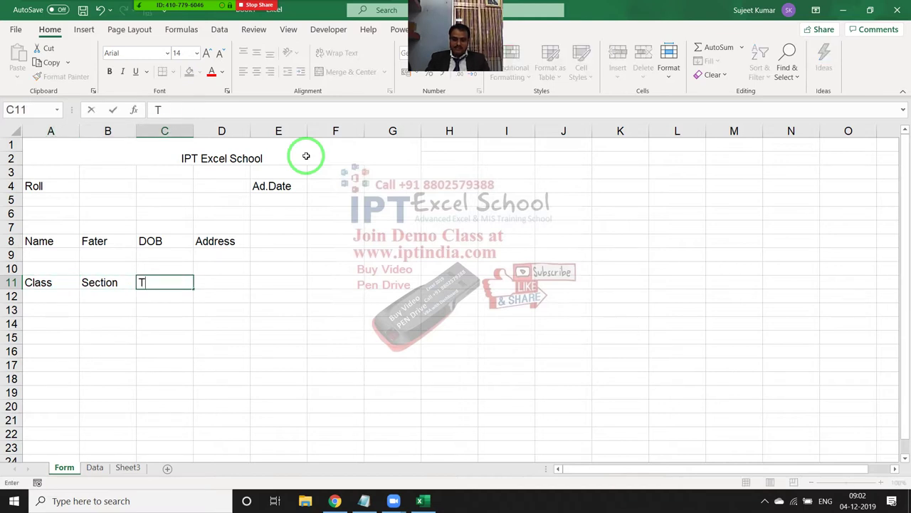
text(imi)
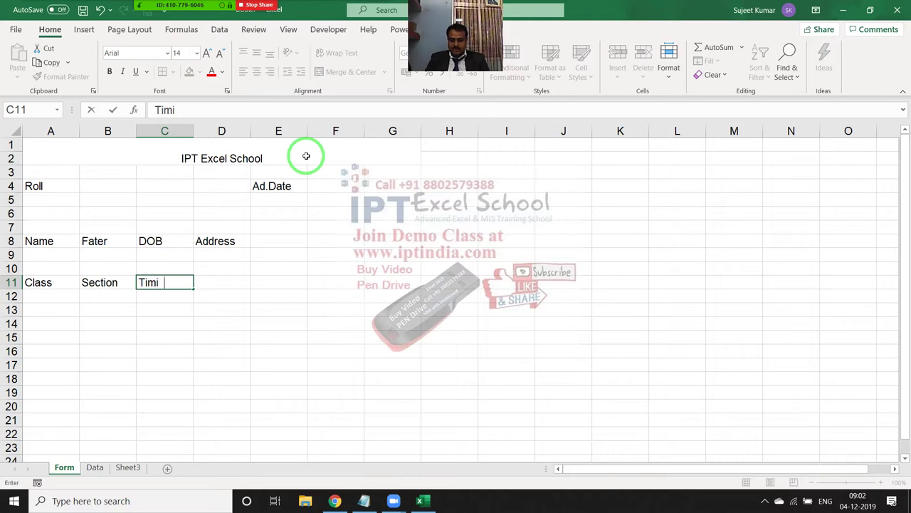
text(meng)
key(Return)
key(Return)
Enter a Fee label in A15, then delete it again.
key(Return)
key(Home)
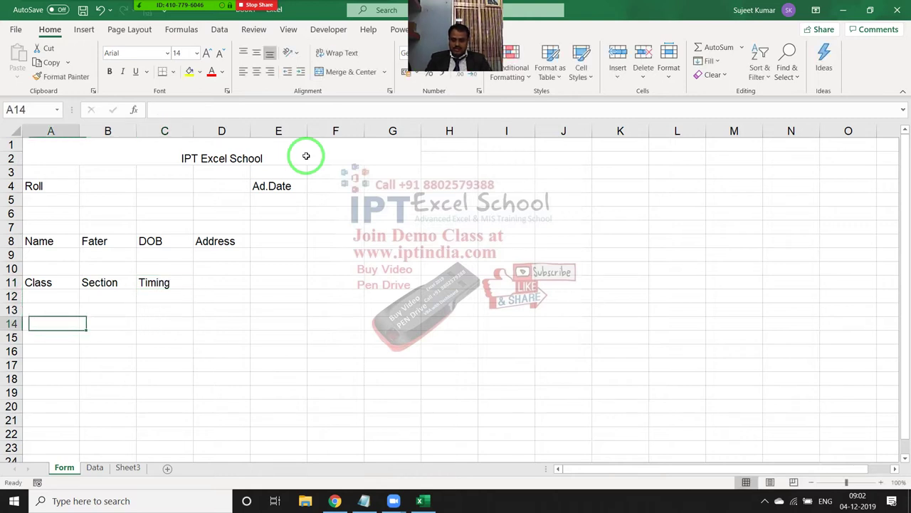
key(Return)
text(Fee)
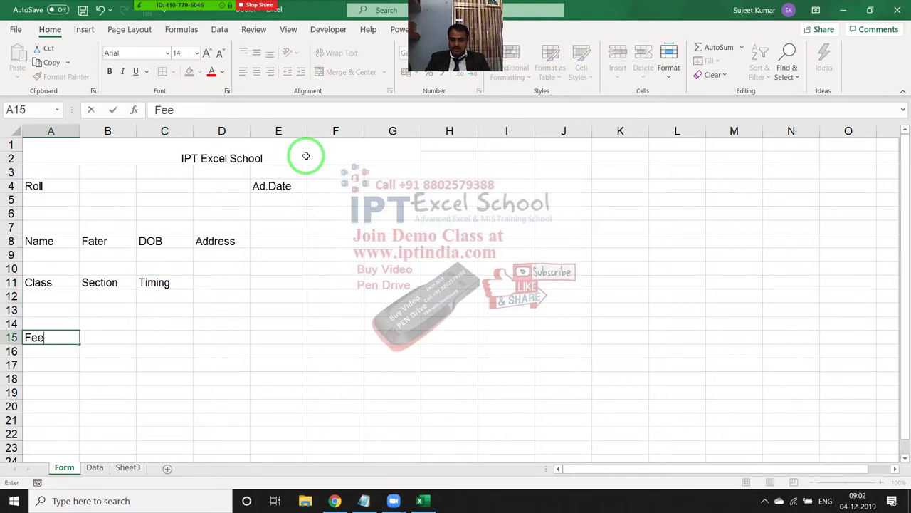
key(Tab)
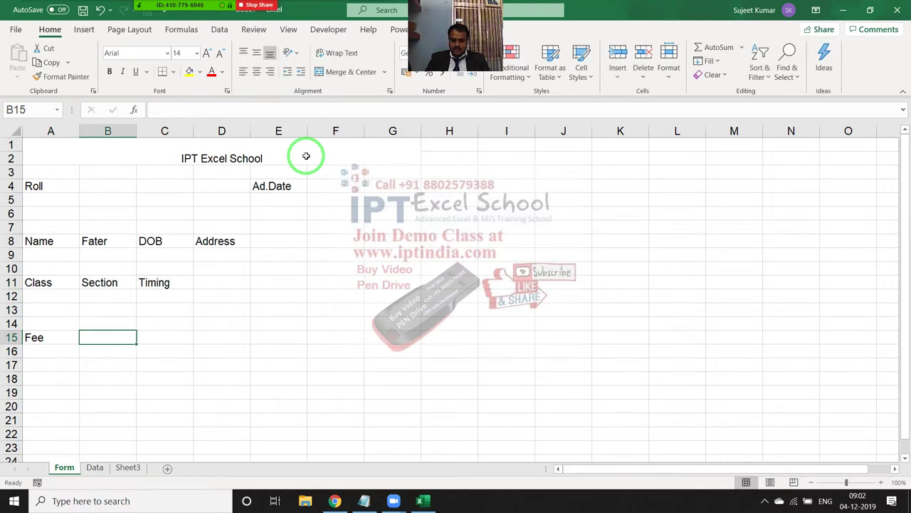
key(Left)
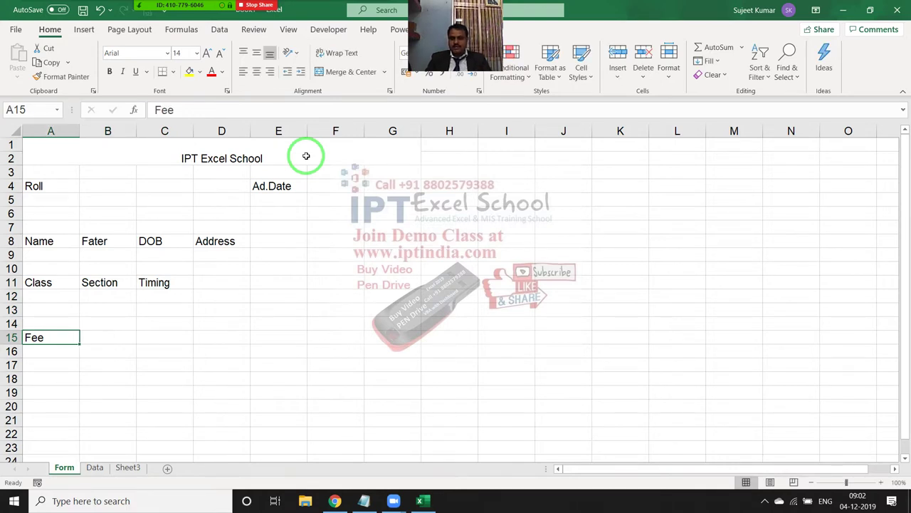
key(Delete)
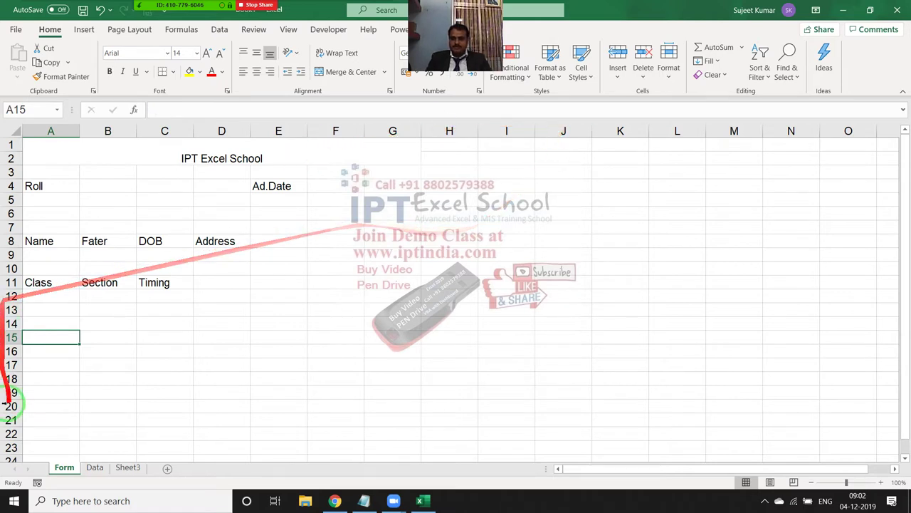
On the Data sheet, enter headers Roll, Date, Name and Father in A1:D1.
click(90, 466)
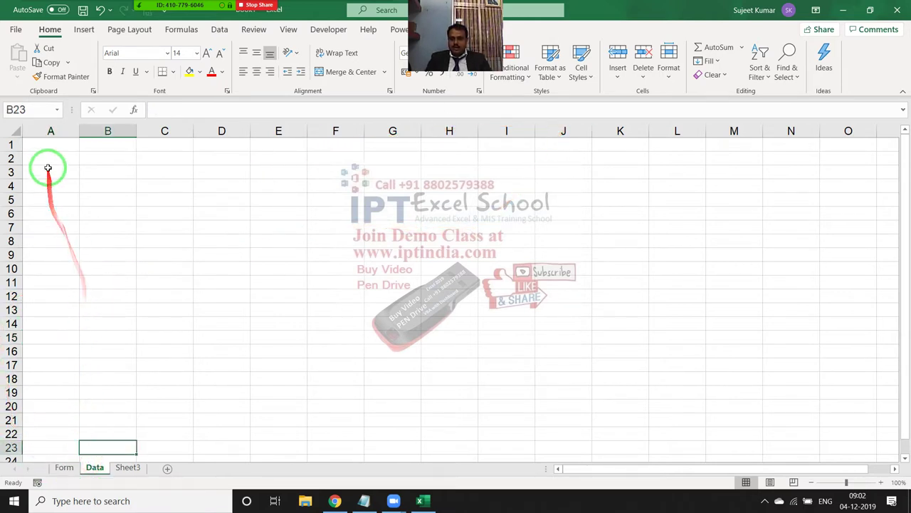
click(46, 145)
text(Ro)
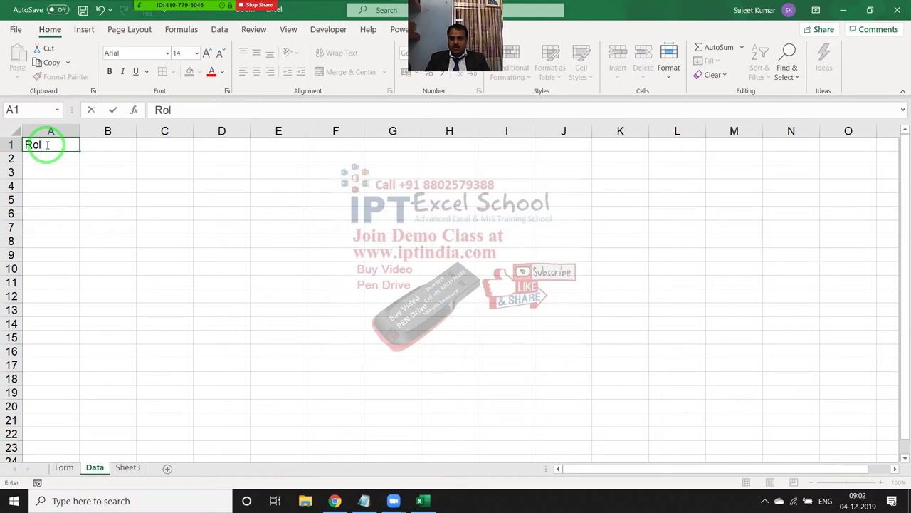
text(l)
key(Tab)
text(Da)
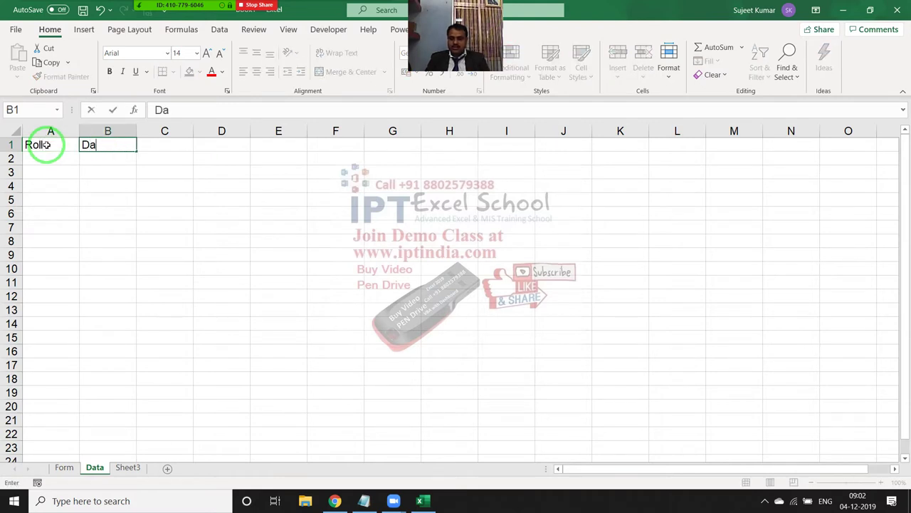
key(Tab)
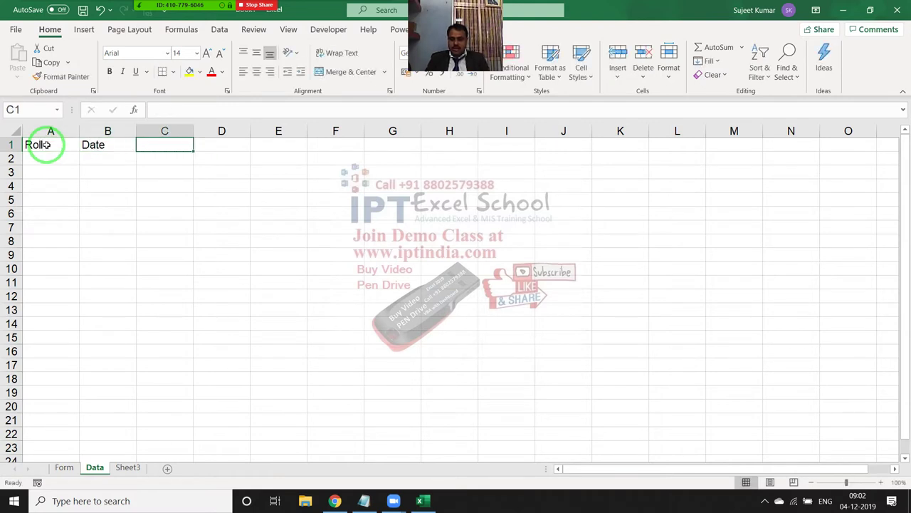
text(Name)
key(Tab)
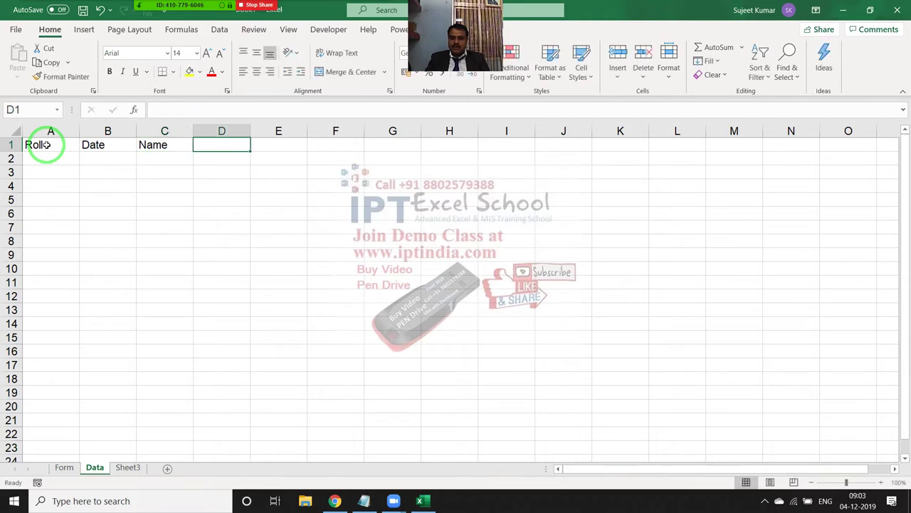
text(Fater)
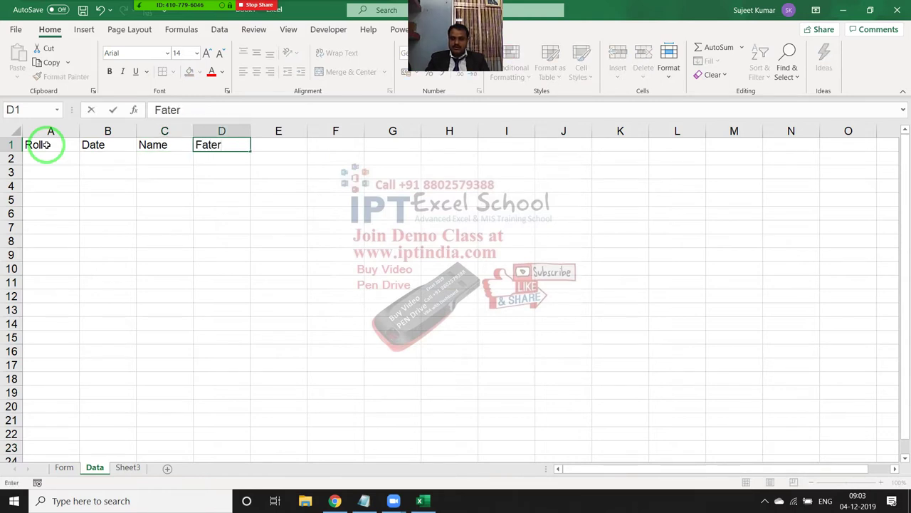
key(BackSpace)
key(BackSpace)
key(Tab)
Continue the headers with DOB, Address, Class, Section and Time in E1:I1.
text(D)
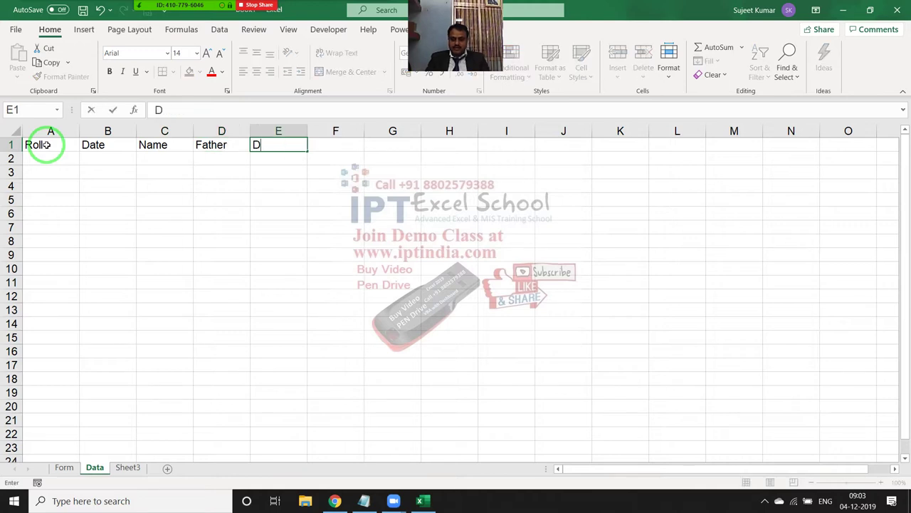
text(OB)
key(Tab)
text(Ad)
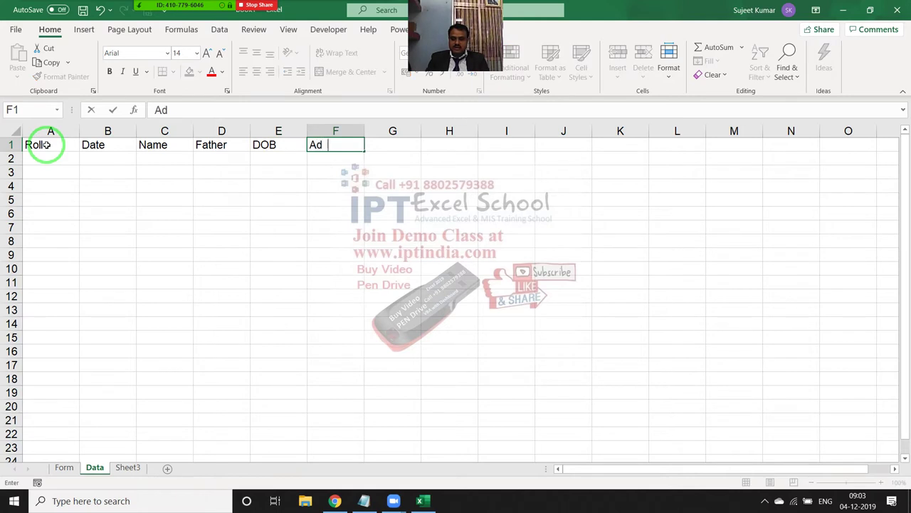
text(dress)
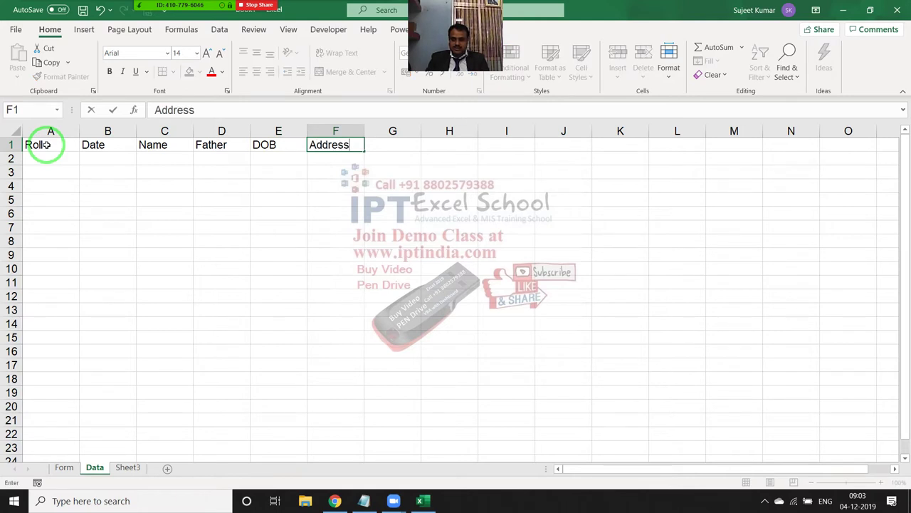
key(Tab)
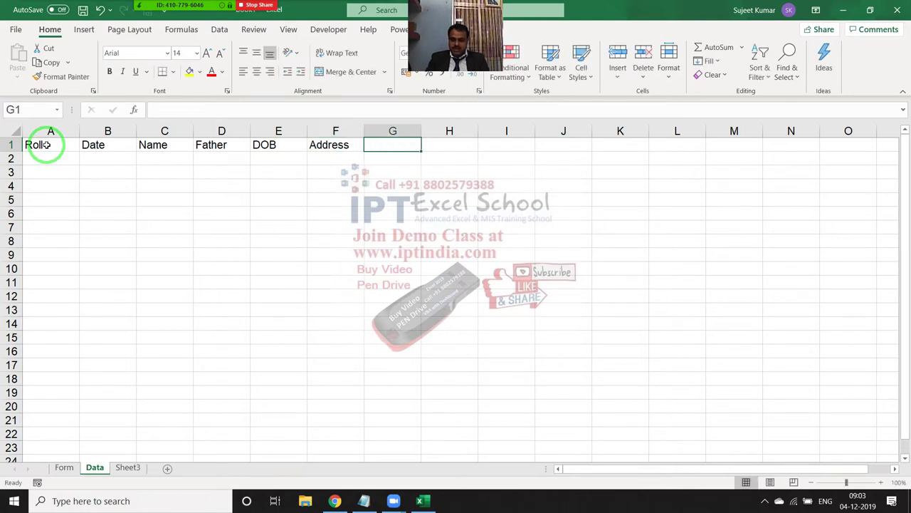
text(Class)
key(Tab)
text(S)
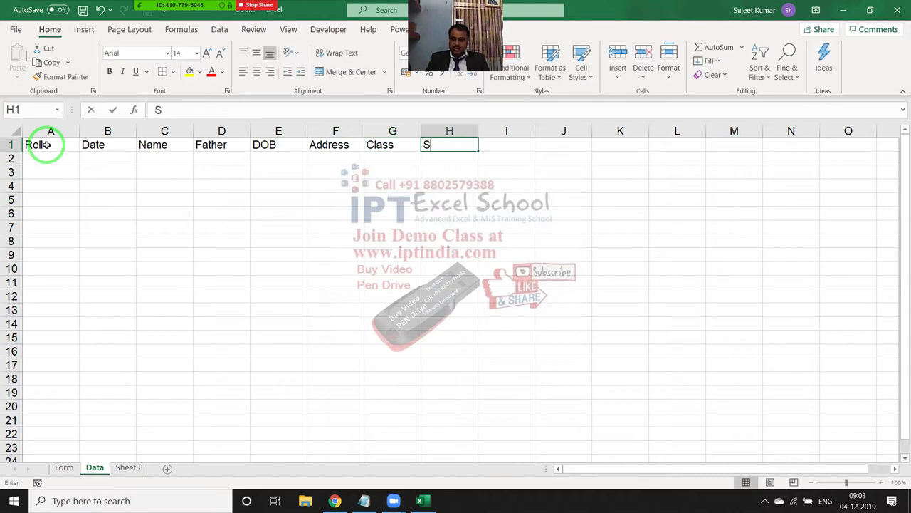
text(ect)
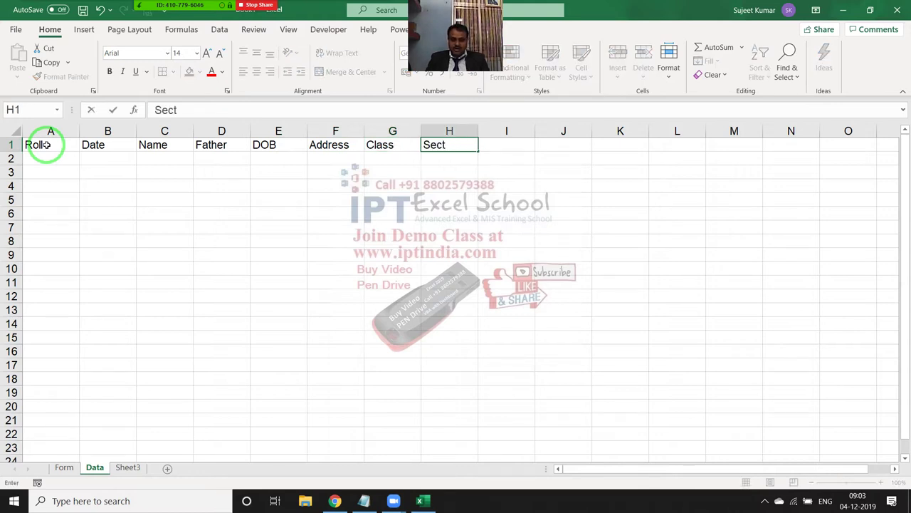
text(ion)
key(Tab)
text(T)
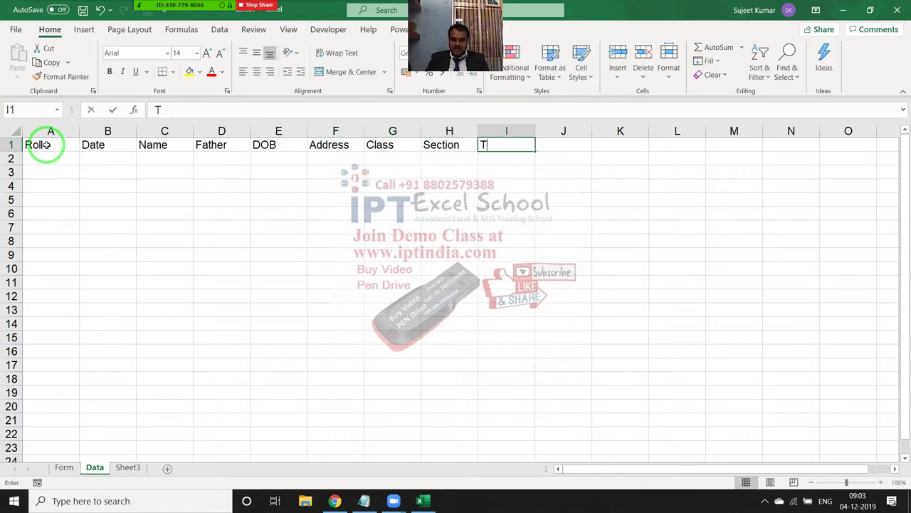
text(ime)
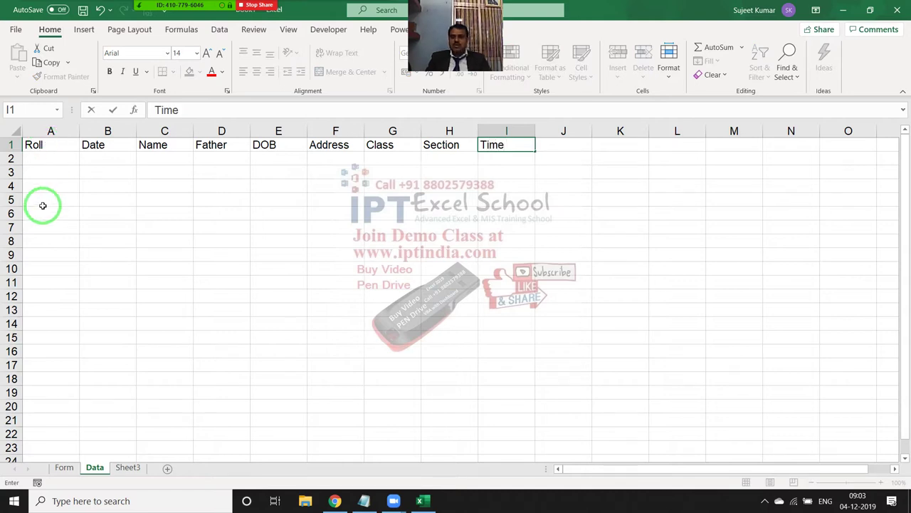
click(80, 224)
Replace the Data sheet's I1 header 'Time' with the Form sheet's 'Timing' label.
click(66, 468)
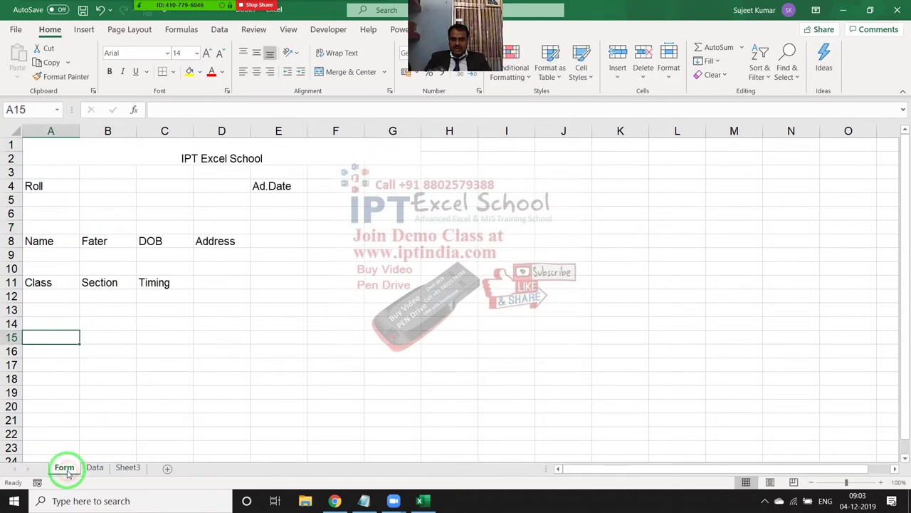
click(96, 467)
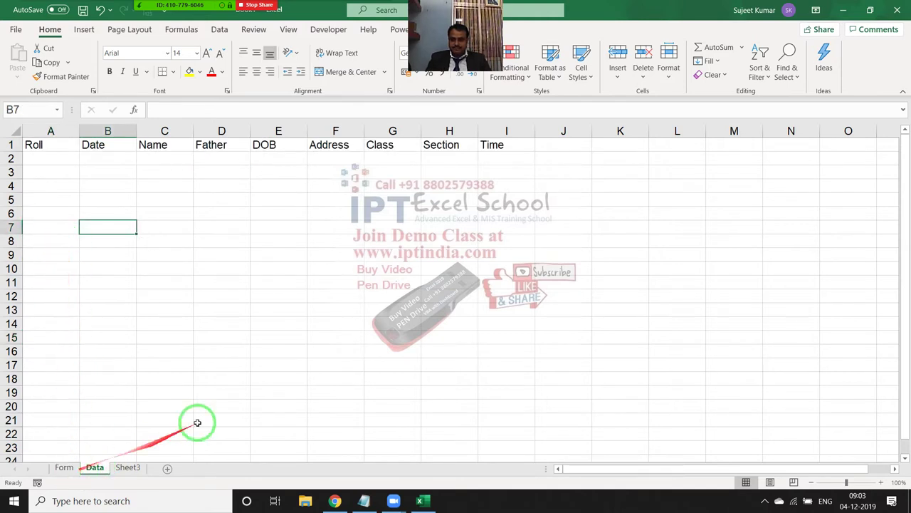
click(448, 144)
key(ctrl+c)
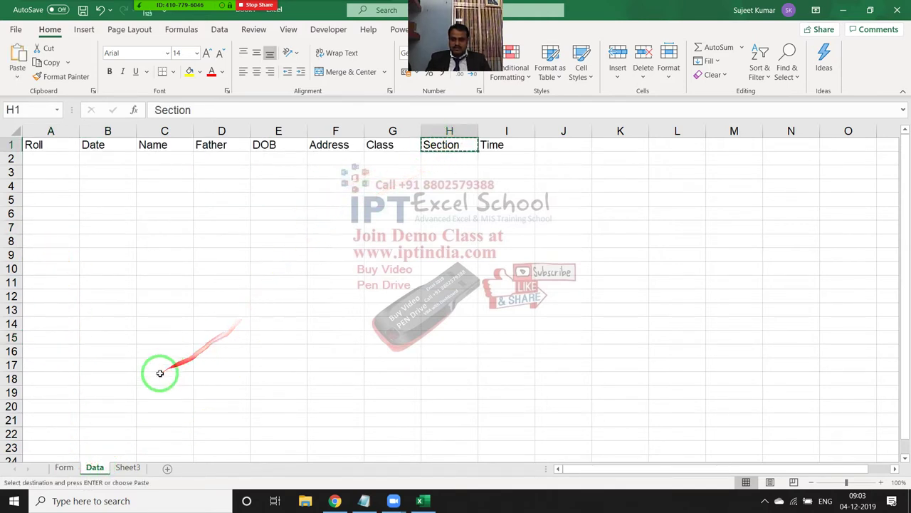
click(66, 467)
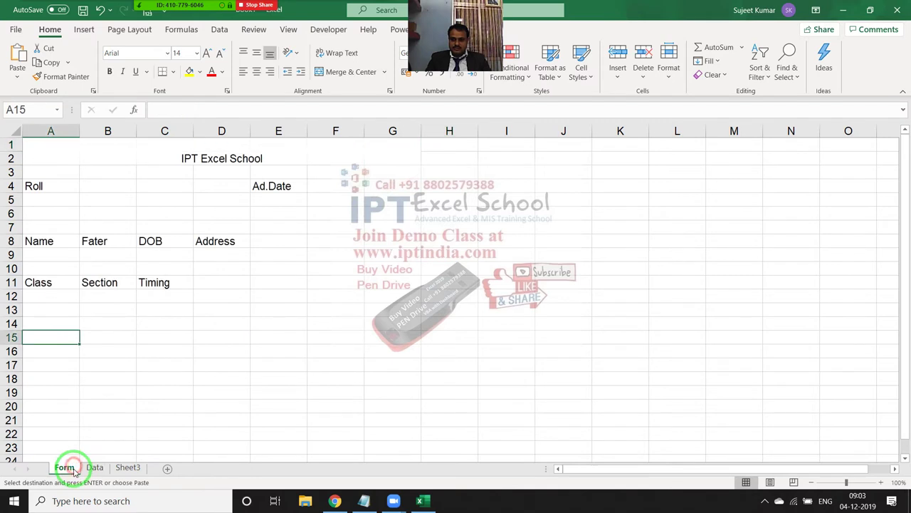
click(118, 285)
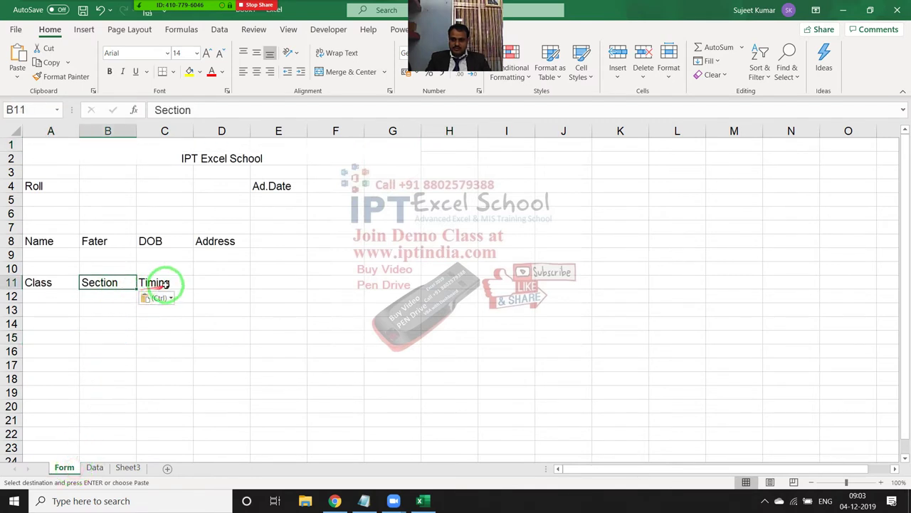
click(163, 283)
key(ctrl+v)
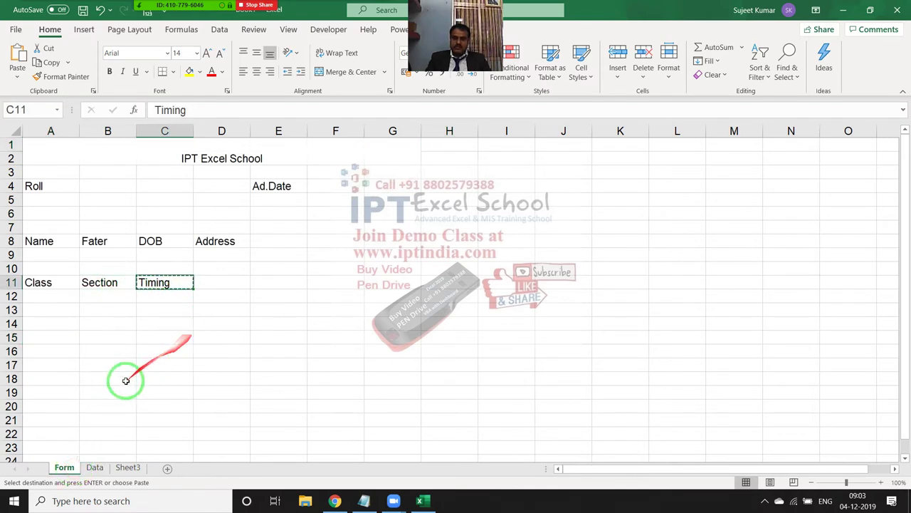
click(95, 467)
click(511, 147)
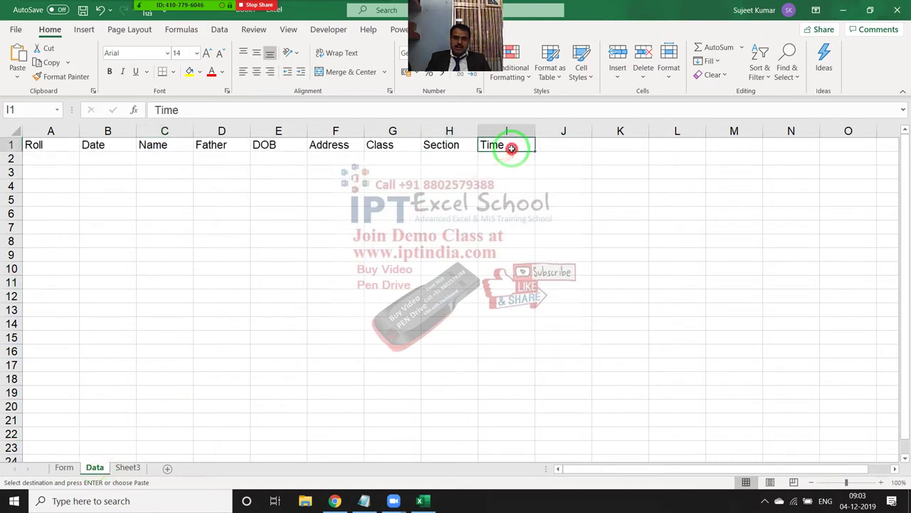
key(ctrl+v)
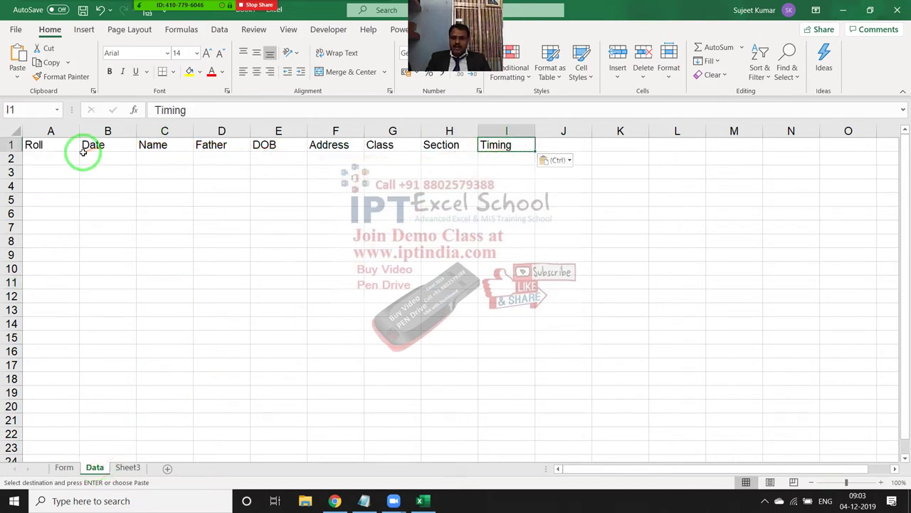
click(53, 158)
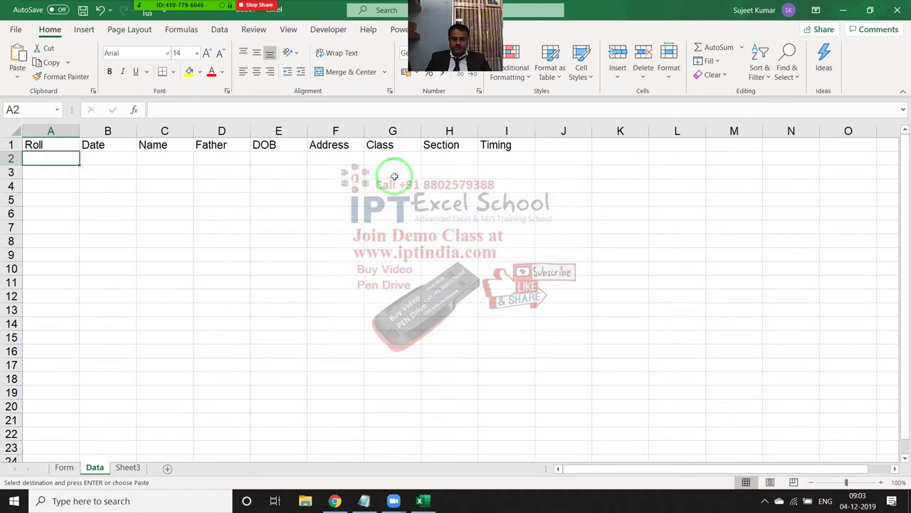
Enter roll 1, date 04-12-2019, the student's name and the father's name in row 2.
text(1)
key(Tab)
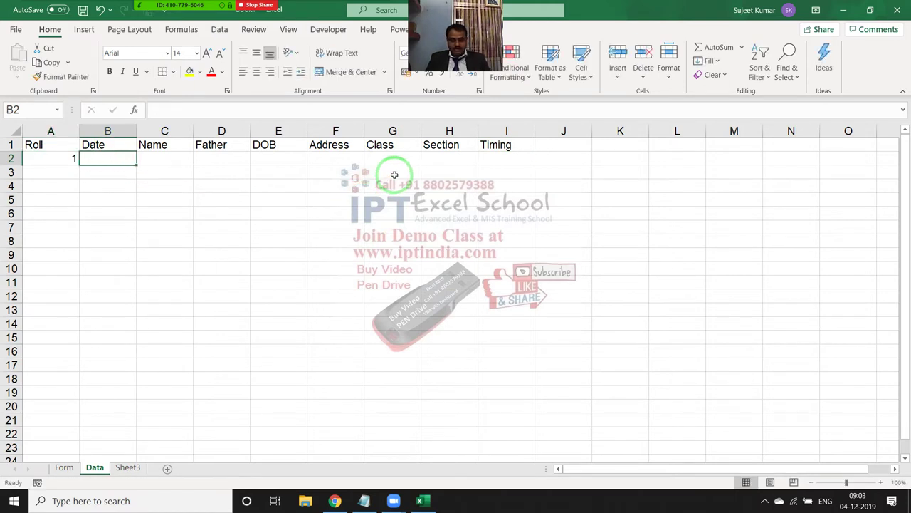
text(04-12-2019)
key(Tab)
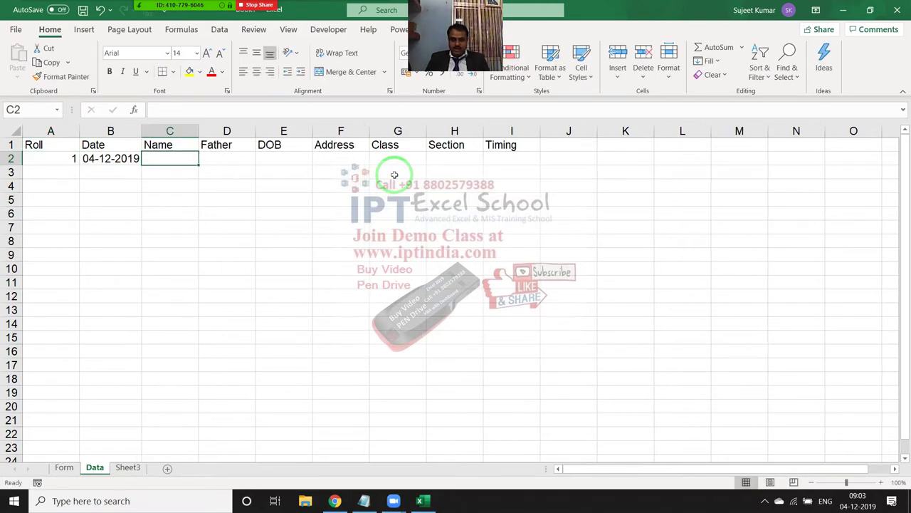
text(Puja)
key(Tab)
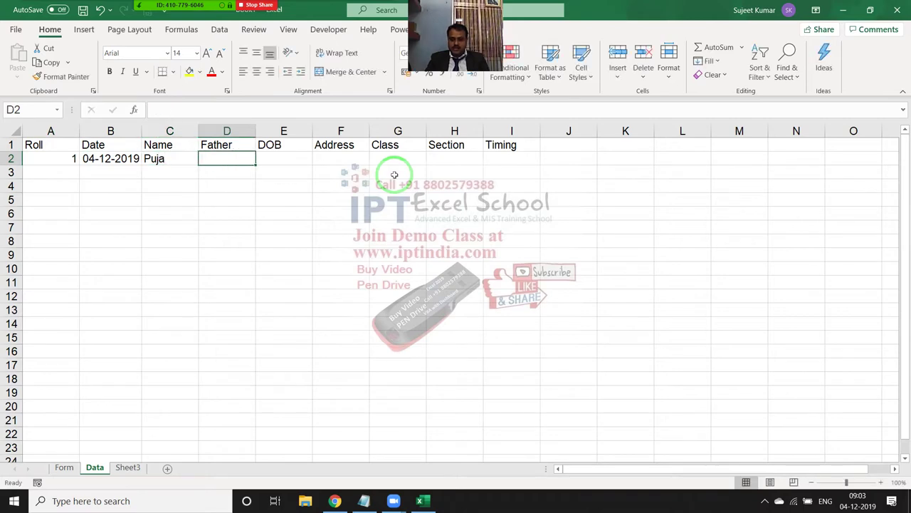
text(Amar)
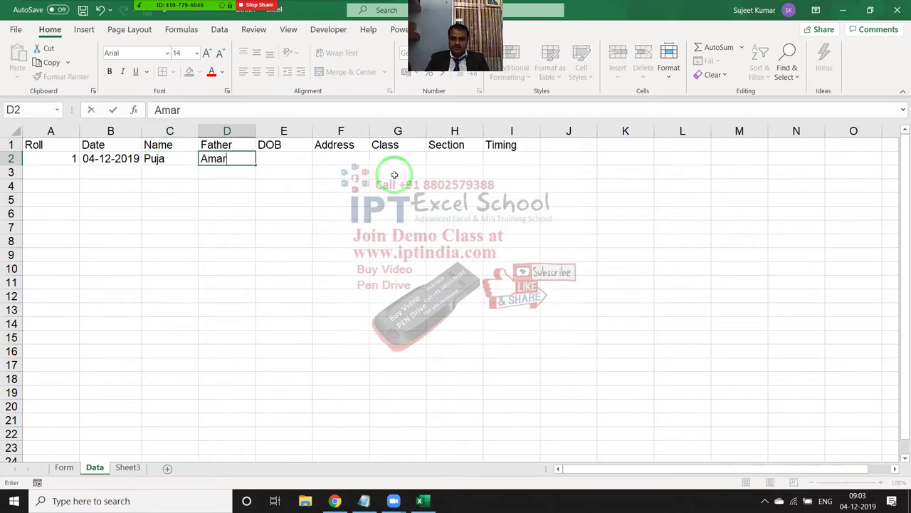
key(Tab)
Finish row 2 with DOB 01-01-2001, the address, class V, section B and Morning.
text(1/)
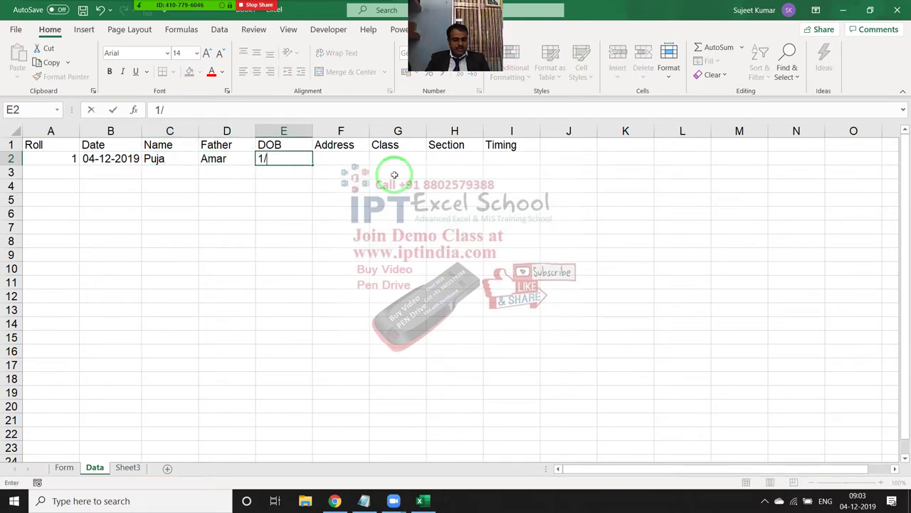
text(1995)
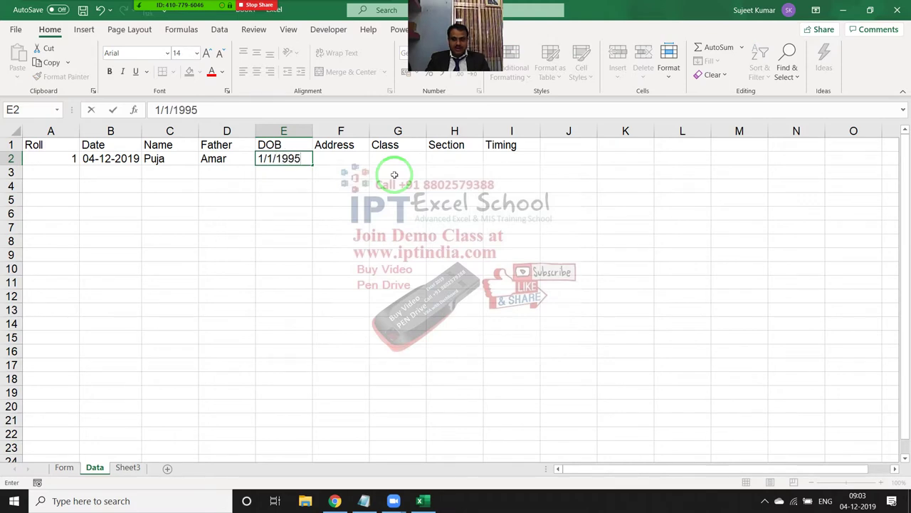
key(BackSpace)
key(BackSpace)
key(BackSpace)
text(2)
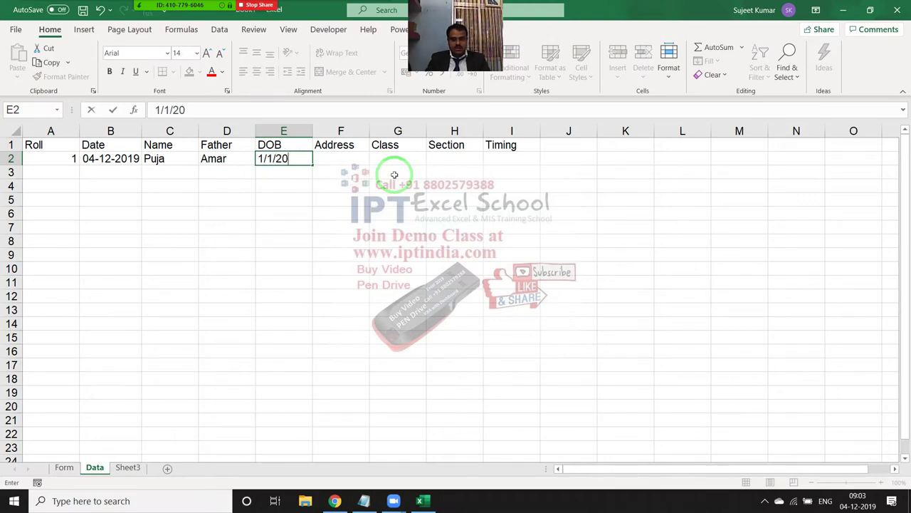
text(015)
key(BackSpace)
key(Tab)
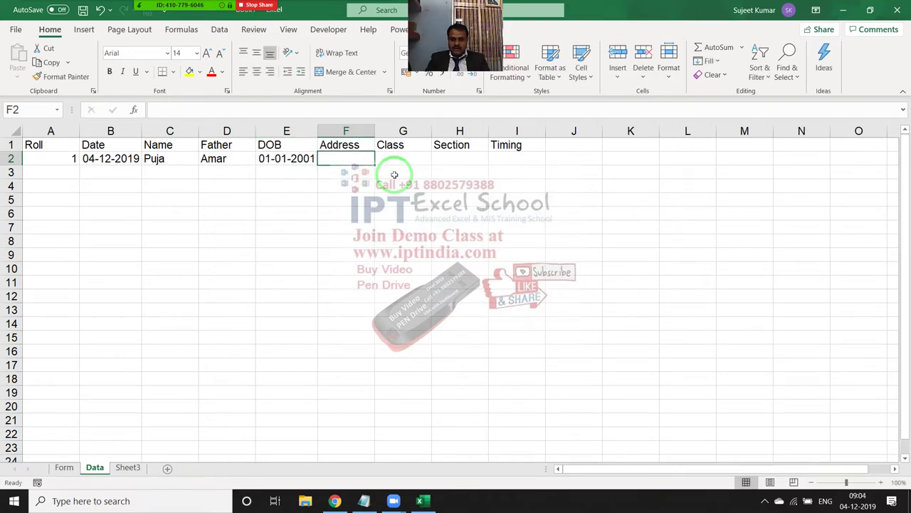
text(DDA Dakshinpuri)
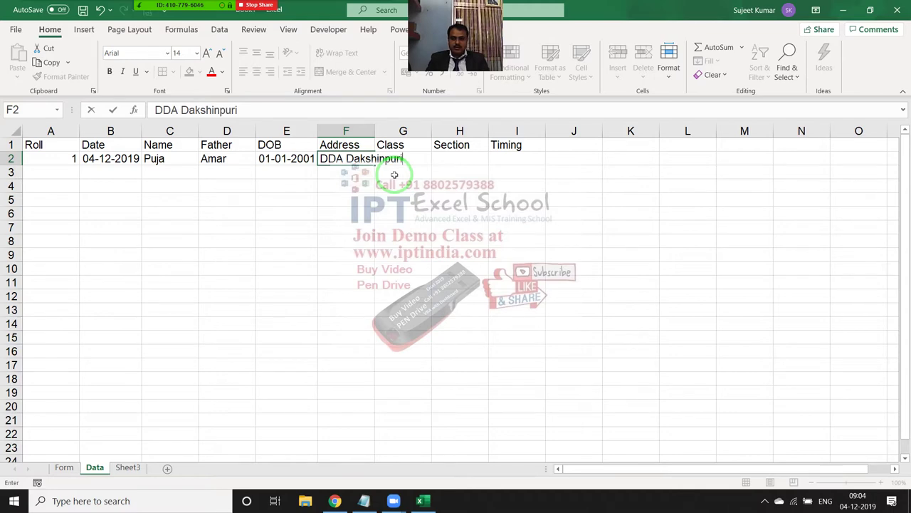
key(Tab)
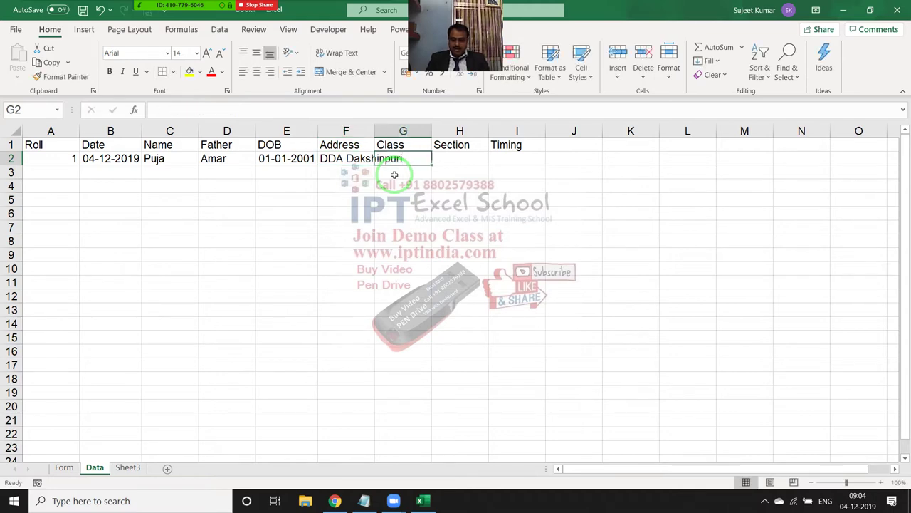
text(V)
key(Tab)
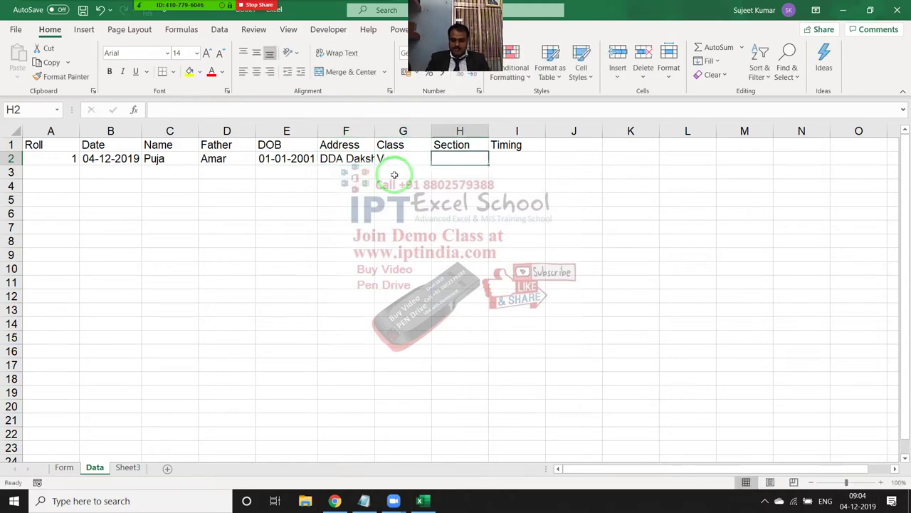
text(B)
key(Tab)
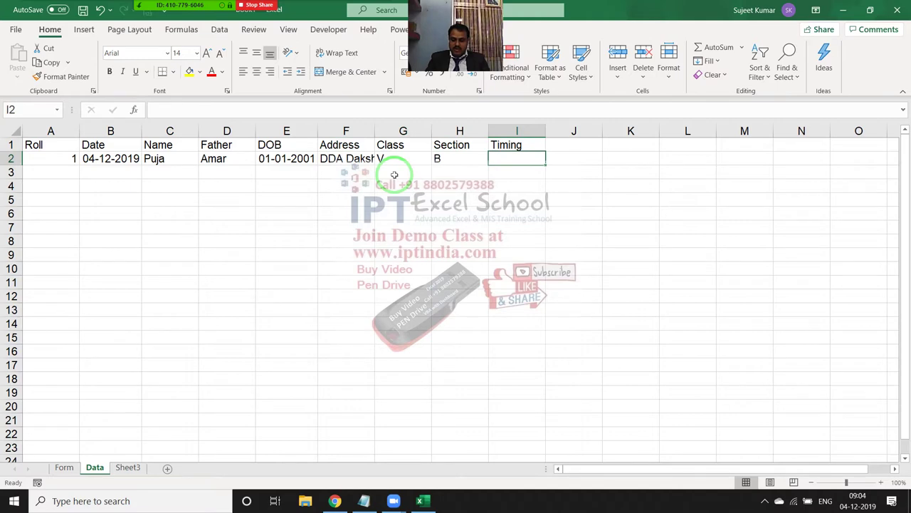
text(Mor)
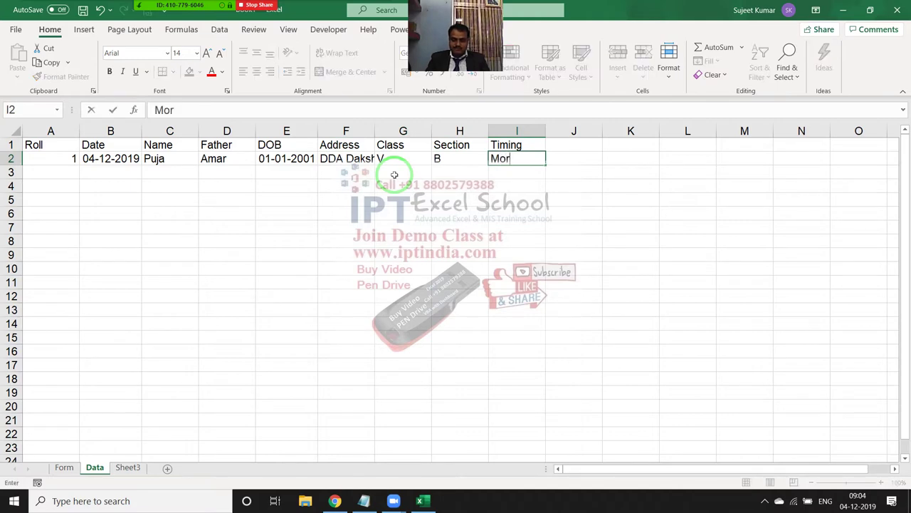
text(ning)
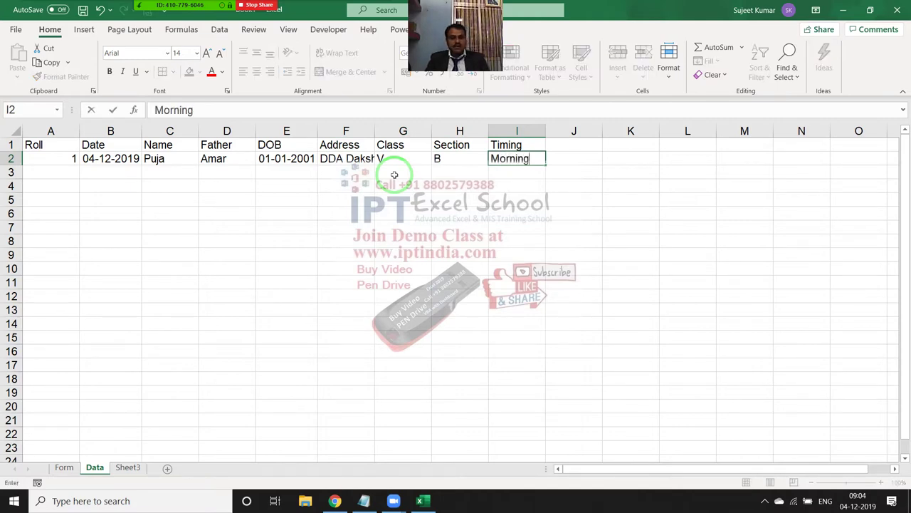
key(Return)
In row 3 enter roll 2, today's date, the student's and father's names, and DOB 10-01-1999.
text(2)
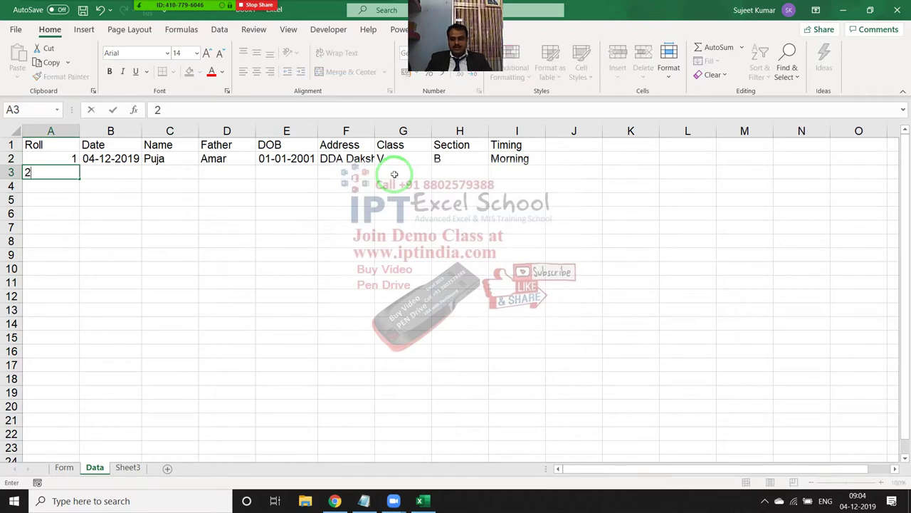
key(Tab)
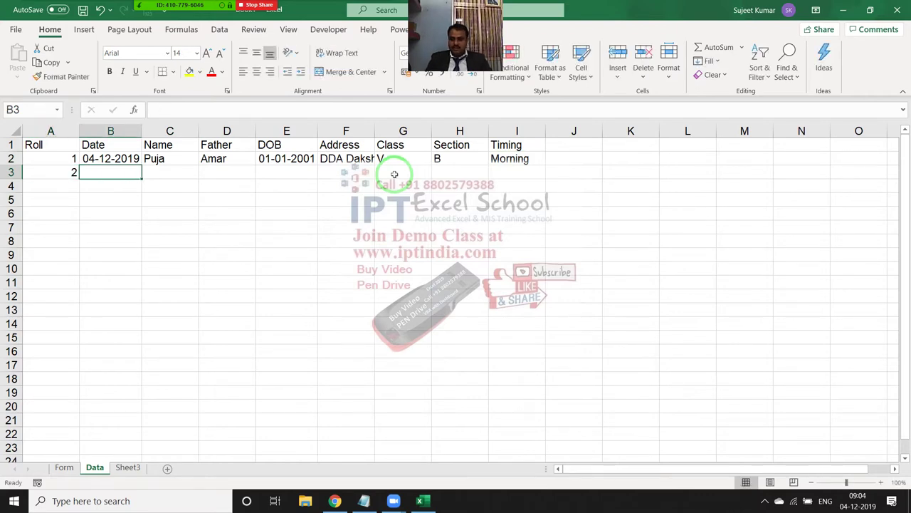
key(ctrl+semicolon)
key(Tab)
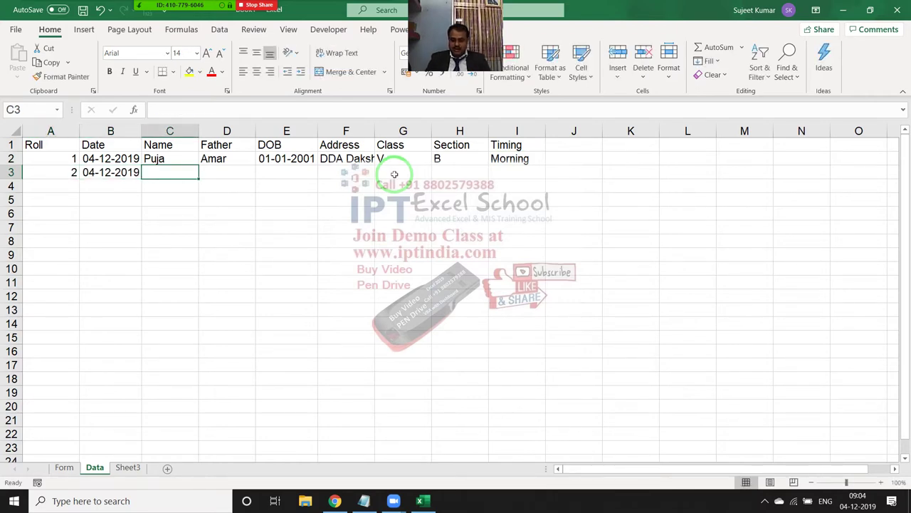
text(Neha)
key(Tab)
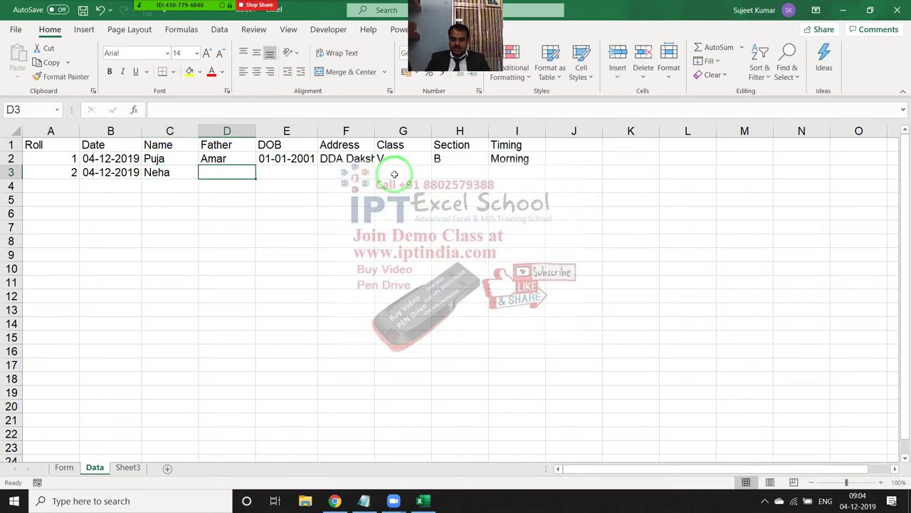
text(Ajit)
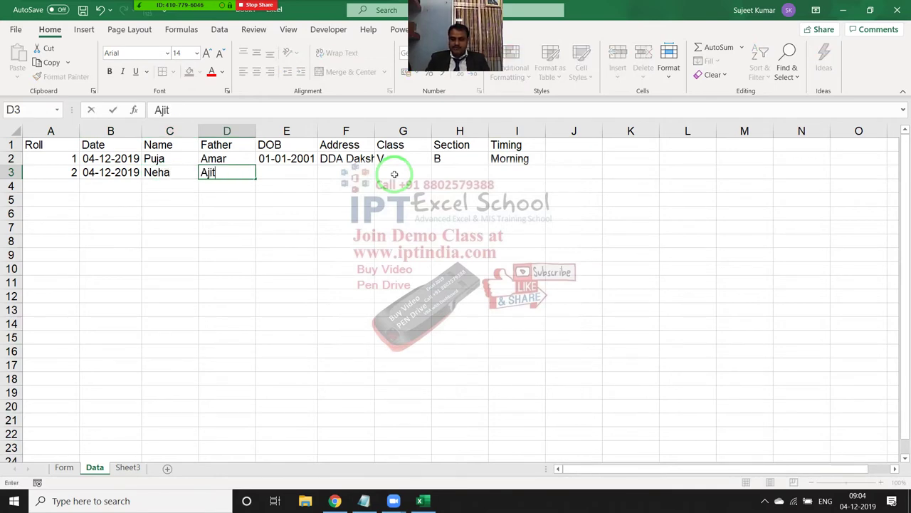
key(Tab)
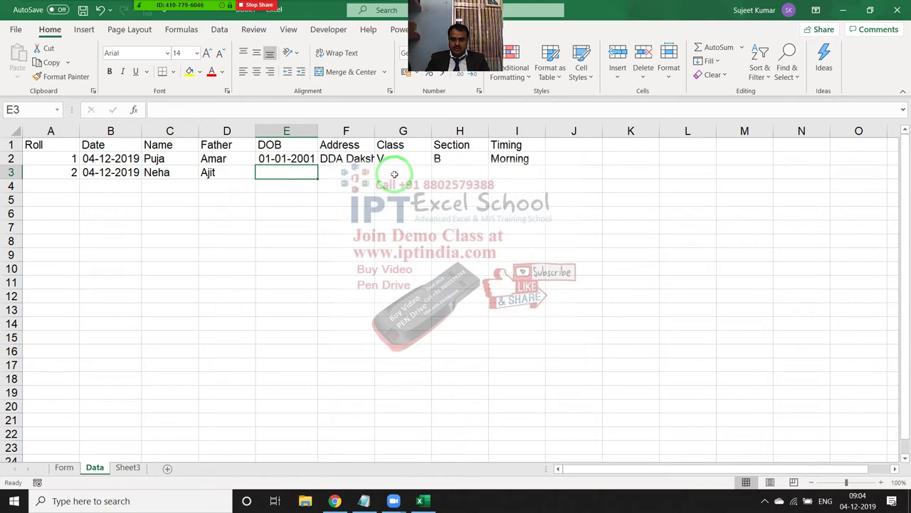
text(1/1/)
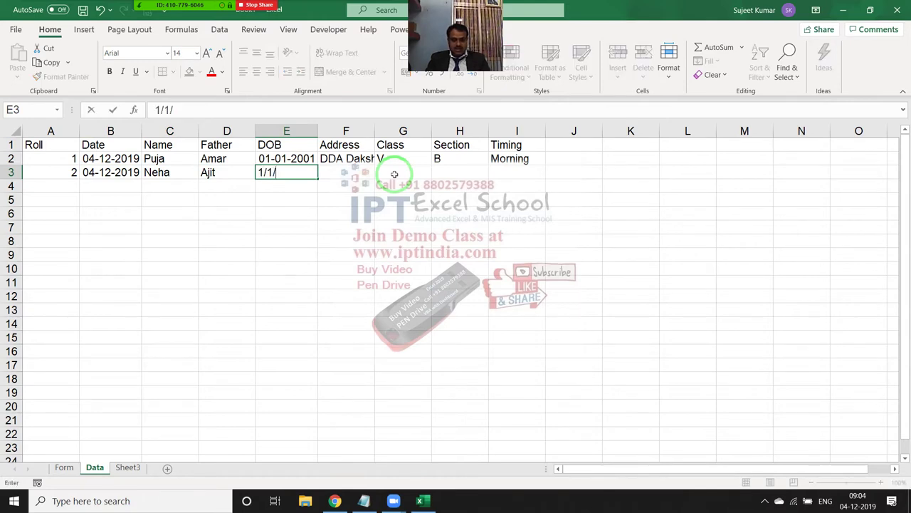
key(Escape)
text(10-01-1)
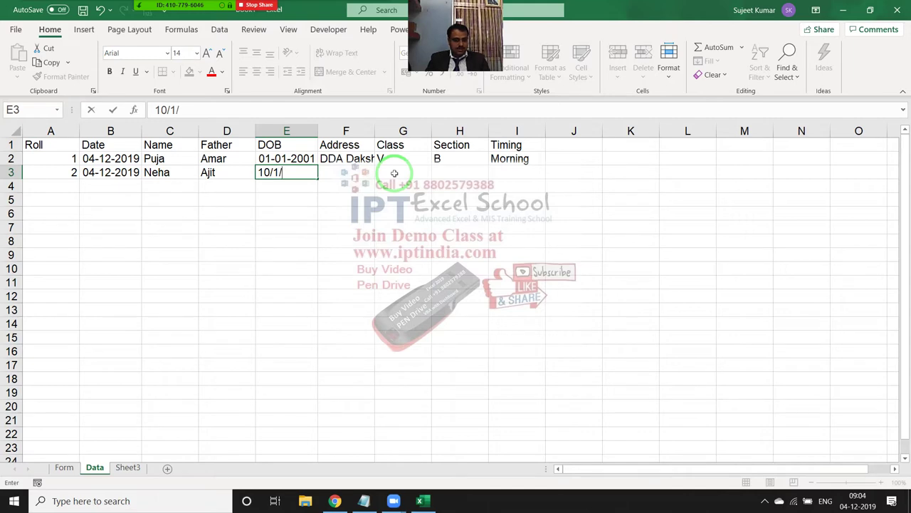
text(999)
key(Return)
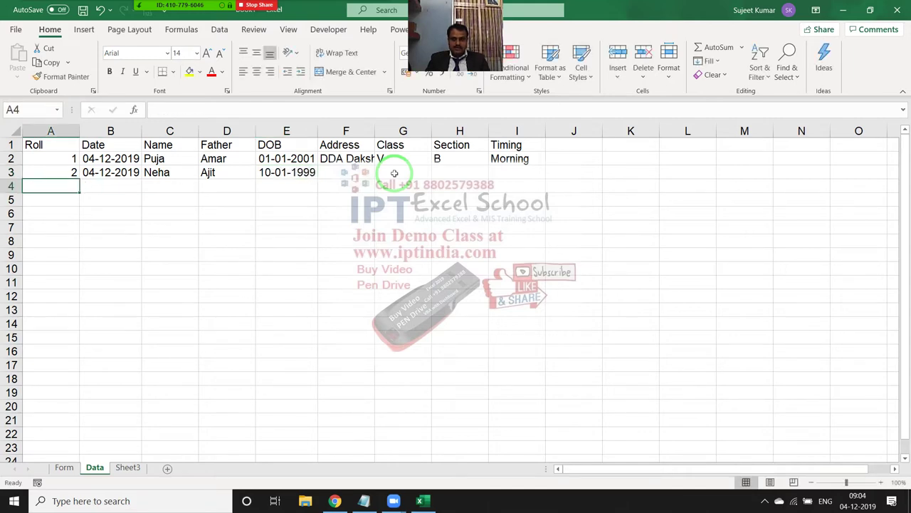
Complete row 3 with the student's address, class VII, section A and Evening timing.
key(Up)
key(Right)
key(Right)
key(Right)
key(Right)
key(Right)
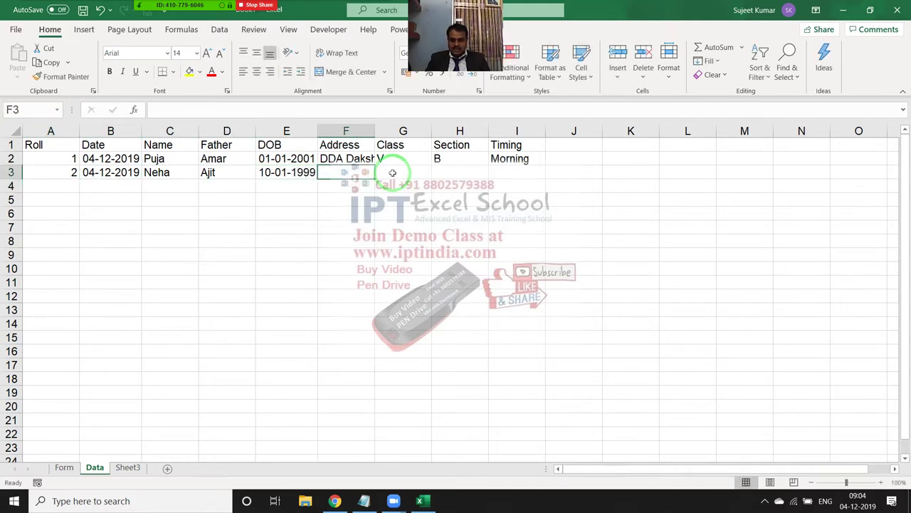
text(Khanpur)
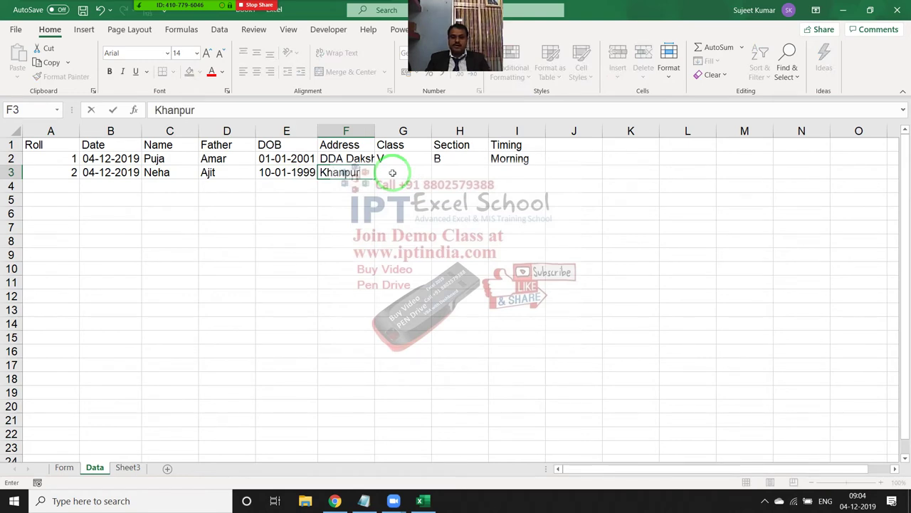
key(Right)
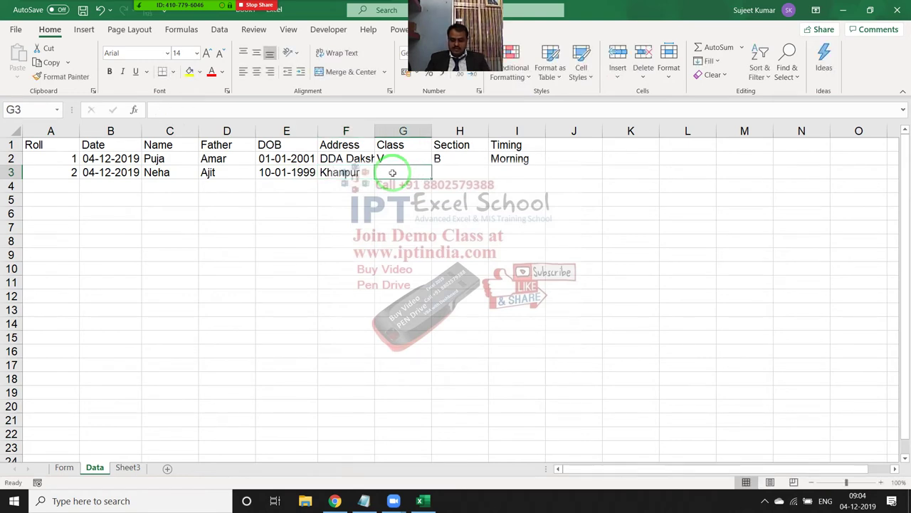
text(VII)
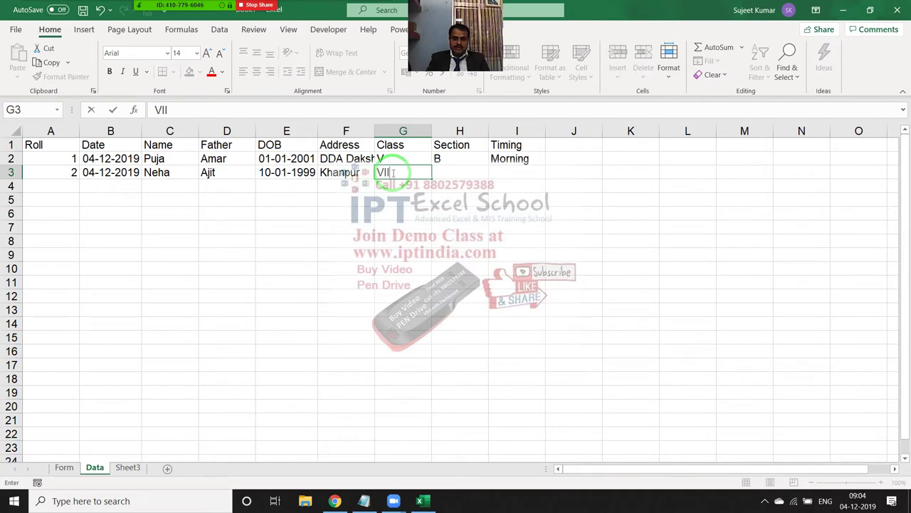
key(Right)
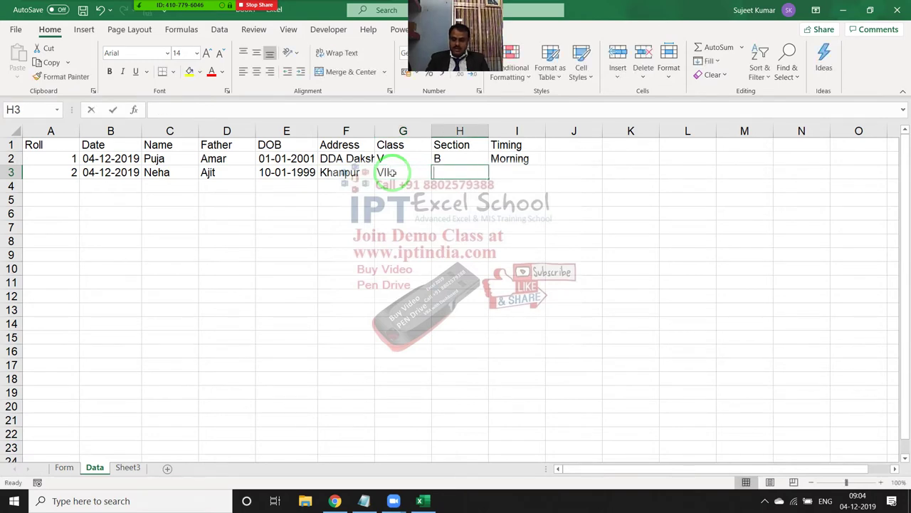
text(A)
key(Right)
text(Eve)
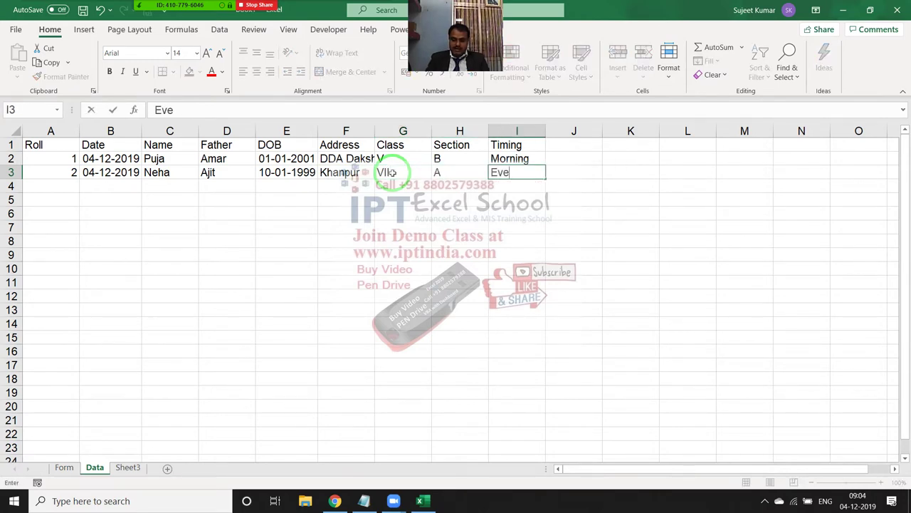
text(ning)
key(Return)
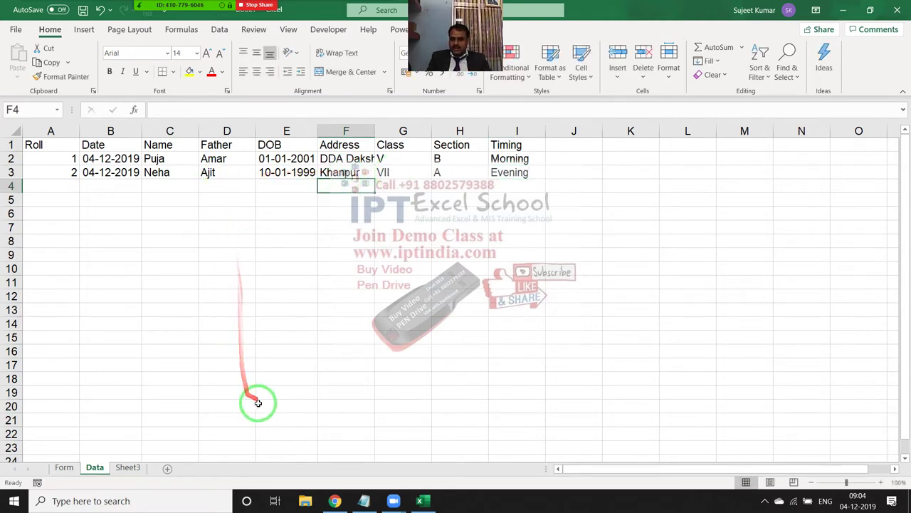
On the Form sheet, enter roll number 1 in cell B4.
click(64, 467)
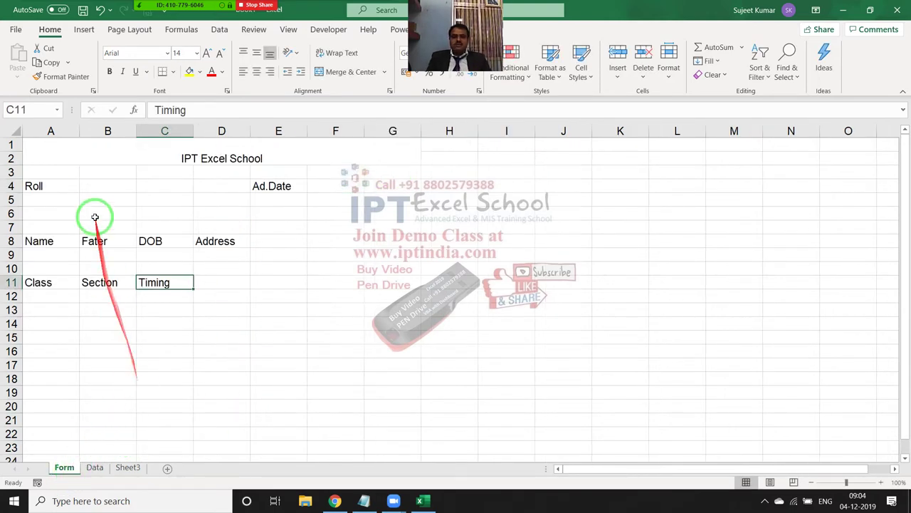
click(95, 191)
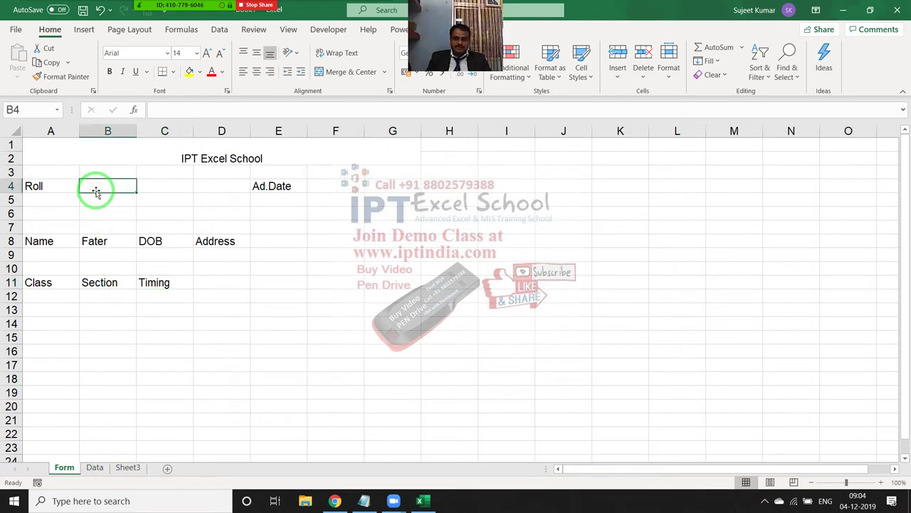
text(1)
key(Tab)
Apply a yellow fill to the roll number cell B4.
click(95, 191)
click(189, 72)
click(333, 187)
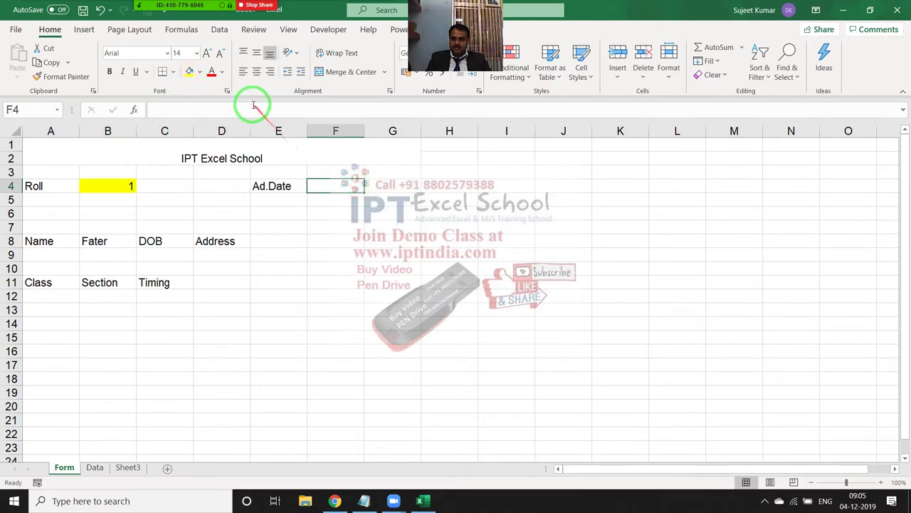
click(111, 185)
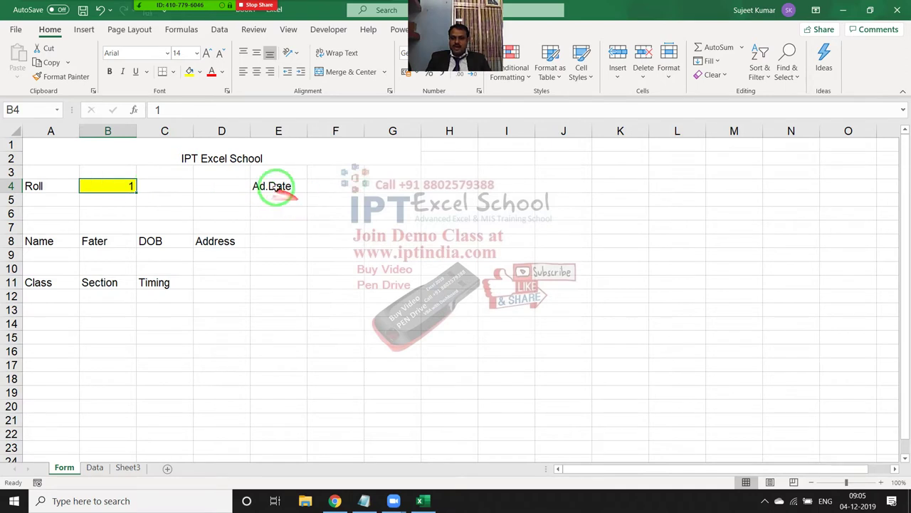
click(302, 186)
click(315, 186)
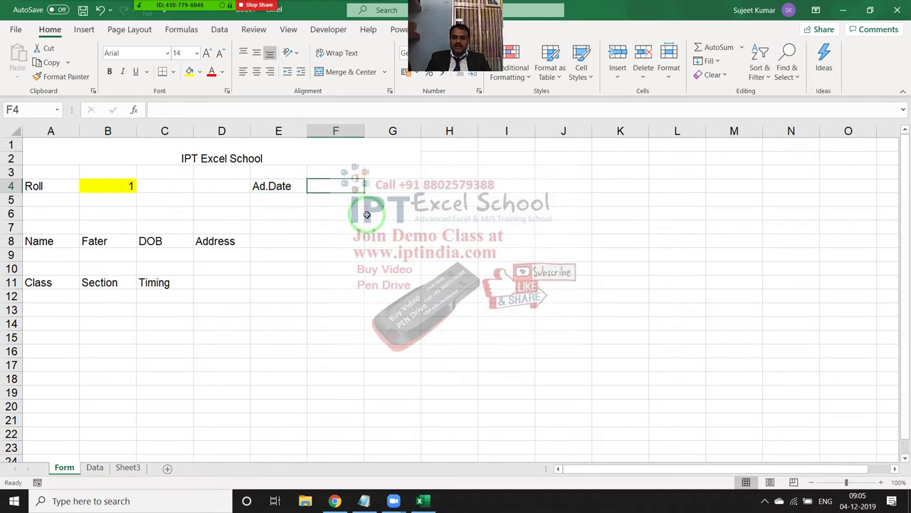
Enter =VLOOKUP(B4,Data!A:I,2,0) in F4 and format the result as a date (04-Dec-19).
text(=)
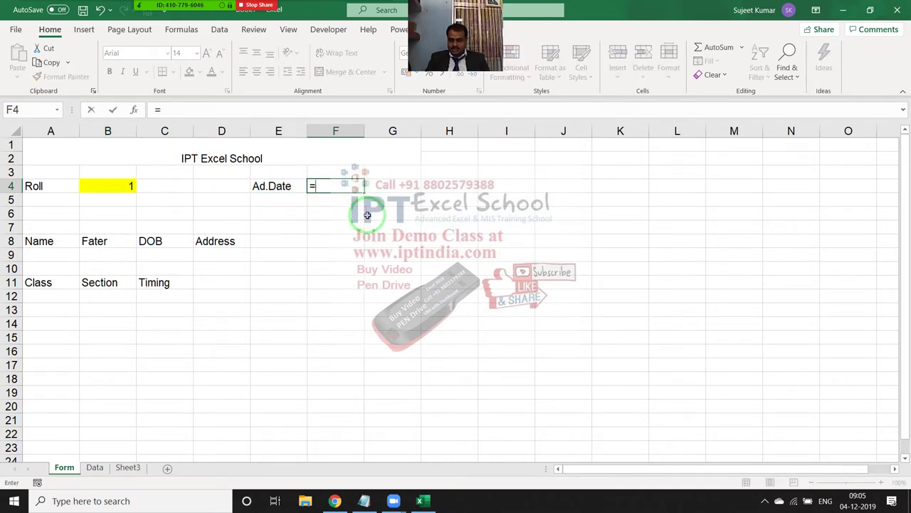
text(vl)
key(Tab)
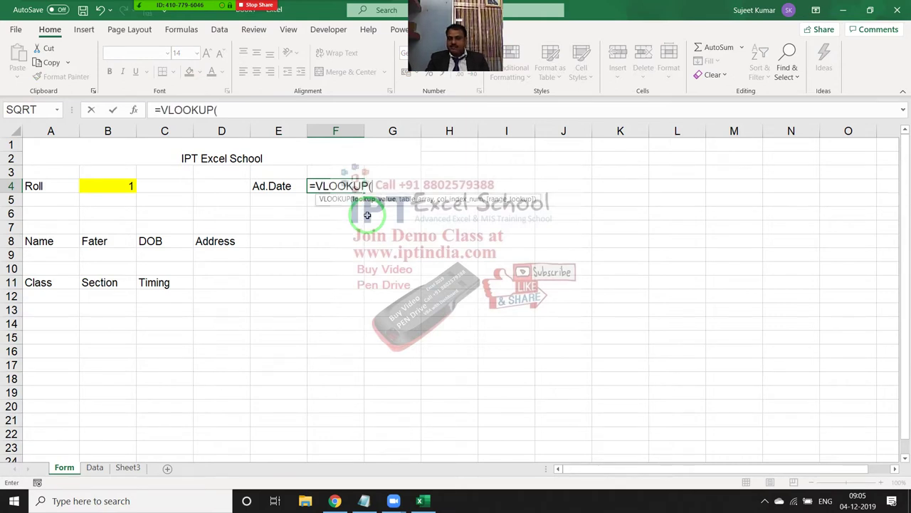
key(Left)
text(,)
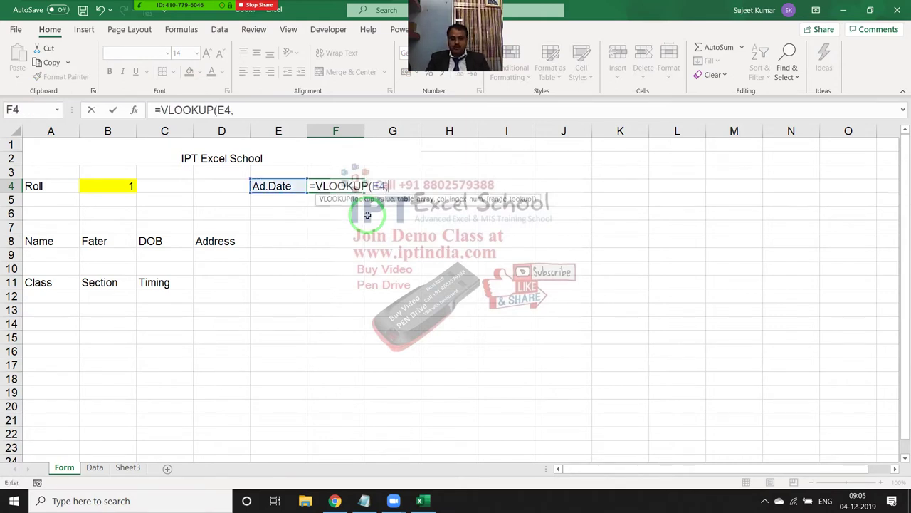
key(BackSpace)
key(BackSpace)
key(BackSpace)
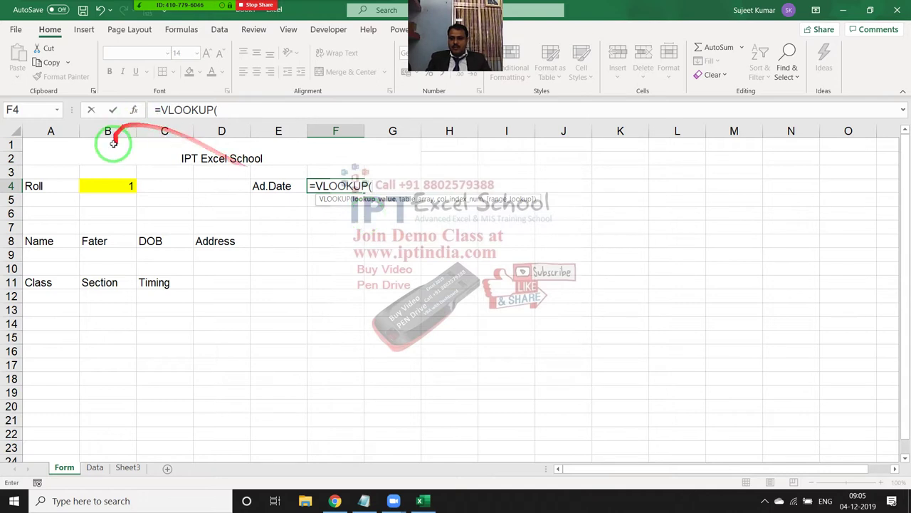
click(122, 184)
text(,)
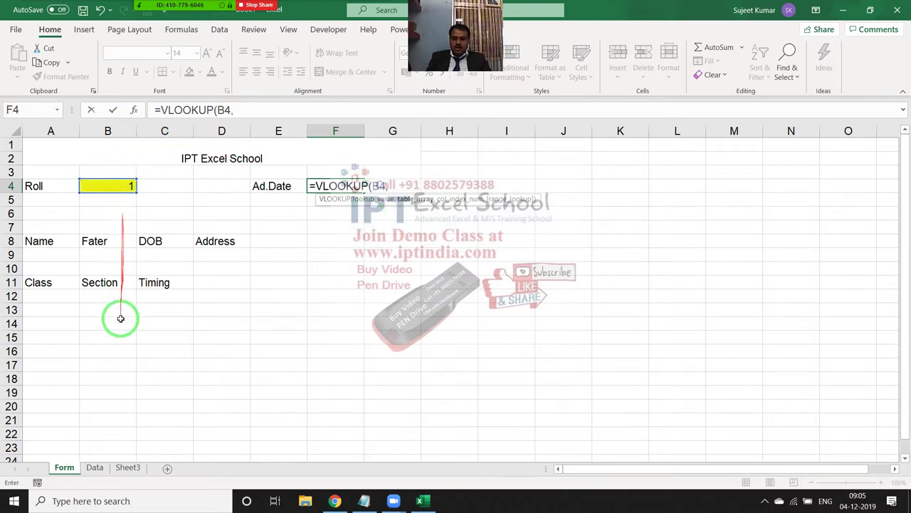
click(95, 467)
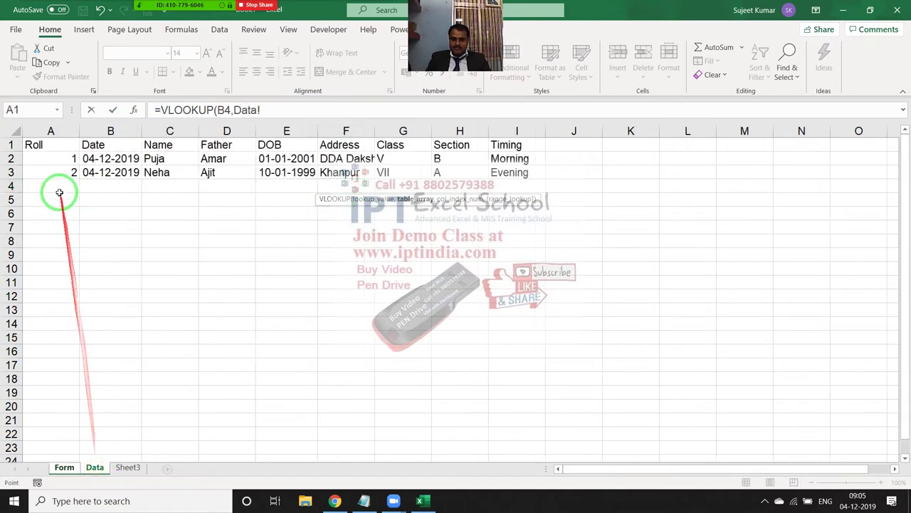
drag(51, 131, 541, 125)
text(,2,0)
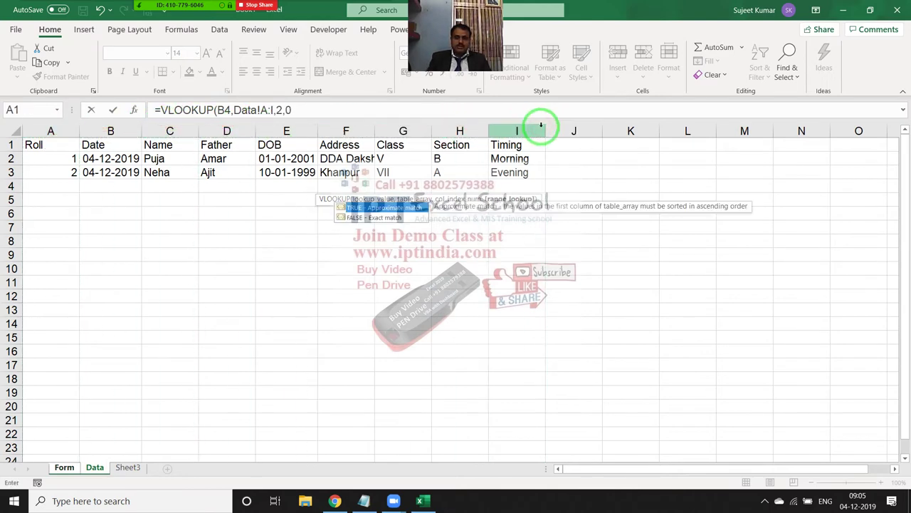
key(Return)
key(Up)
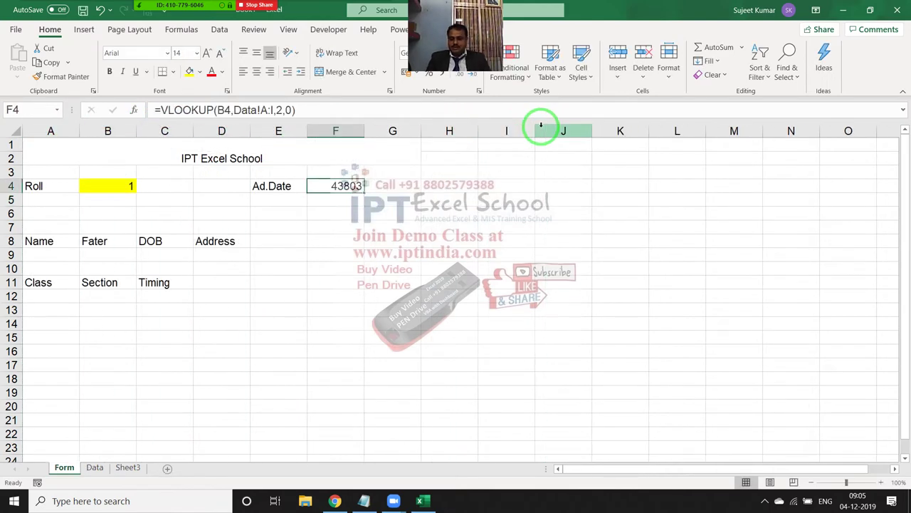
key(ctrl+shift+3)
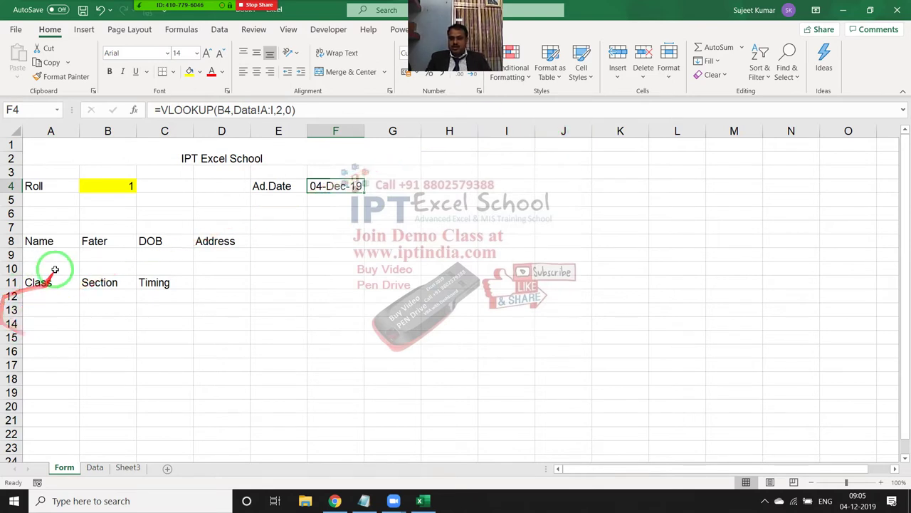
Enter =VLOOKUP(B4,Data!A:I,3,0) in A9 to look up the name for roll 1.
click(51, 254)
text(=)
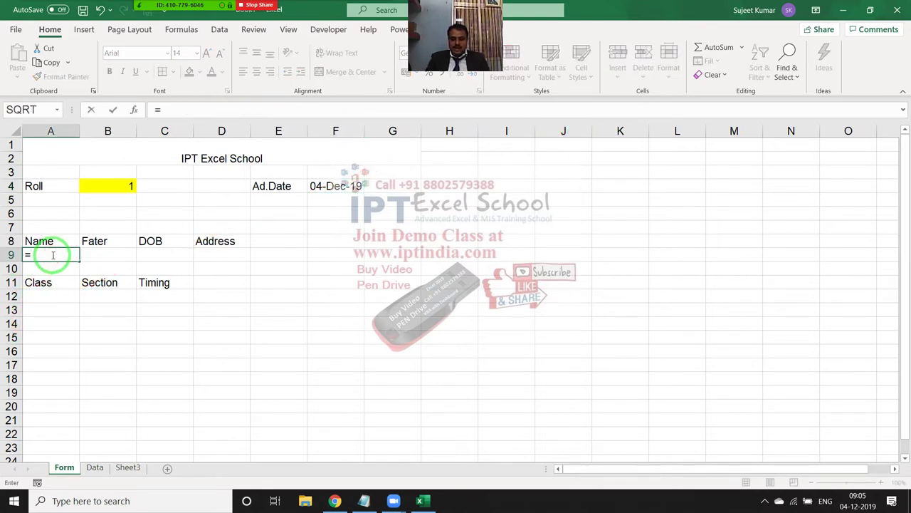
text(vl)
key(Tab)
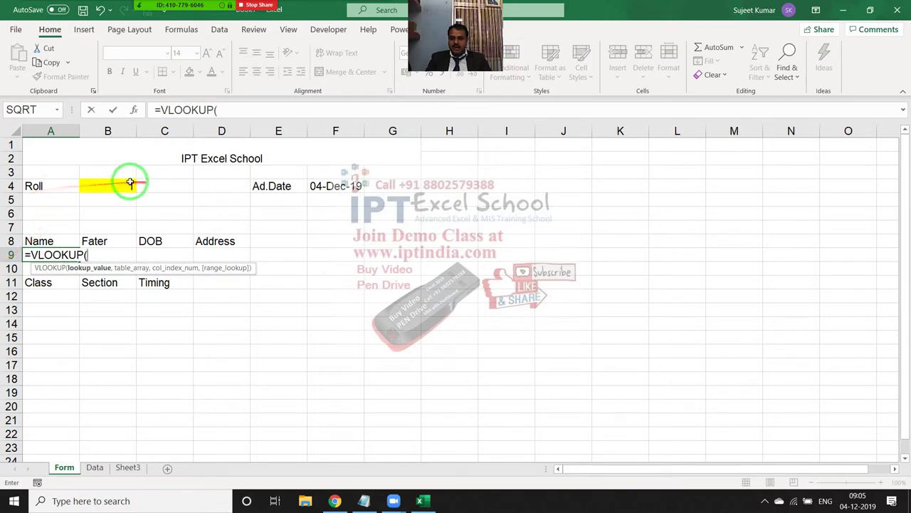
click(130, 183)
text(,)
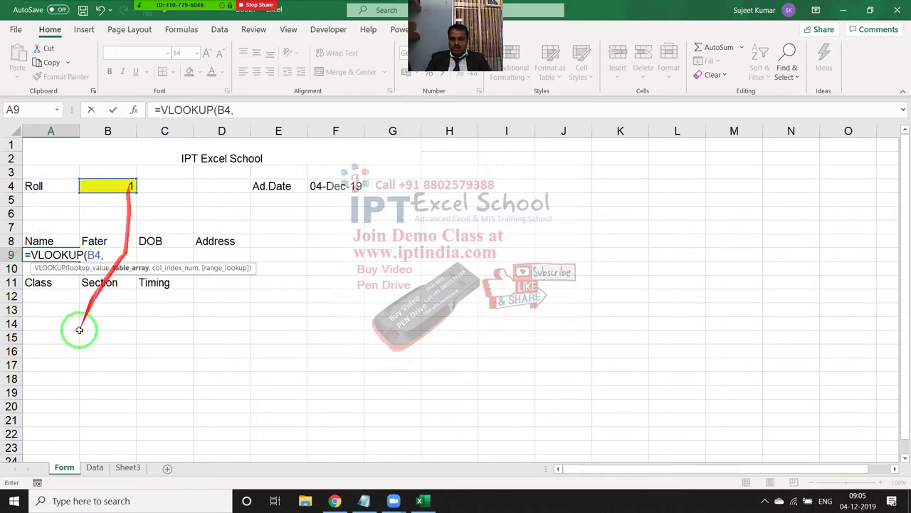
click(95, 467)
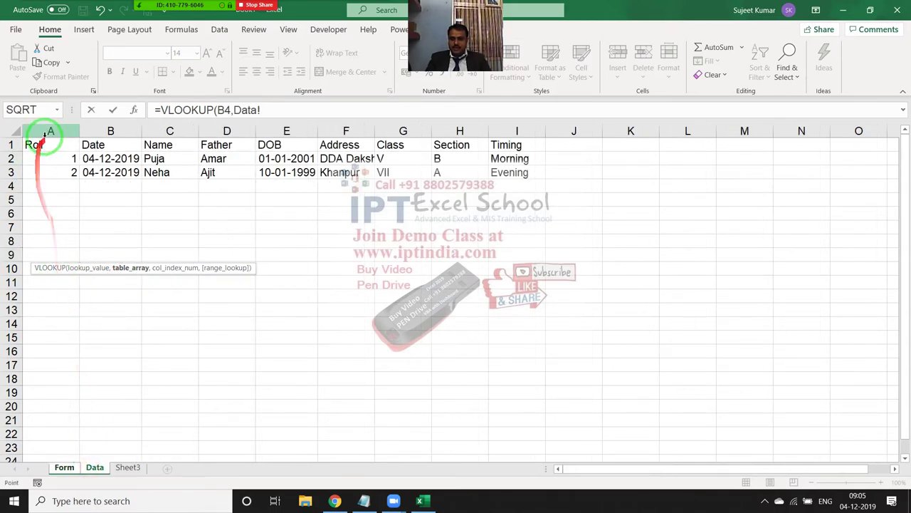
drag(45, 134, 502, 133)
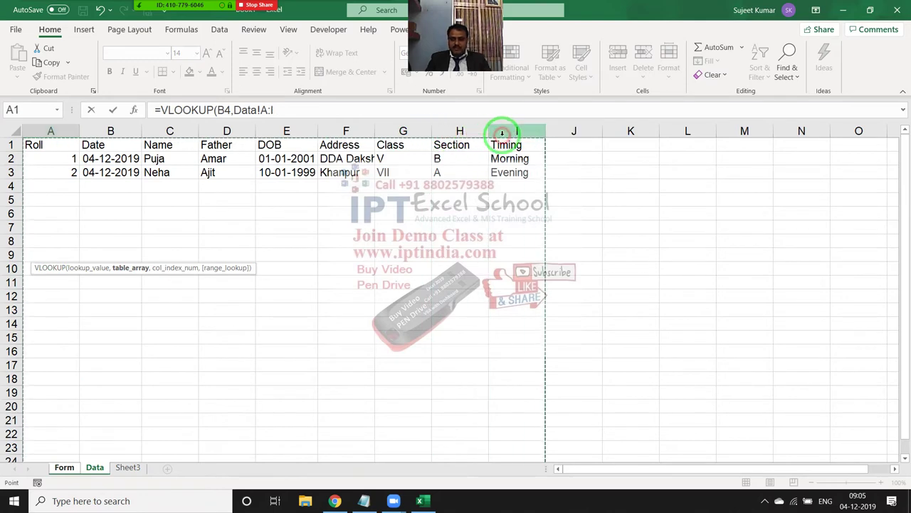
text(,)
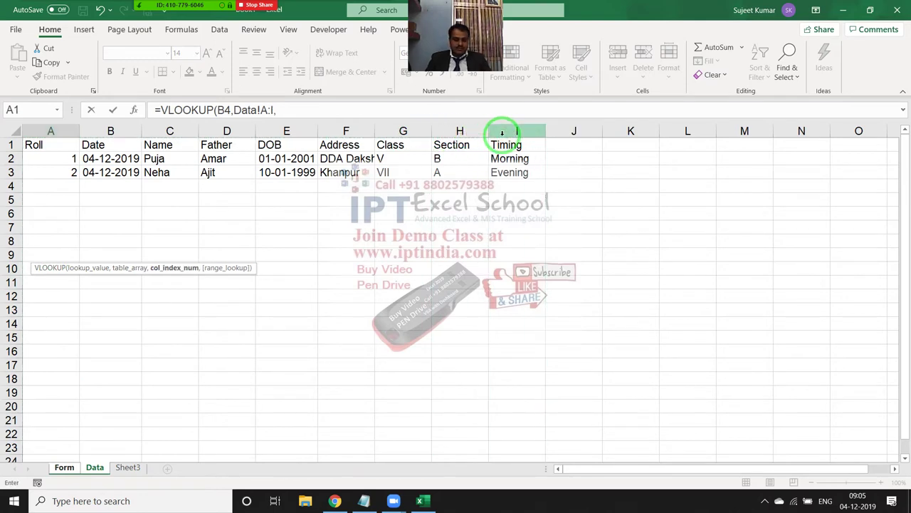
text(3,0)
key(Return)
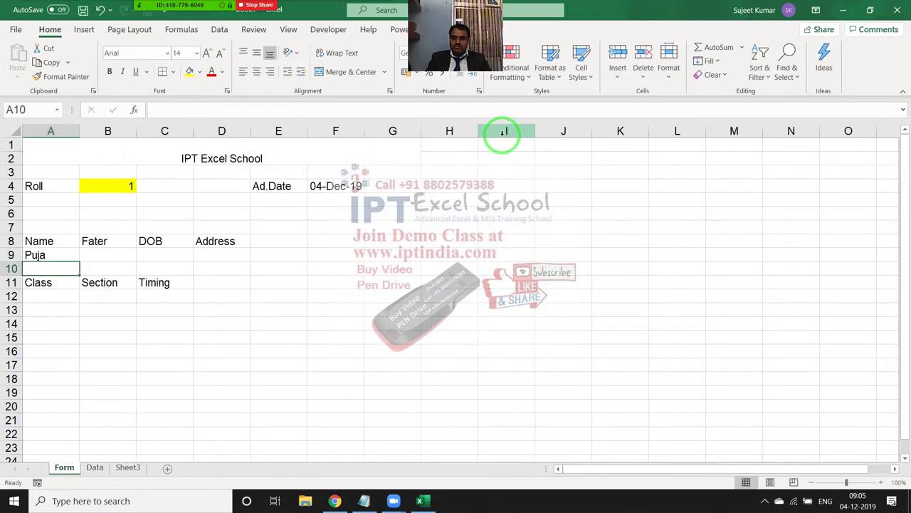
key(Up)
Replace the column number 3 with MATCH(A8,Data!1:1,0) in A9's formula.
click(280, 110)
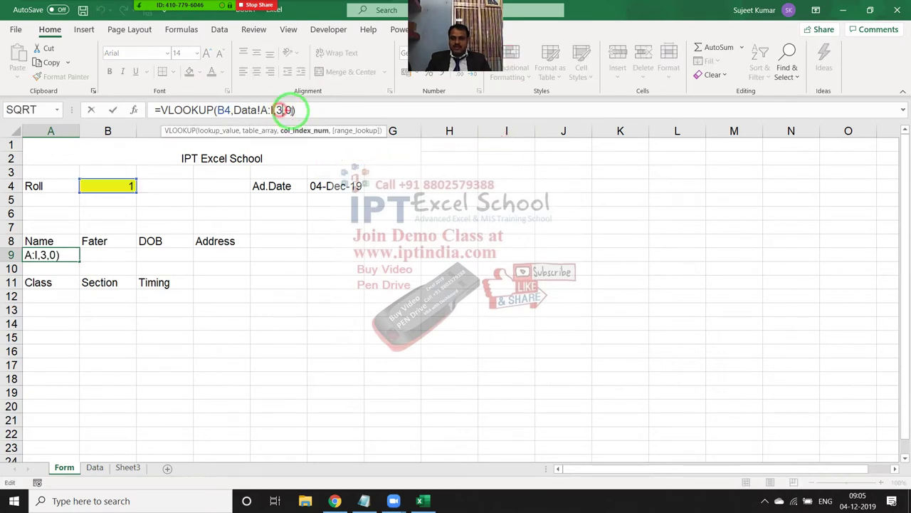
key(BackSpace)
text(mat)
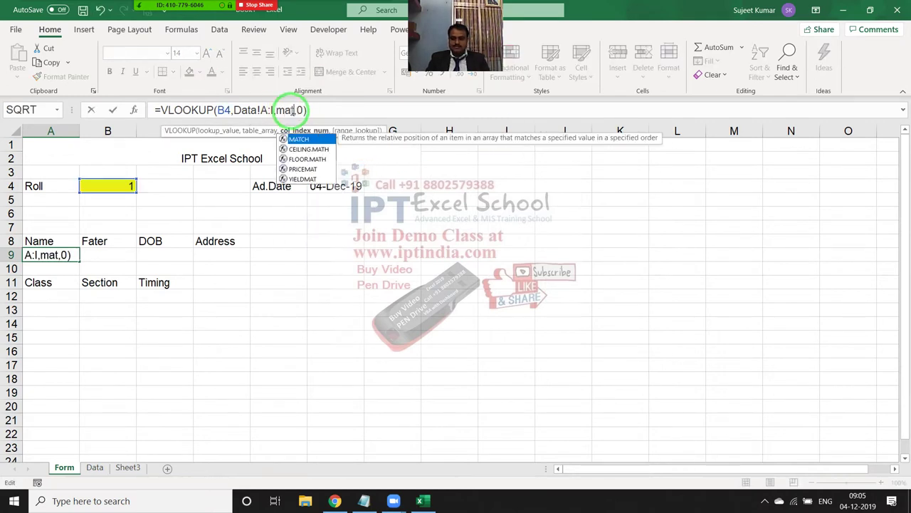
key(Tab)
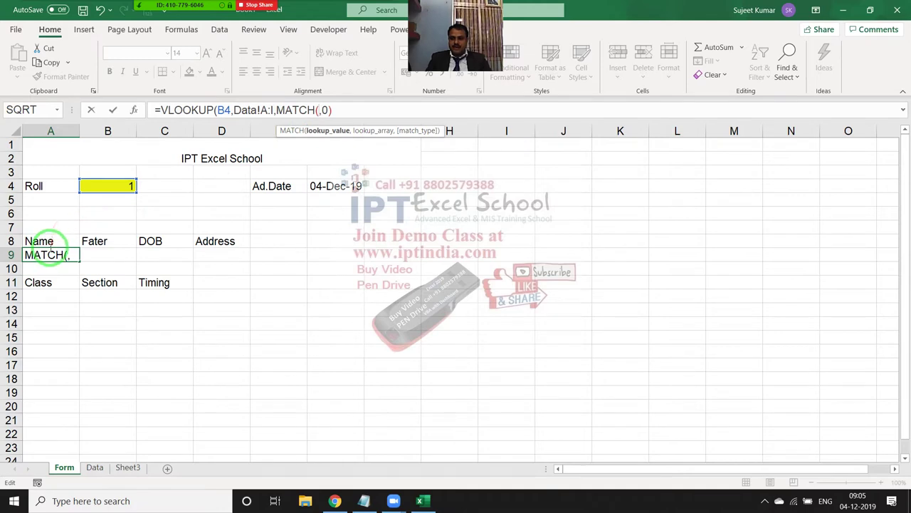
click(49, 241)
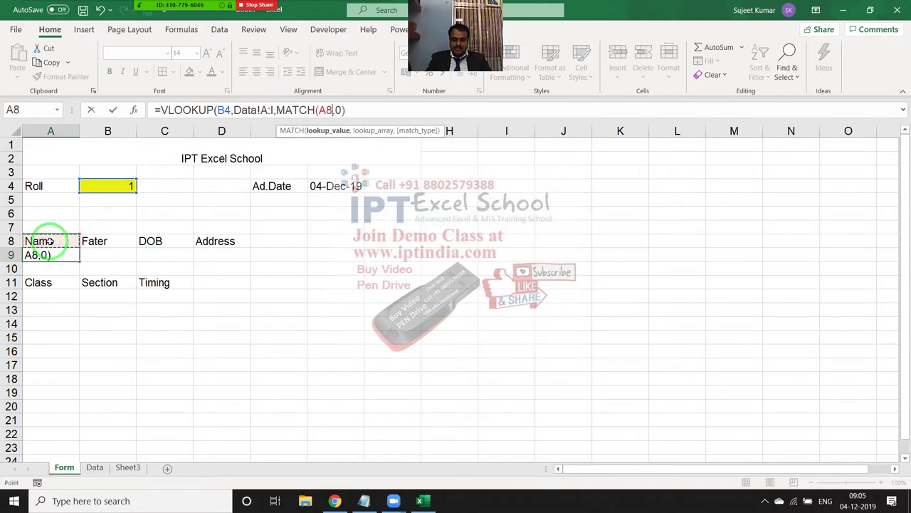
text(,)
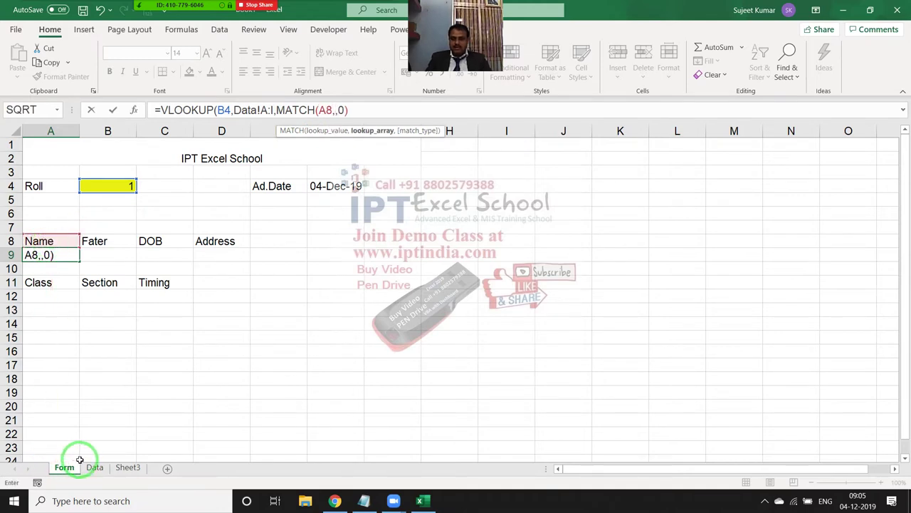
click(95, 467)
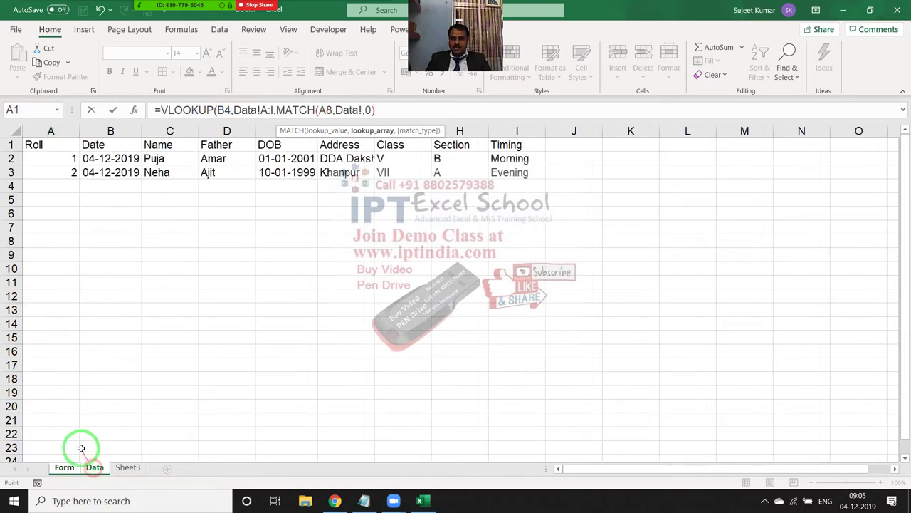
click(7, 145)
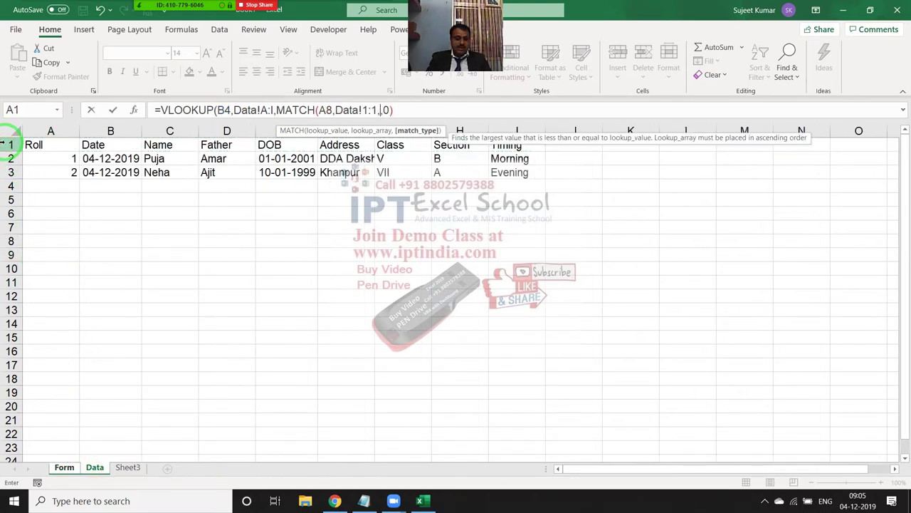
text(,0))
key(Return)
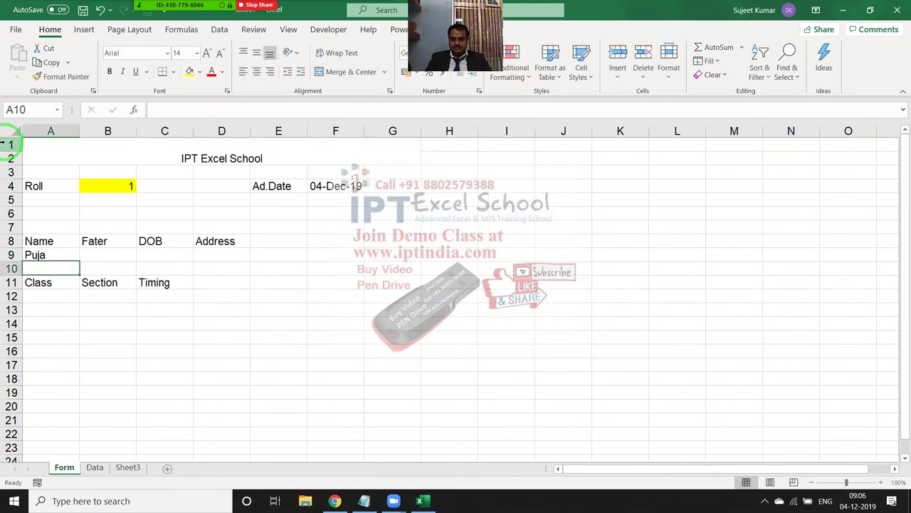
key(Up)
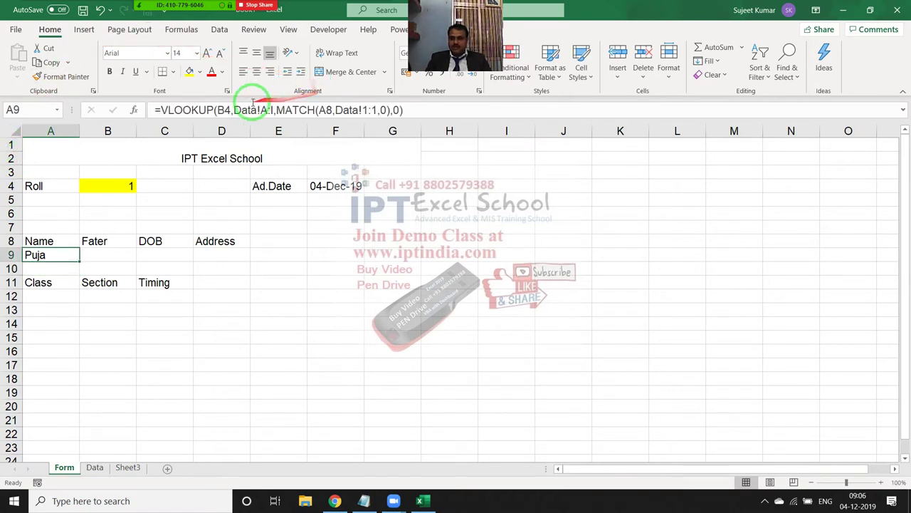
Make $B$4, Data!$A:$I and Data!$1:$1 absolute in A9's formula, then copy A9.
click(223, 109)
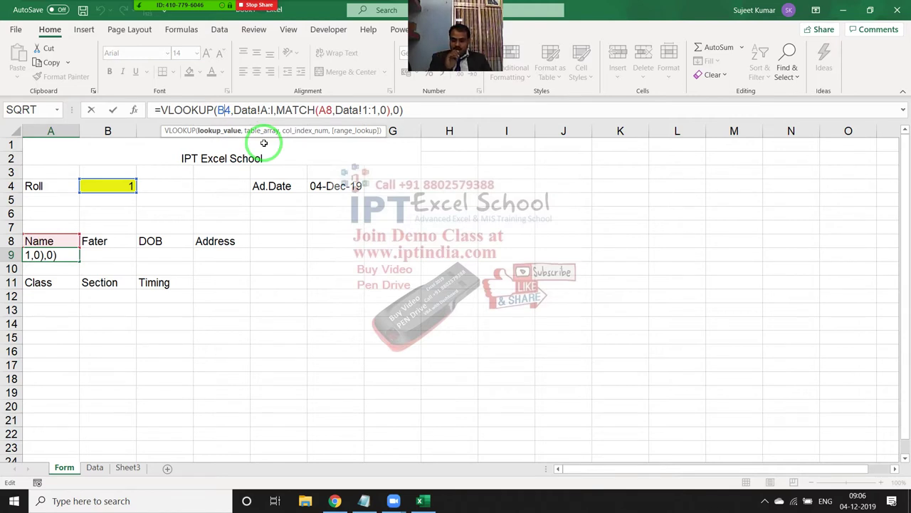
key(F4)
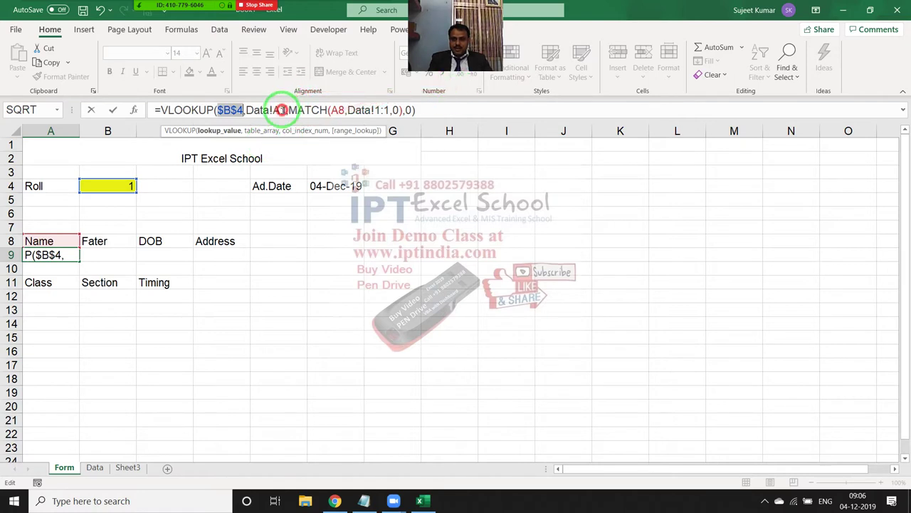
click(285, 112)
key(F4)
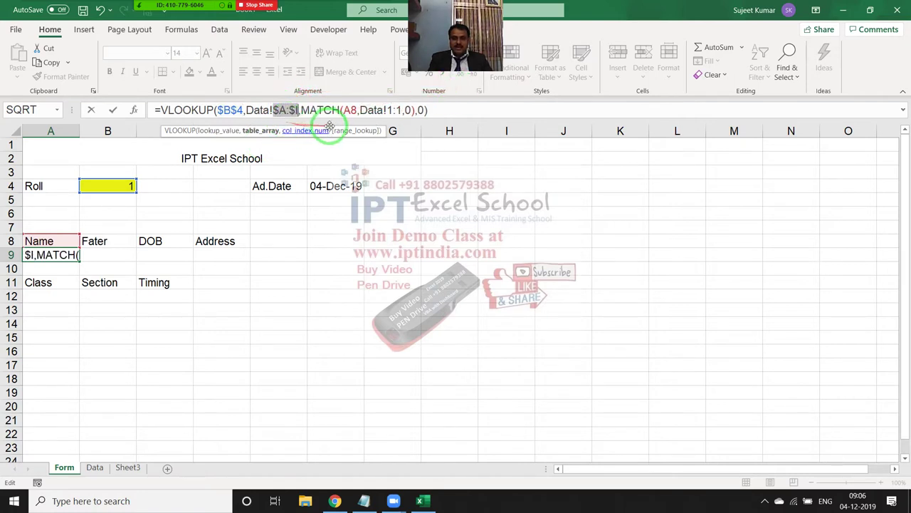
click(350, 112)
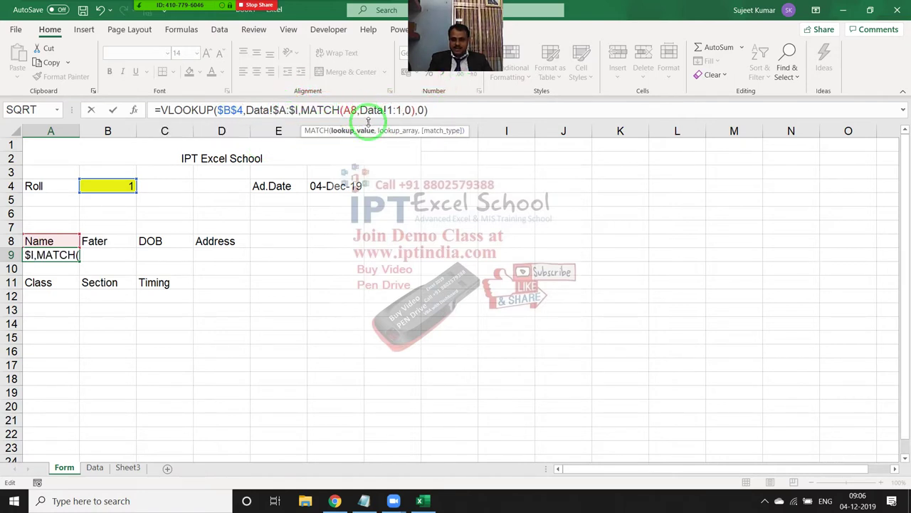
click(397, 110)
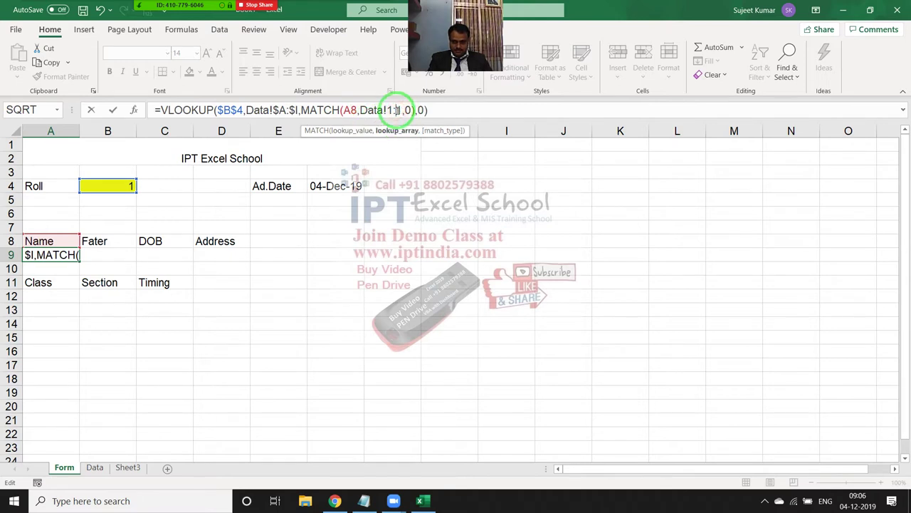
key(F4)
key(Return)
key(Up)
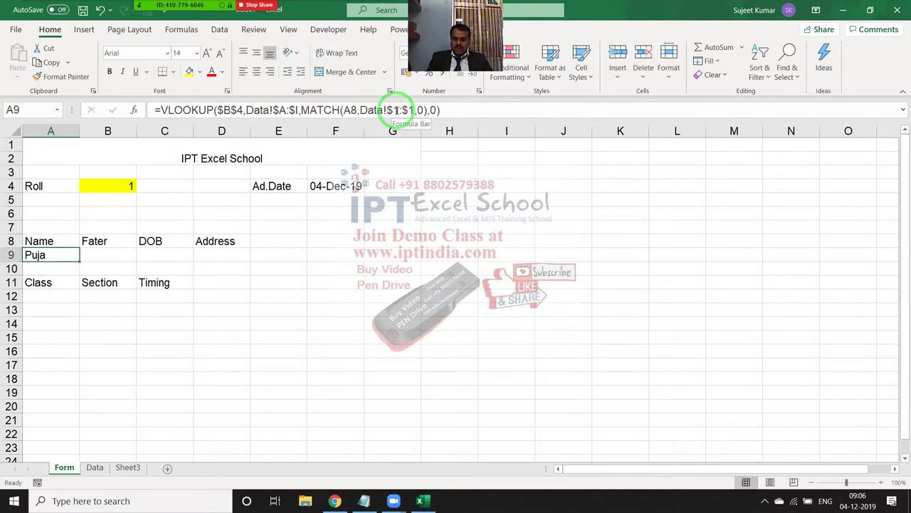
key(ctrl+c)
Paste the lookup formula into B9:D9 and correct the B8 heading to Father.
key(shift+Right)
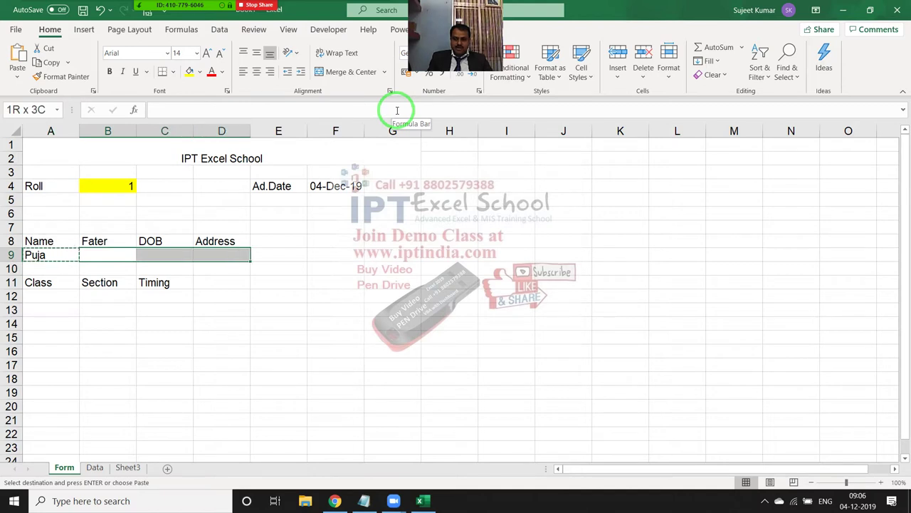
key(ctrl+v)
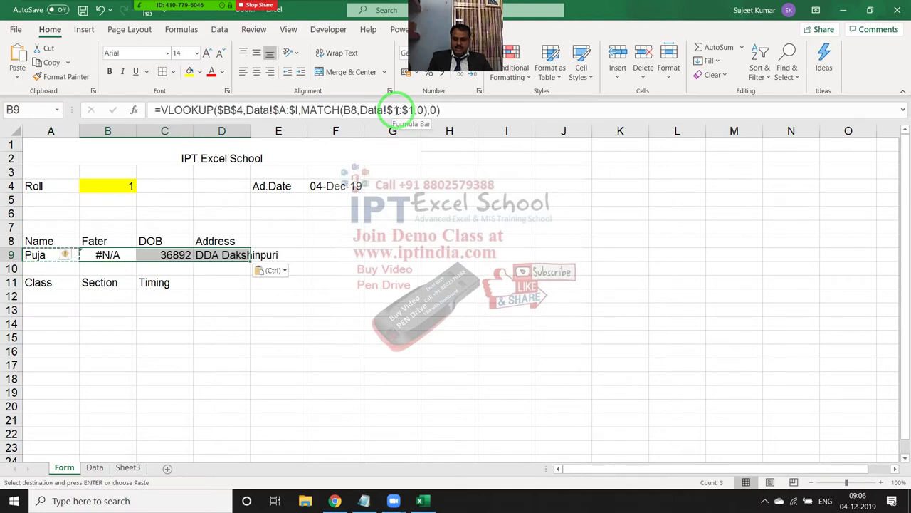
key(Up)
text(Fa)
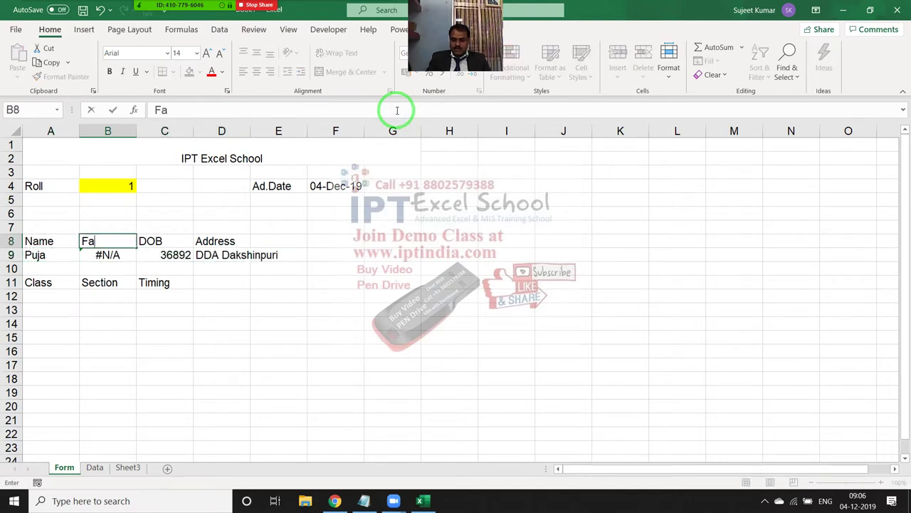
key(Return)
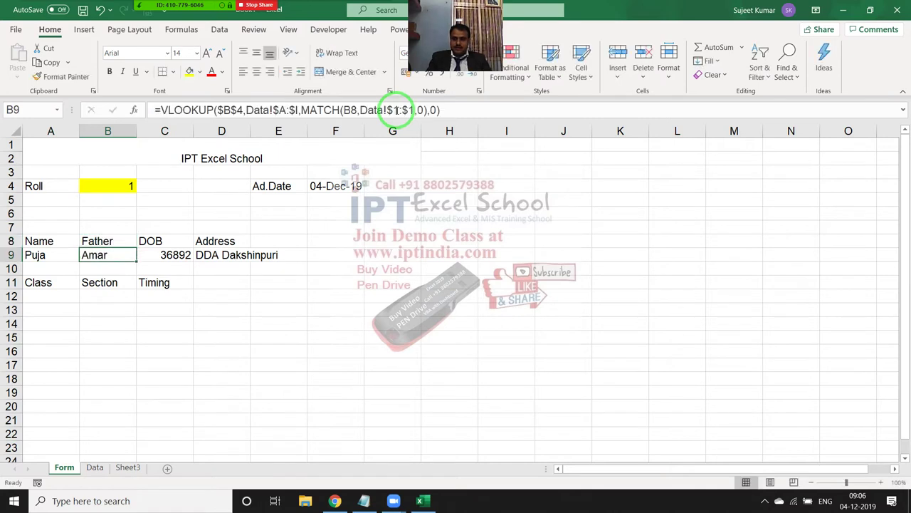
Copy the A9 lookup formula into A12:C12 for Class, Section and Timing.
key(Down)
key(Down)
key(Left)
key(Up)
key(Up)
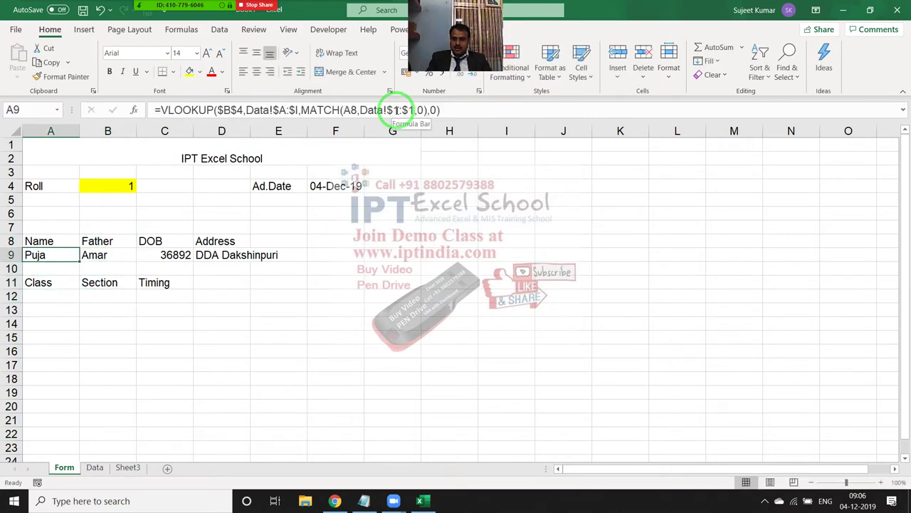
key(ctrl+c)
key(Down)
key(Down)
key(Down)
key(shift+Right)
key(shift+Right)
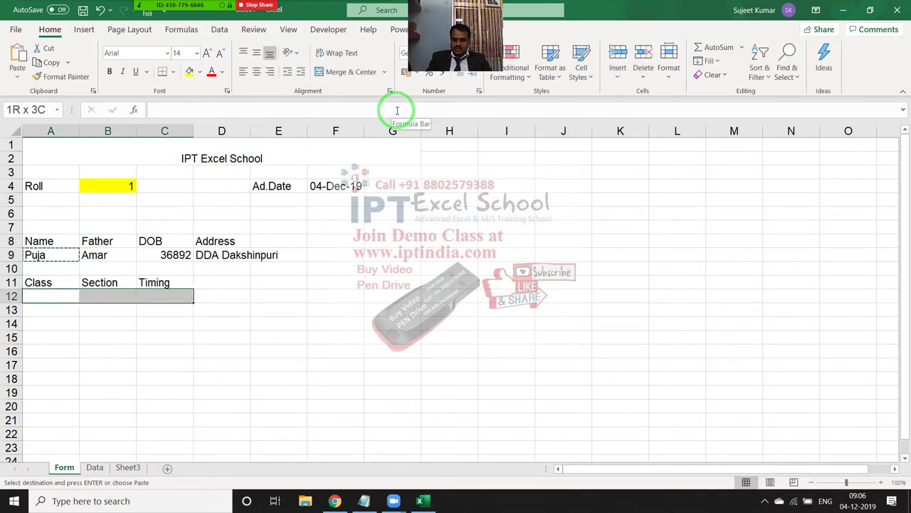
key(ctrl+v)
key(Escape)
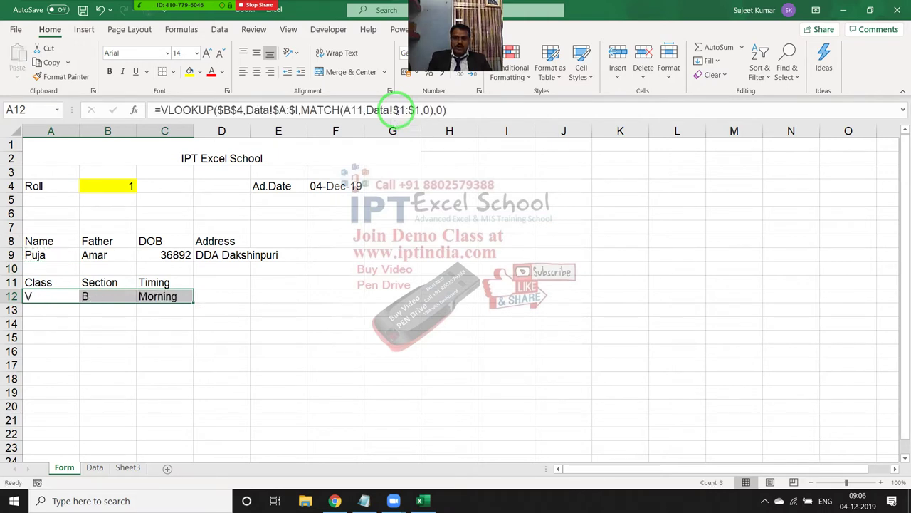
Test the lookups by entering roll numbers 2, 1, then 2 in B4.
key(Up)
key(Up)
key(Up)
key(Up)
key(Up)
key(Up)
key(Up)
key(Right)
key(Right)
key(Right)
key(Down)
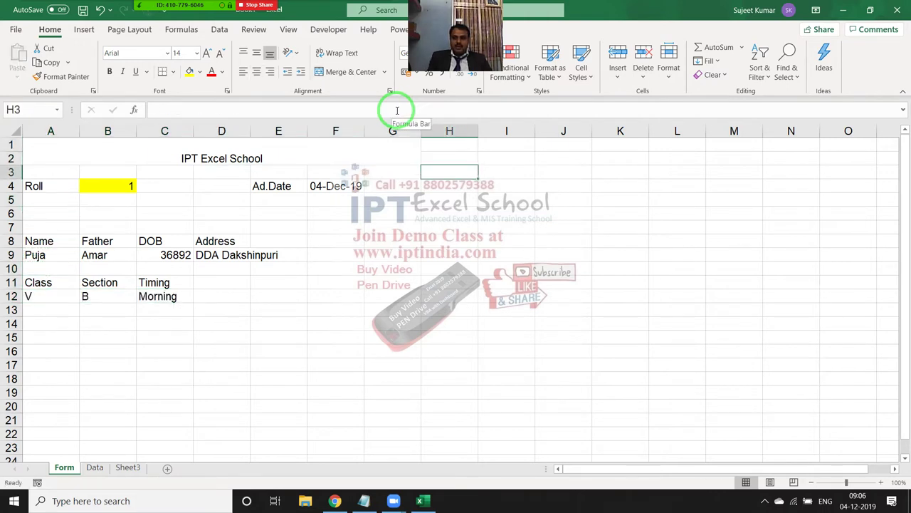
key(Left)
key(Left)
key(Left)
key(Left)
key(Left)
key(Left)
key(Down)
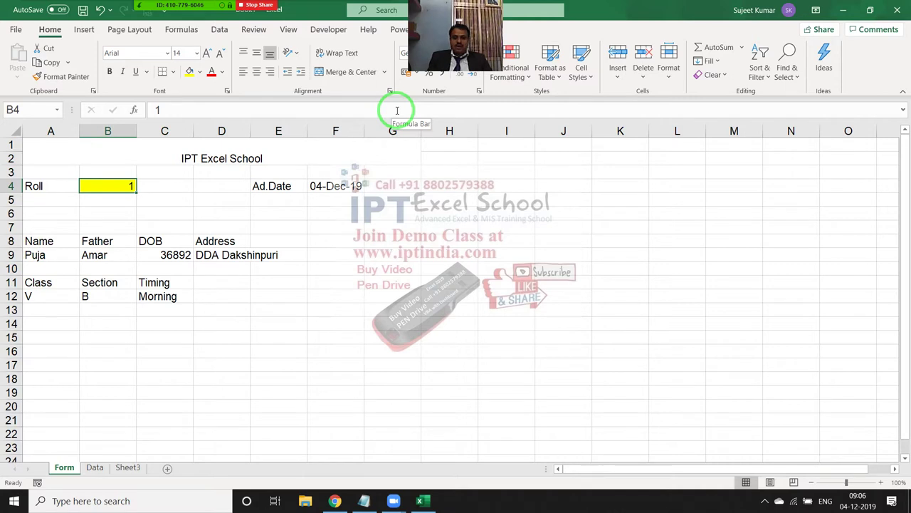
text(2)
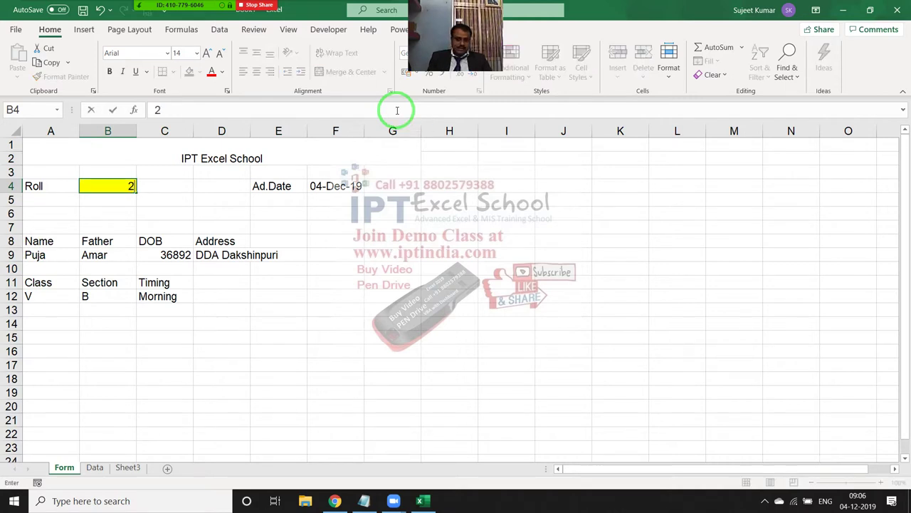
key(Return)
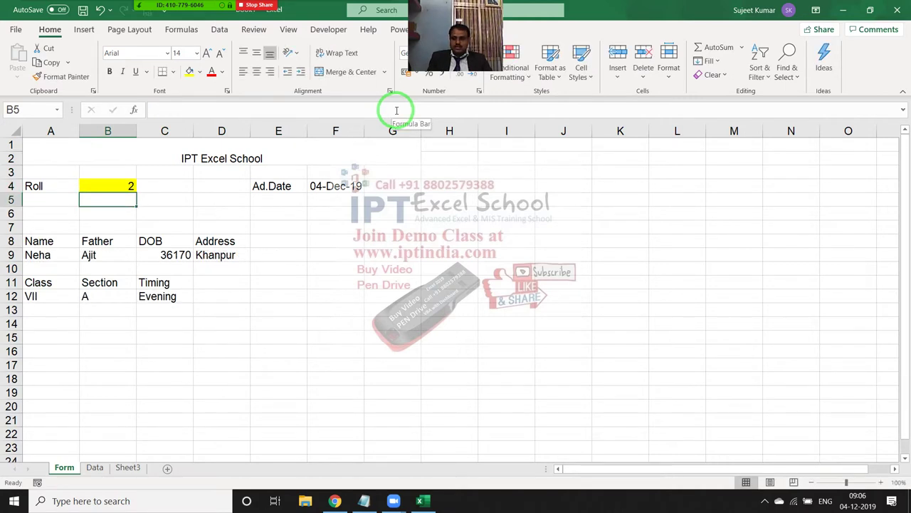
key(Up)
text(1)
key(Return)
key(Up)
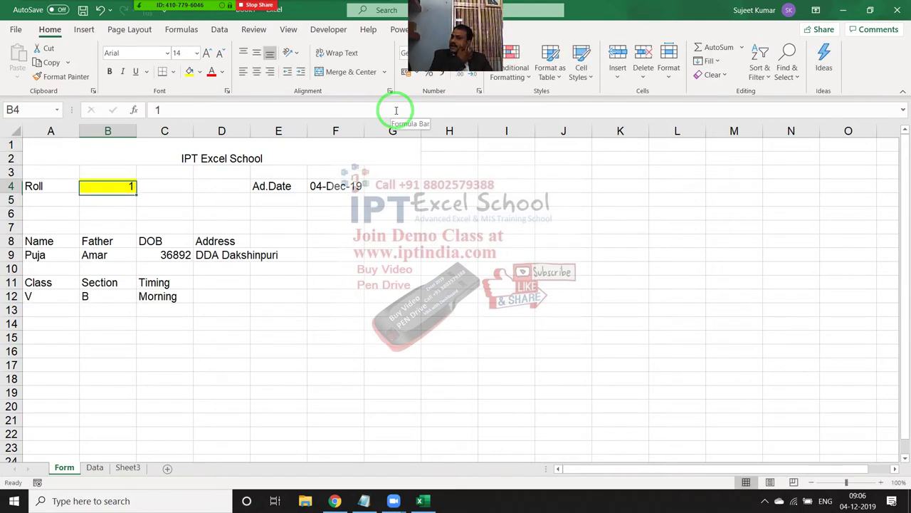
text(2)
key(Return)
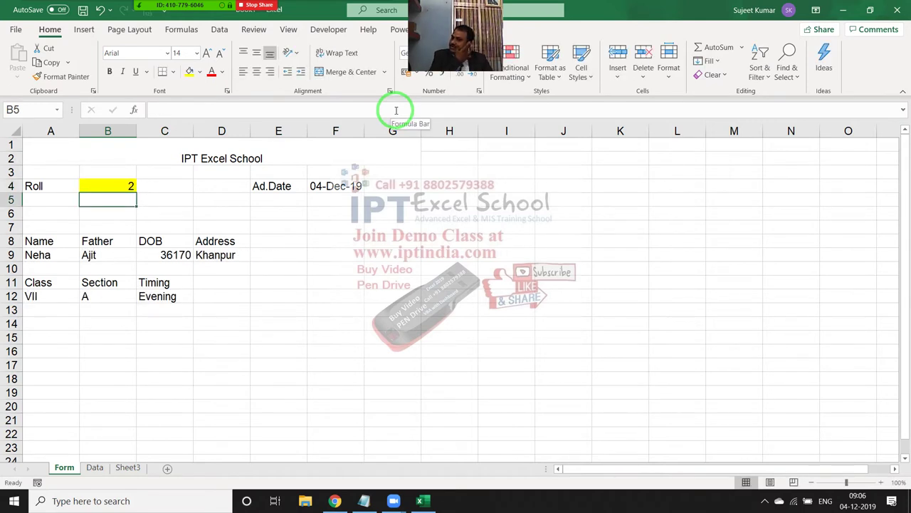
key(Up)
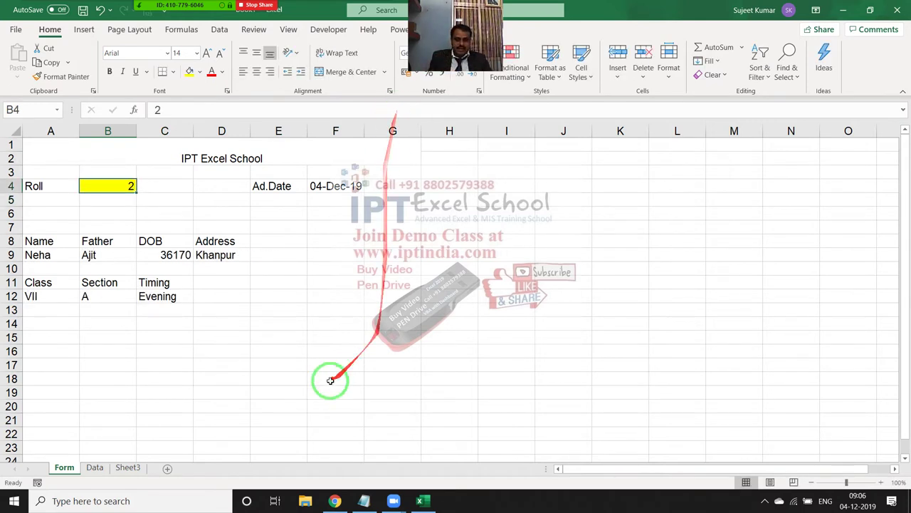
Merge E7:F12 into one cell and give it a thick outside border.
drag(273, 232, 321, 294)
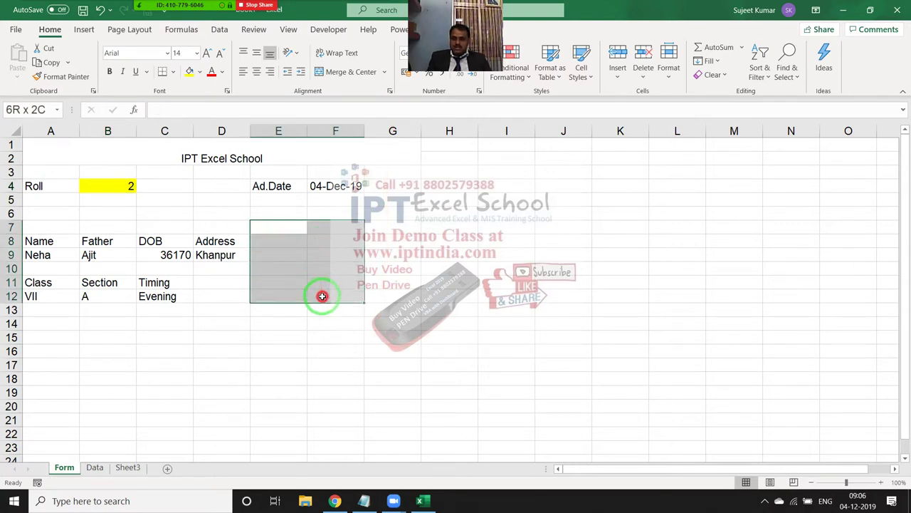
drag(322, 295, 322, 295)
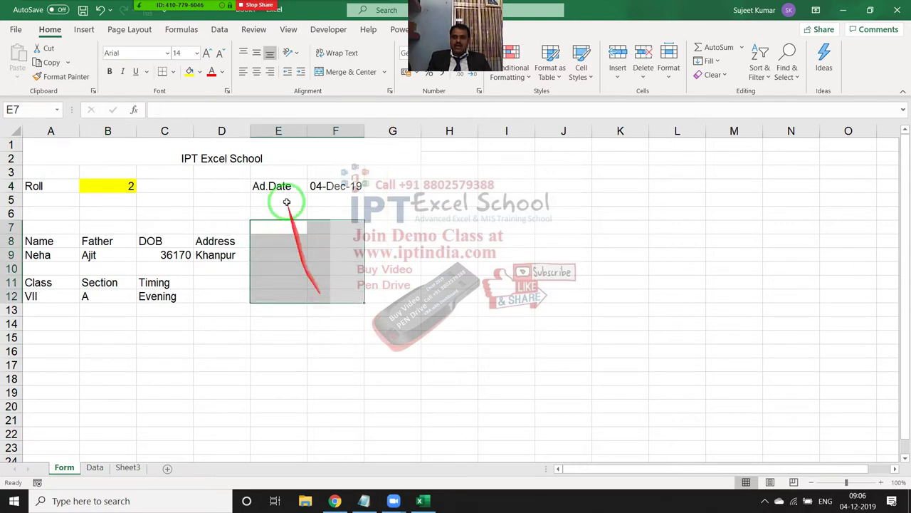
click(174, 74)
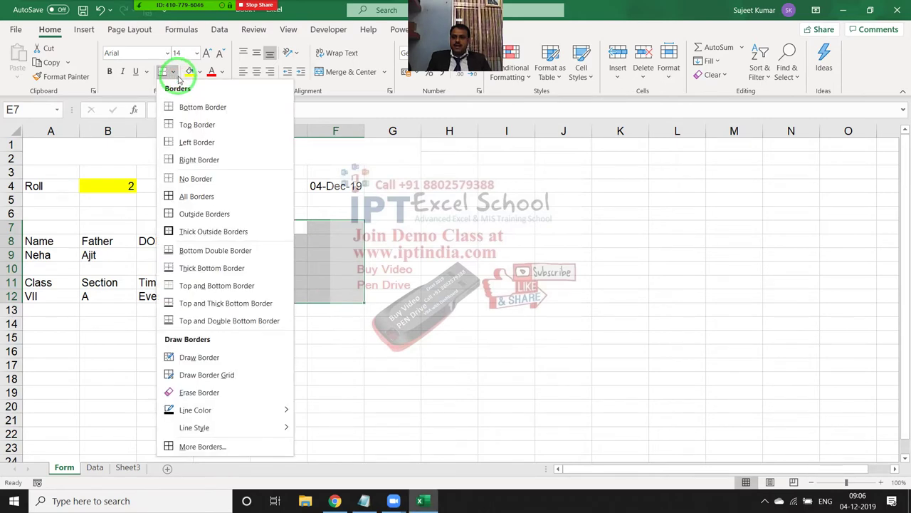
click(333, 75)
click(171, 74)
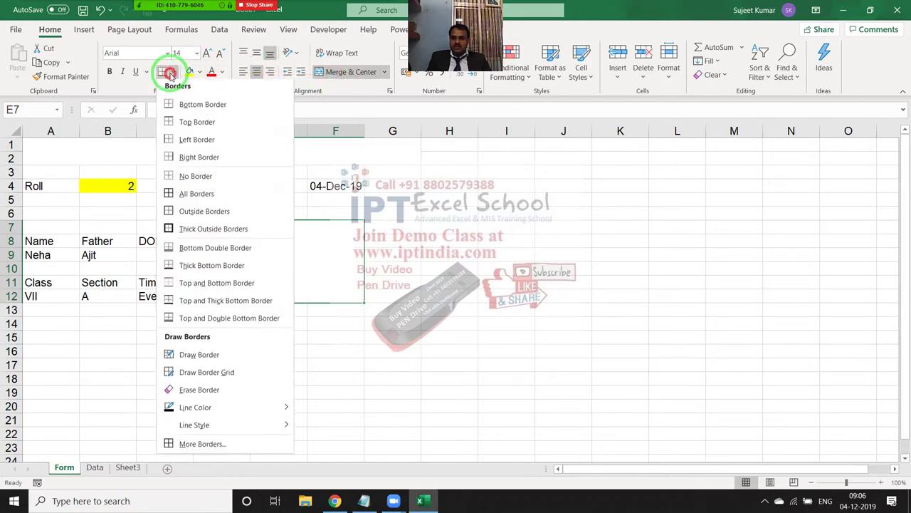
click(189, 231)
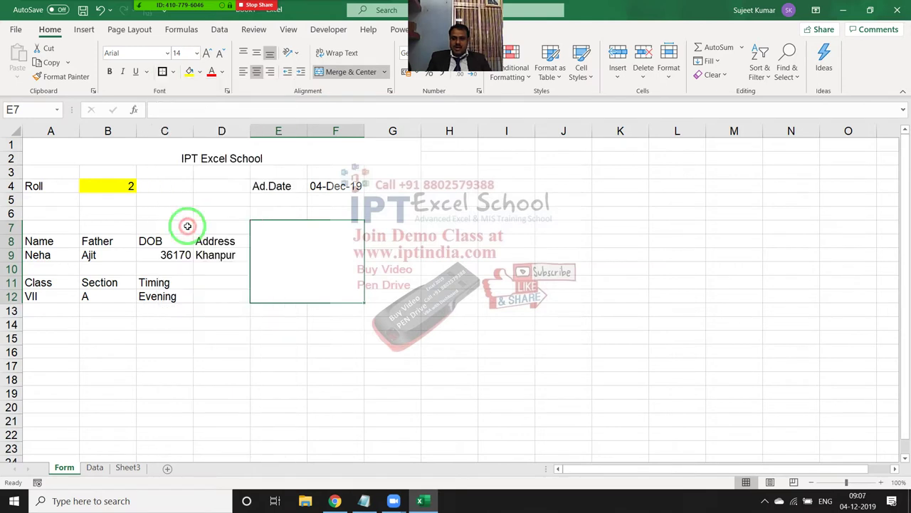
click(284, 311)
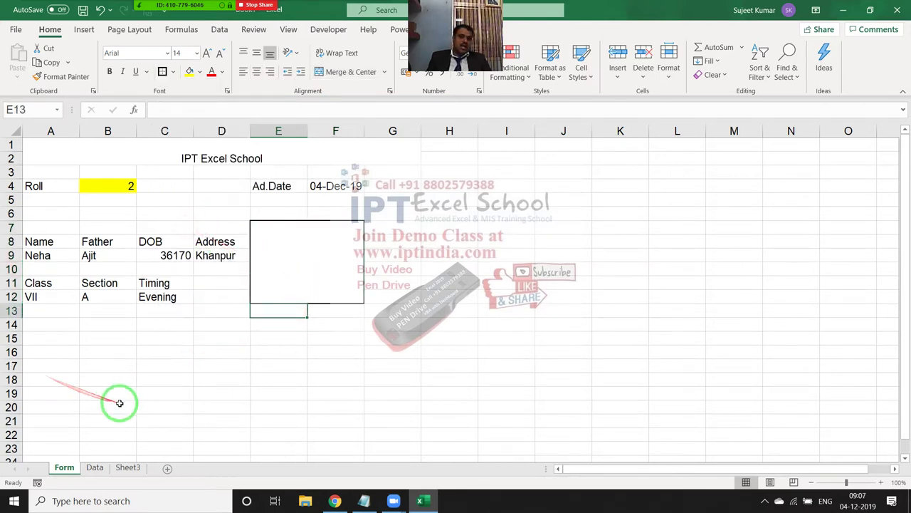
click(183, 391)
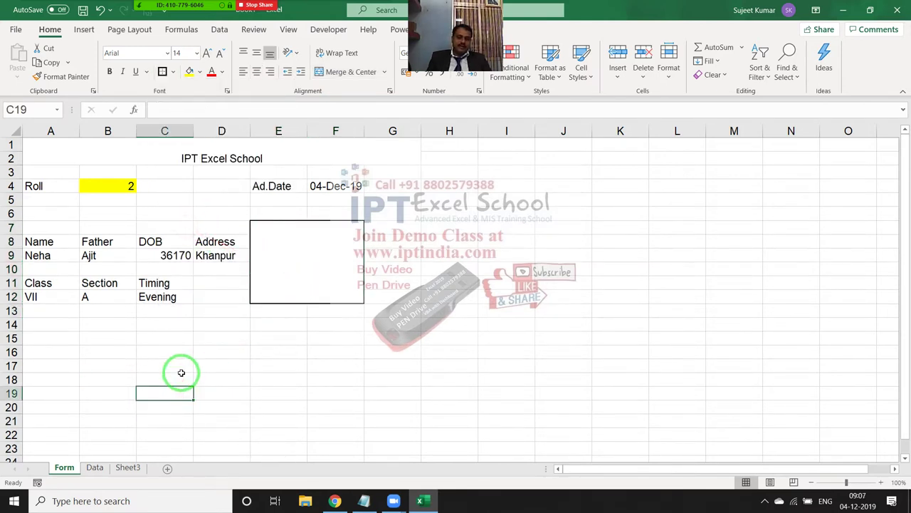
click(256, 254)
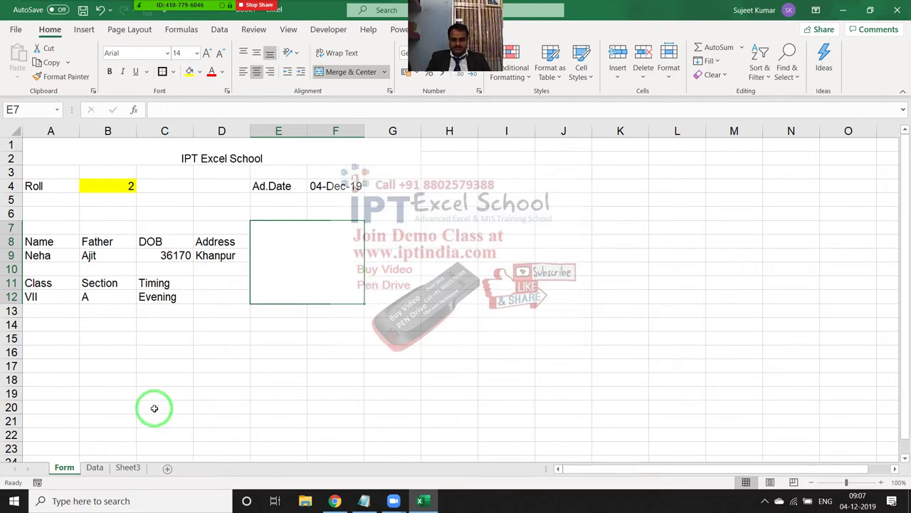
Rename Sheet3 to Pic.
click(142, 467)
text(Picture)
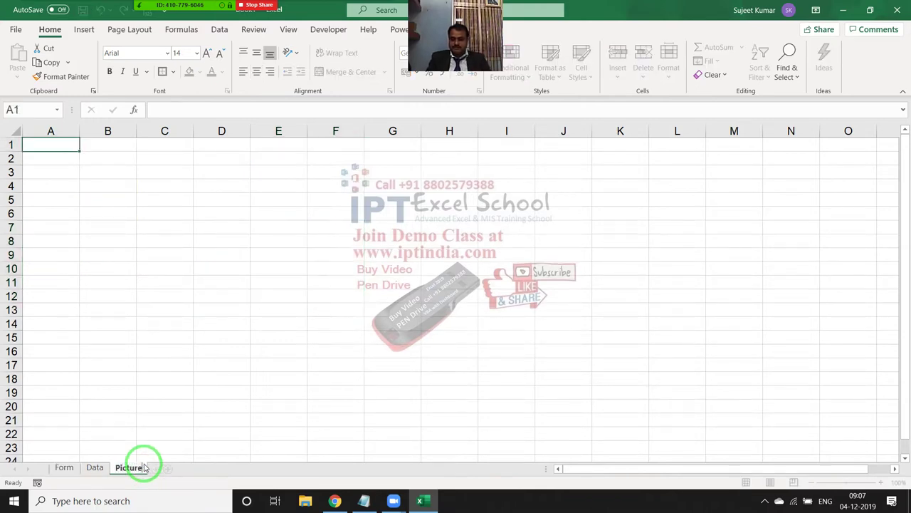
key(Escape)
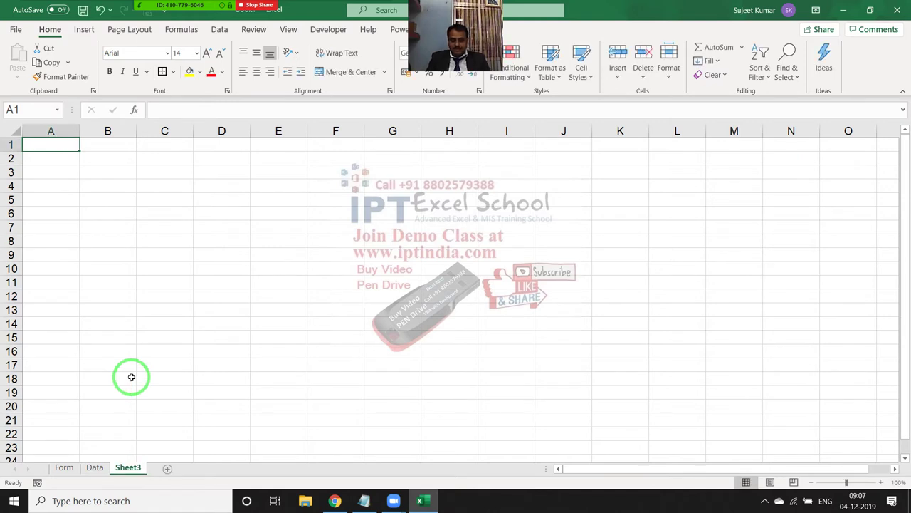
text(Pic)
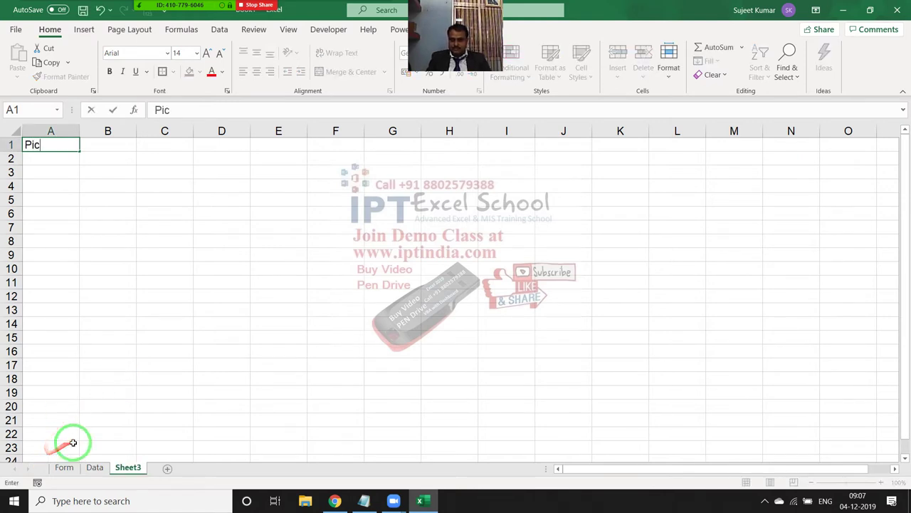
key(Escape)
double_click(122, 467)
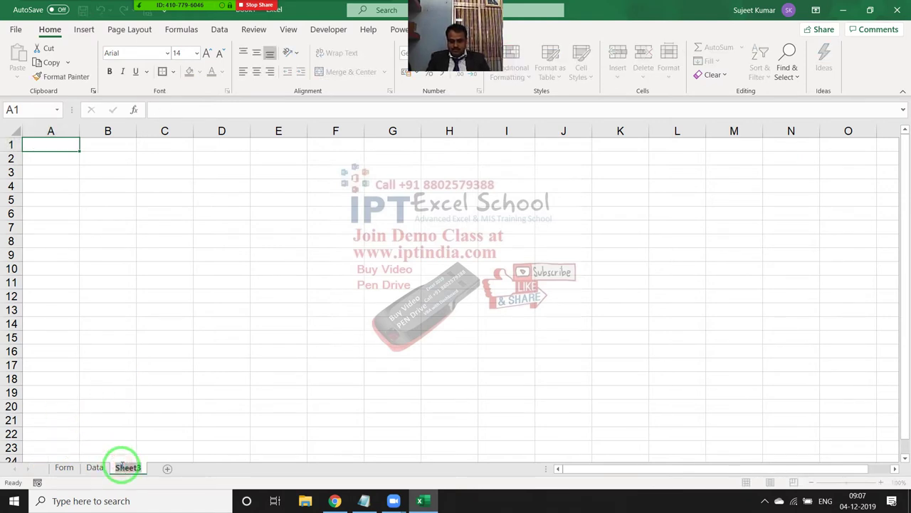
text(Pic)
click(128, 350)
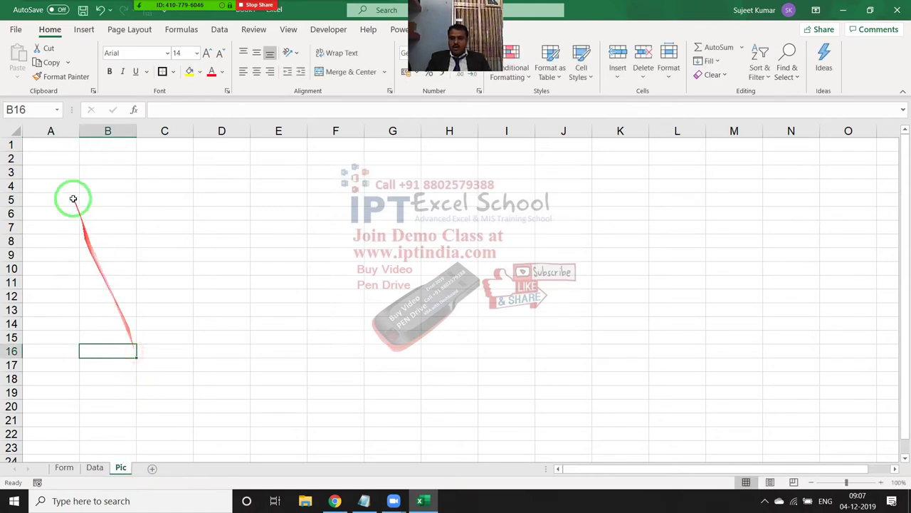
Head column A with Roll, make row 2 much taller, and widen column B.
click(51, 142)
text(Roll)
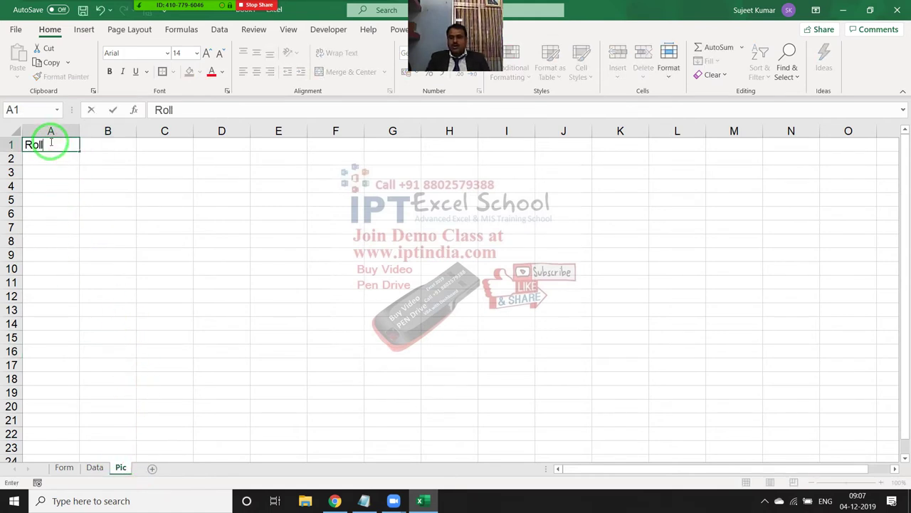
key(Return)
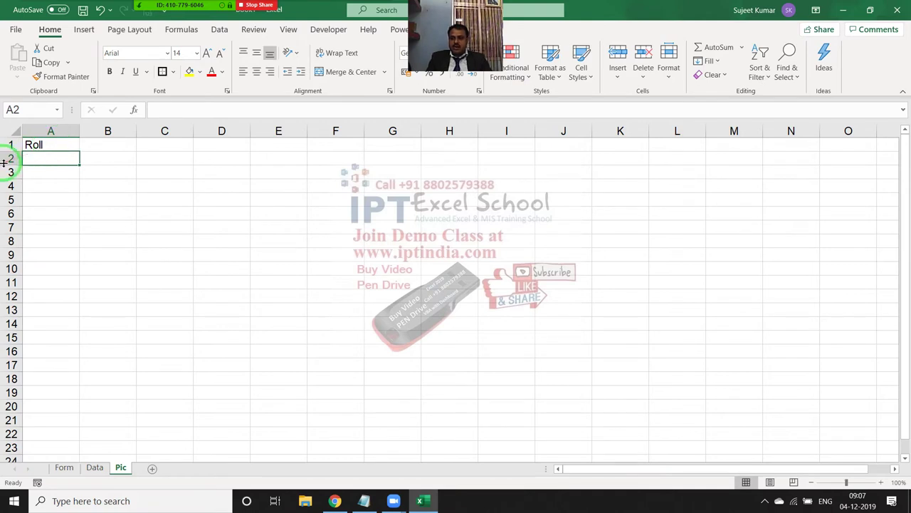
drag(10, 163, 12, 210)
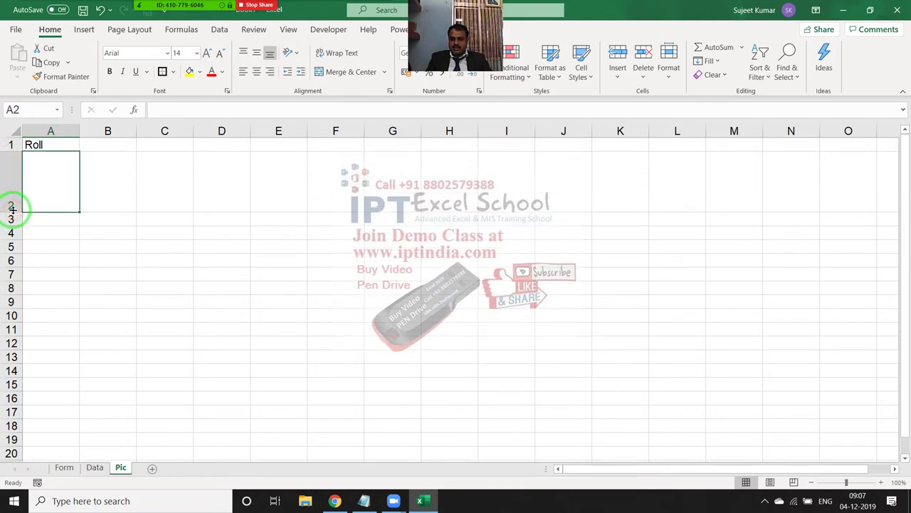
drag(136, 131, 151, 133)
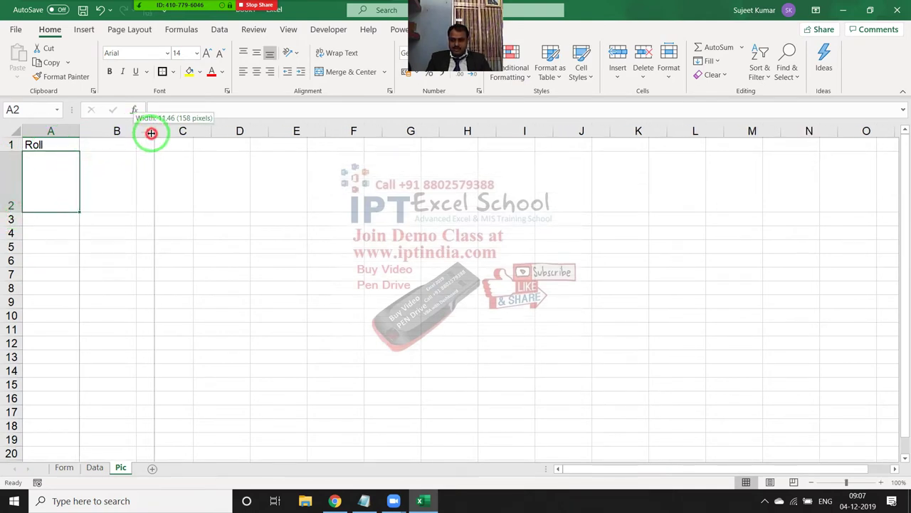
drag(10, 212, 11, 223)
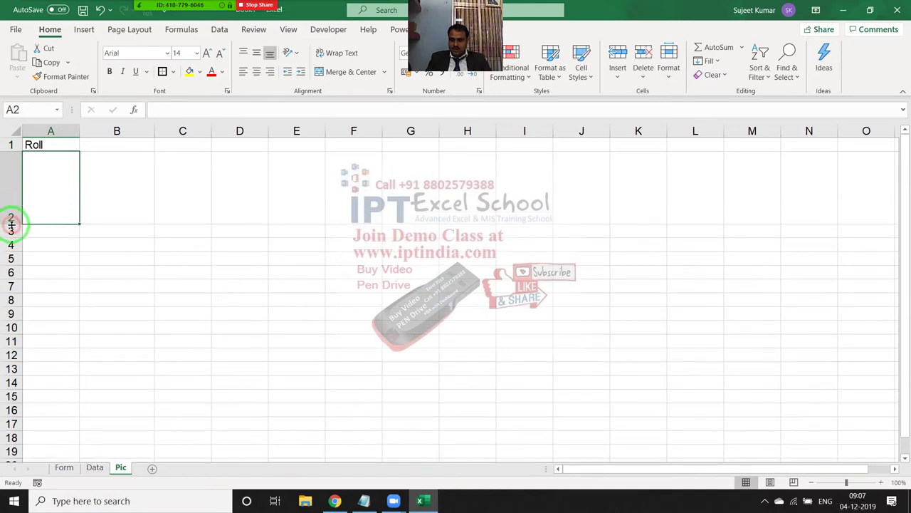
Enter roll numbers 1 and 2 in A2:A3, making row 3 taller too.
text(1)
key(Return)
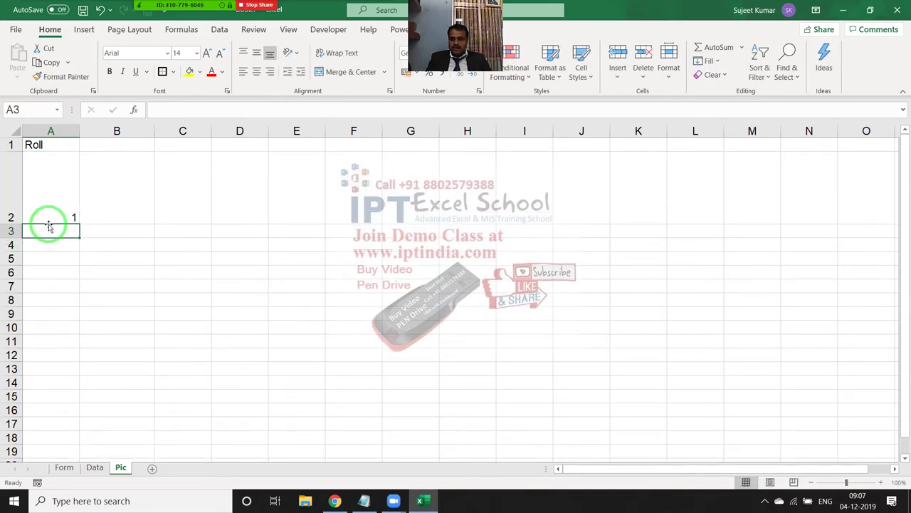
drag(16, 240, 11, 300)
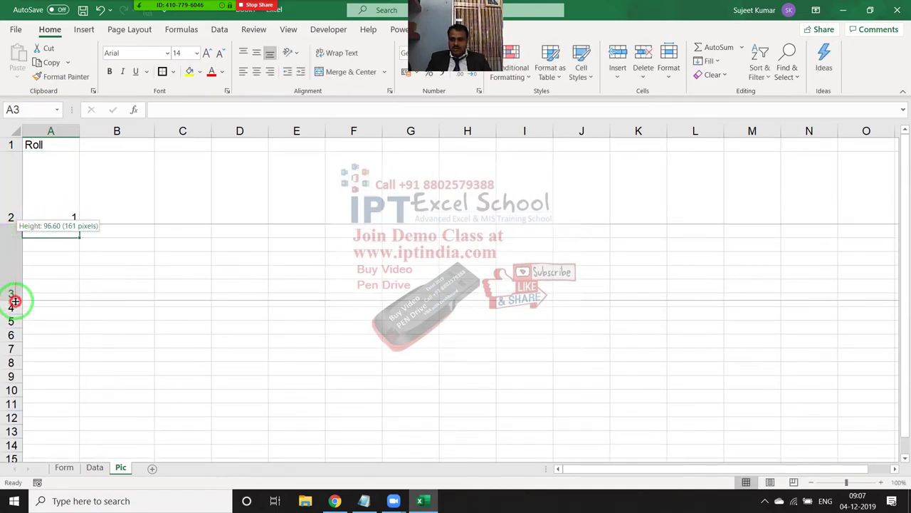
text(2)
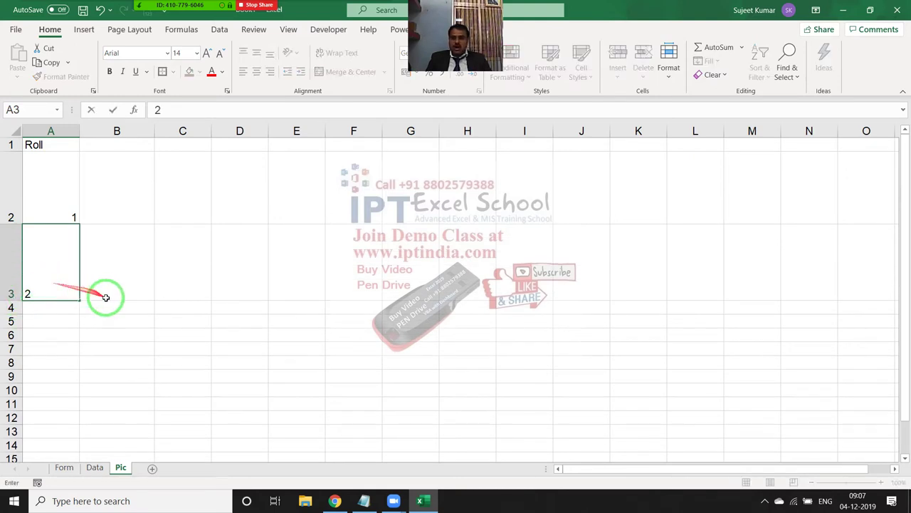
click(112, 301)
click(126, 274)
click(126, 189)
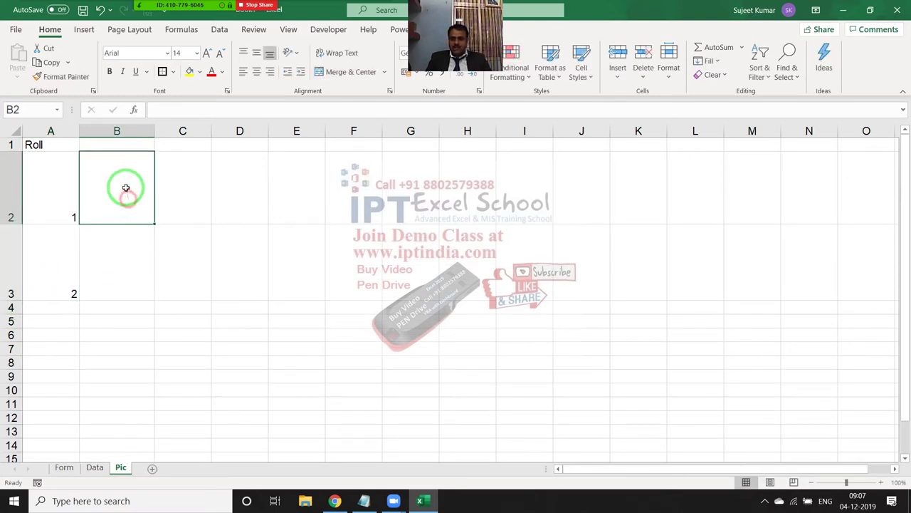
click(334, 500)
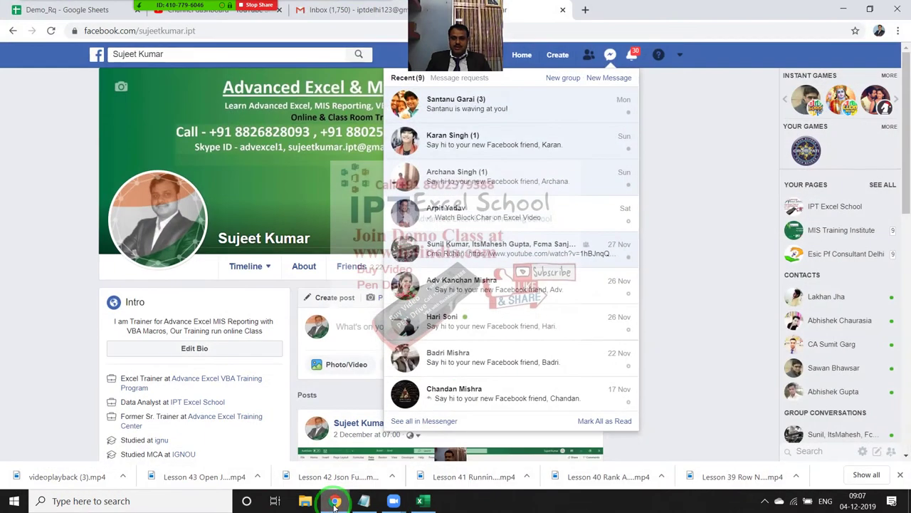
In a new Chrome tab, search Google for a student's name and show the image results.
click(585, 10)
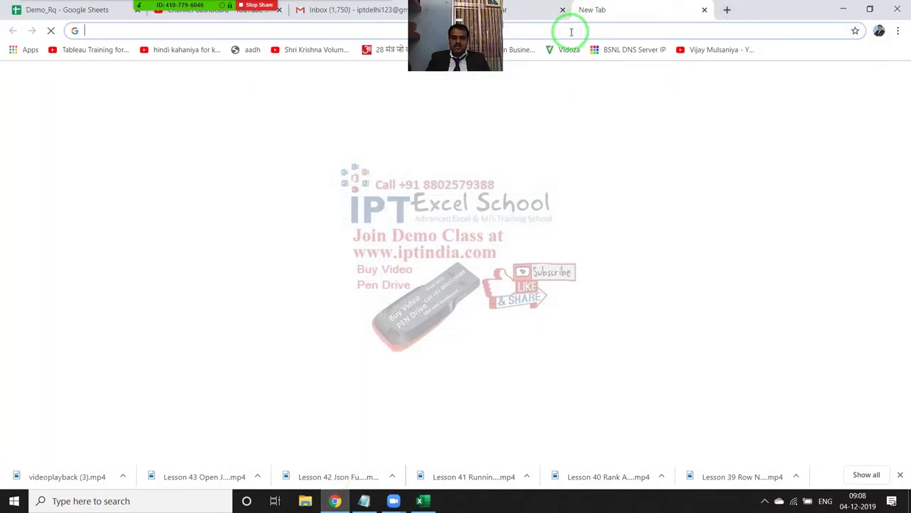
text(goo)
key(Return)
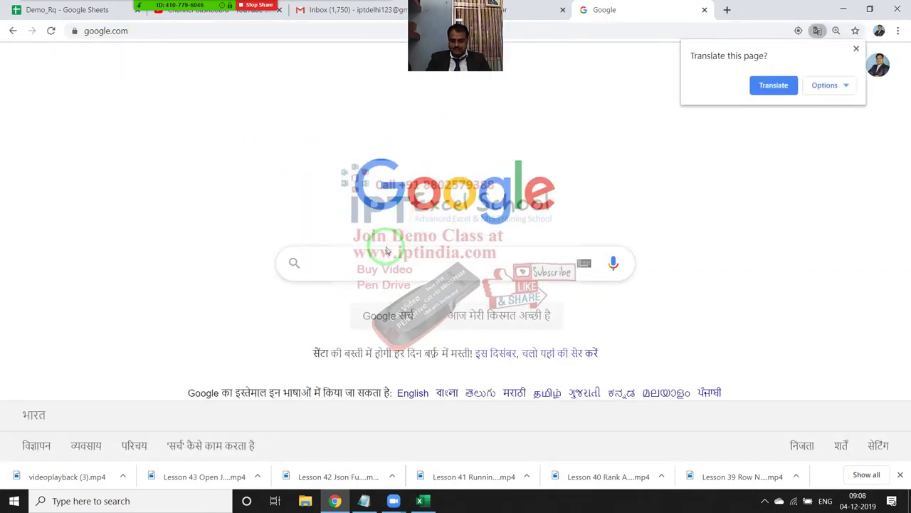
text(pu)
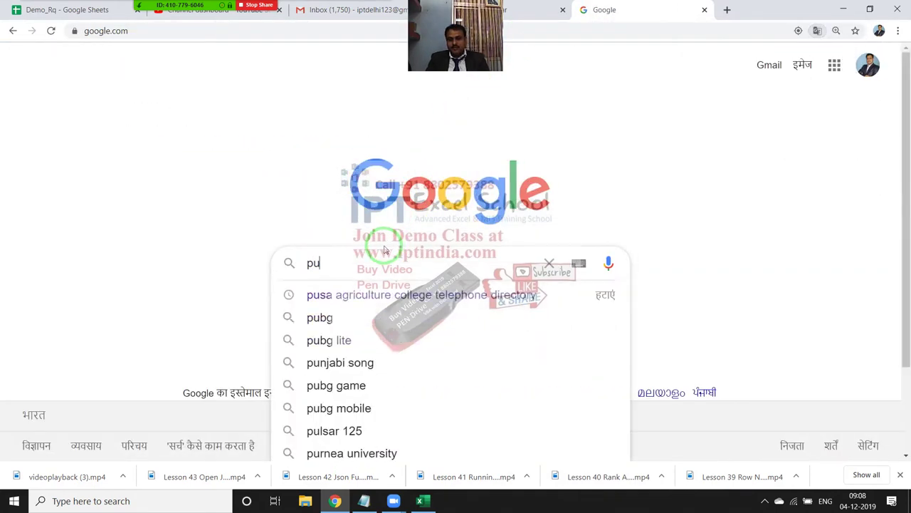
text(ja)
key(Return)
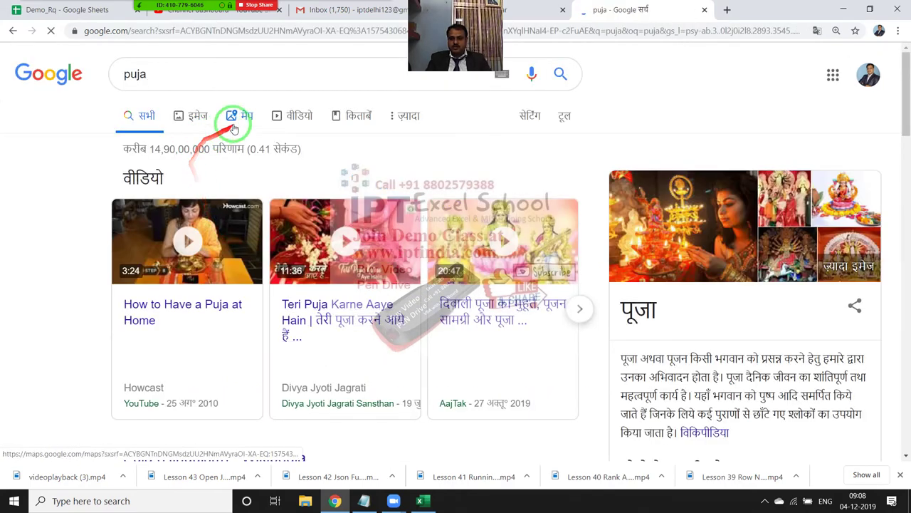
click(199, 116)
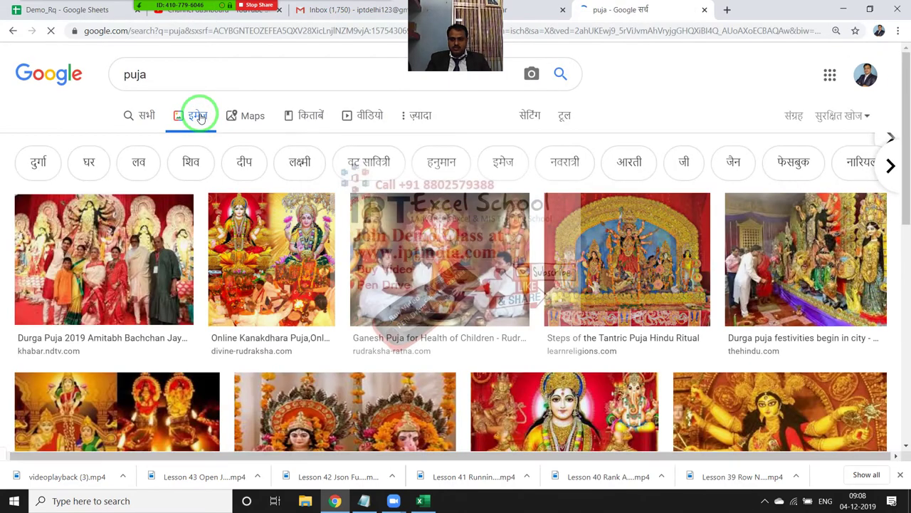
Replace the query with the second student's name and browse the image results.
drag(171, 80, 94, 73)
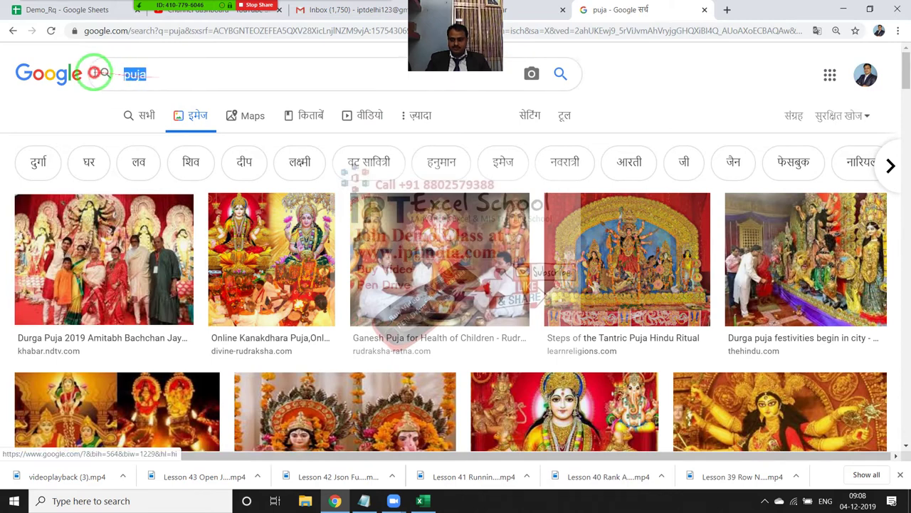
text(NMe)
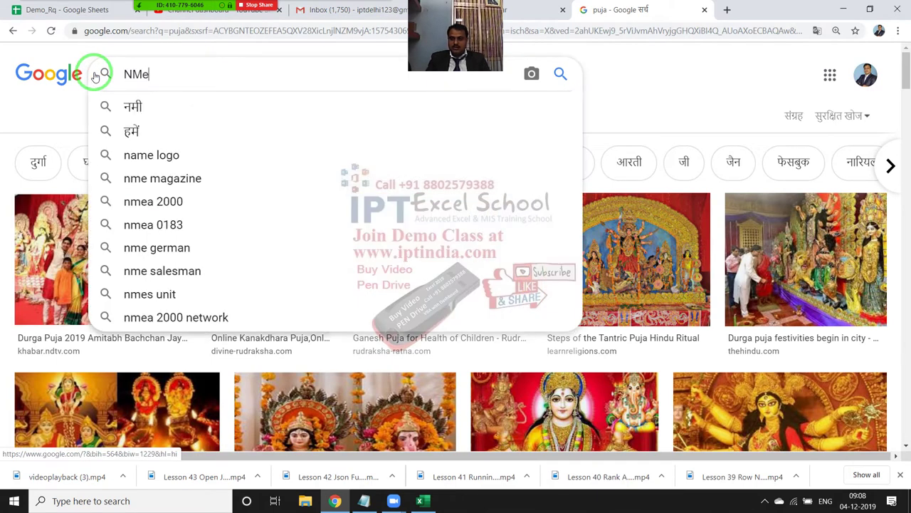
key(BackSpace)
key(BackSpace)
text(eha)
key(Return)
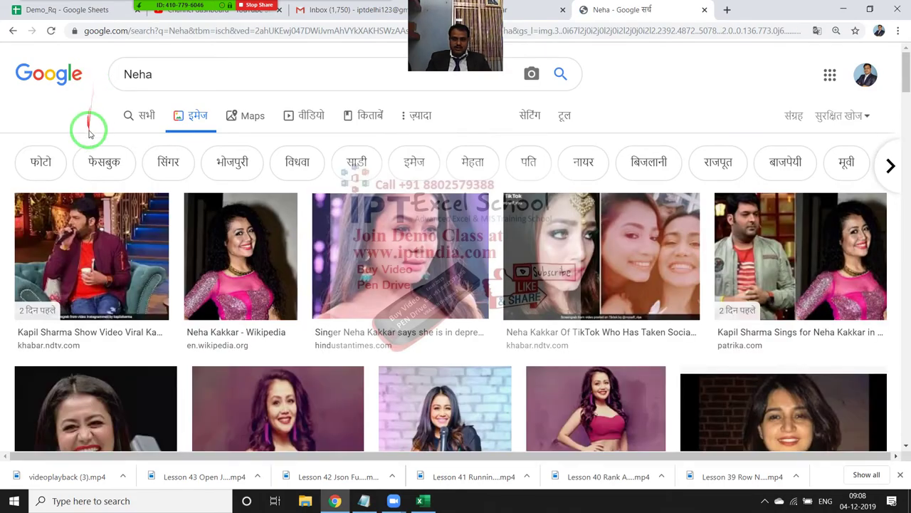
scroll(159, 223, down, 2)
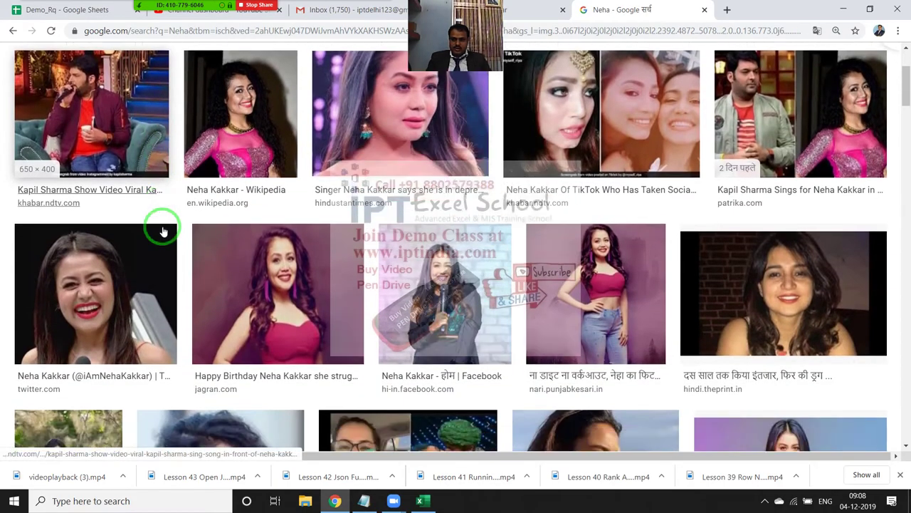
scroll(160, 225, down, 2)
scroll(163, 231, down, 2)
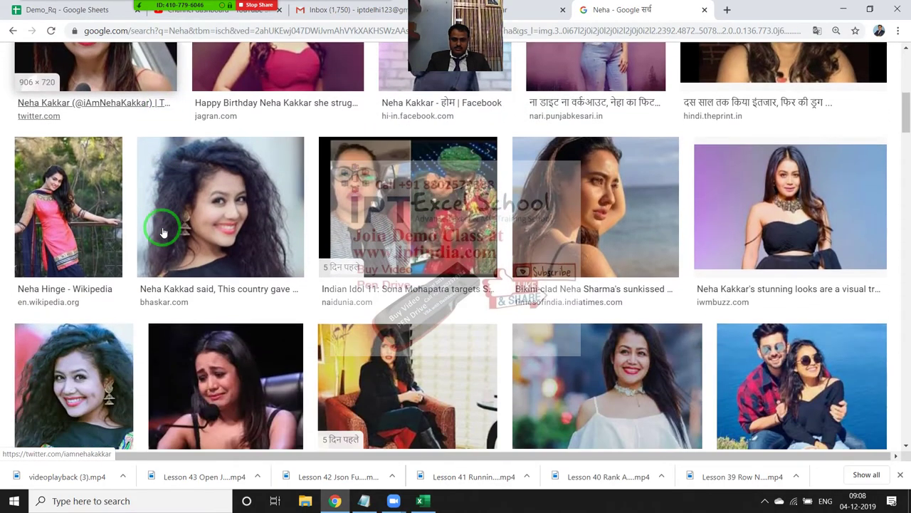
scroll(163, 231, down, 1)
scroll(163, 232, down, 1)
scroll(163, 232, down, 2)
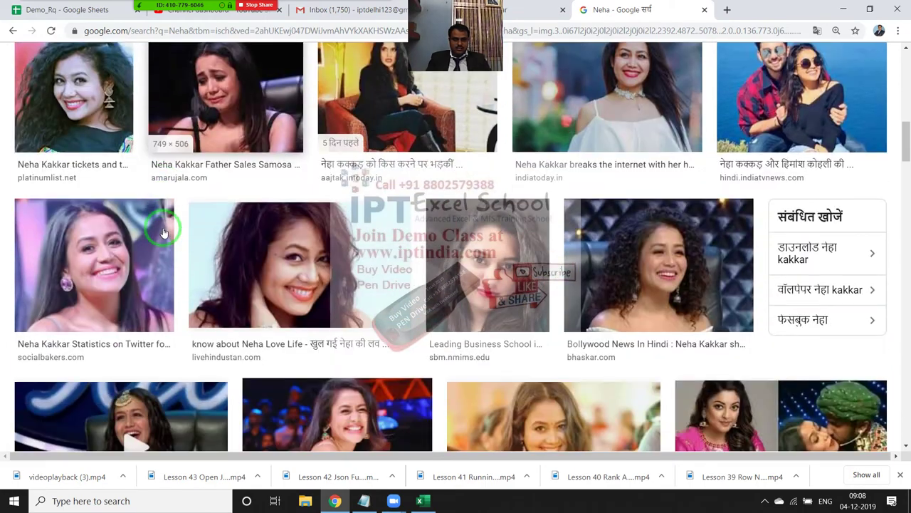
scroll(163, 232, down, 2)
scroll(163, 232, down, 2)
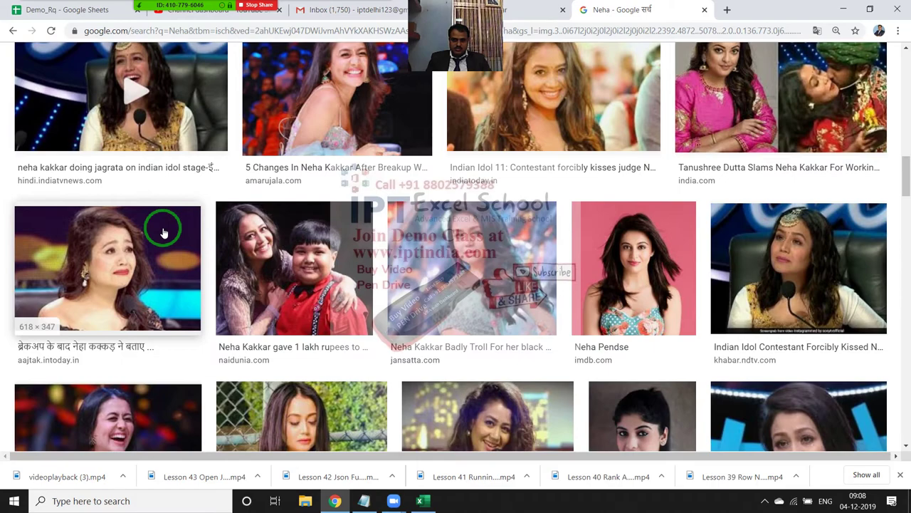
scroll(163, 232, up, 5)
scroll(171, 214, up, 5)
Search images for the next student's name and copy the Facebook photo starting the second row.
drag(161, 74, 85, 66)
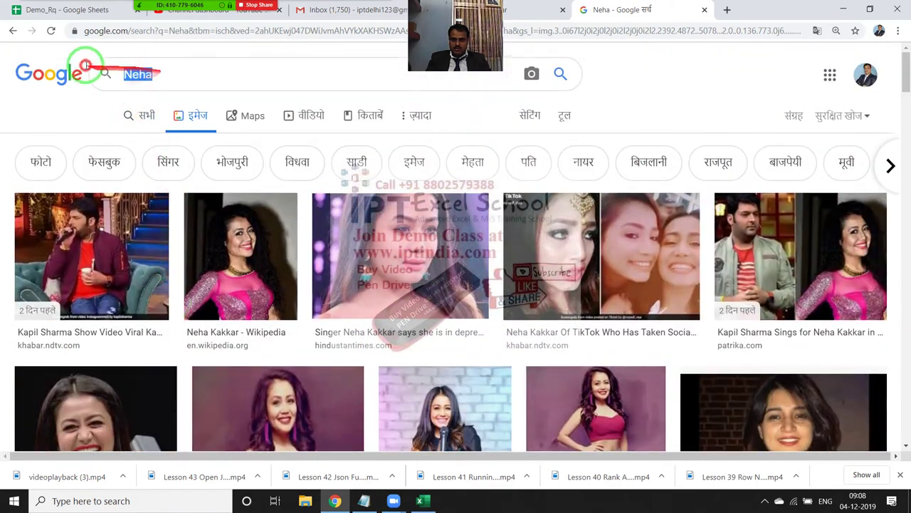
text(avi)
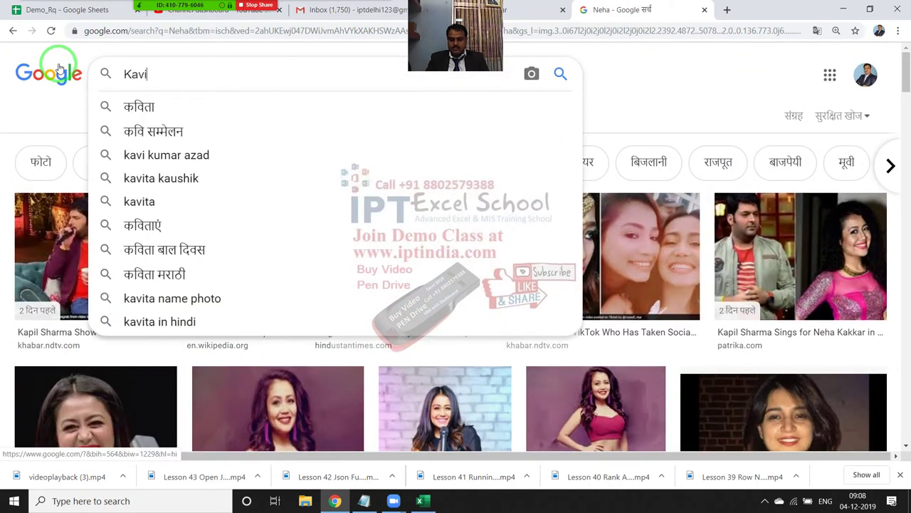
text(ta Si)
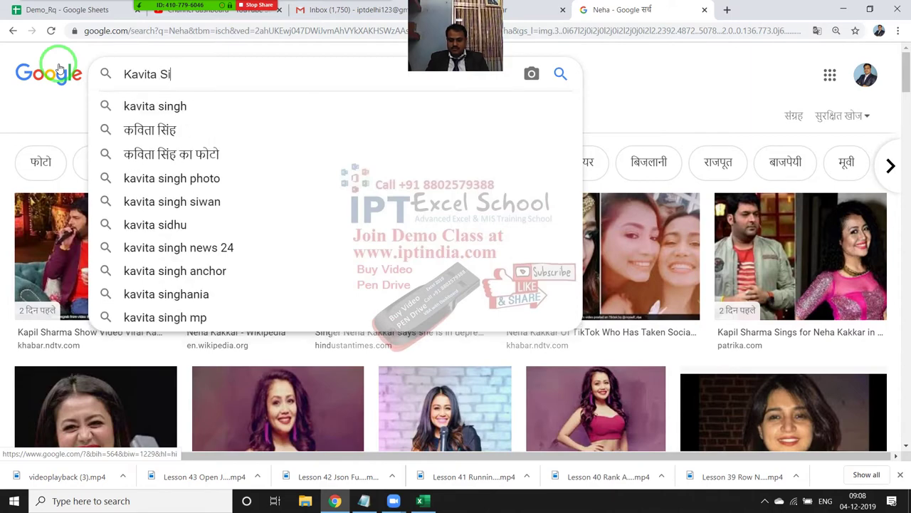
text(ngh)
key(Return)
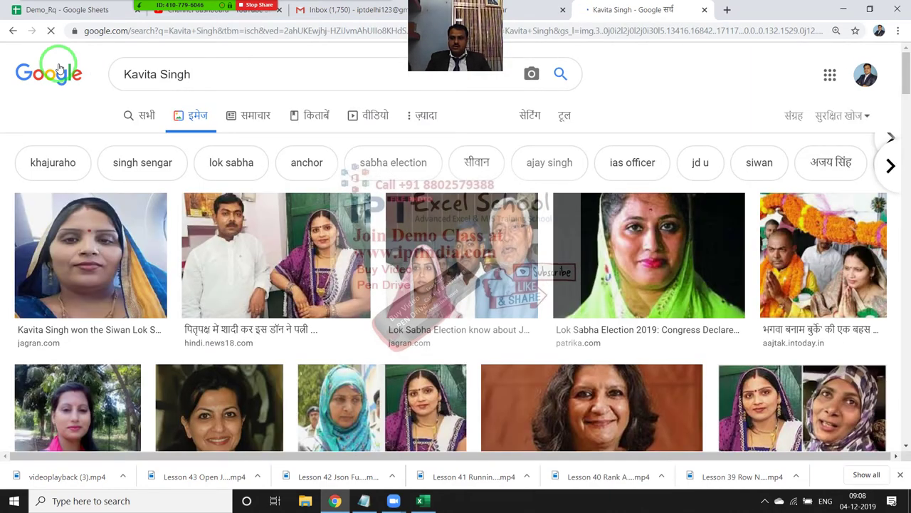
scroll(308, 350, down, 3)
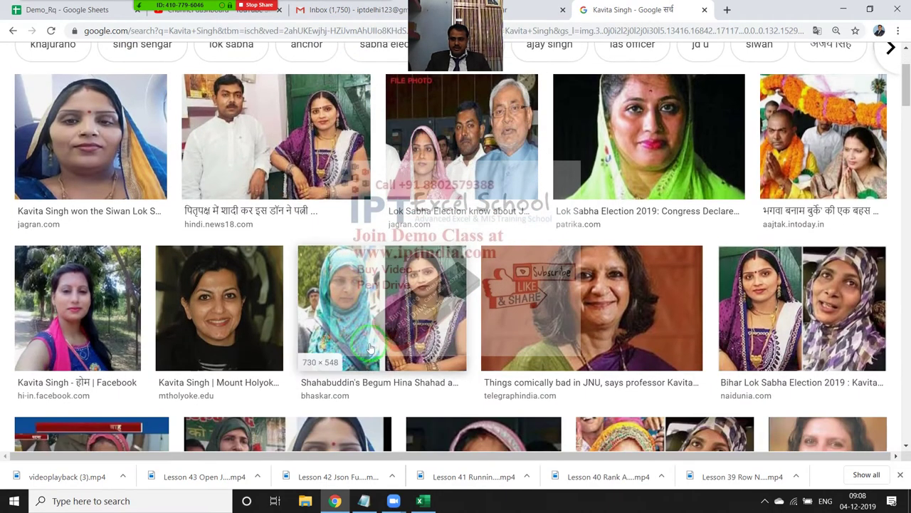
right_click(70, 321)
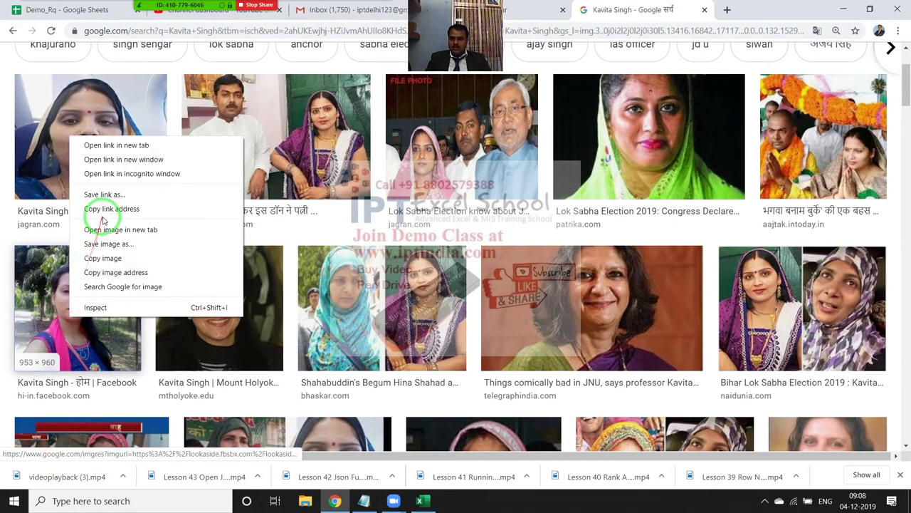
click(105, 259)
Switch back to the Pic sheet and try pasting the photo into cell B2.
key(alt+Tab)
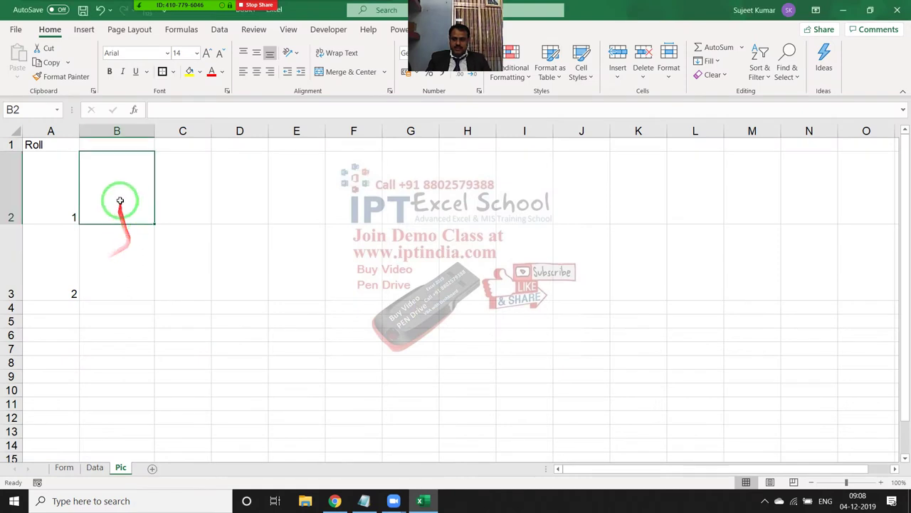
key(ctrl+v)
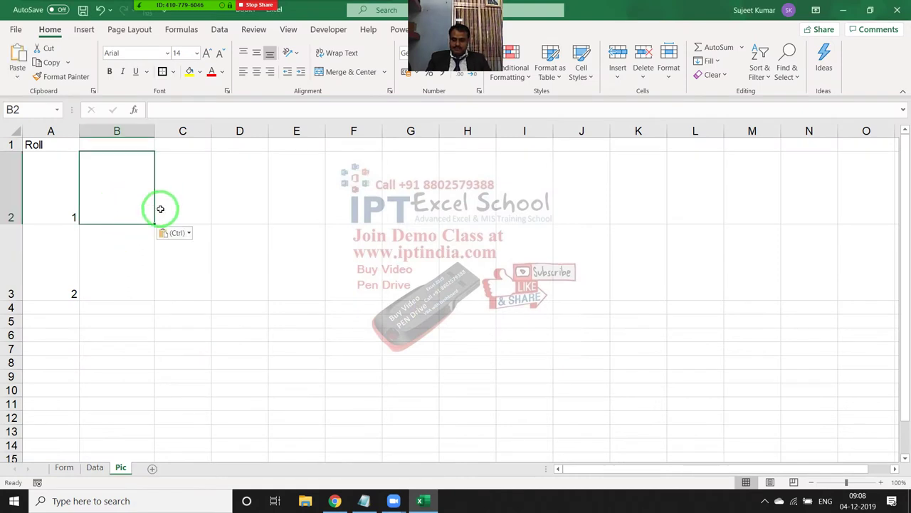
click(126, 244)
click(127, 201)
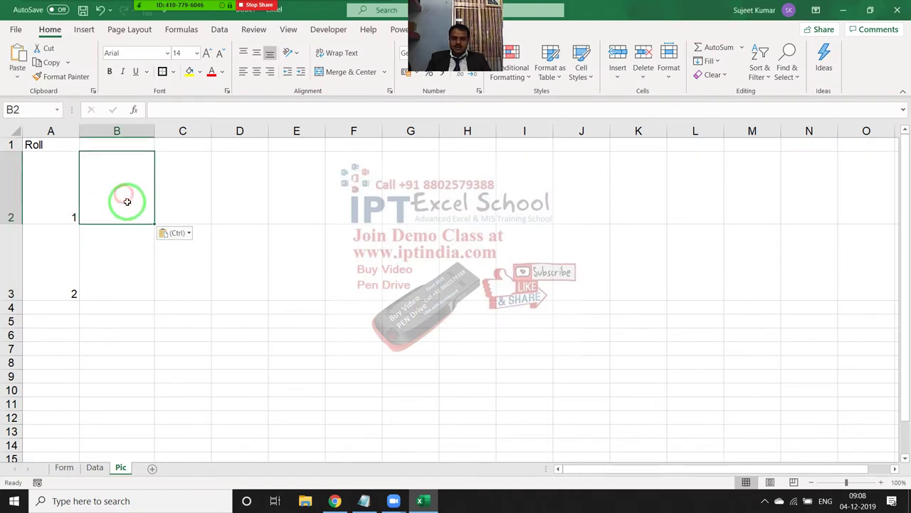
Launch Paint from the Start search and paste the copied photo onto a new canvas.
key(super)
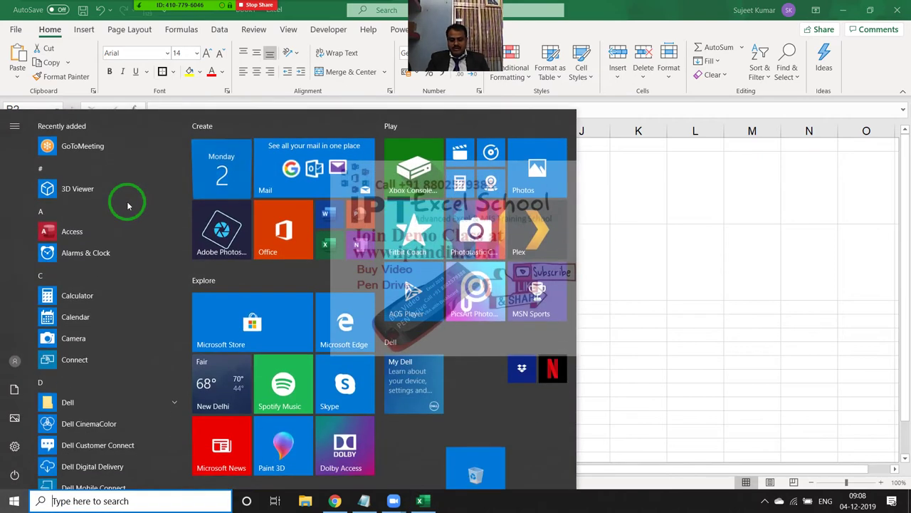
text(pi)
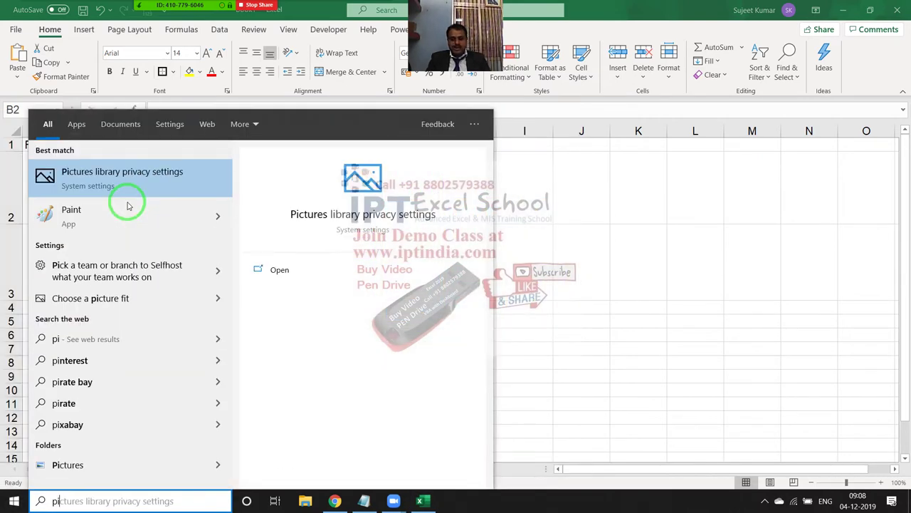
click(121, 212)
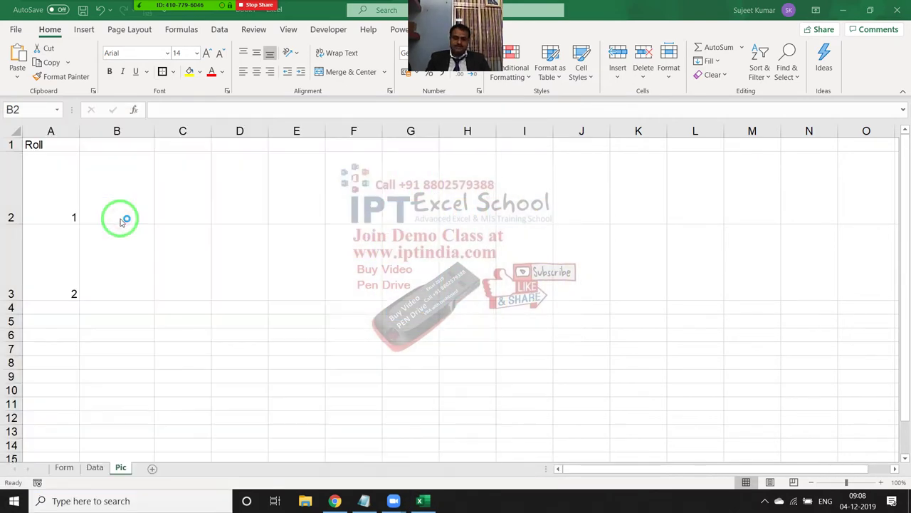
key(ctrl+v)
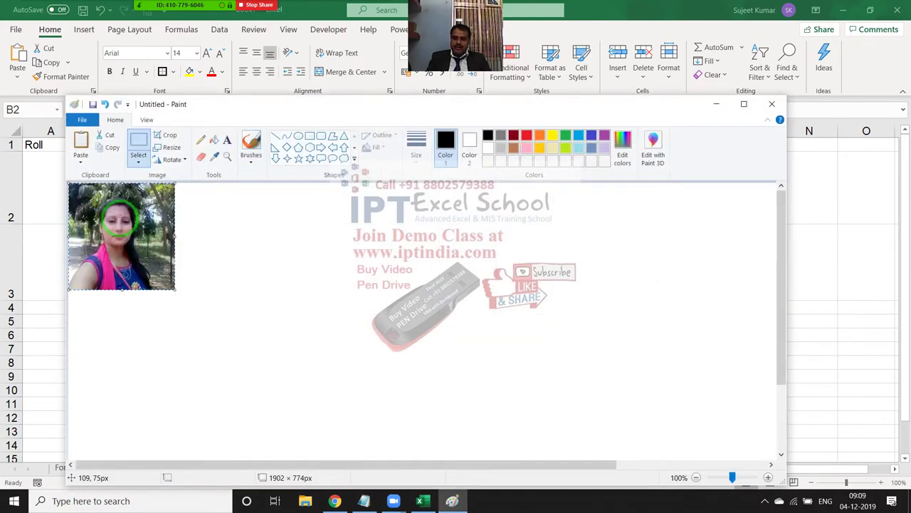
Paste the photo onto the Pic sheet, move it beside roll 1, and shrink it toward cell B2.
key(alt+Tab)
key(ctrl+v)
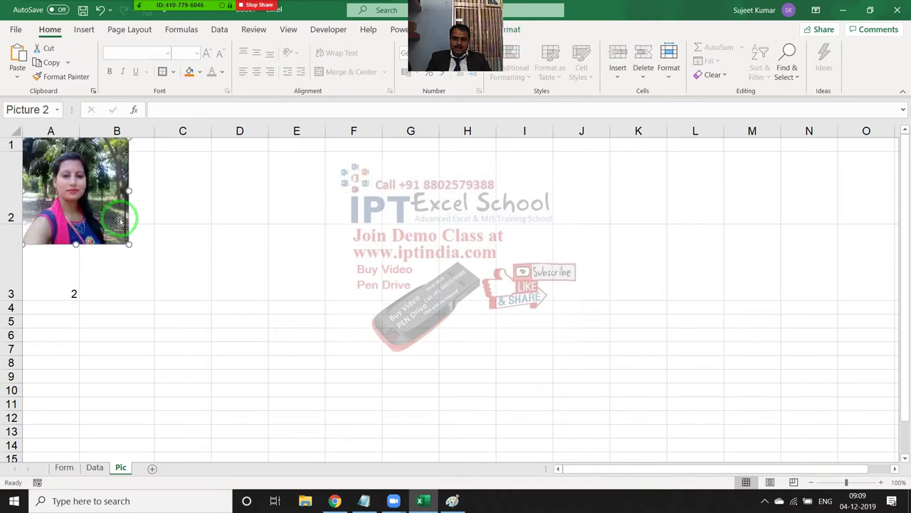
drag(101, 210, 173, 238)
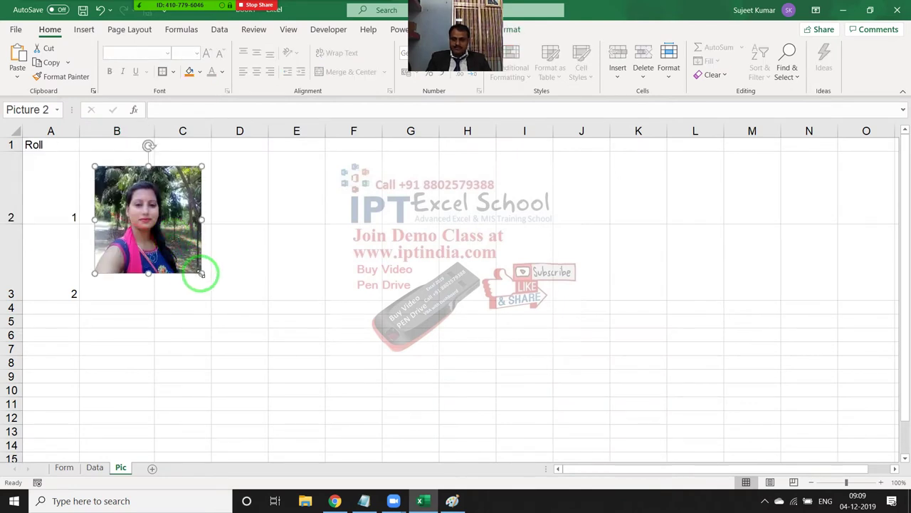
mouse_move(200, 270)
mouse_down()
mouse_move(131, 206)
mouse_move(85, 220)
mouse_up()
Fine-tune the photo's size with its corner handles so it fits exactly within cell B2.
click(96, 217)
click(135, 174)
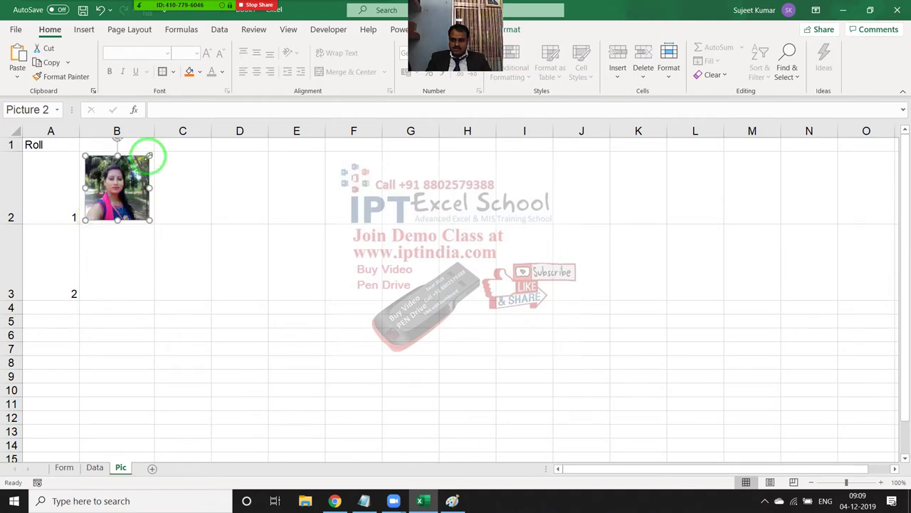
drag(147, 156, 150, 153)
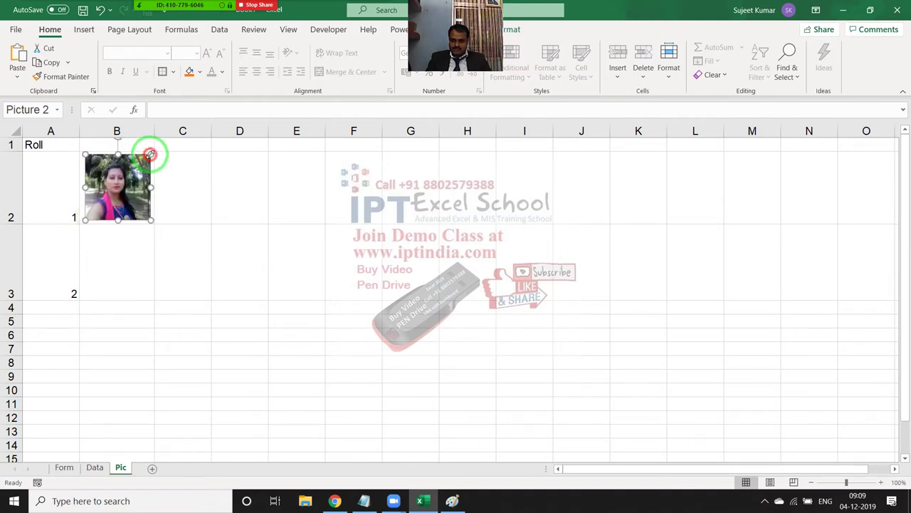
drag(84, 219, 82, 220)
click(93, 244)
click(109, 222)
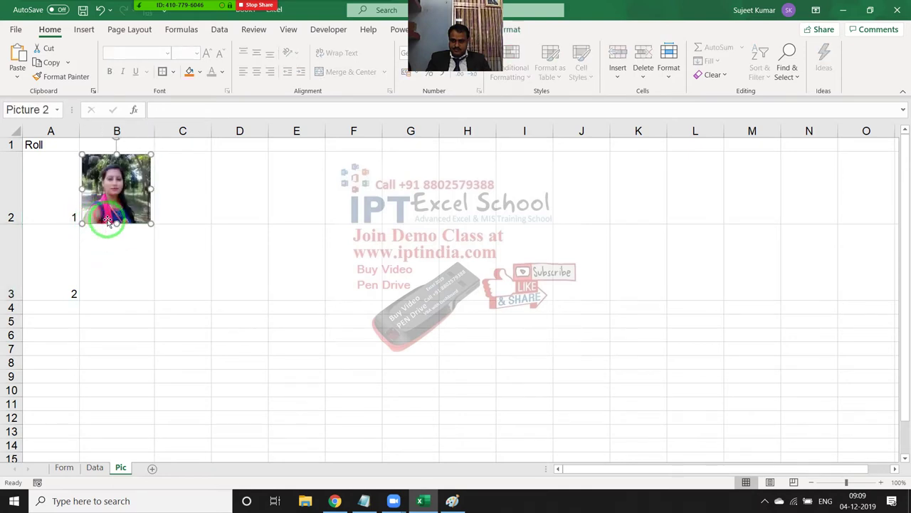
drag(114, 222, 114, 220)
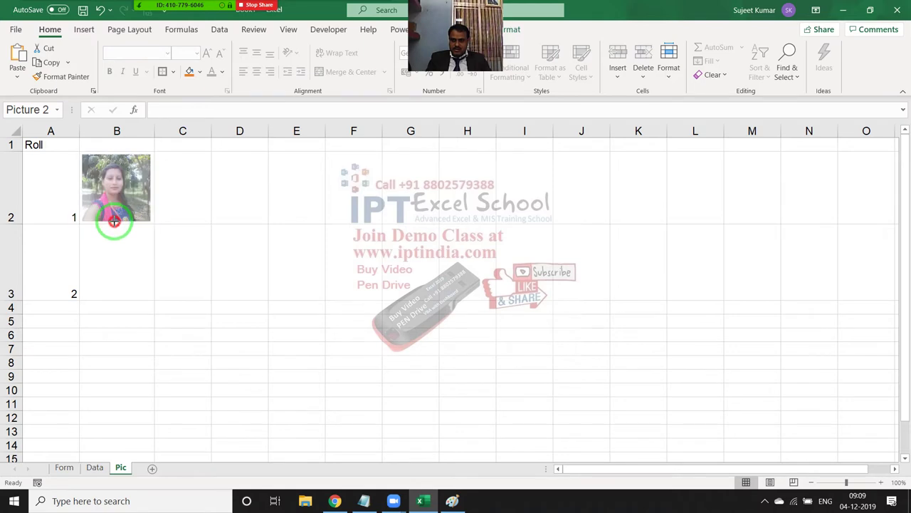
click(119, 260)
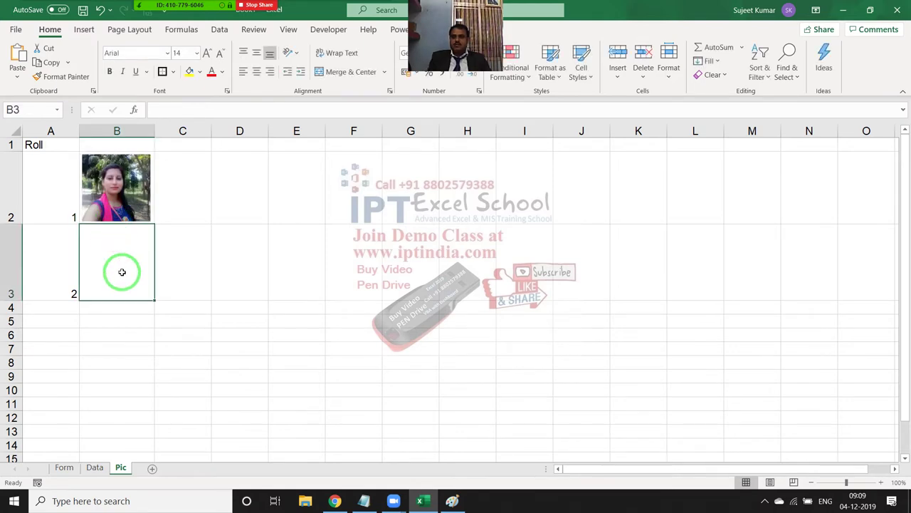
key(alt+Tab)
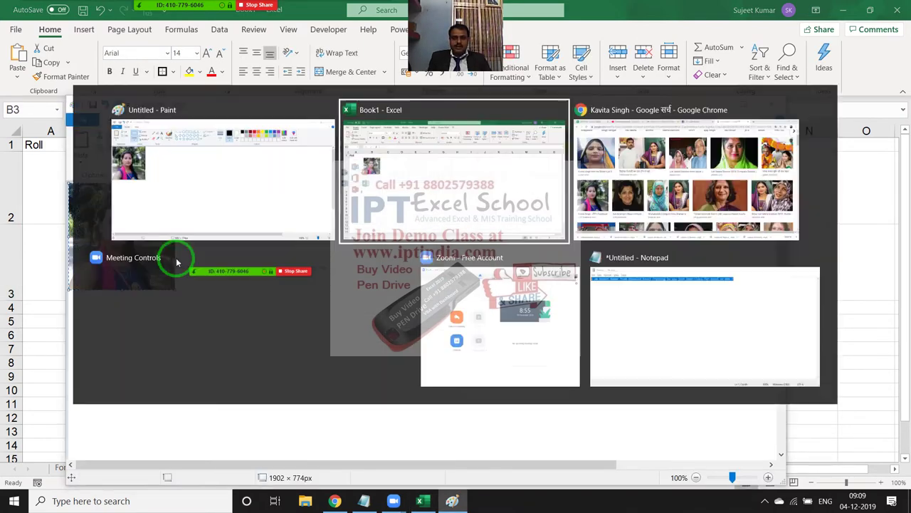
Copy the second result photo in Chrome and paste it into Paint.
key(alt+Tab)
key(alt+Tab)
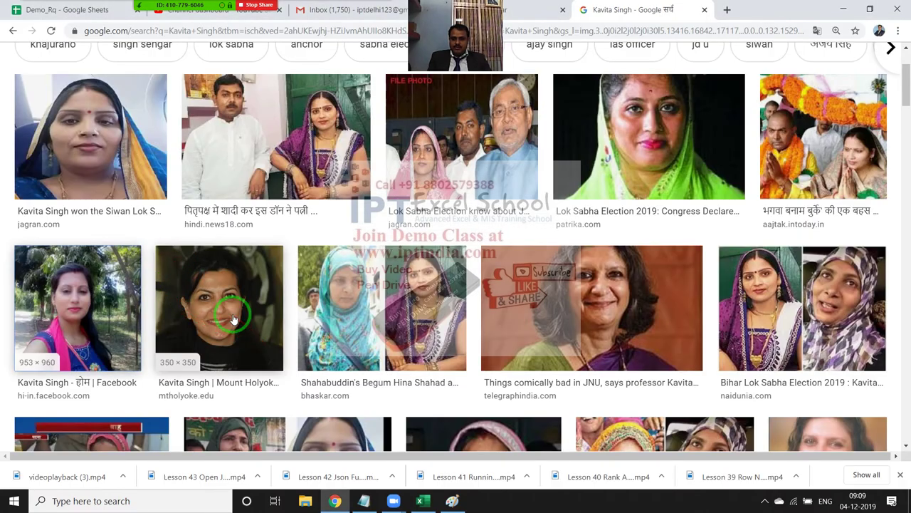
right_click(232, 318)
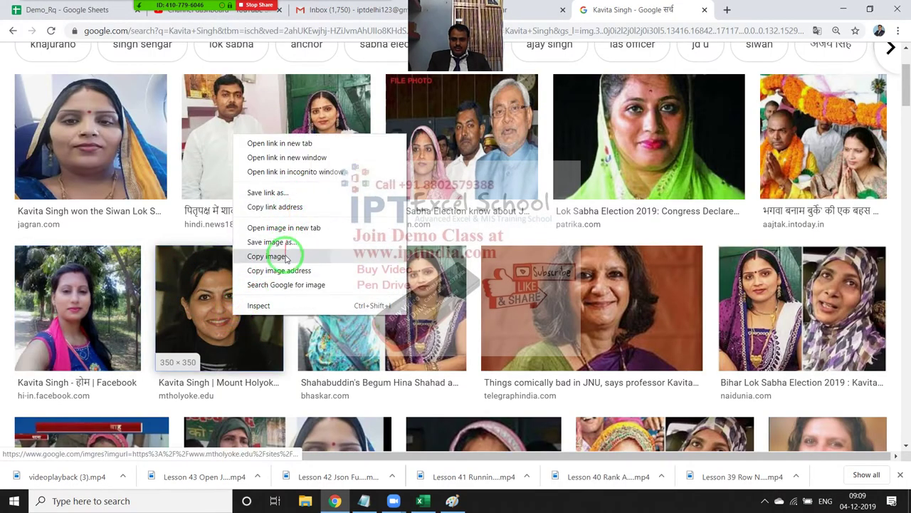
click(285, 257)
click(452, 501)
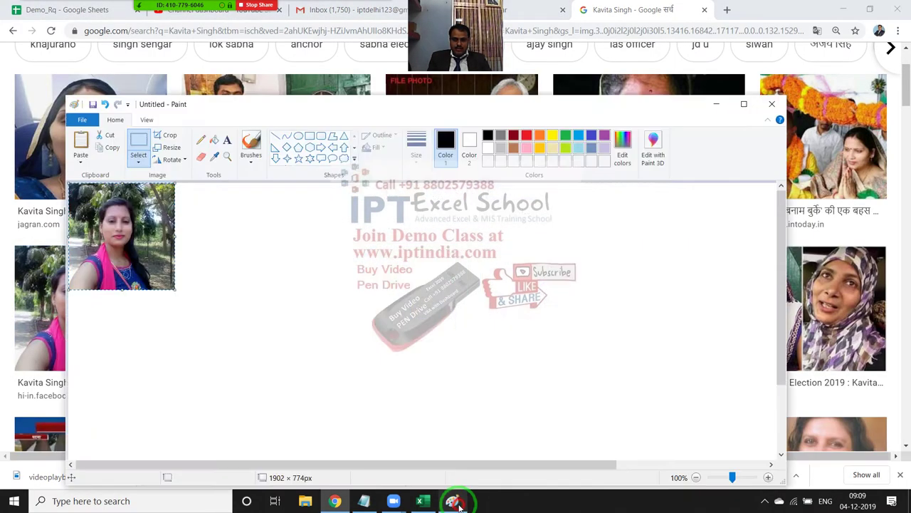
key(ctrl+v)
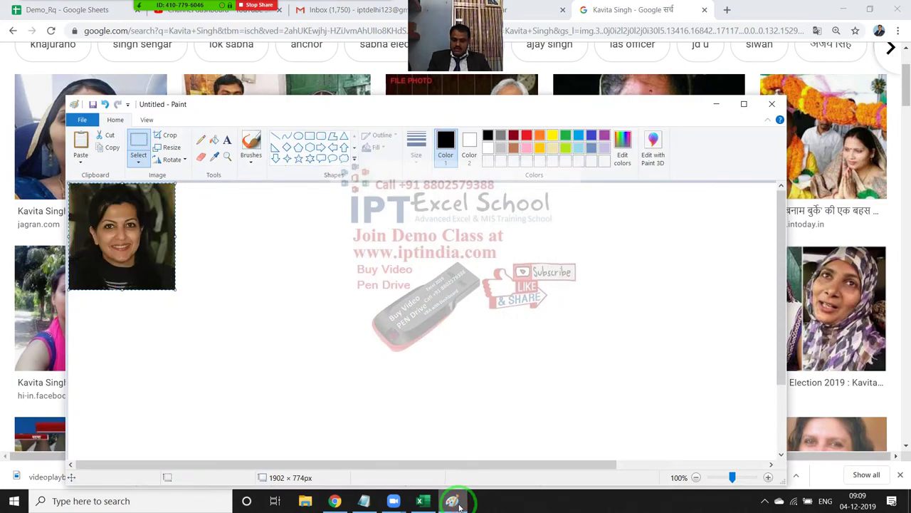
click(455, 501)
Paste the second photo onto the Pic sheet and place it beside roll number 2.
key(alt+Tab)
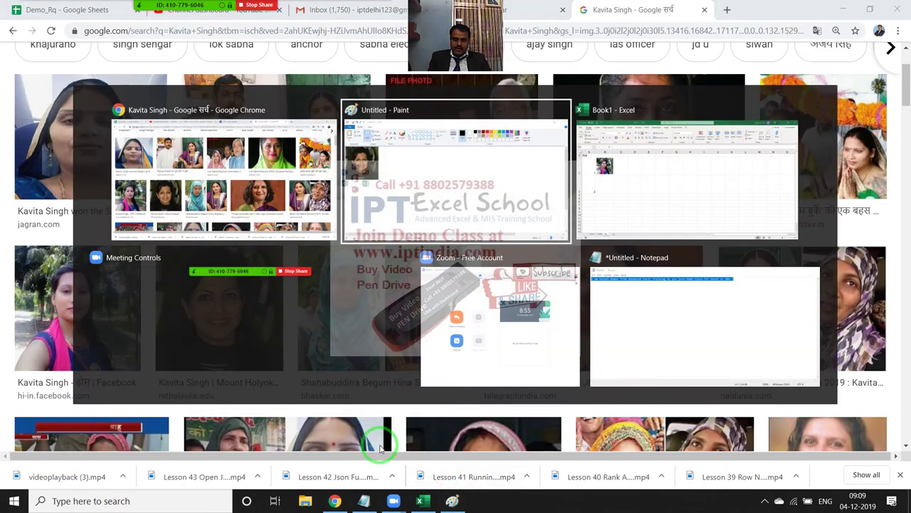
key(alt+Tab)
key(ctrl+v)
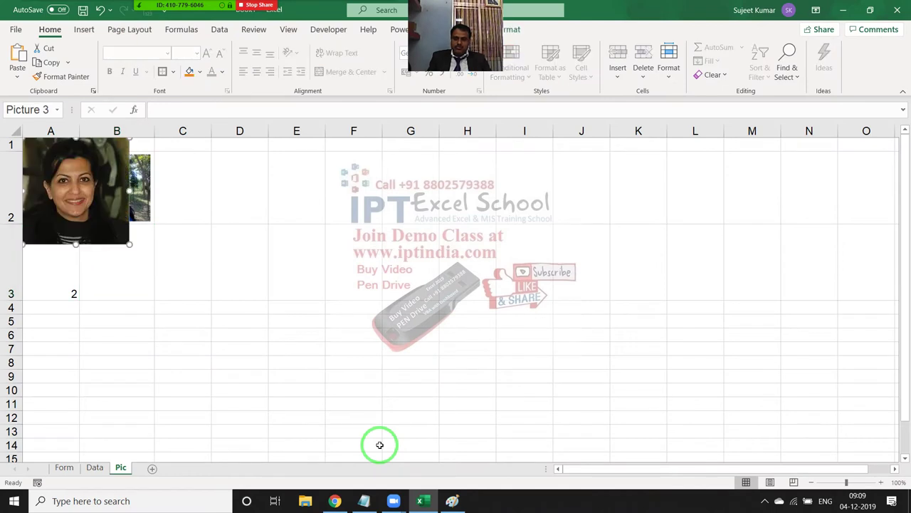
mouse_move(107, 239)
mouse_down()
mouse_move(171, 291)
mouse_move(145, 299)
mouse_up()
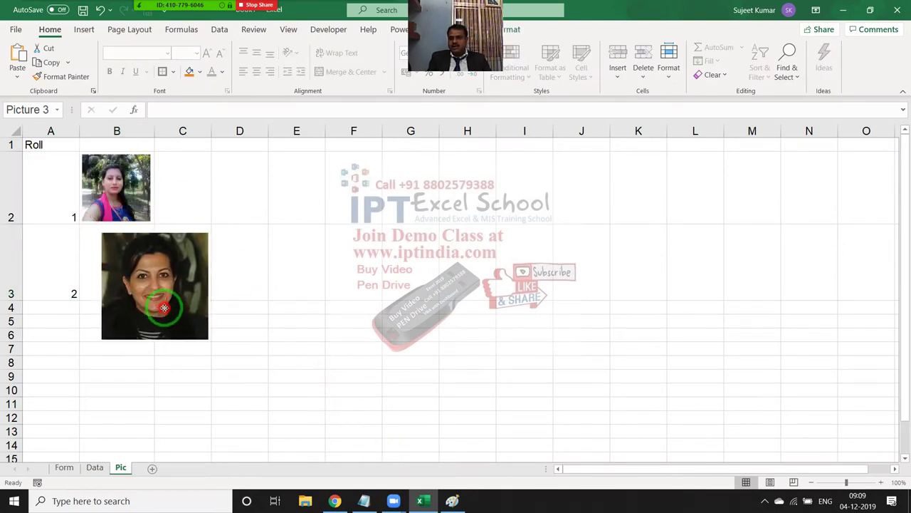
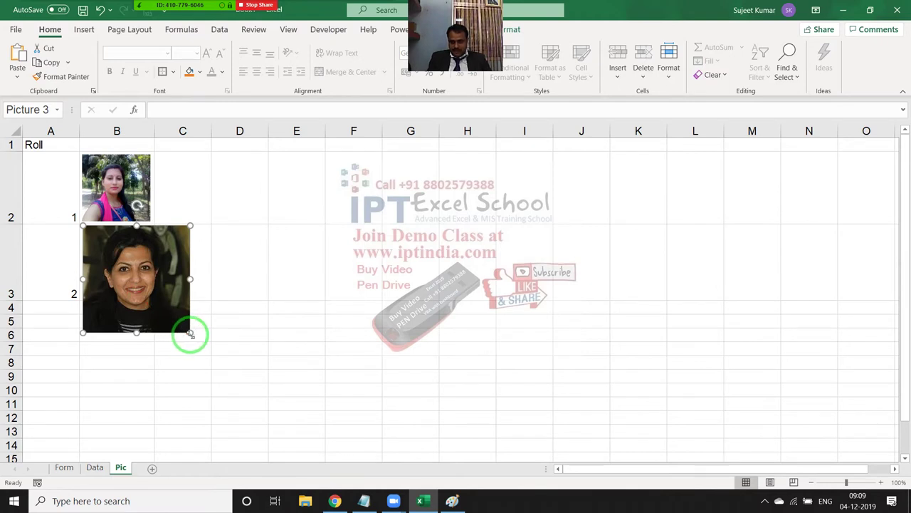
Shrink the second student photo to fit cell B3 beside roll 2 and nudge it left.
drag(190, 332, 147, 294)
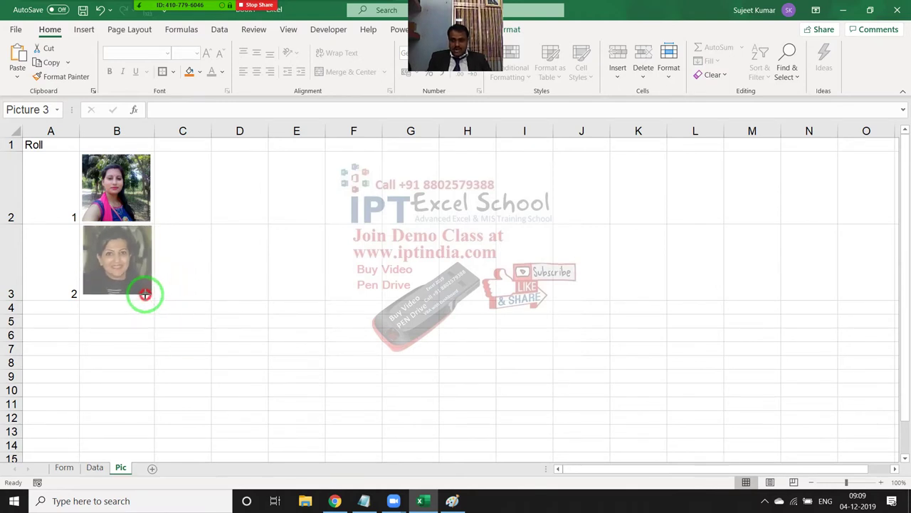
drag(145, 293, 148, 296)
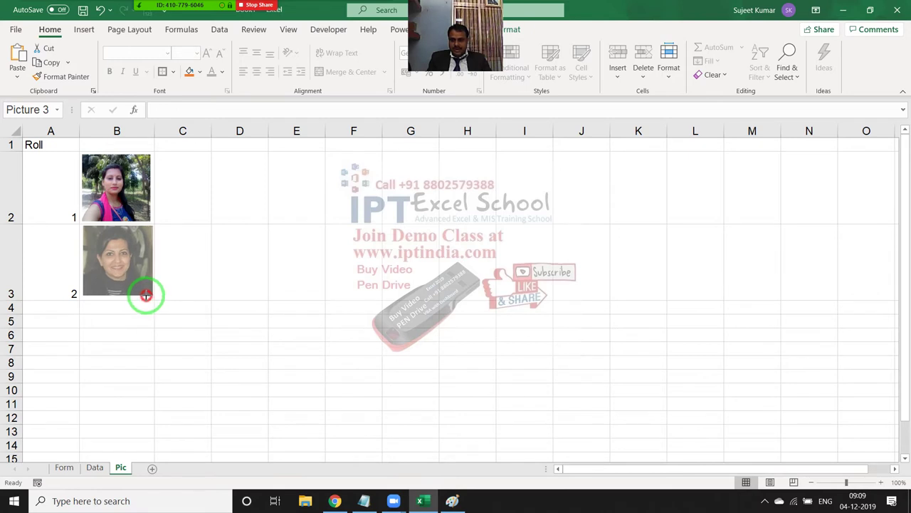
drag(146, 294, 152, 295)
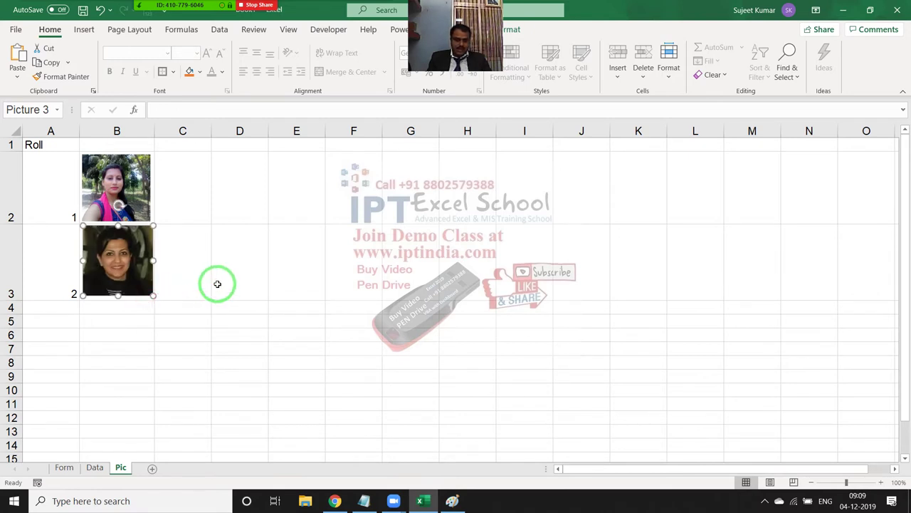
key(Left)
key(Left)
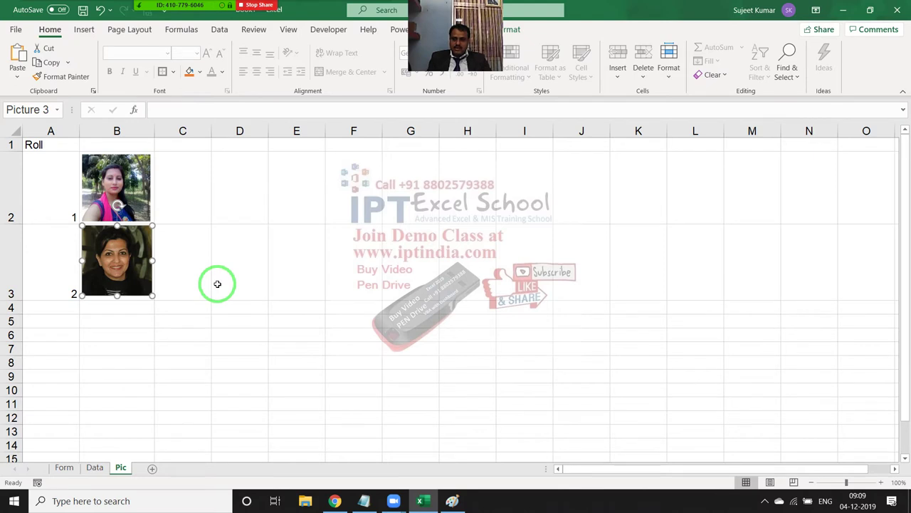
click(216, 282)
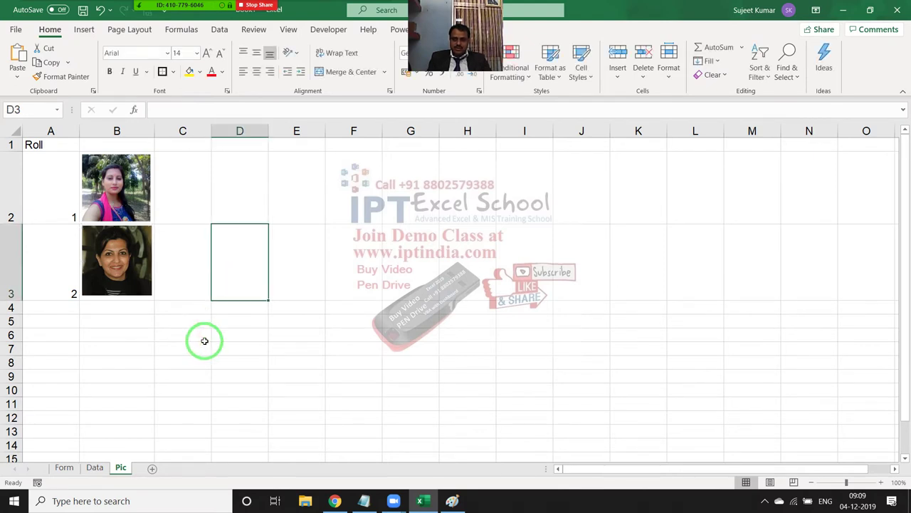
drag(205, 341, 148, 451)
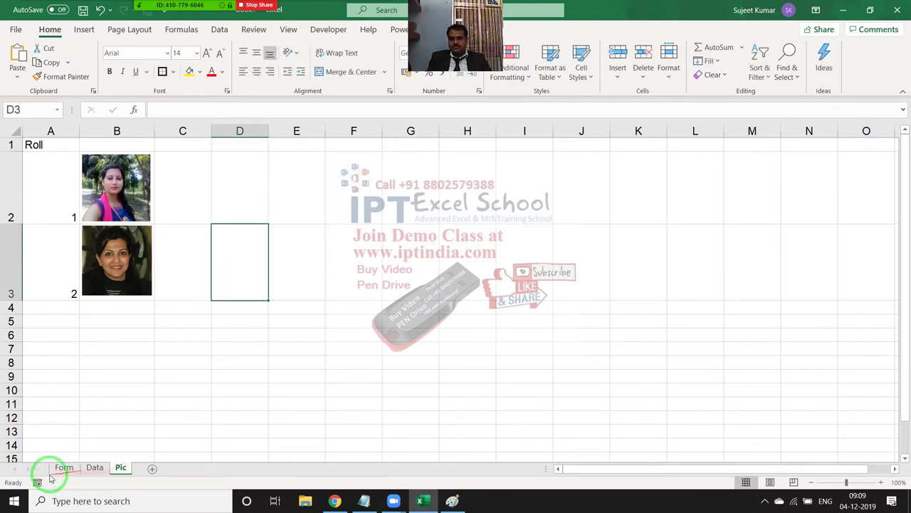
drag(65, 463, 196, 284)
click(146, 271)
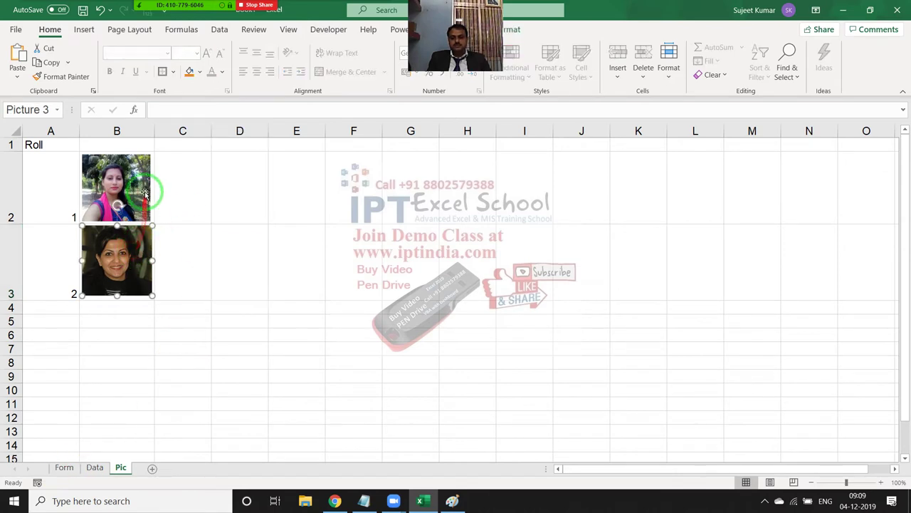
click(142, 192)
click(274, 253)
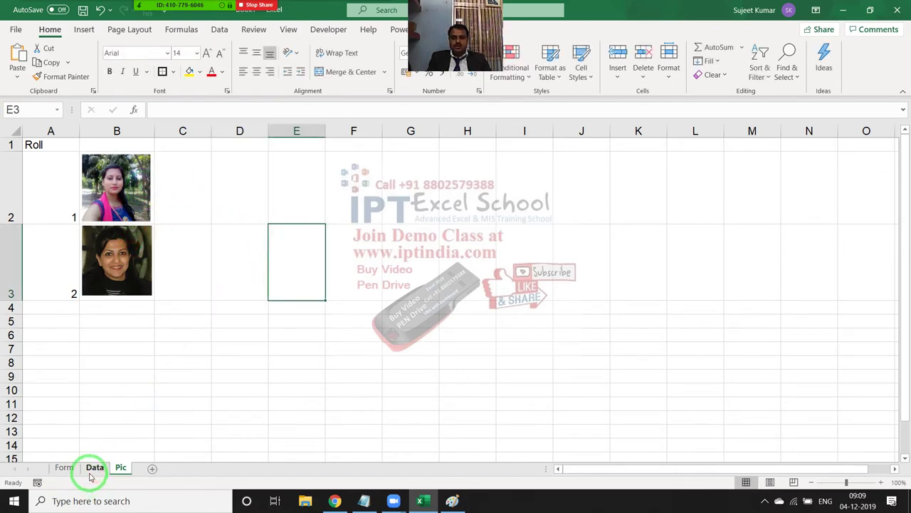
click(64, 467)
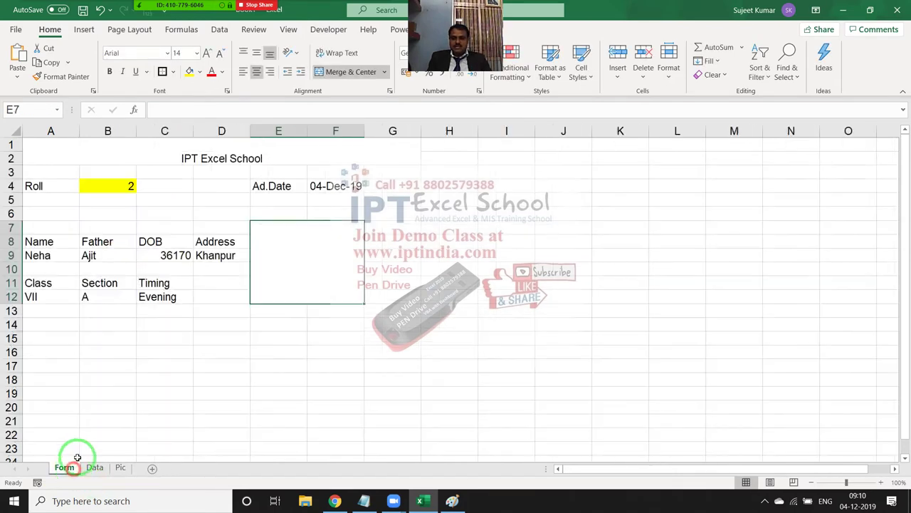
click(112, 190)
text(1)
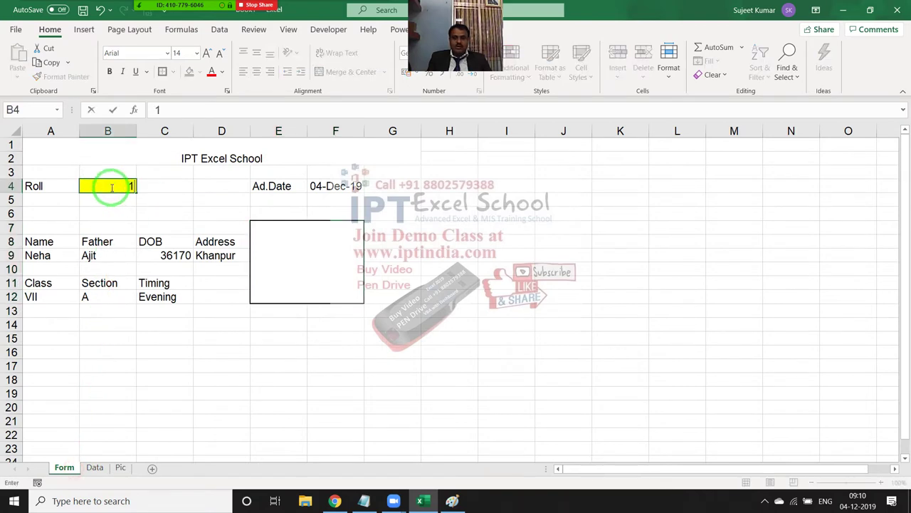
key(Return)
click(362, 276)
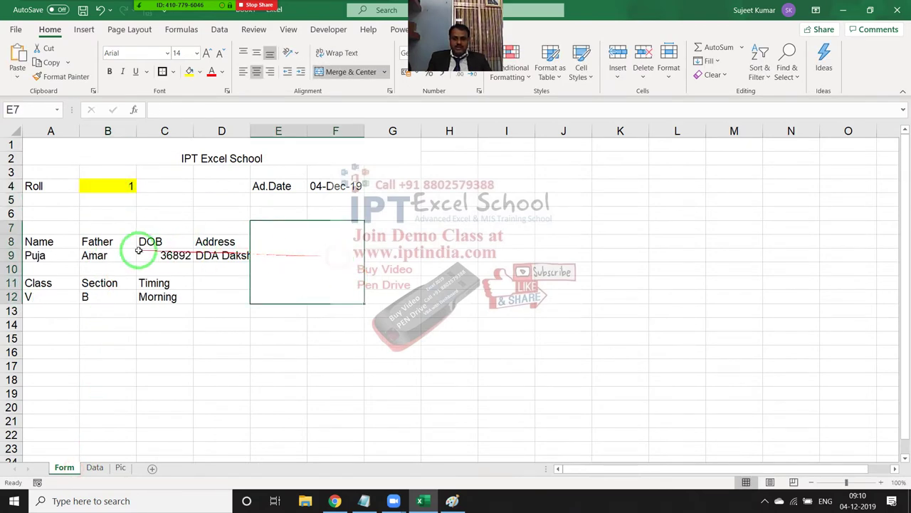
click(106, 185)
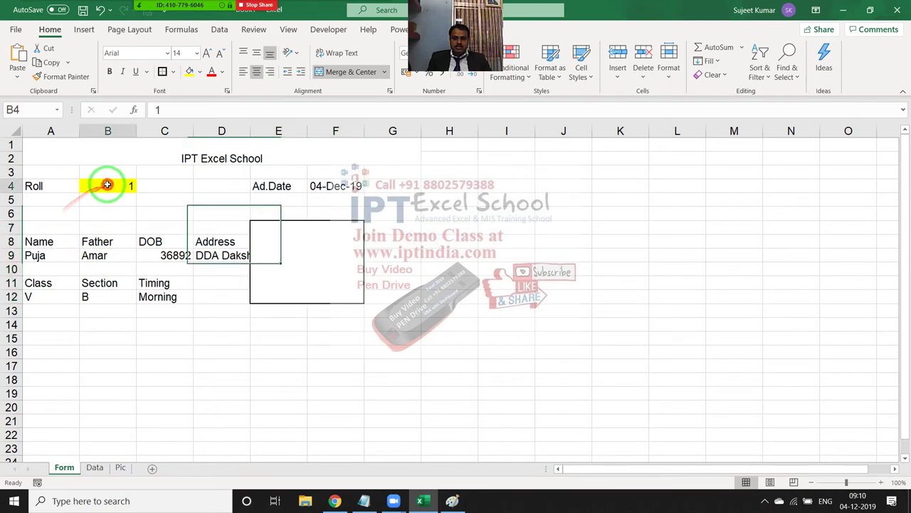
text(2)
key(Return)
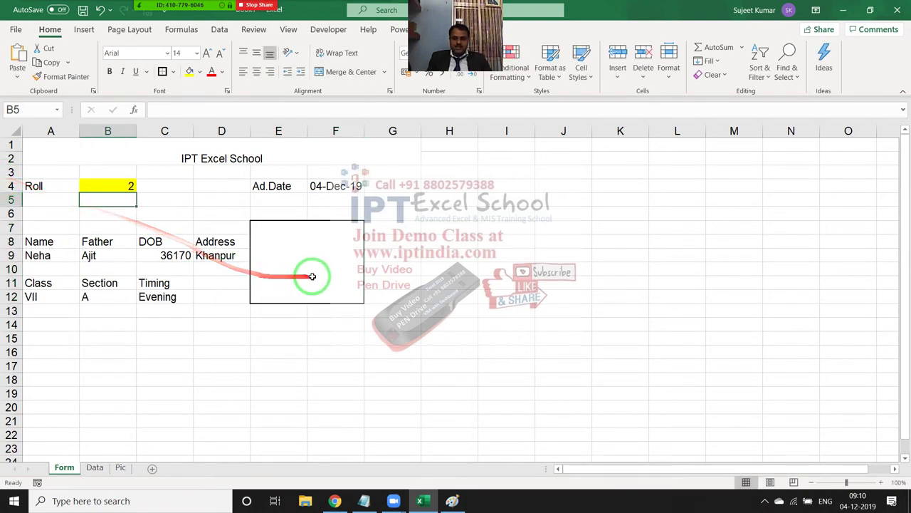
click(312, 277)
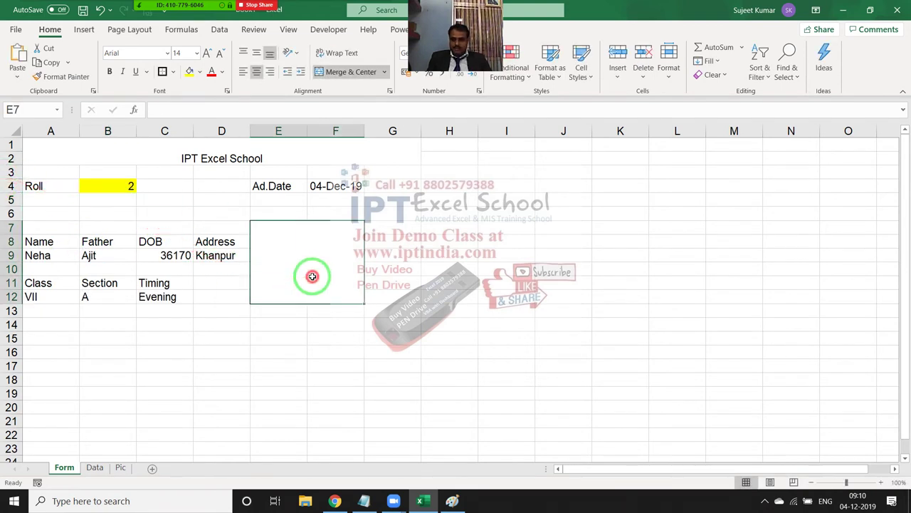
Copy Pic cell B2 with the first student photo and bring up the Form sheet's paste options.
click(121, 466)
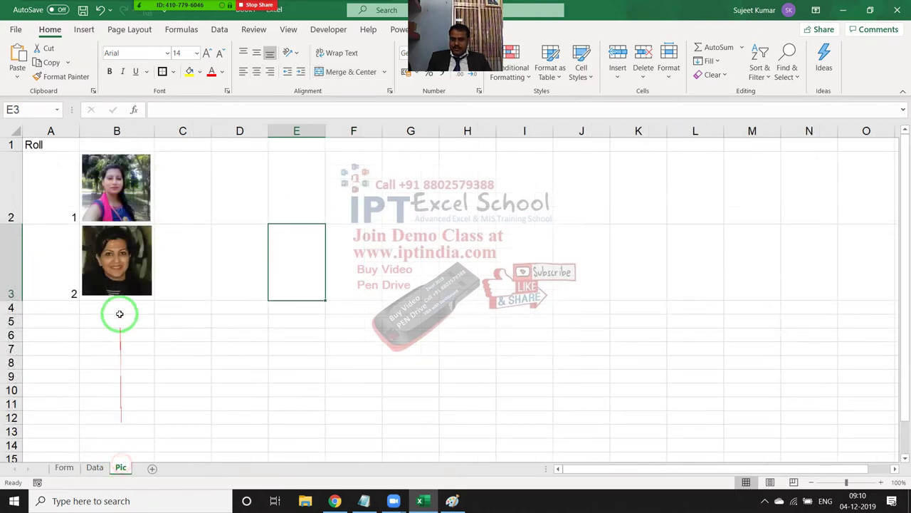
click(162, 194)
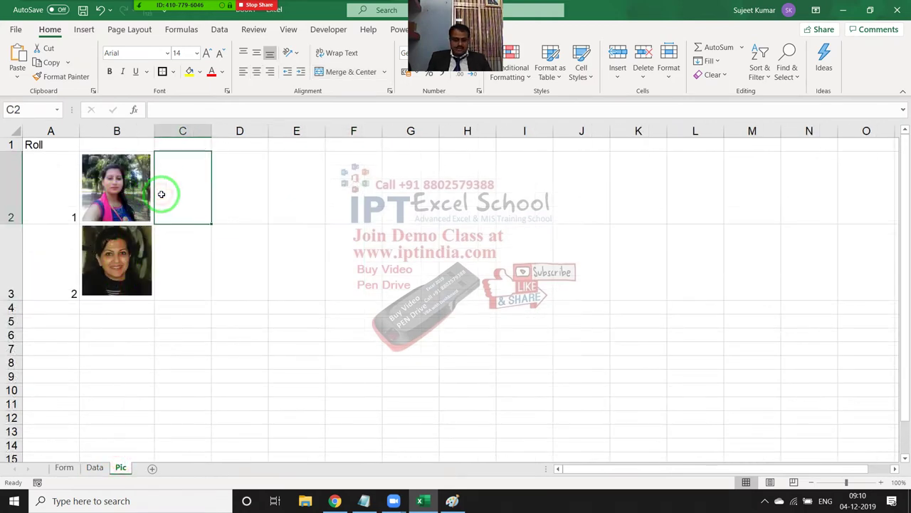
key(Left)
key(Right)
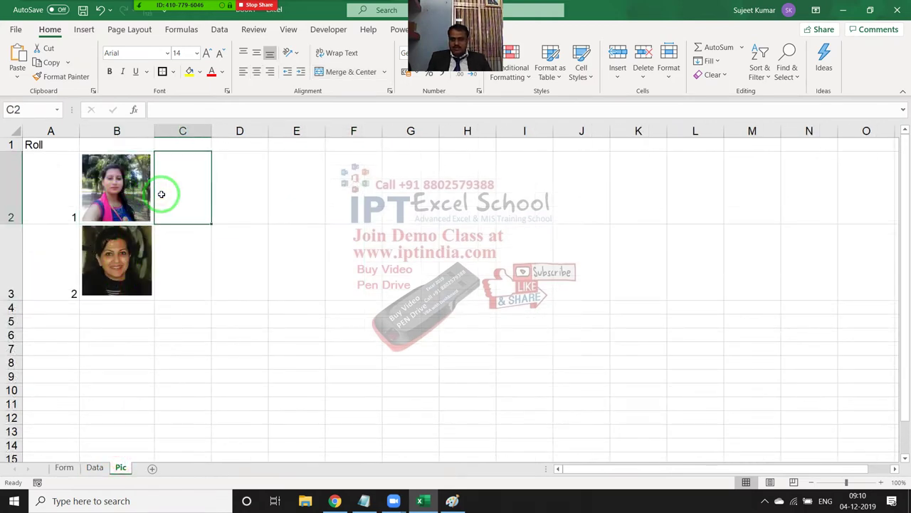
key(Left)
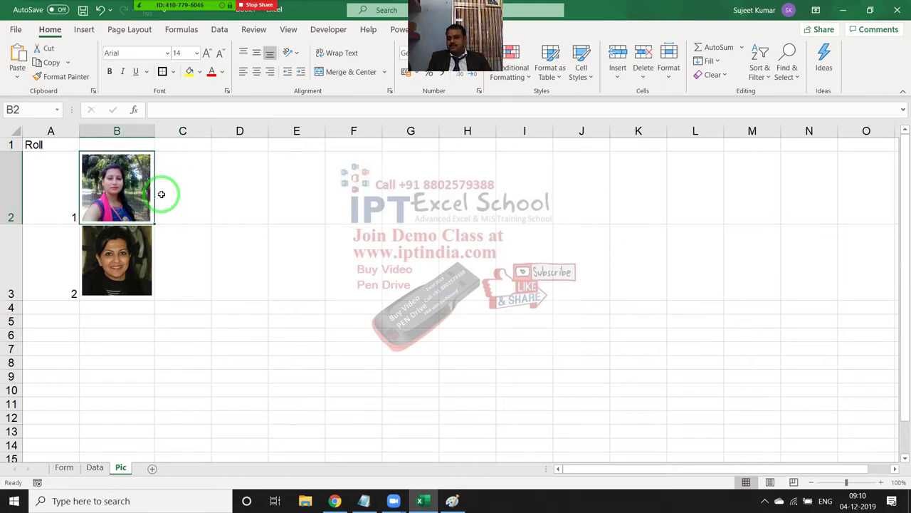
key(ctrl+c)
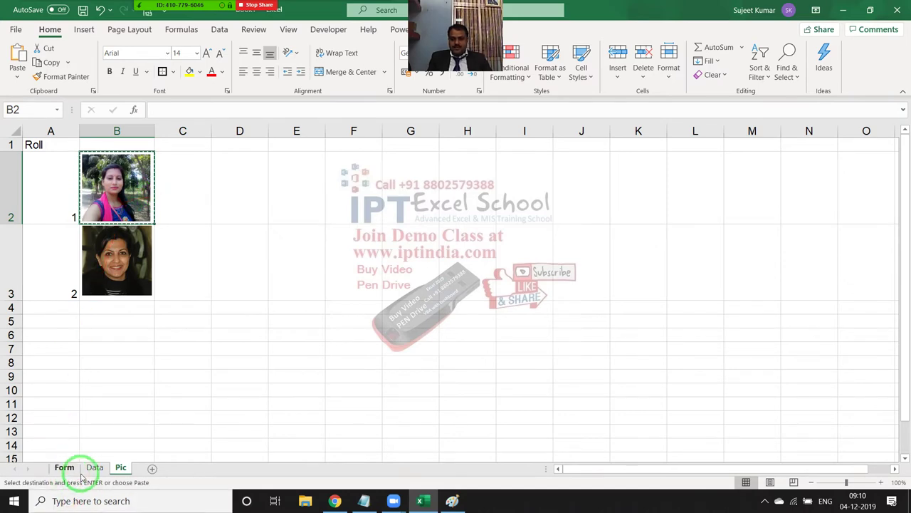
click(71, 472)
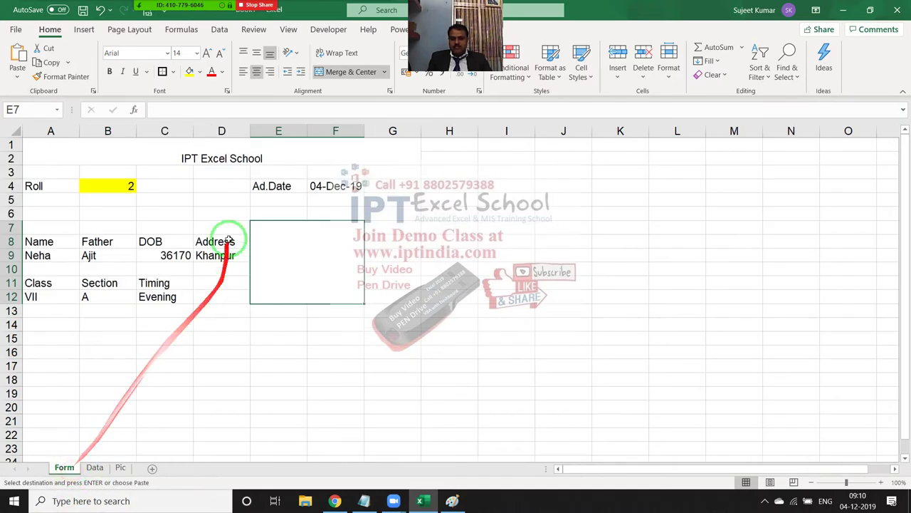
click(17, 71)
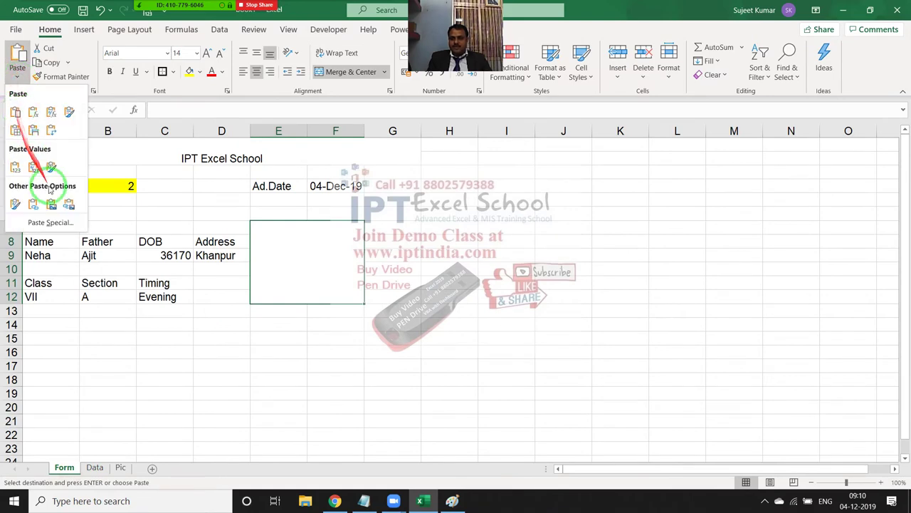
Paste B2 as a linked picture, then enlarge and centre it in the Form's photo box.
click(69, 206)
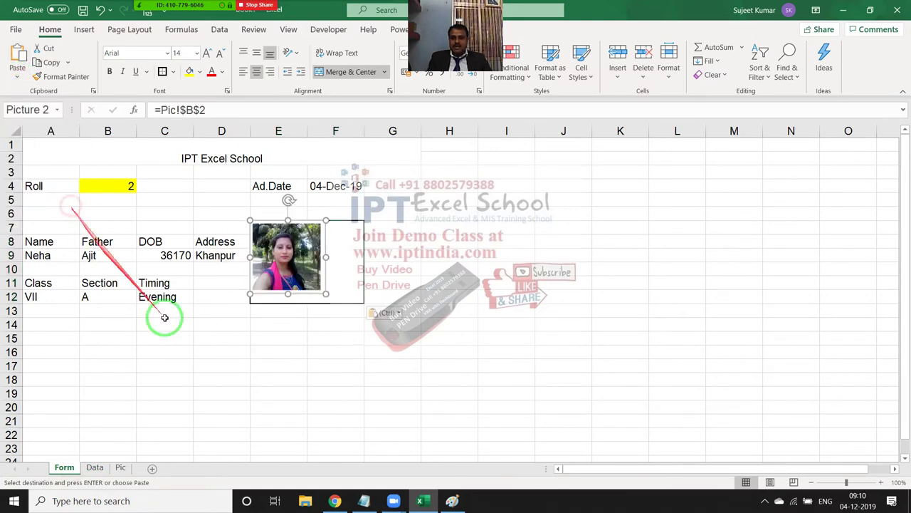
click(222, 378)
click(283, 276)
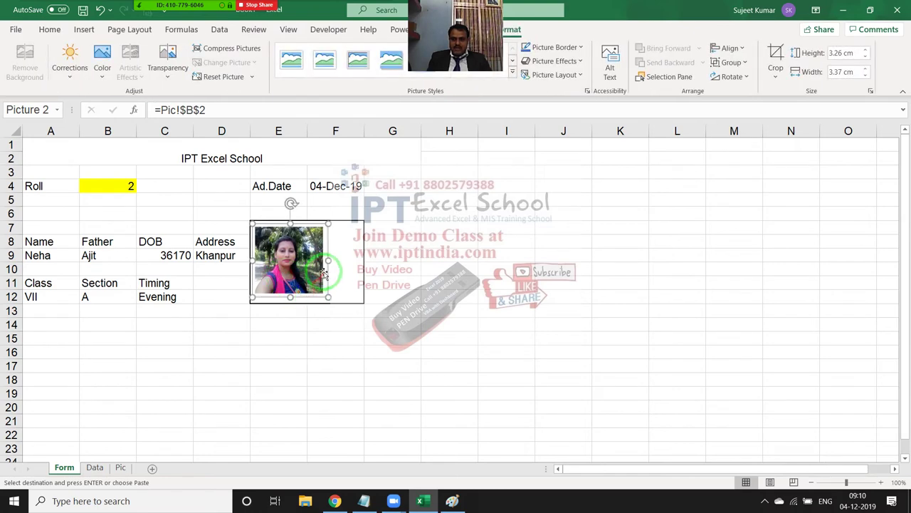
drag(314, 297, 317, 271)
click(317, 271)
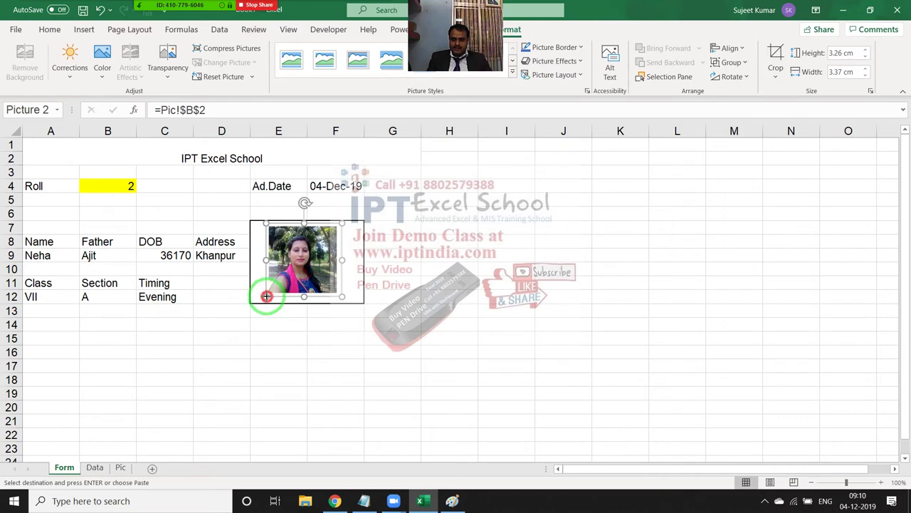
drag(266, 296, 262, 306)
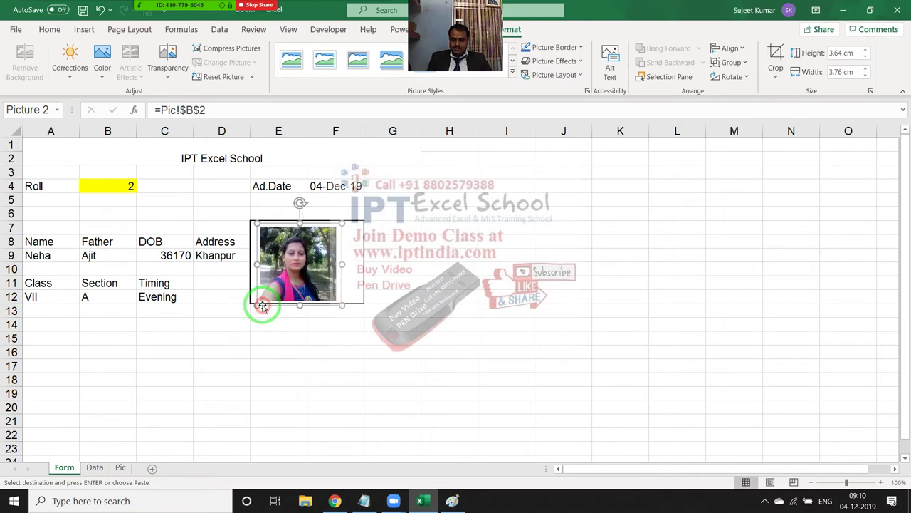
click(302, 281)
drag(302, 279, 296, 275)
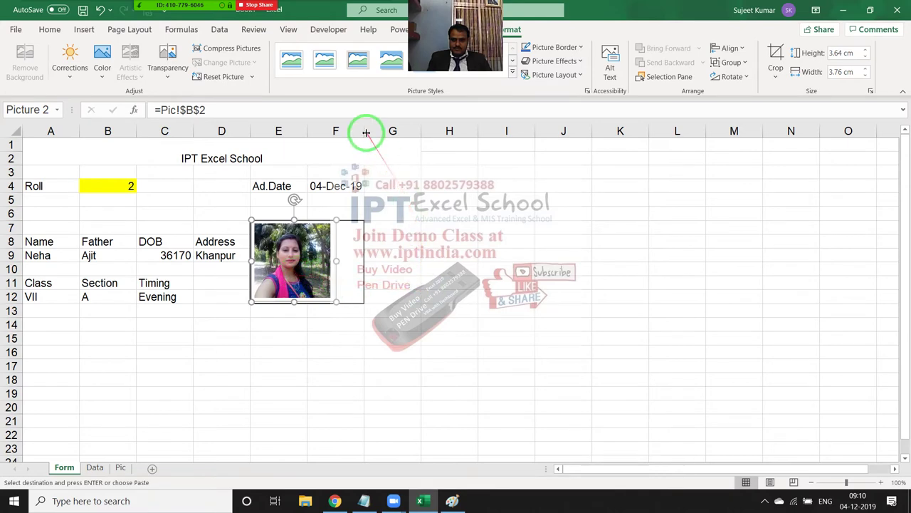
Narrow column F and merge F4:G4 so the date 04-Dec-19 displays fully.
drag(364, 131, 338, 133)
click(385, 269)
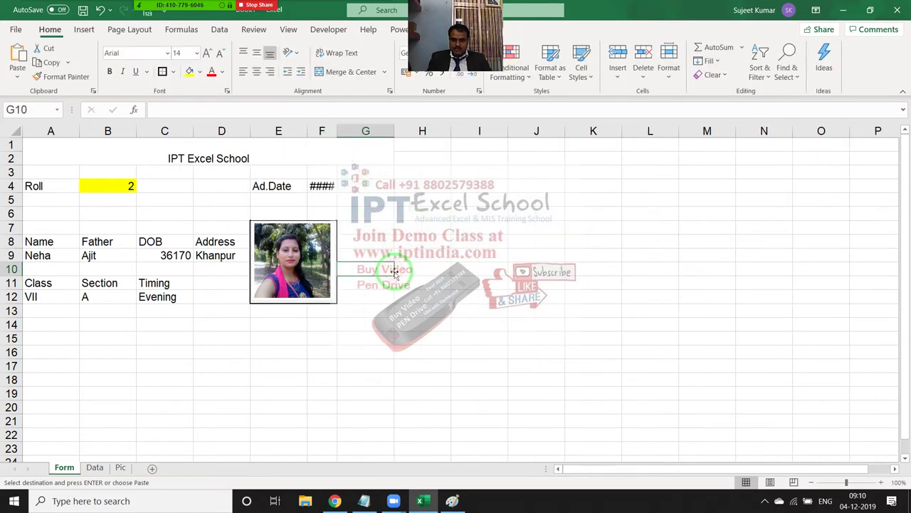
drag(326, 186, 365, 186)
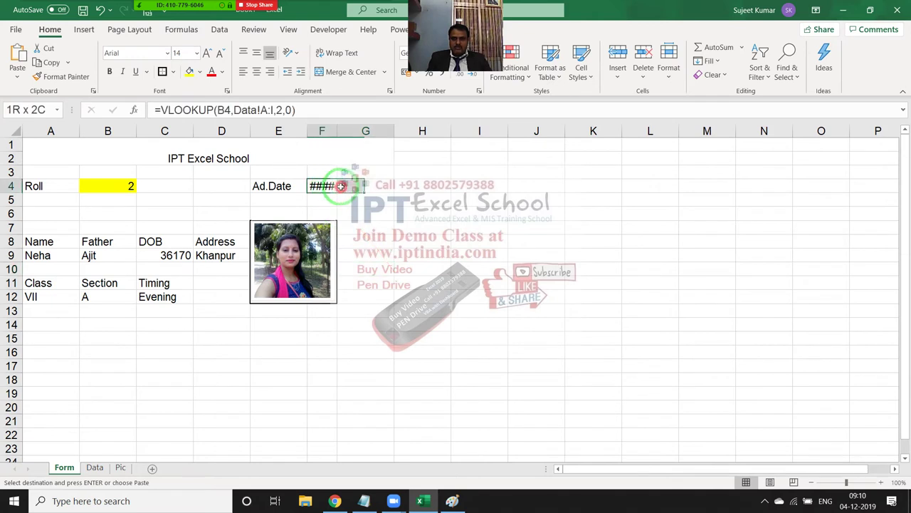
click(338, 74)
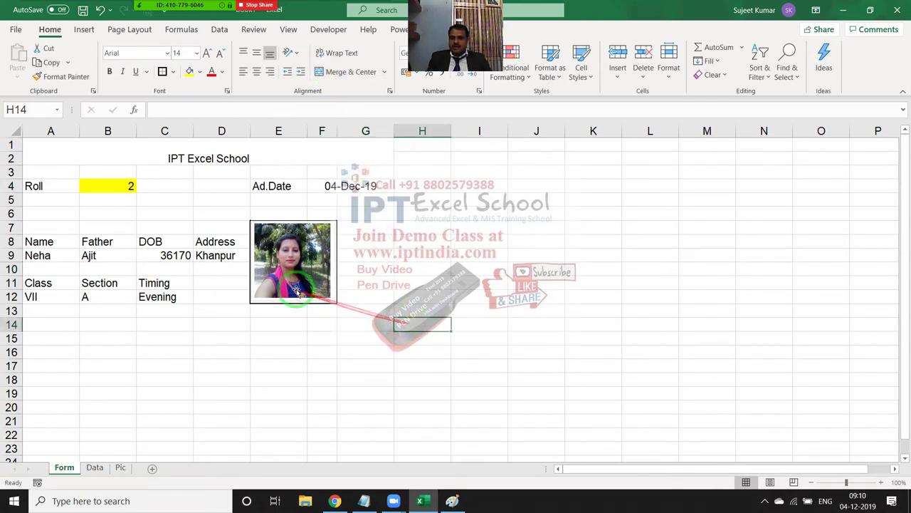
Inspect the photo's Pic!$B$2 link without changing it, and enter roll number 1 in B4.
click(286, 262)
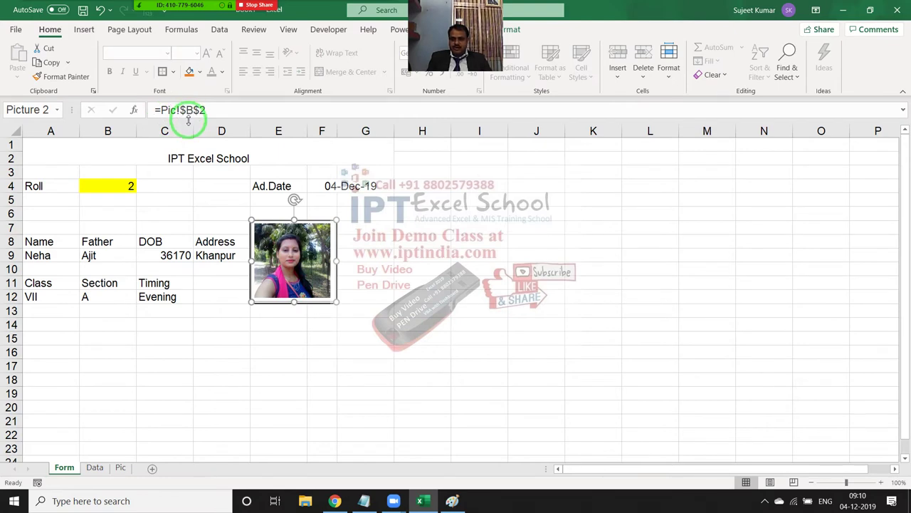
click(197, 111)
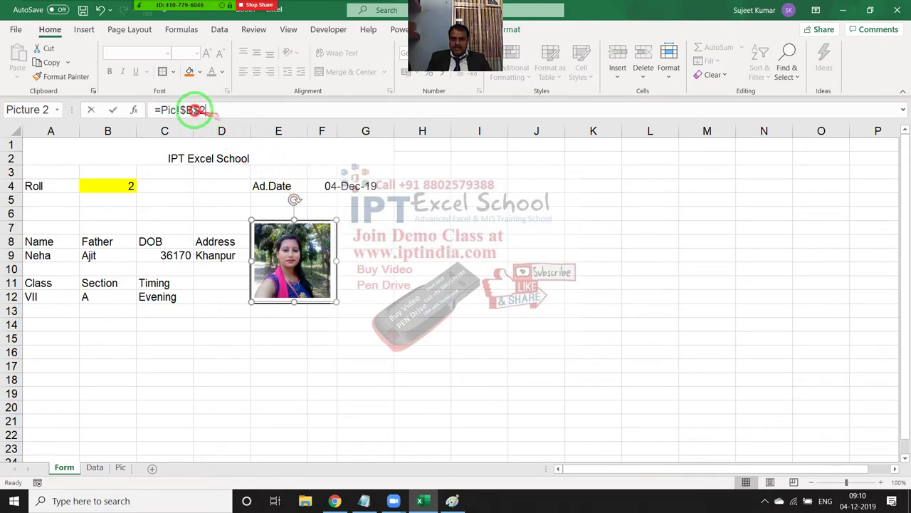
drag(161, 110, 248, 116)
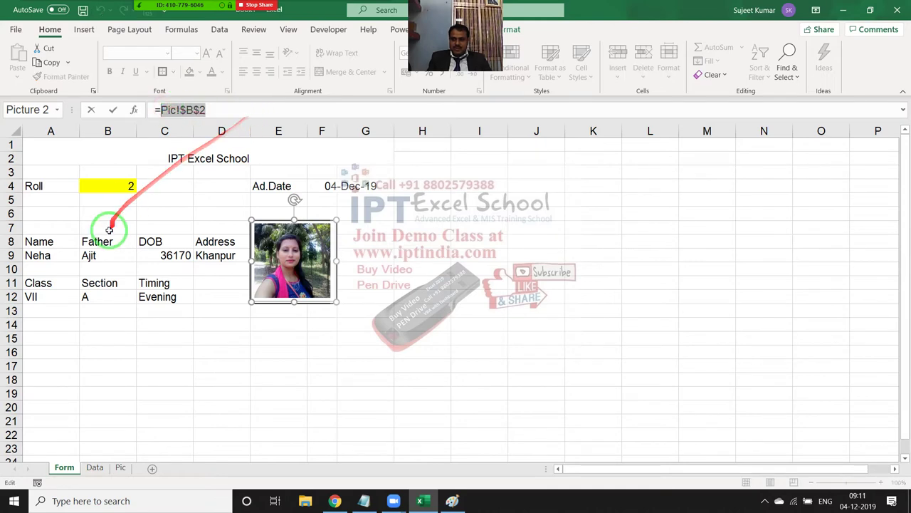
key(Return)
click(122, 187)
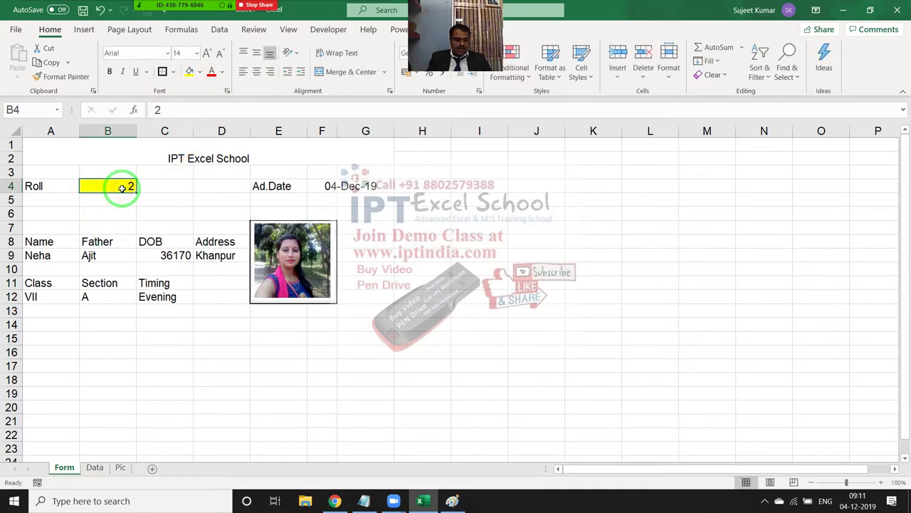
text(1)
key(Return)
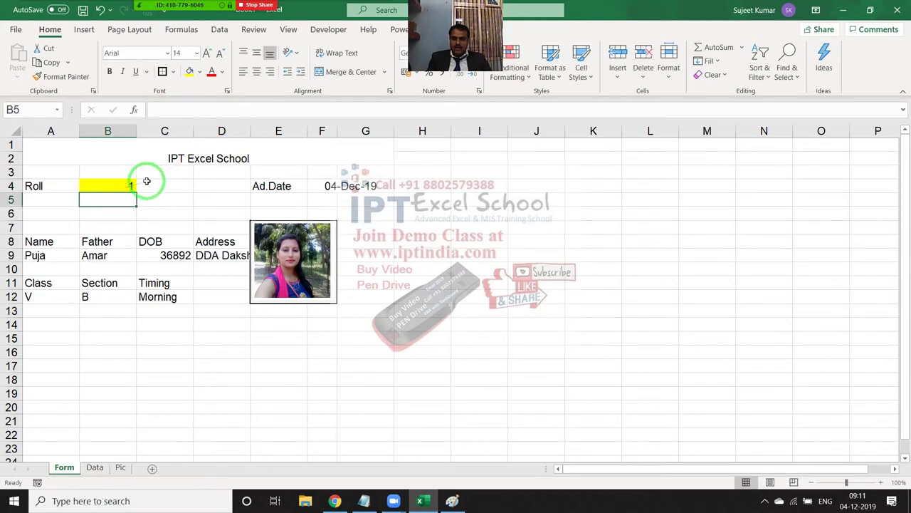
Relink the photo to Pic!$B$1, which leaves the photo box blank.
click(289, 283)
click(218, 108)
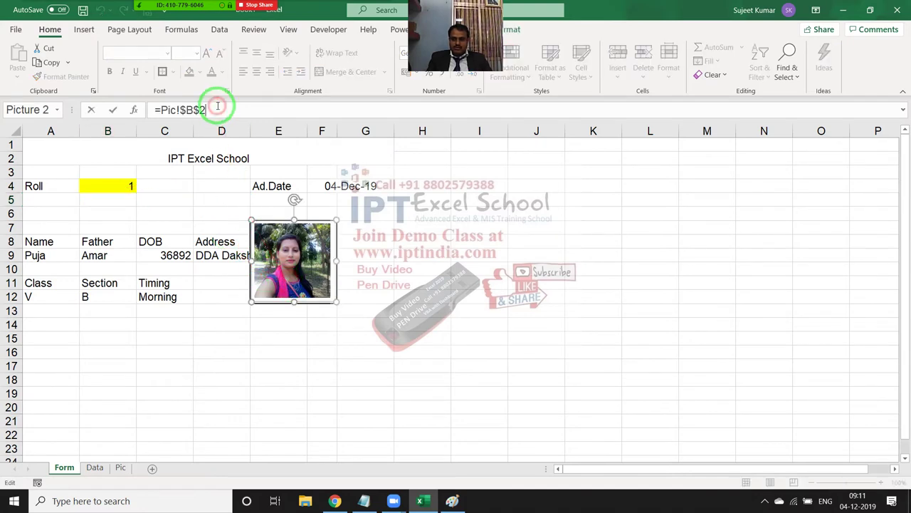
text(1)
key(Return)
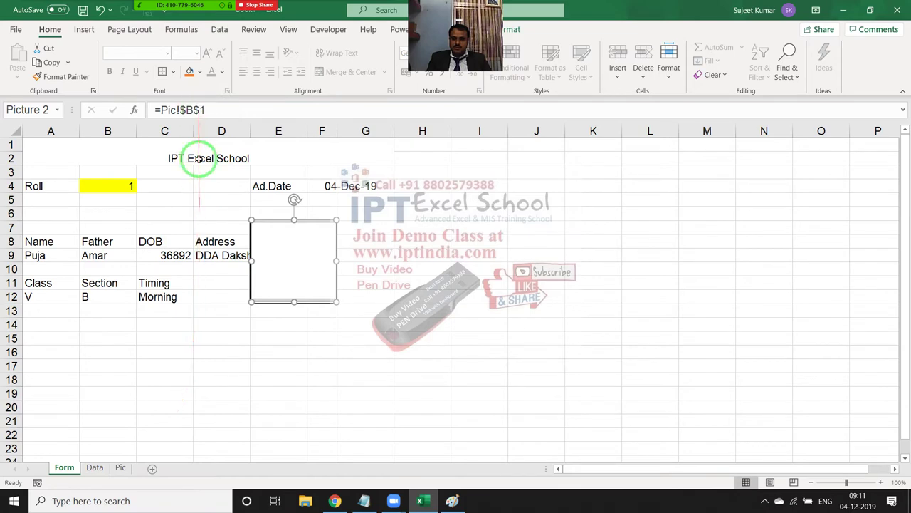
click(206, 334)
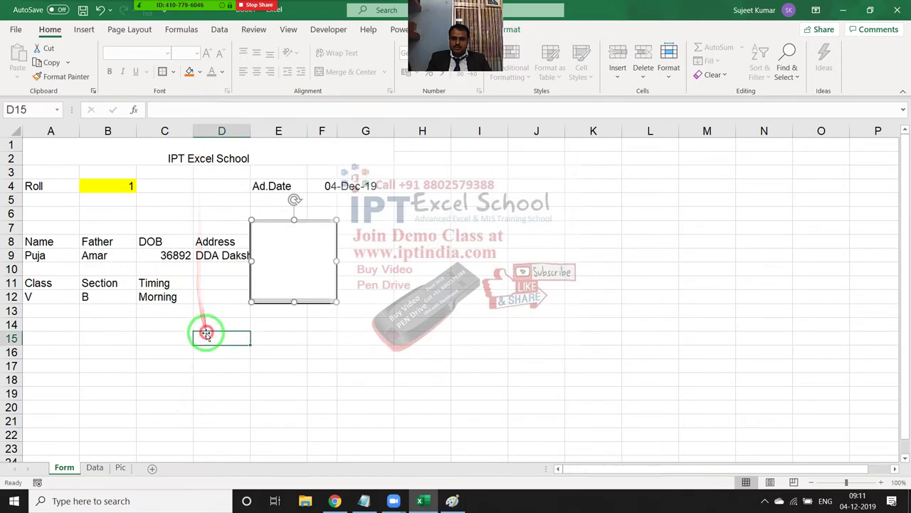
Look over the Data and Pic sheets, then return to the Form sheet.
click(96, 467)
click(120, 468)
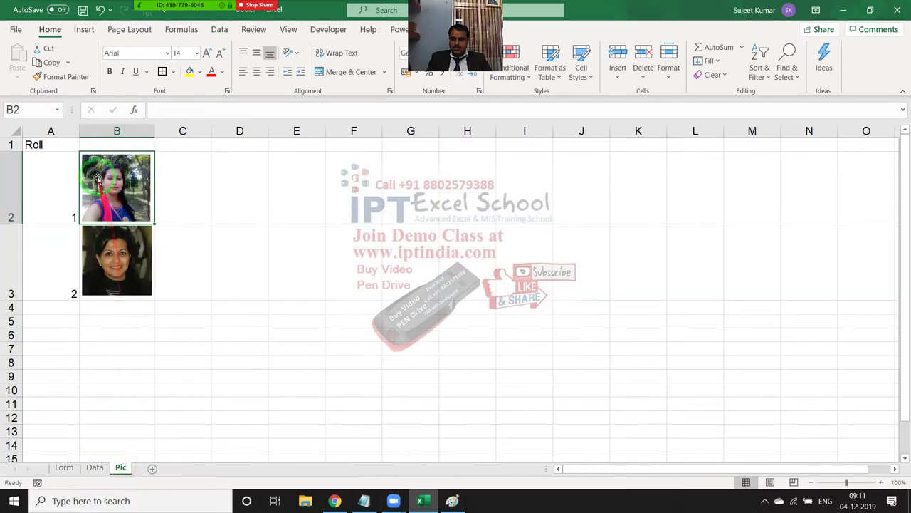
click(93, 468)
click(68, 459)
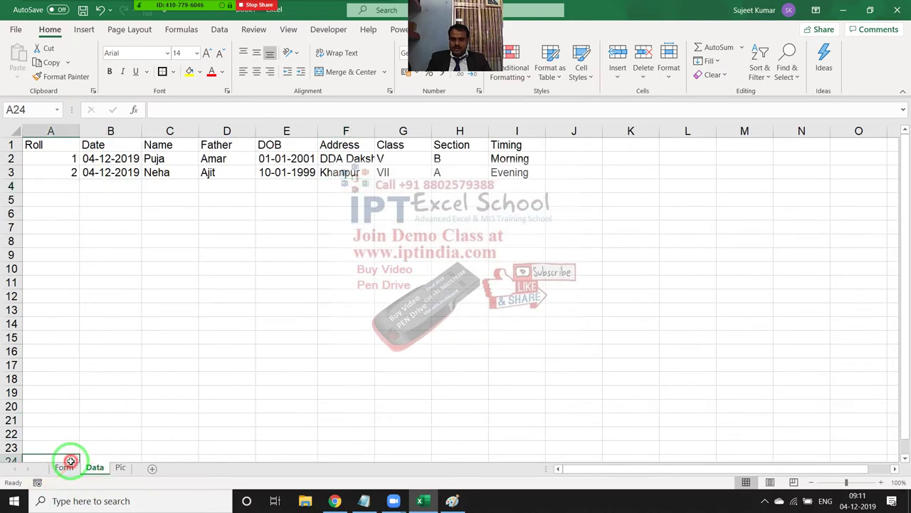
click(64, 472)
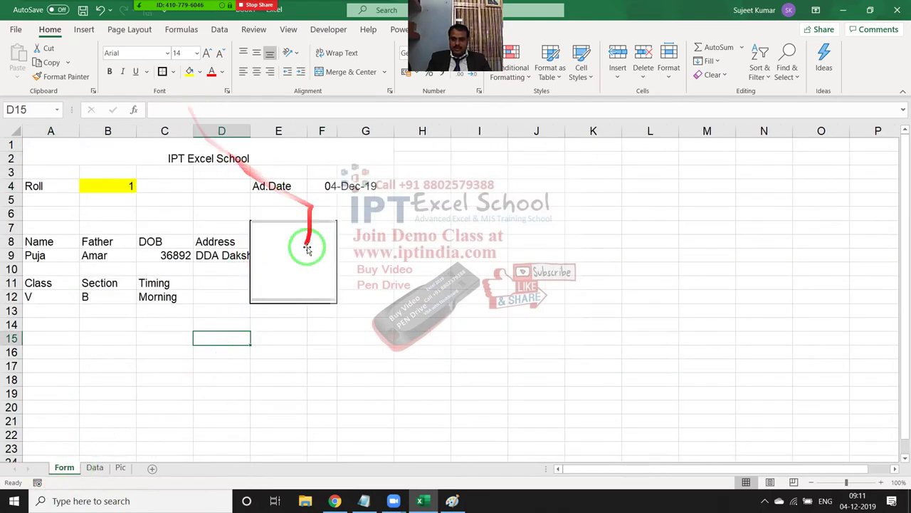
Relink the photo to Pic!$B$3, then Pic!$B$1, and finally back to Pic!$B$2.
click(306, 247)
click(219, 116)
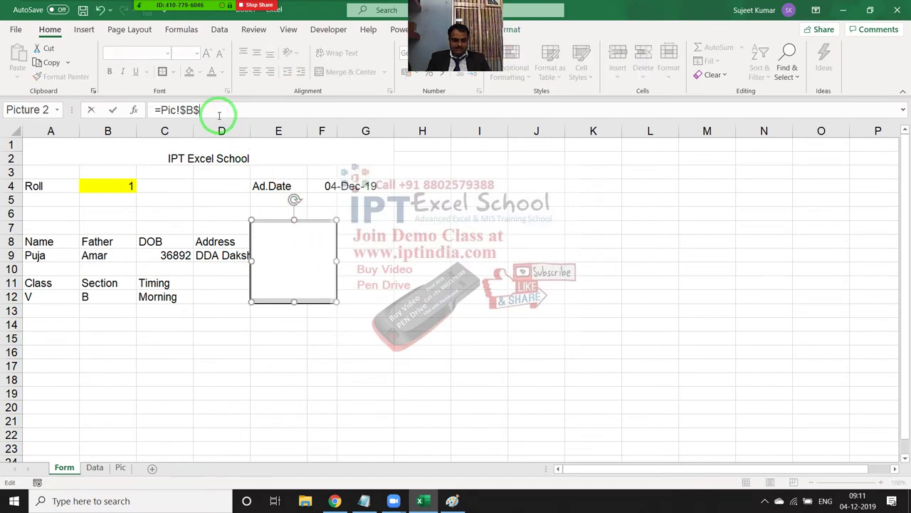
text(3)
key(Return)
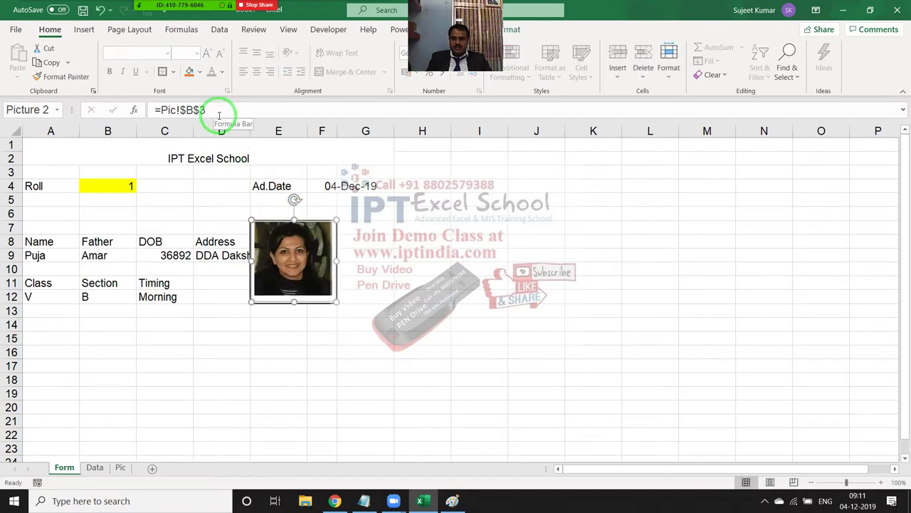
click(219, 114)
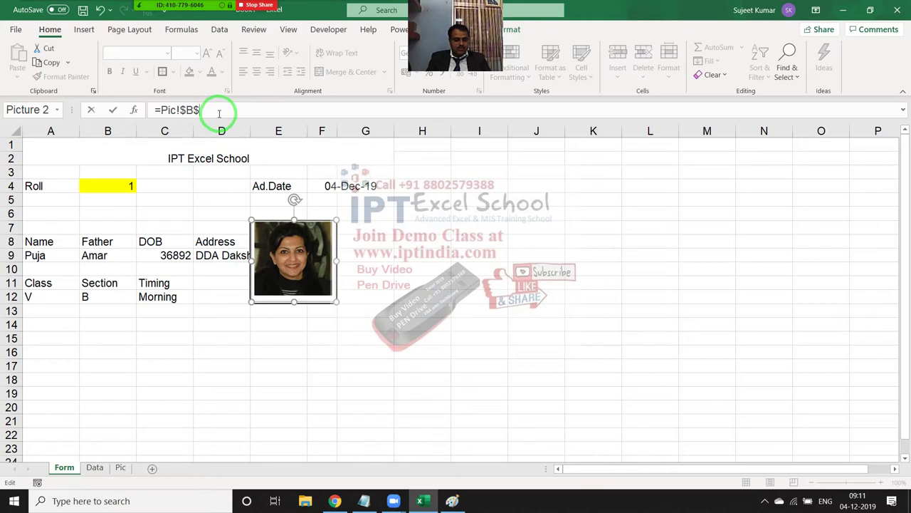
text(1)
key(Return)
click(218, 112)
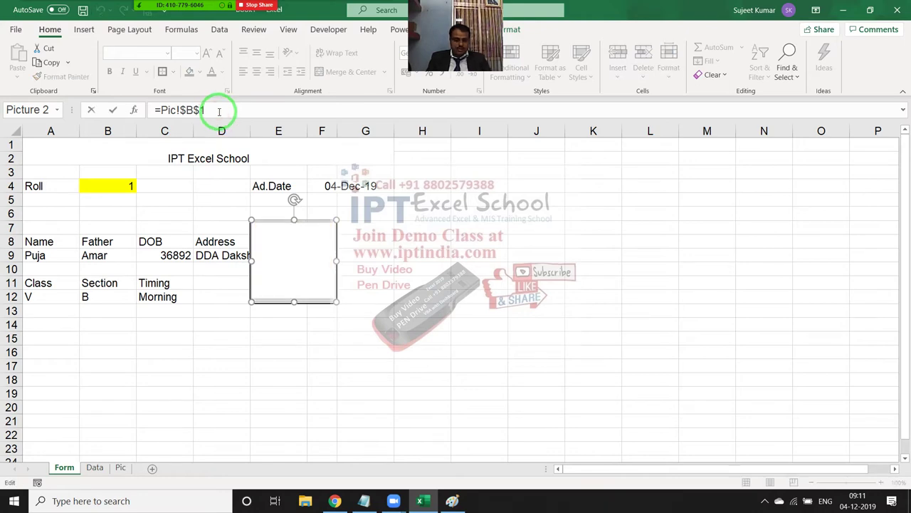
key(Return)
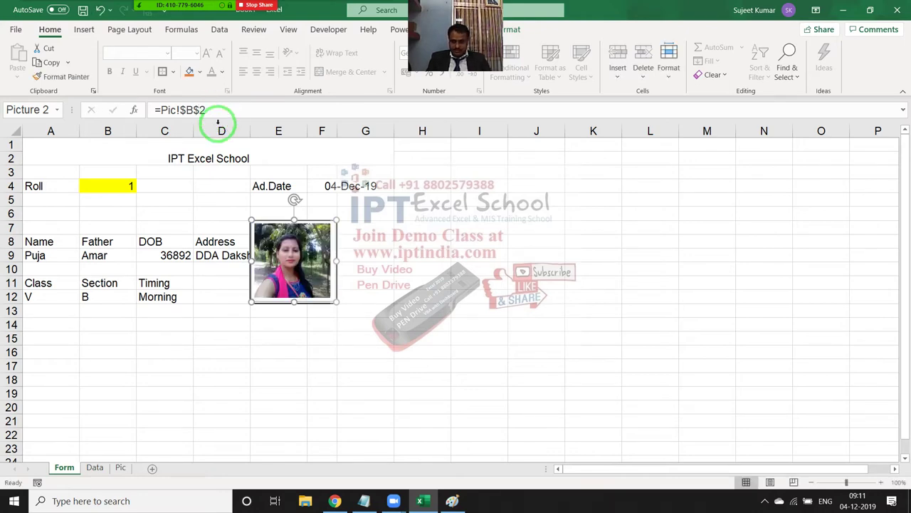
Copy the Pic!$B$2 reference text from the formula bar into cell H6.
drag(208, 111, 159, 109)
key(ctrl+c)
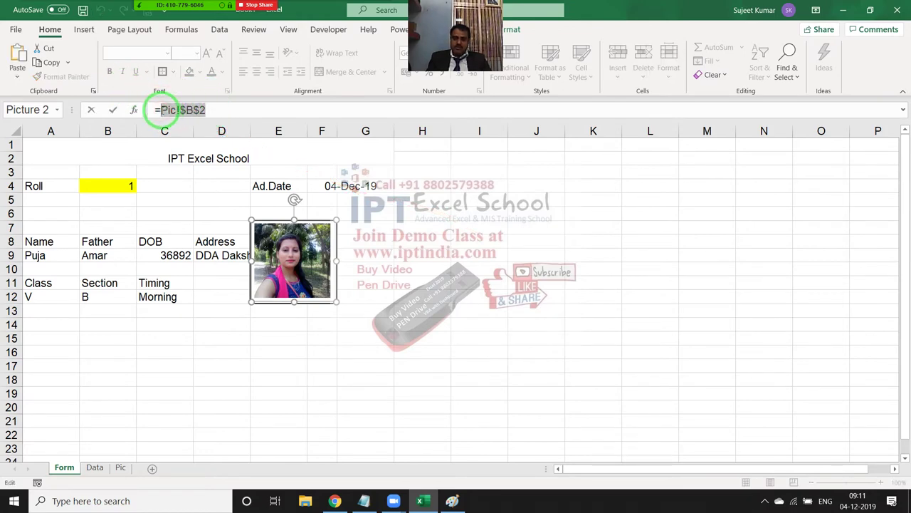
key(Escape)
click(430, 215)
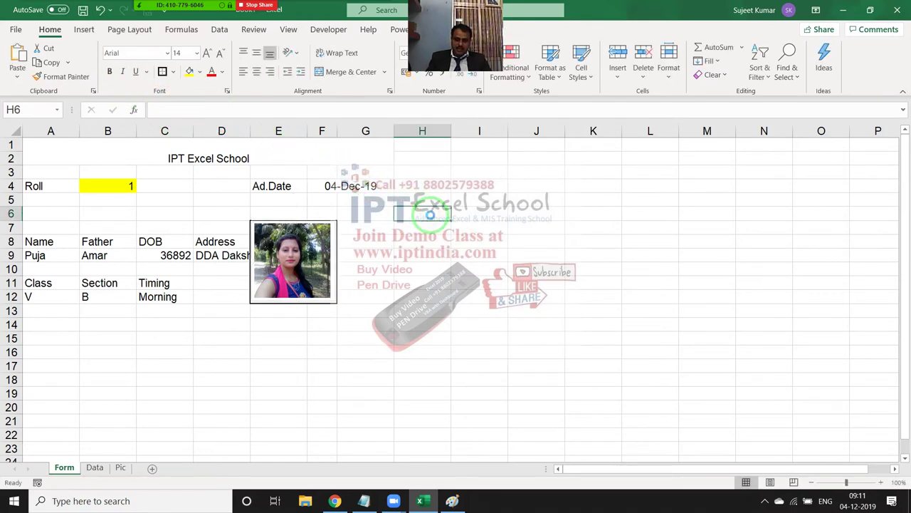
key(ctrl+v)
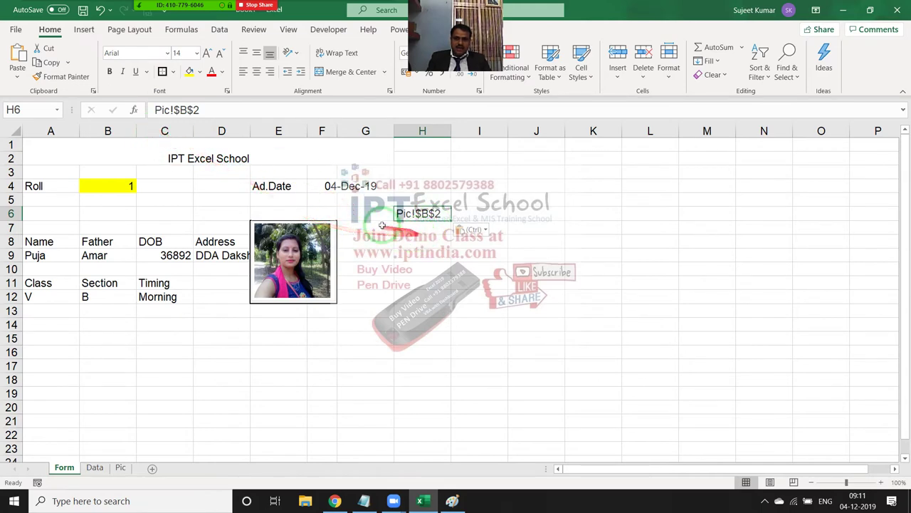
Check the roll numbers in Pic cells A2 and A3, then reselect Form cell H6.
click(118, 185)
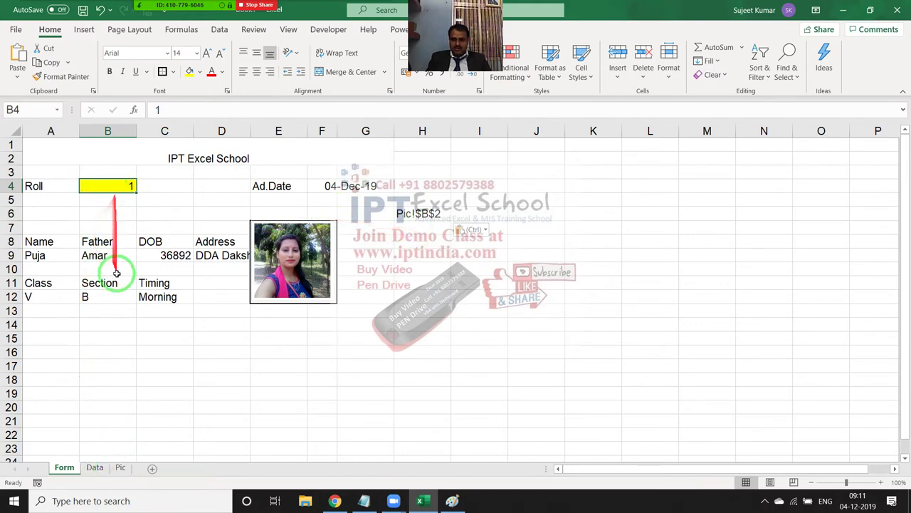
click(120, 468)
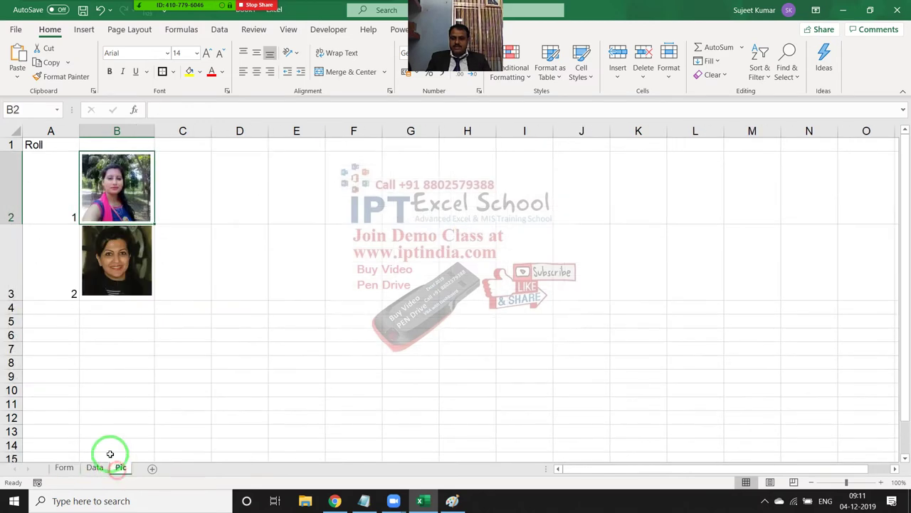
click(47, 208)
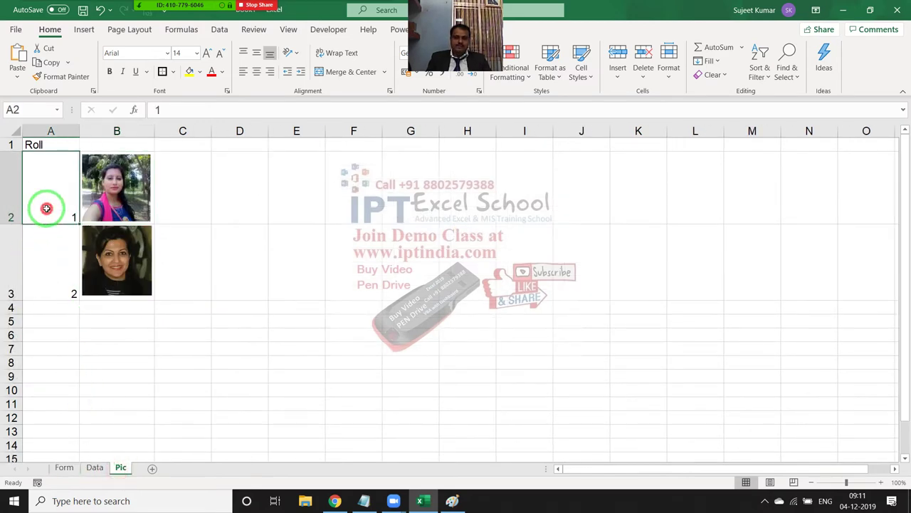
click(40, 274)
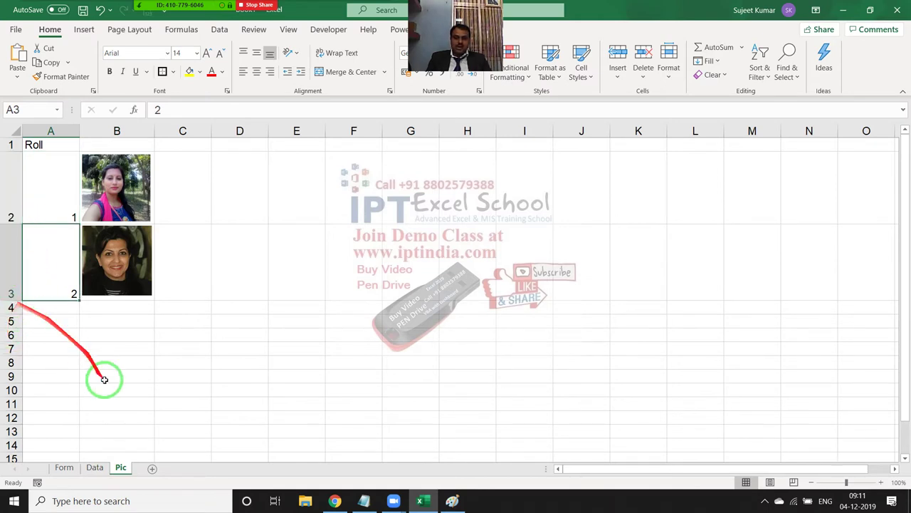
click(65, 468)
click(407, 212)
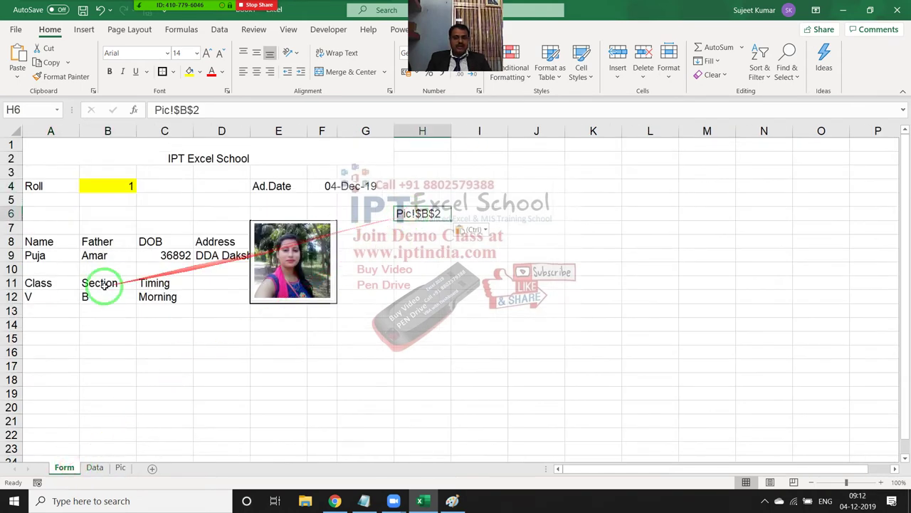
Commit the reference in H6 without its row number, leaving Pic!$B$.
click(198, 110)
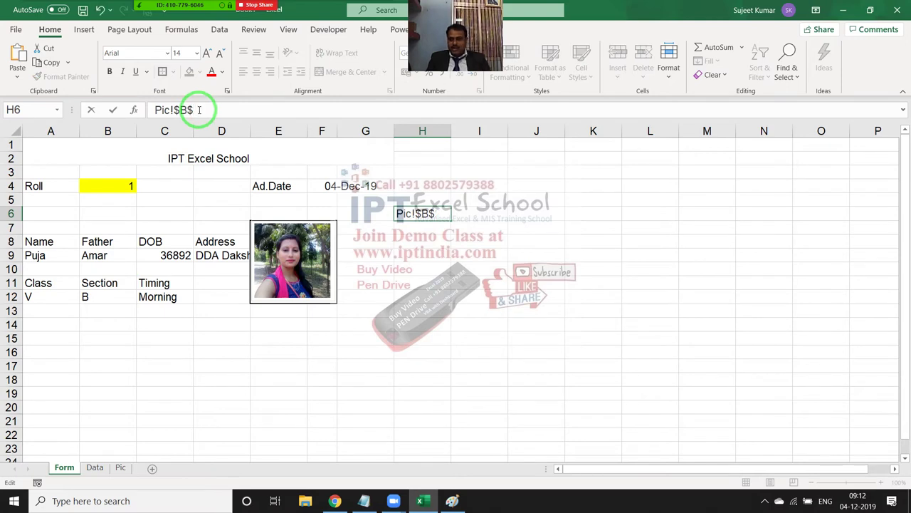
key(Return)
key(Up)
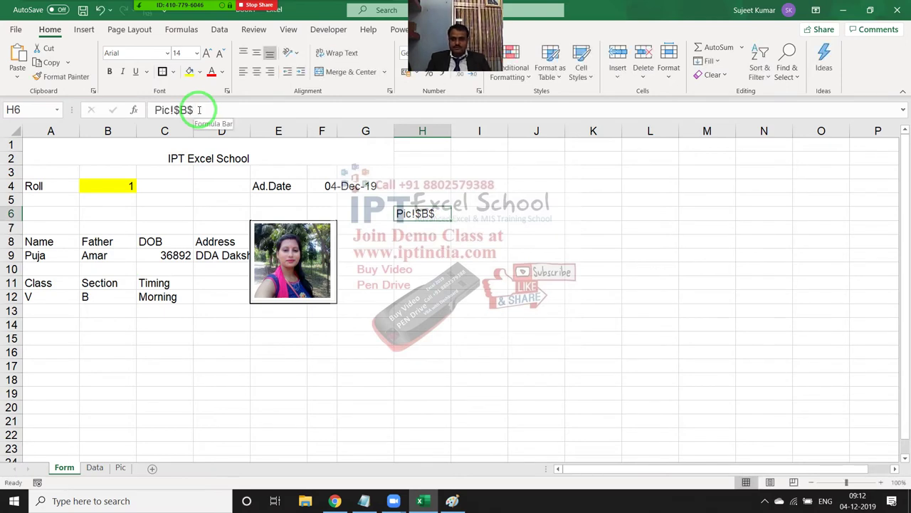
key(Right)
Enter =MATCH(B4,Pic!A:A,0) in I6 so it returns 2.
text(=ma)
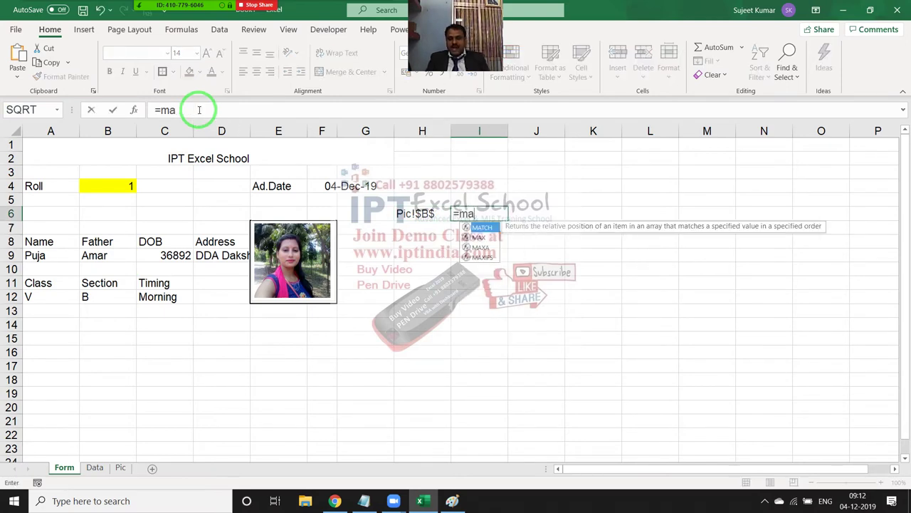
key(Tab)
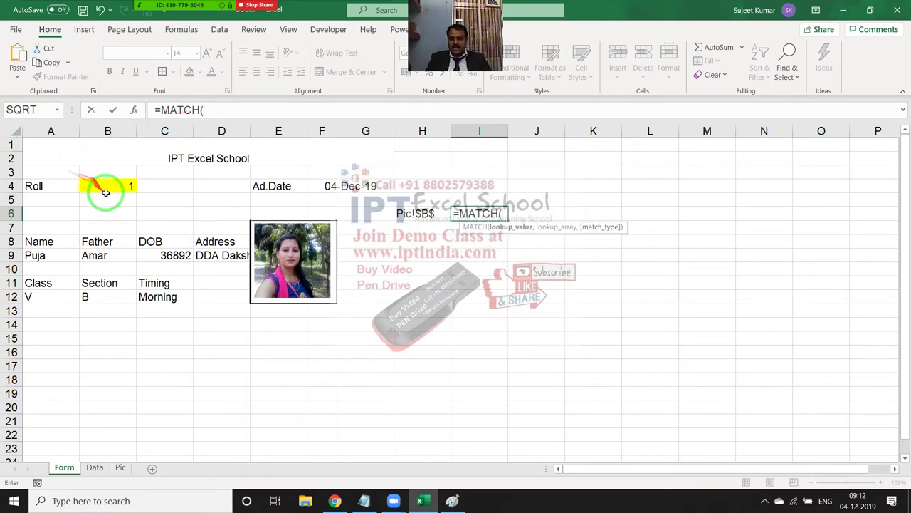
click(106, 193)
click(106, 186)
text(,)
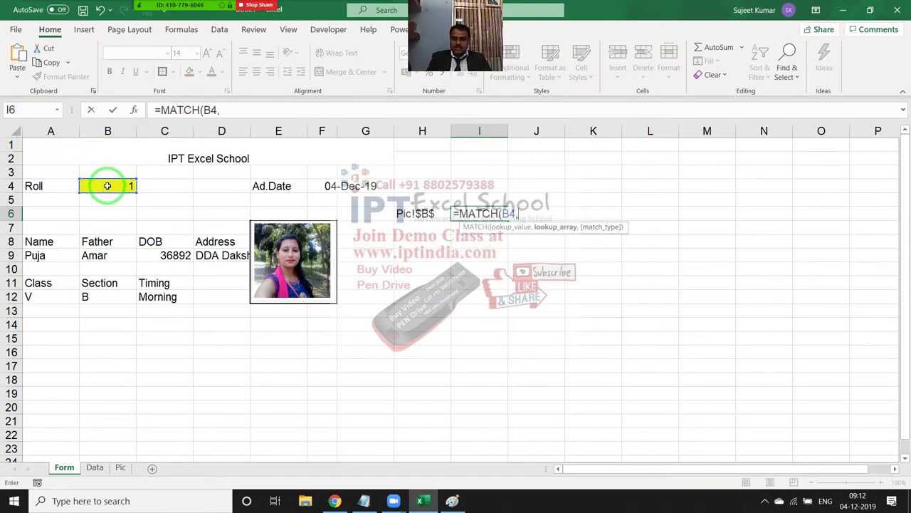
click(118, 467)
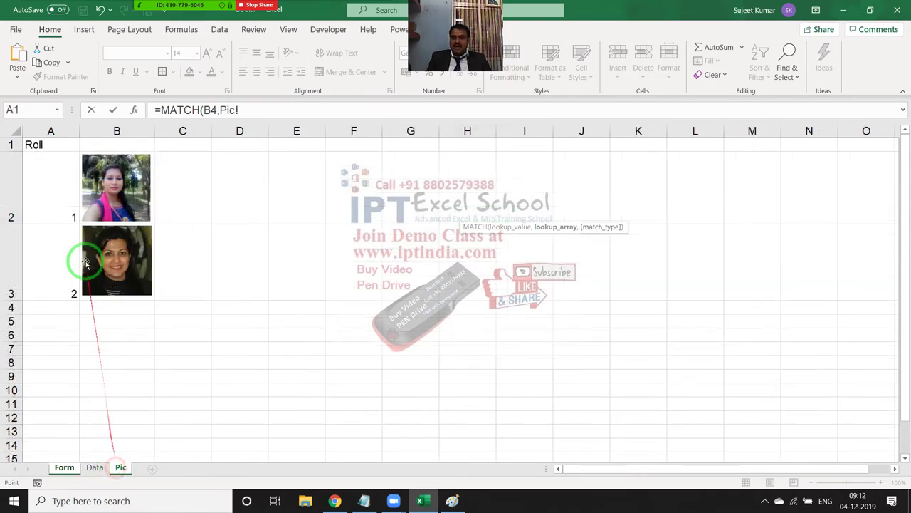
click(54, 132)
text(,0)
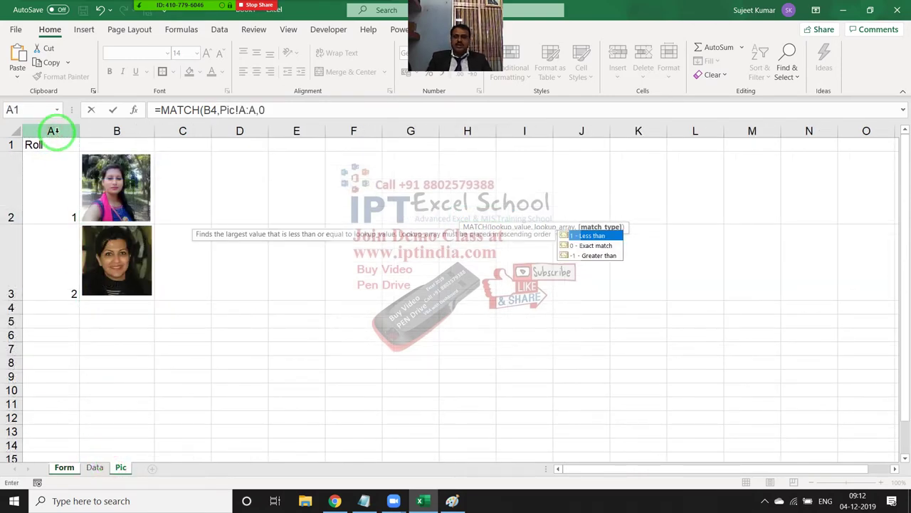
key(Return)
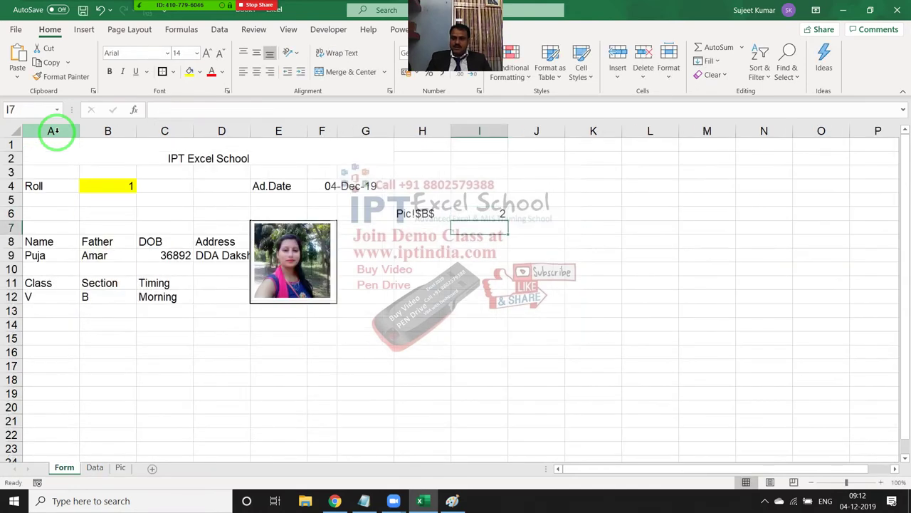
key(Up)
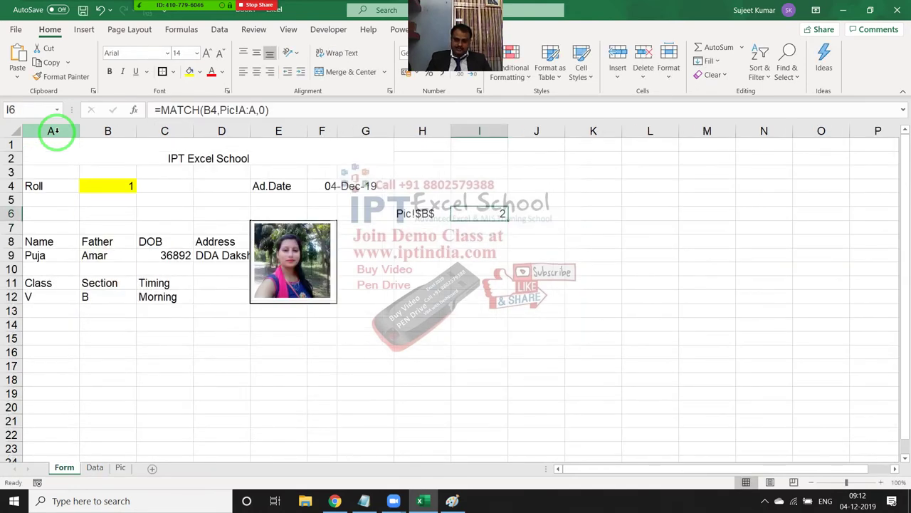
Join H6 and I6 in J6 with =H6&I6 to produce Pic!$B$2.
key(Right)
text(=)
key(Left)
key(Left)
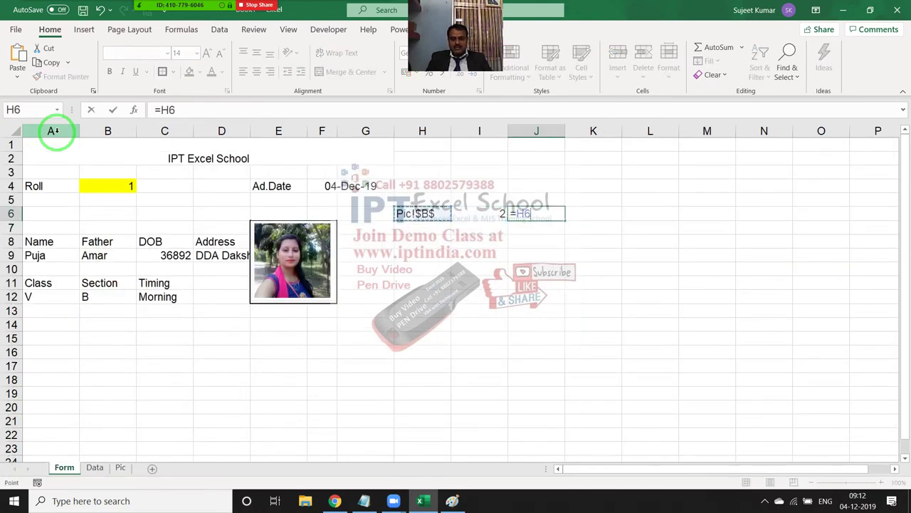
key(Left)
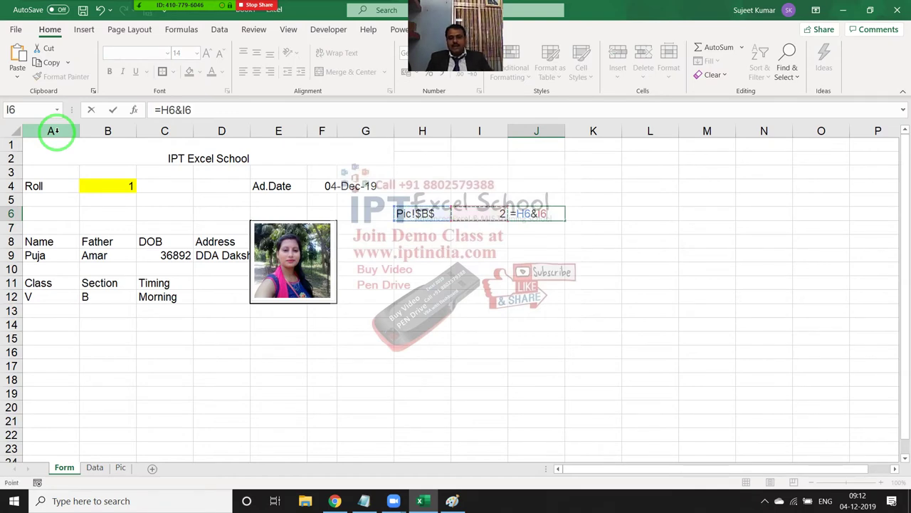
key(Return)
key(Up)
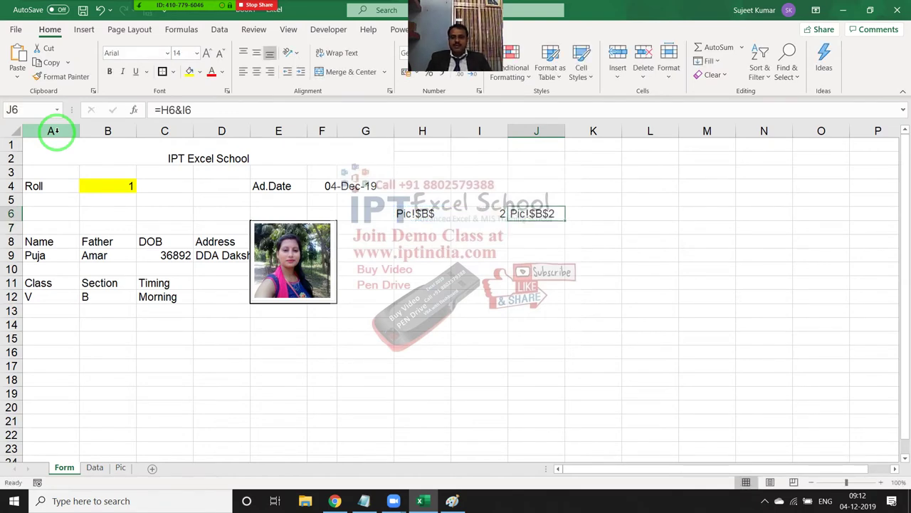
click(112, 192)
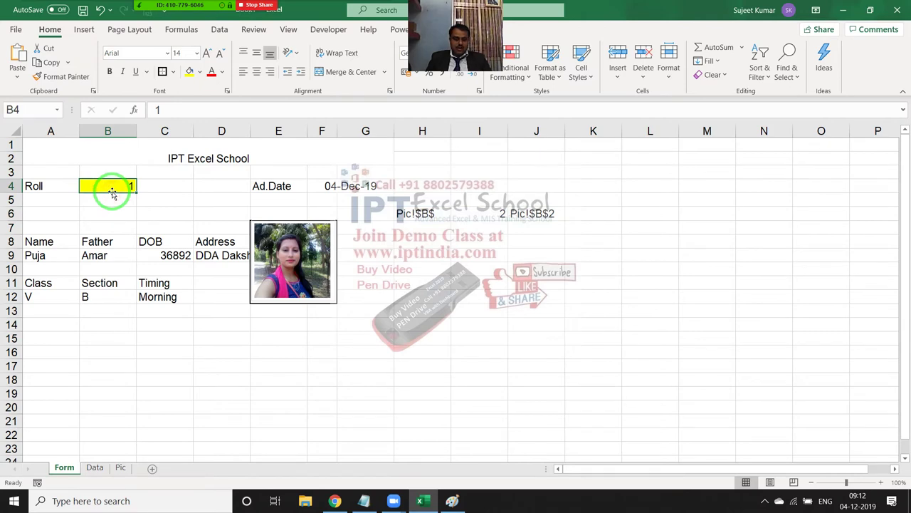
Enter roll number 2 in B4 and check the second photo in Pic cell B3.
key(BackSpace)
text(2)
key(Return)
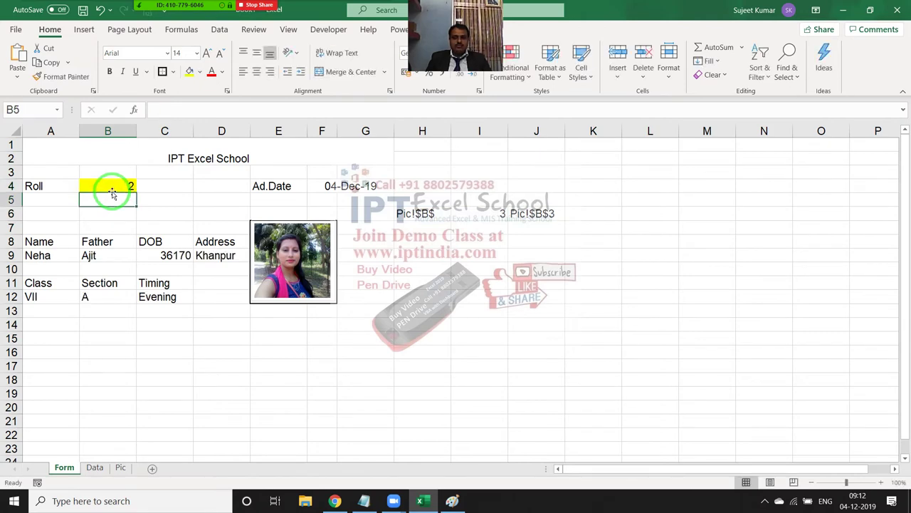
click(120, 467)
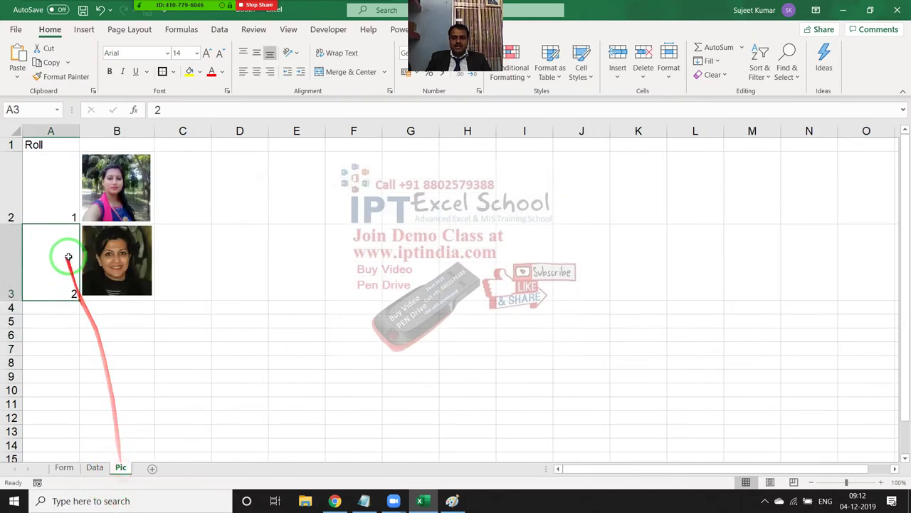
click(166, 266)
key(Left)
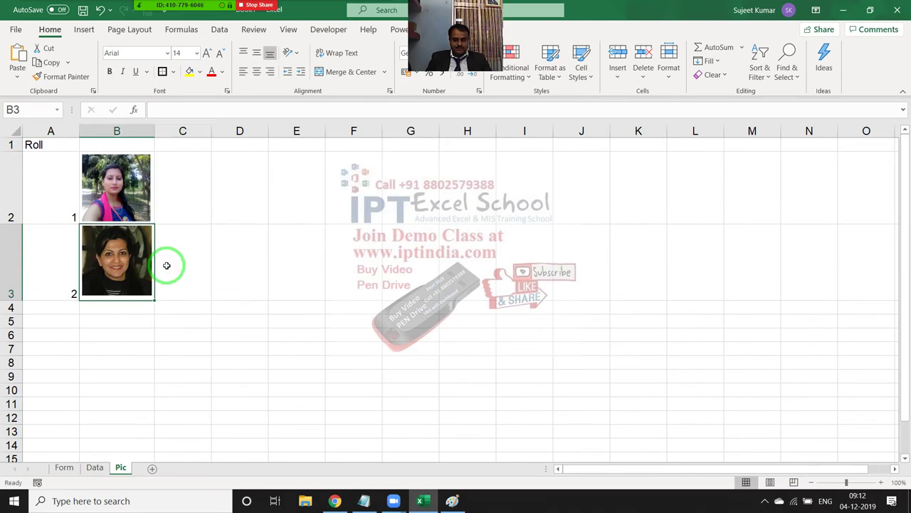
On the Form sheet, confirm J6 now reads Pic!$B$3 and review H6.
click(66, 468)
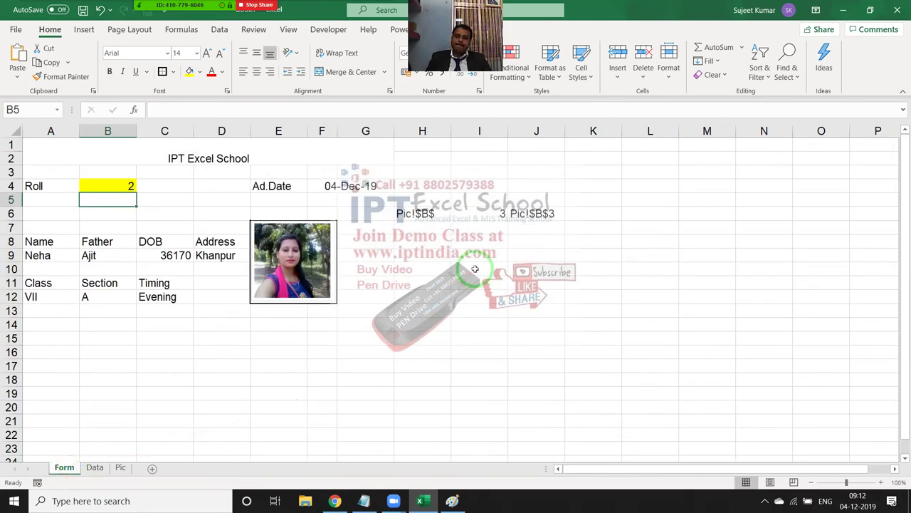
key(Up)
key(Up)
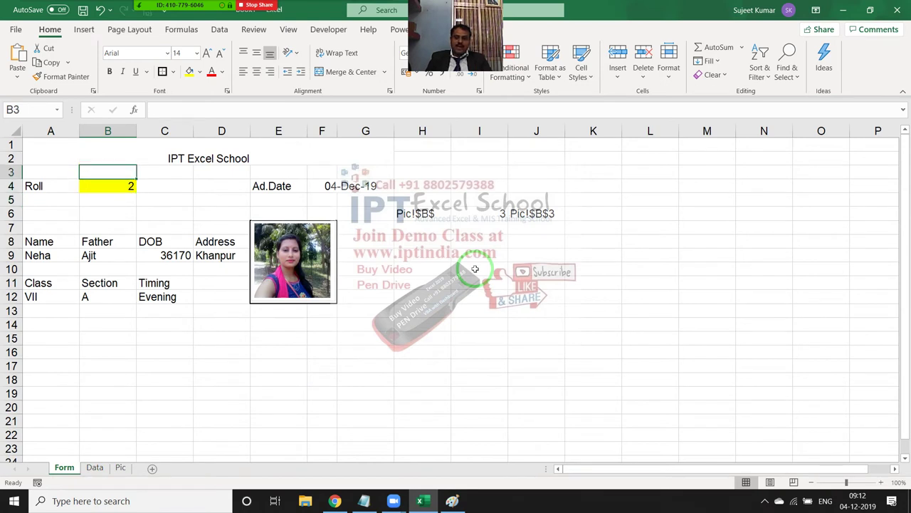
key(Right)
key(Right)
key(Right)
key(Right)
key(Right)
key(Right)
key(Right)
key(Right)
key(Down)
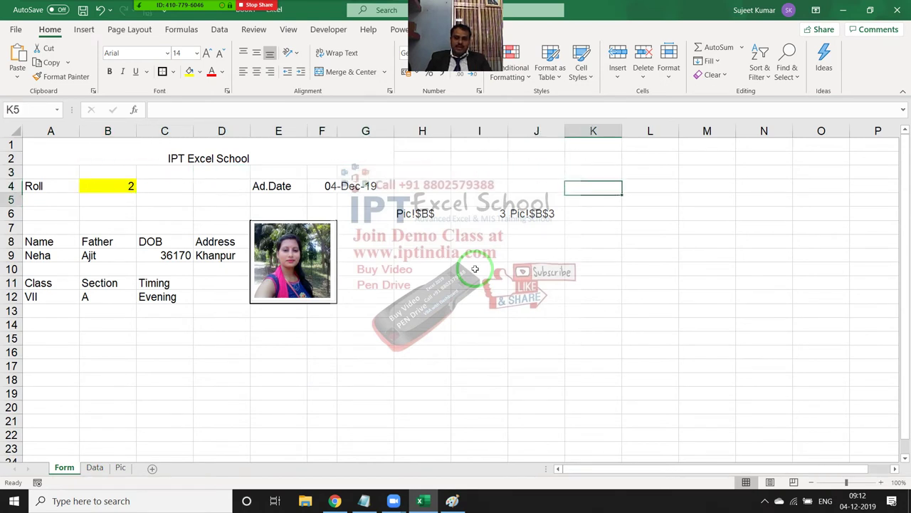
key(Down)
key(Left)
key(Down)
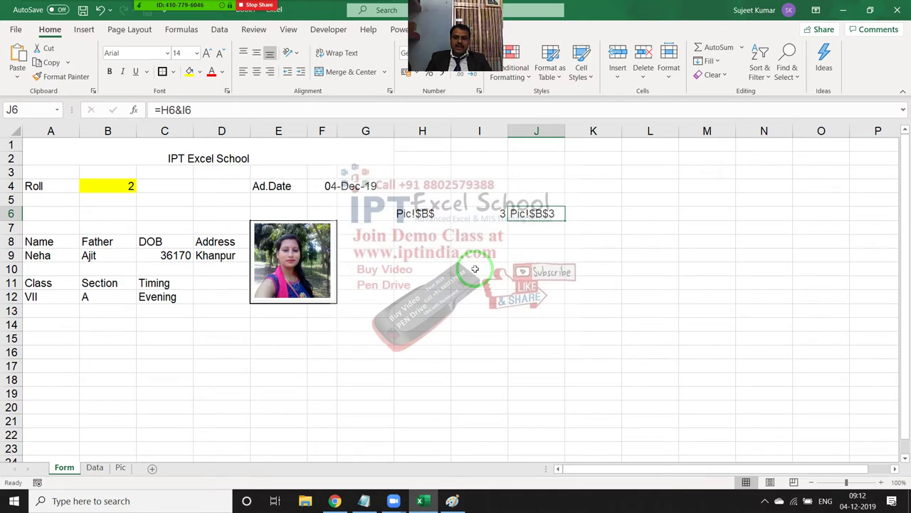
key(Left)
key(Left)
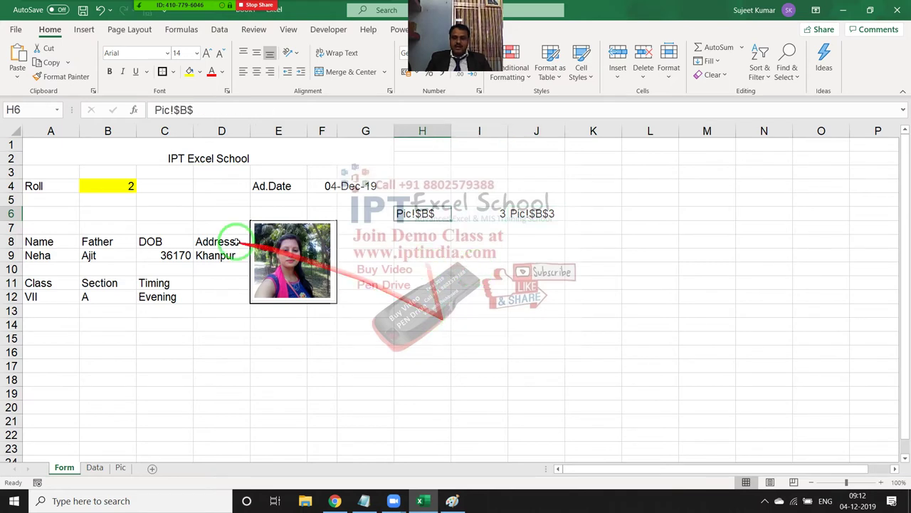
click(289, 239)
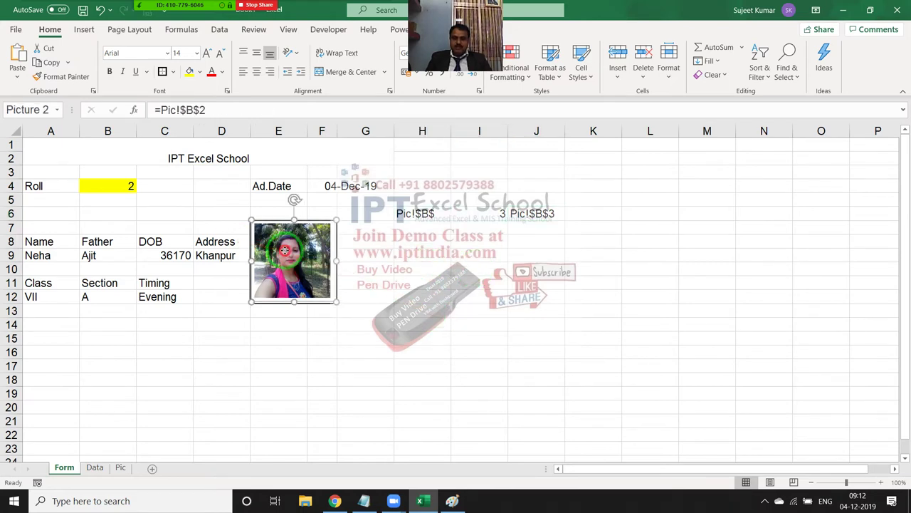
click(219, 107)
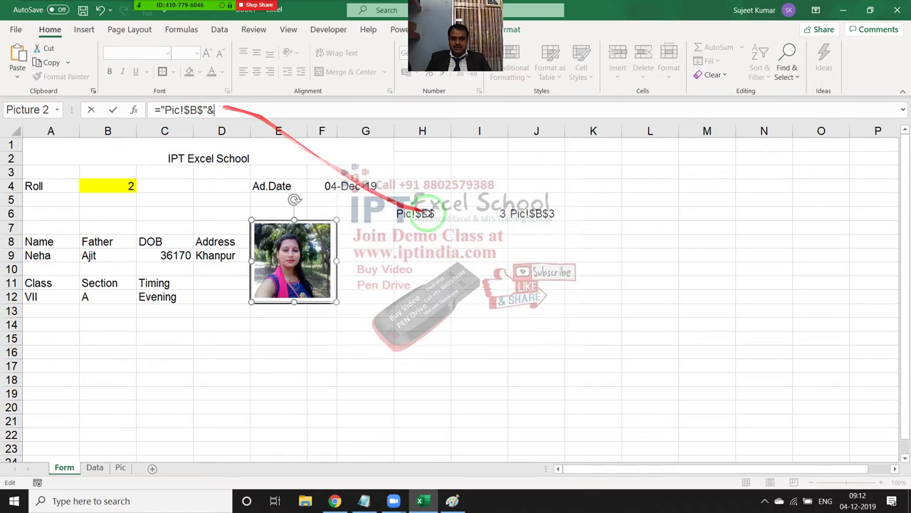
click(480, 213)
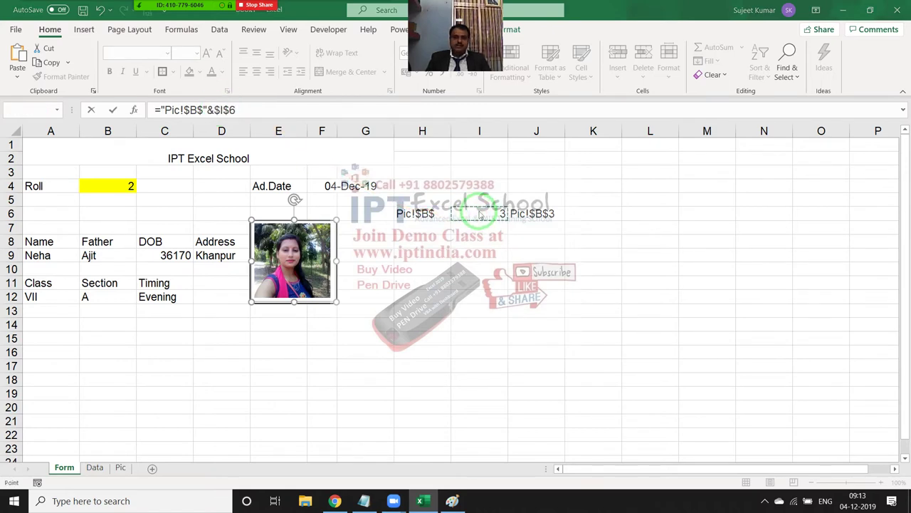
key(Return)
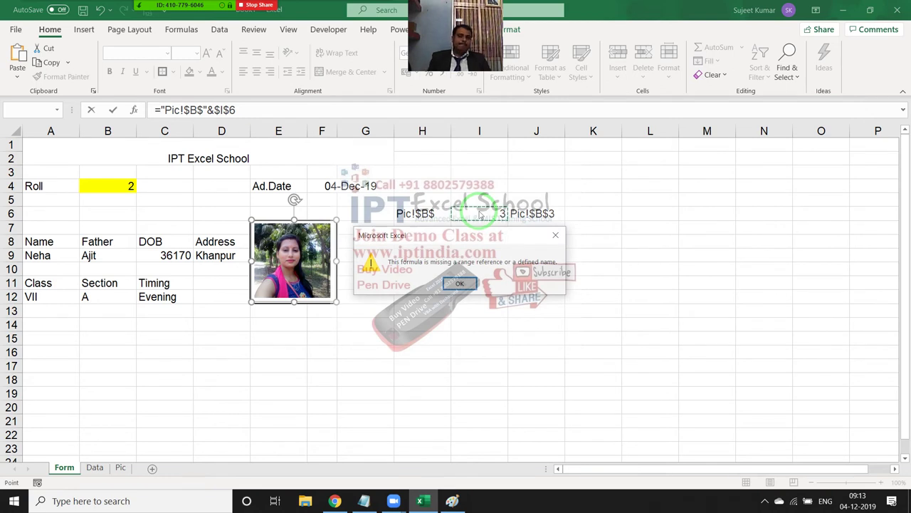
key(Return)
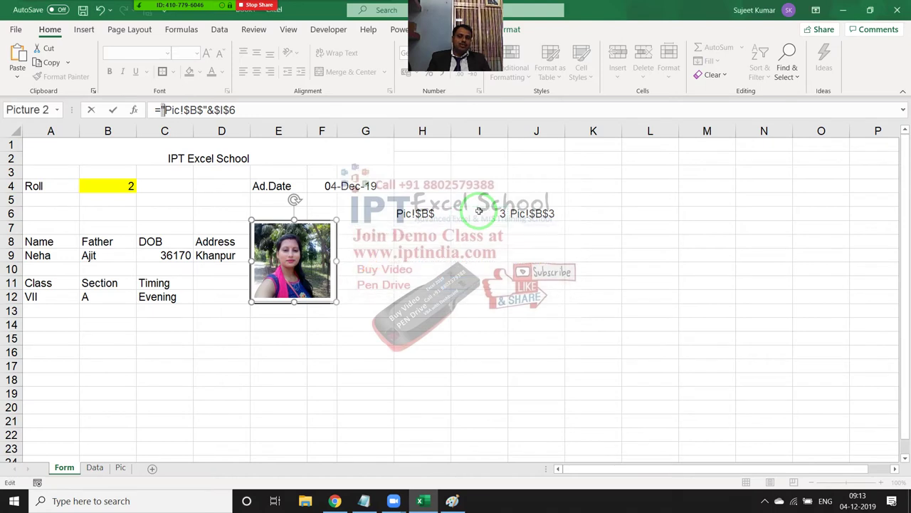
key(Escape)
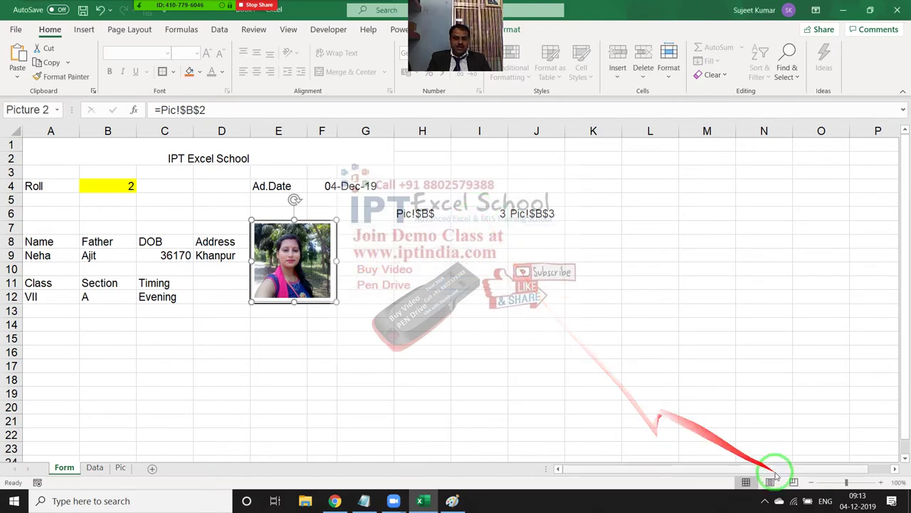
click(491, 283)
click(528, 237)
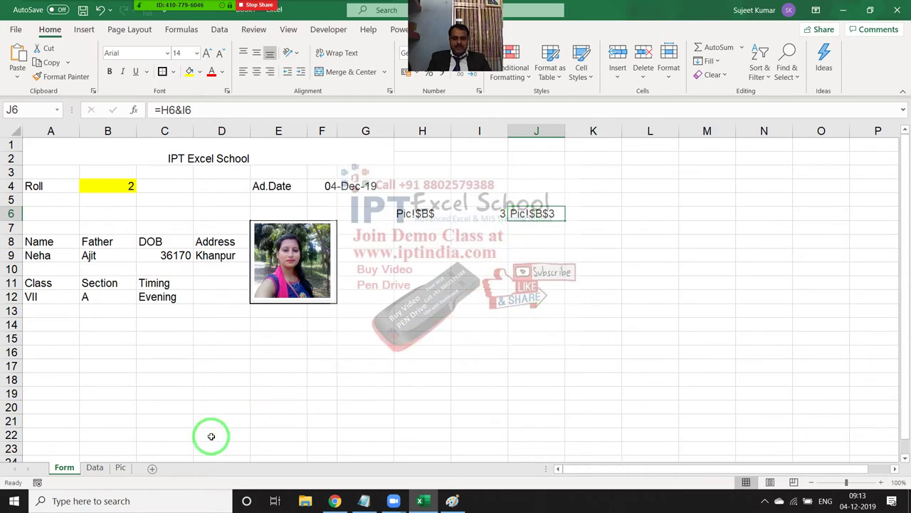
click(120, 467)
click(63, 249)
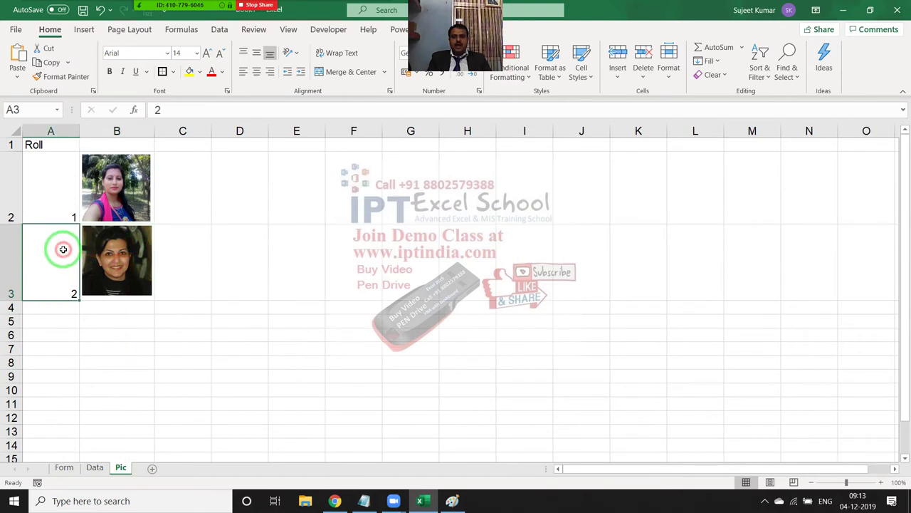
key(Right)
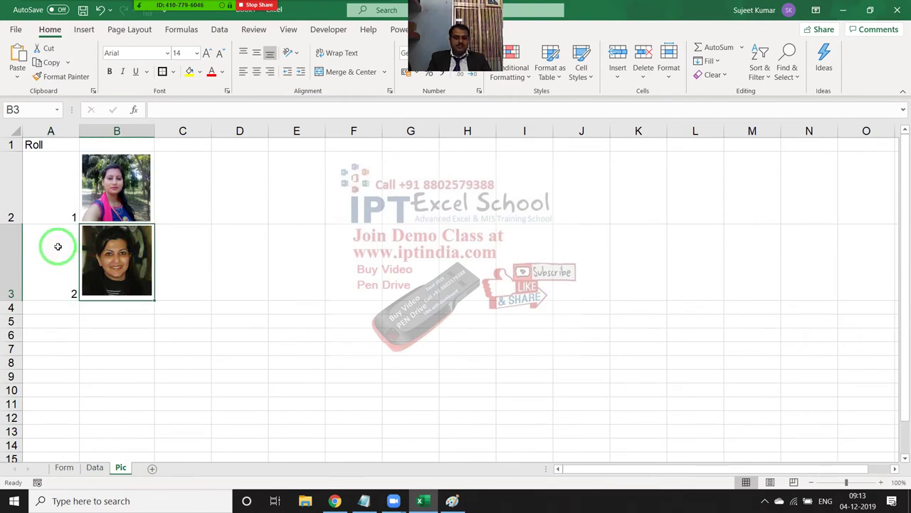
click(67, 470)
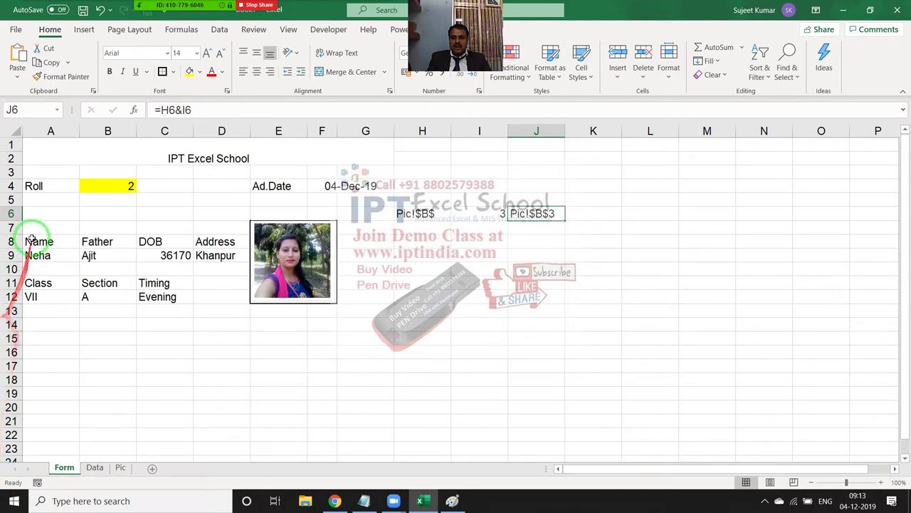
click(37, 256)
click(90, 257)
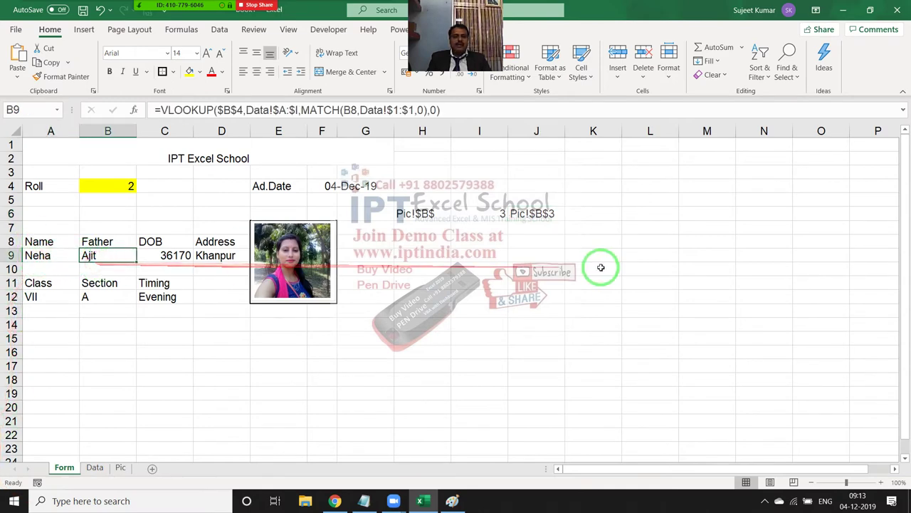
click(537, 217)
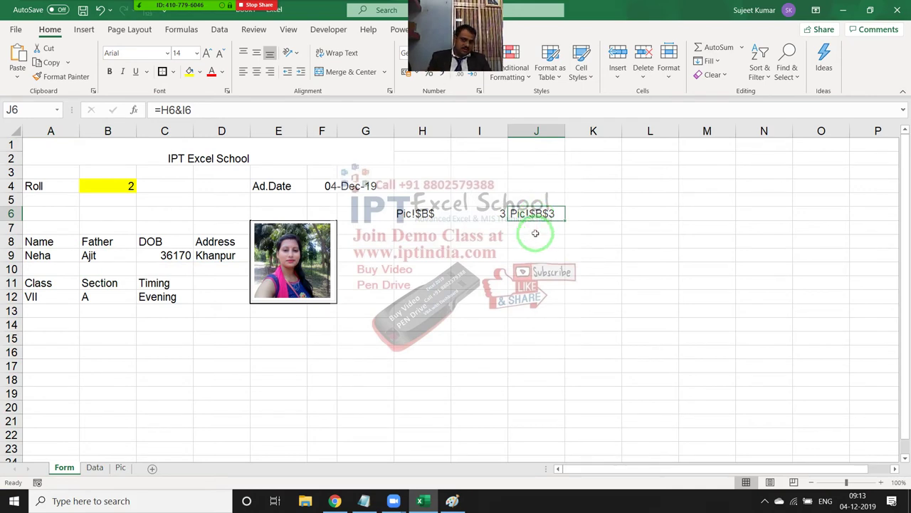
Enter =INDIRECT(J6) in J7, which currently returns 0.
click(535, 232)
text(=i)
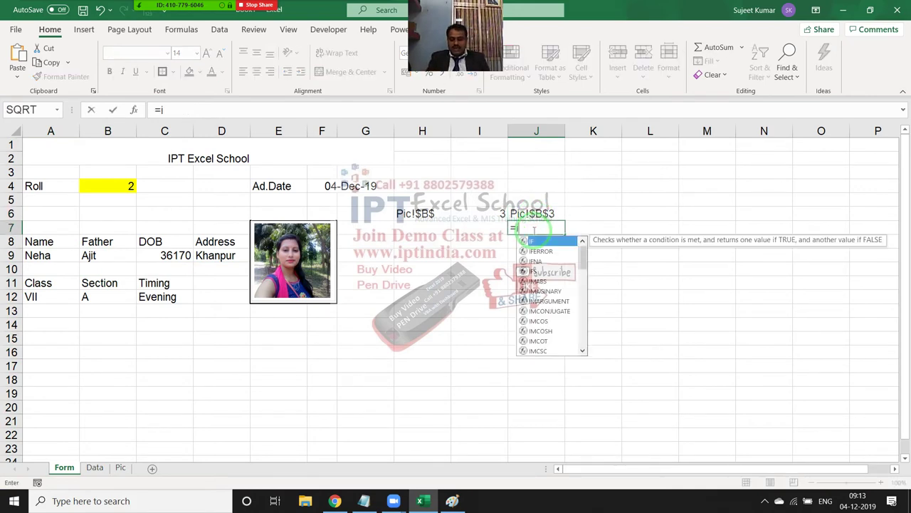
text(nd)
key(Down)
key(Tab)
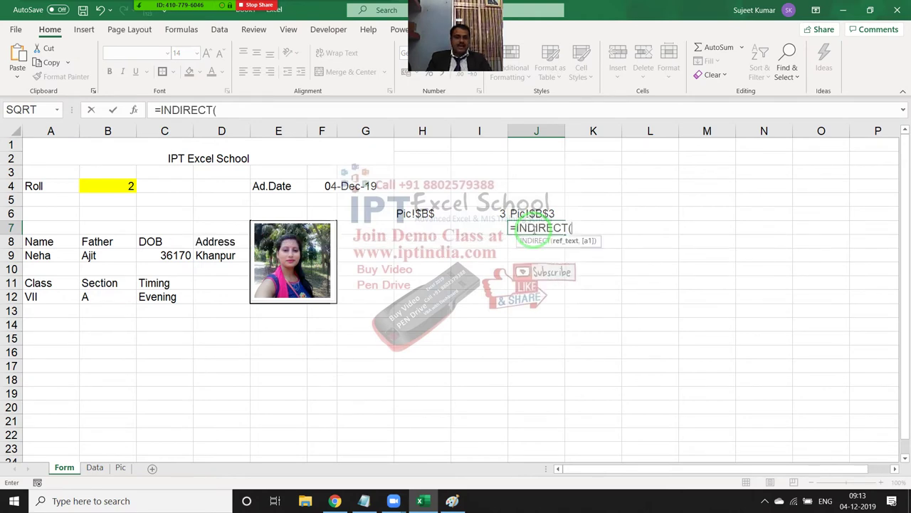
key(Up)
text())
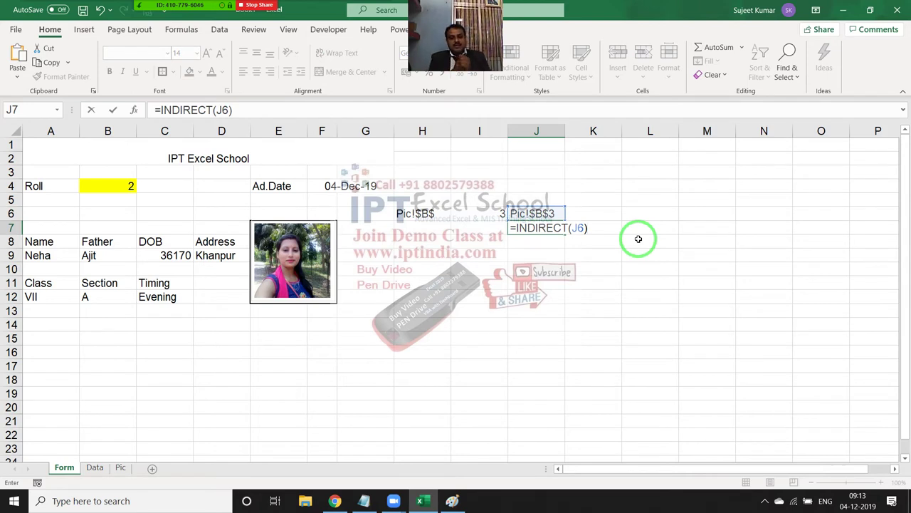
key(ctrl+Return)
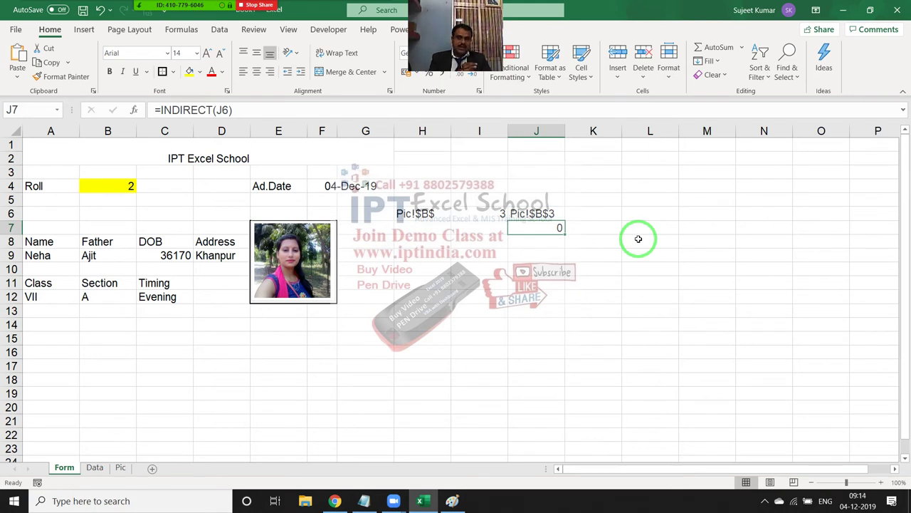
Inspect the photo's =Pic!$B$2 link and cancel a trial edit pointing it at I10.
click(316, 235)
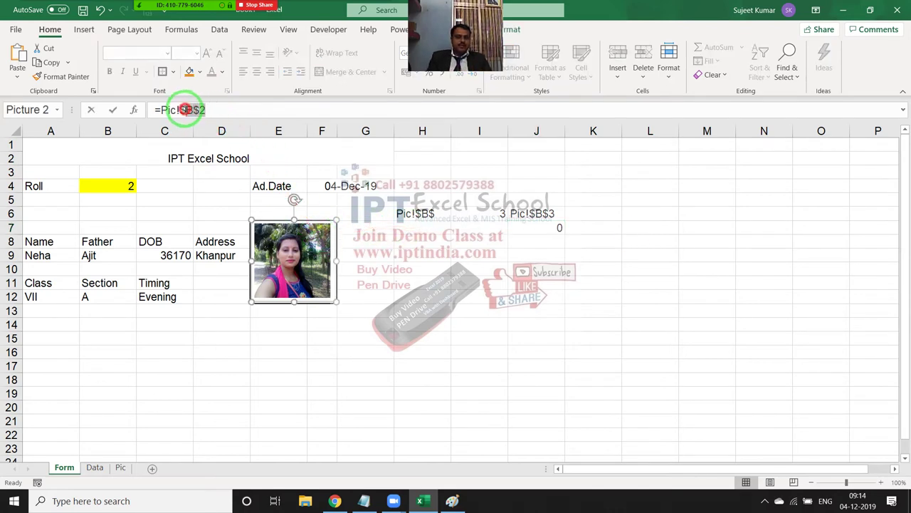
click(164, 109)
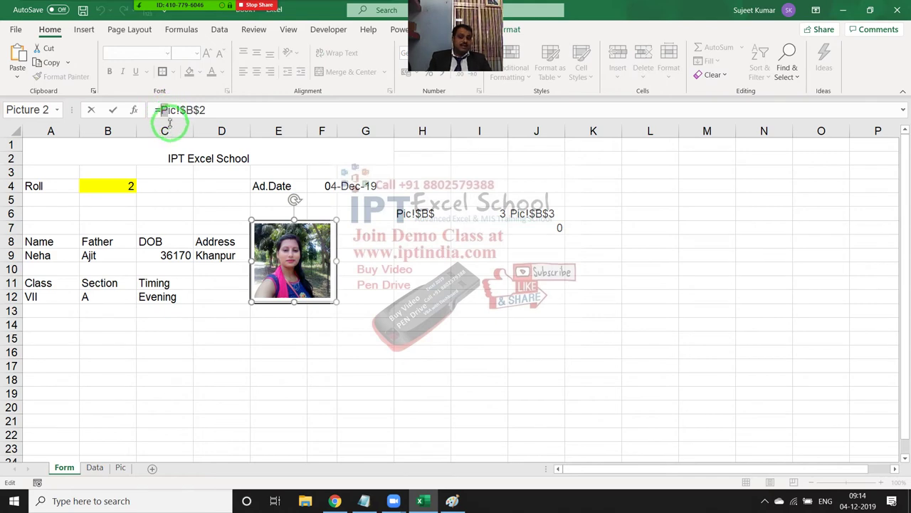
click(503, 269)
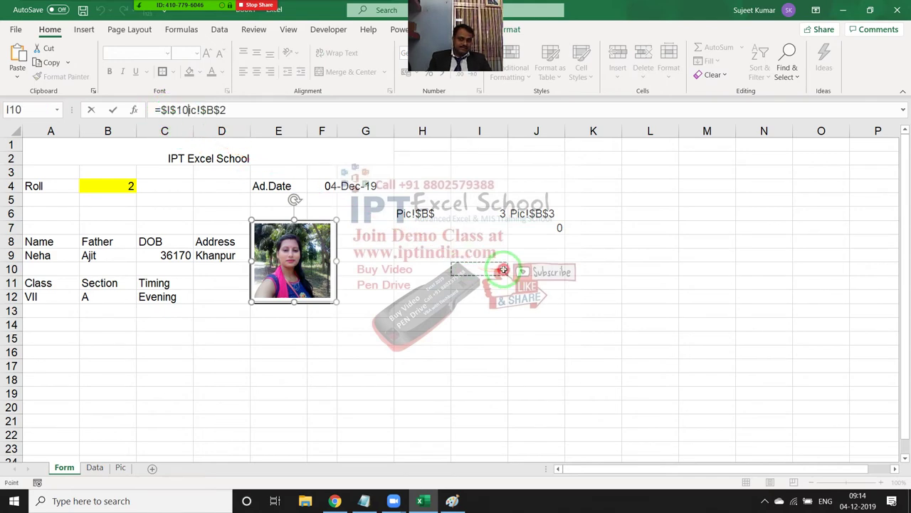
key(Escape)
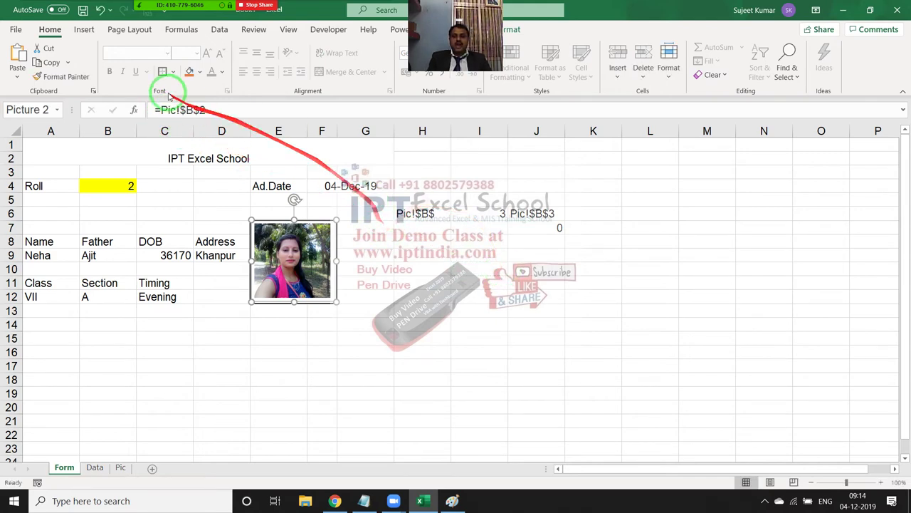
click(181, 29)
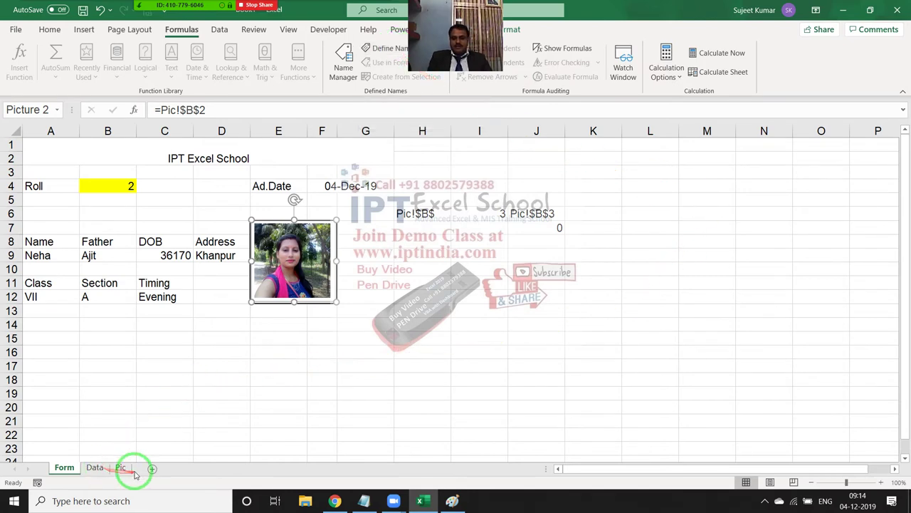
click(95, 467)
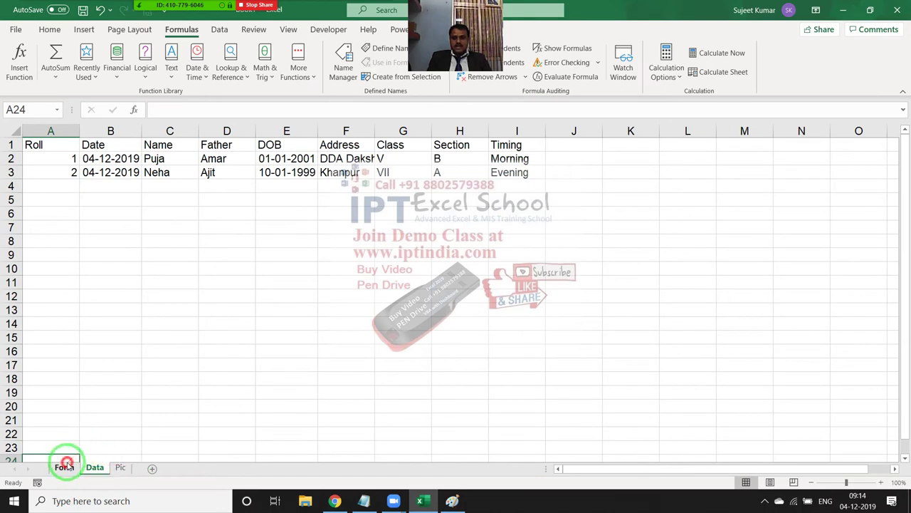
click(64, 467)
click(534, 296)
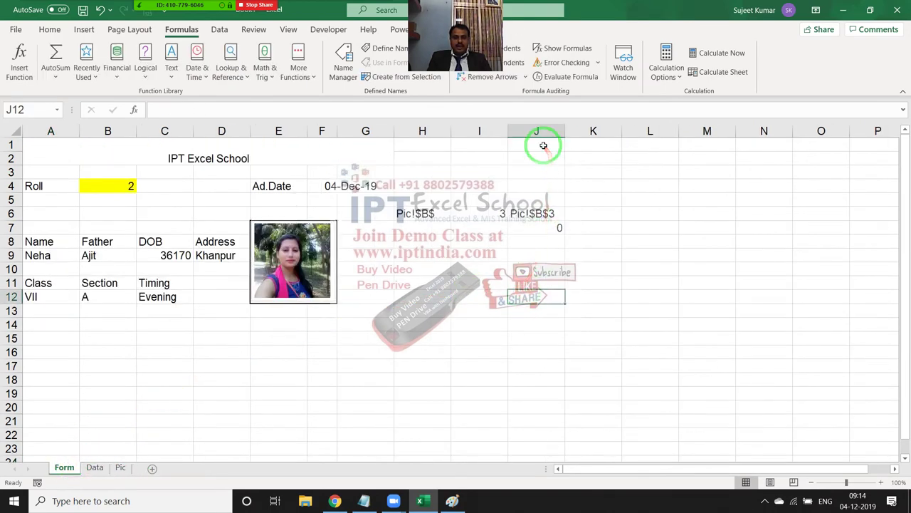
click(542, 147)
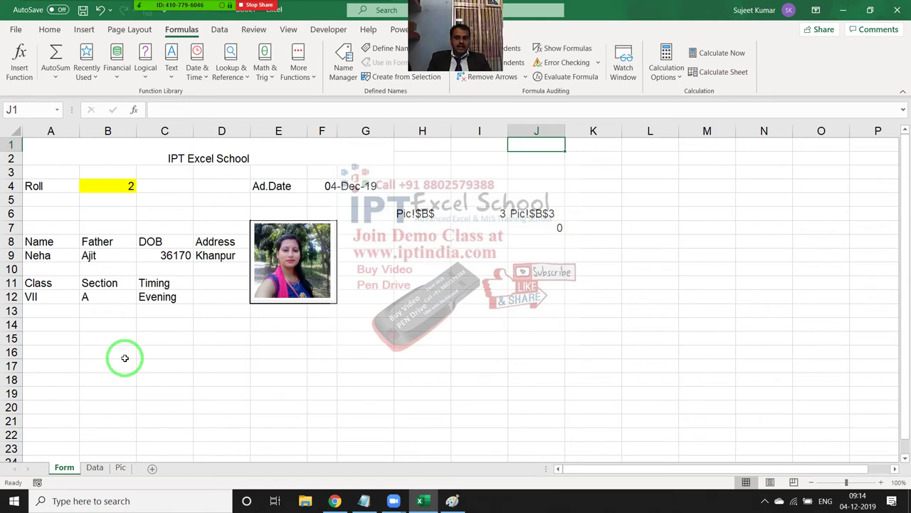
text(=)
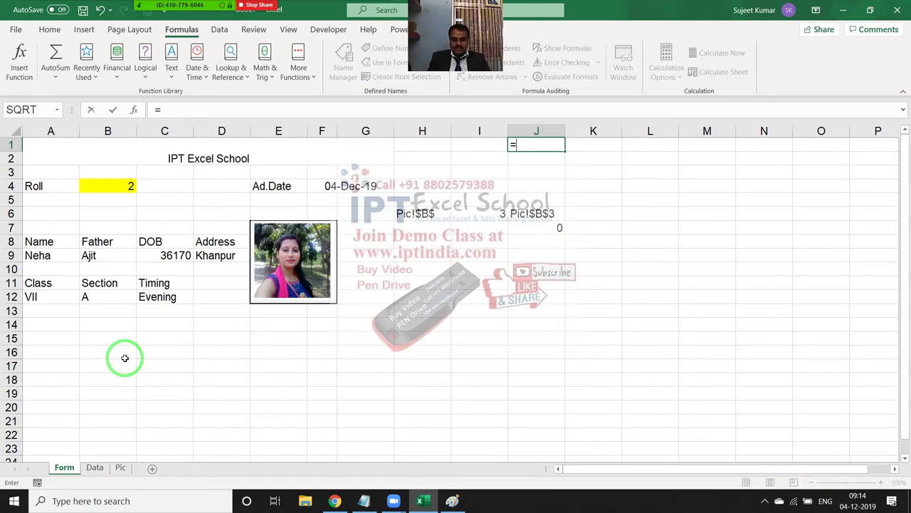
text(form)
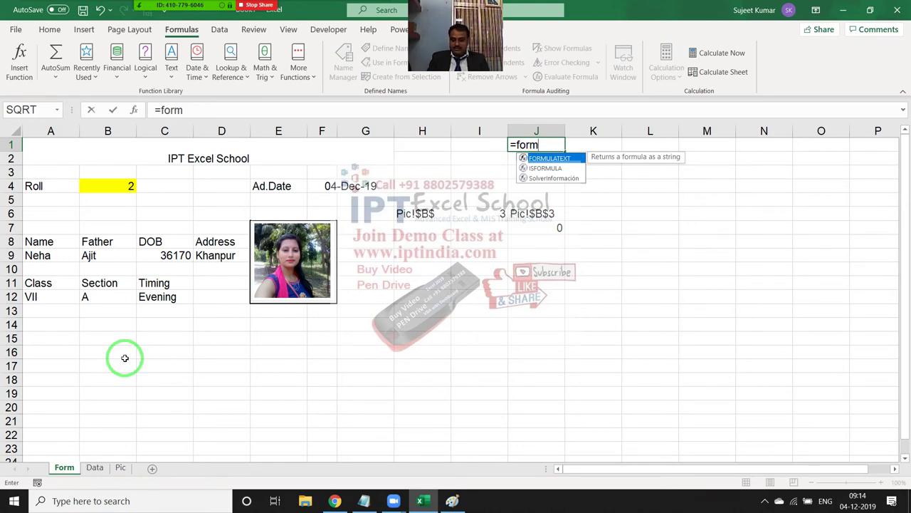
text(!)
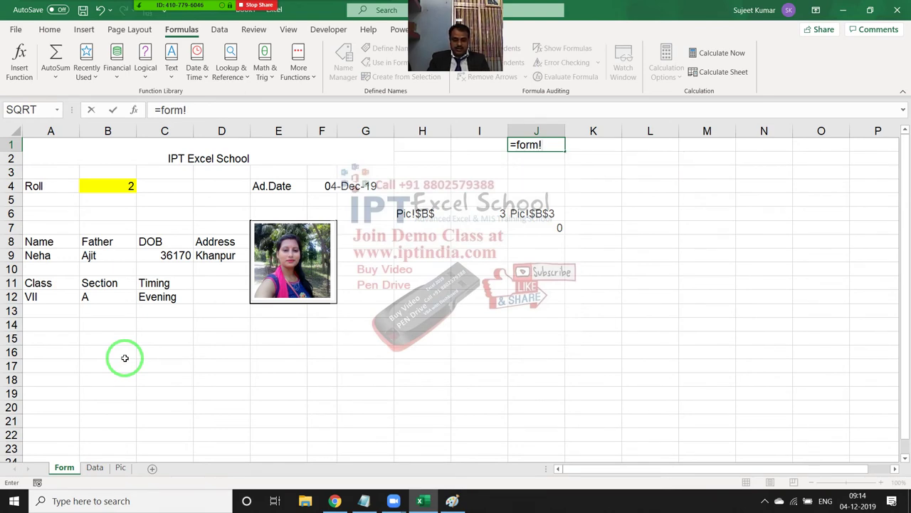
text(j2)
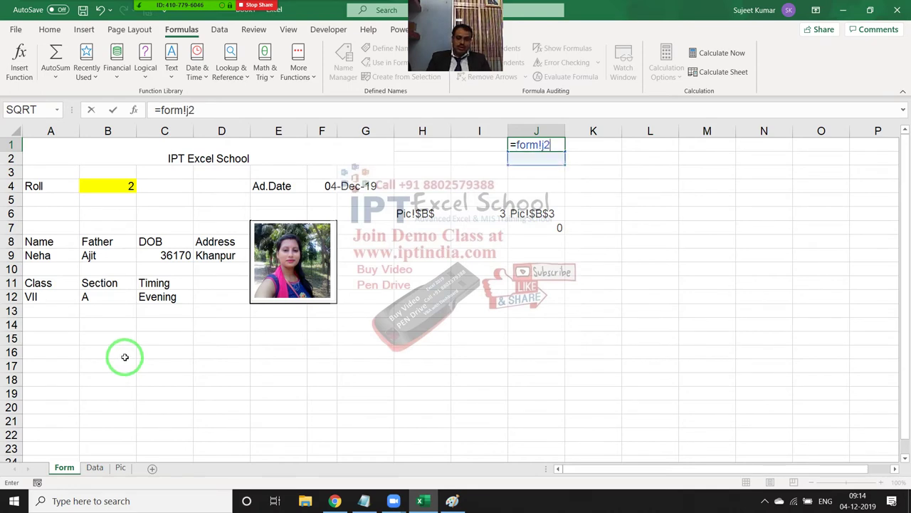
key(Escape)
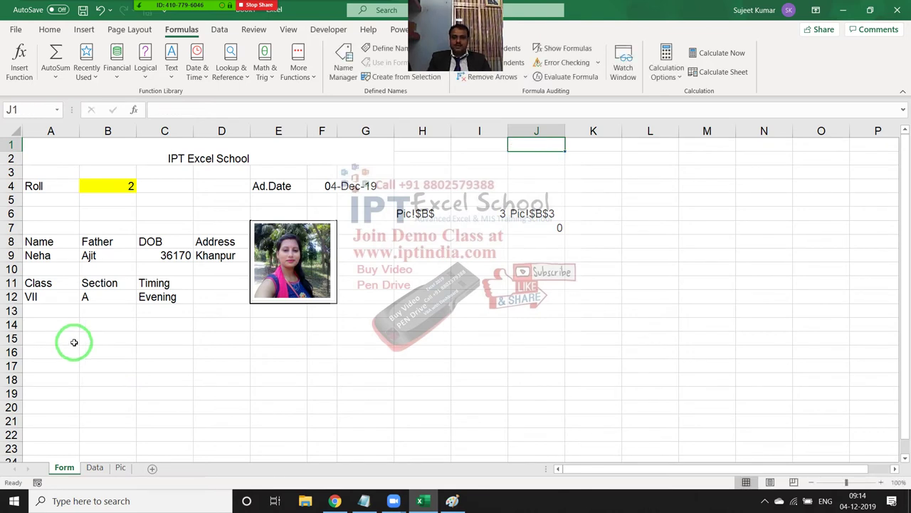
Define the name j for Form!$J$1 and test it with =SUM(j) in I13.
click(385, 48)
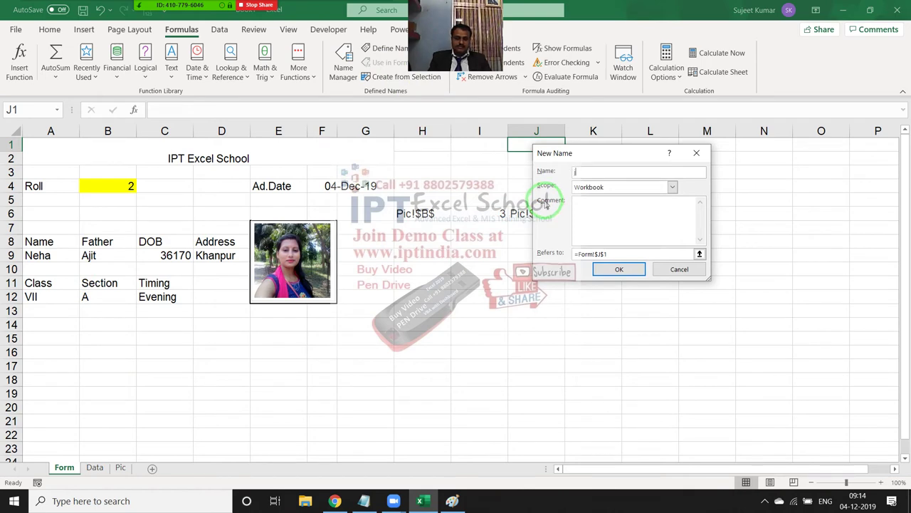
click(607, 269)
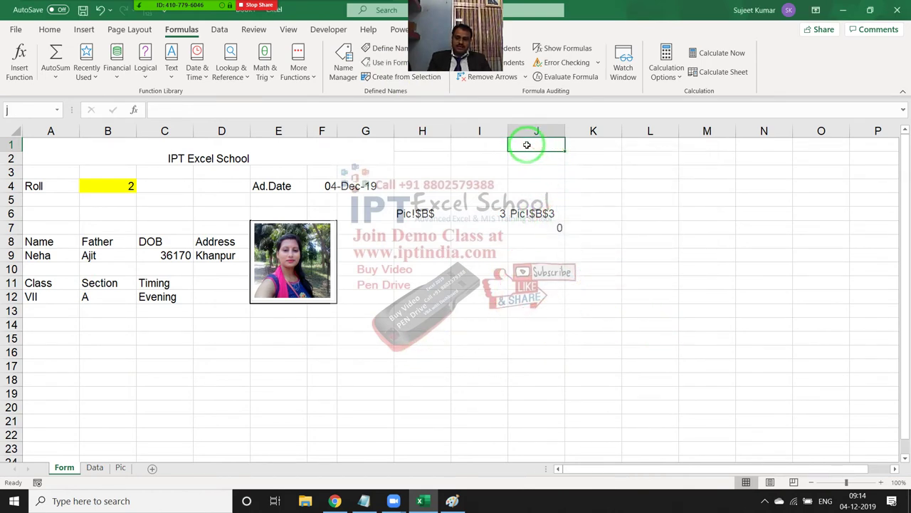
click(475, 310)
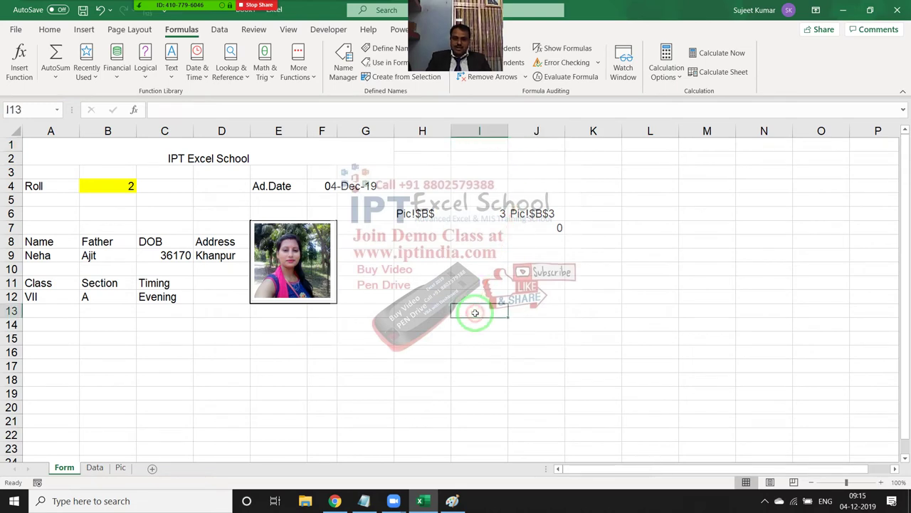
text(=sum)
key(Tab)
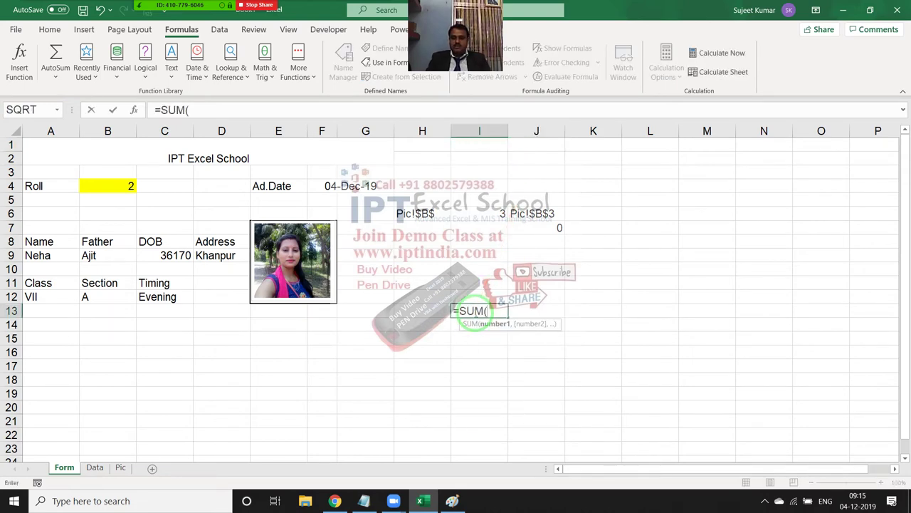
text(j)
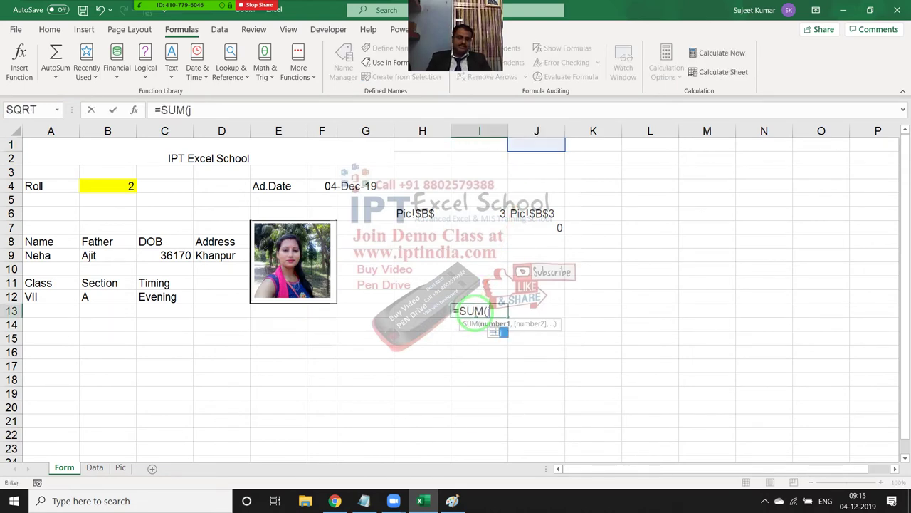
key(Return)
click(475, 313)
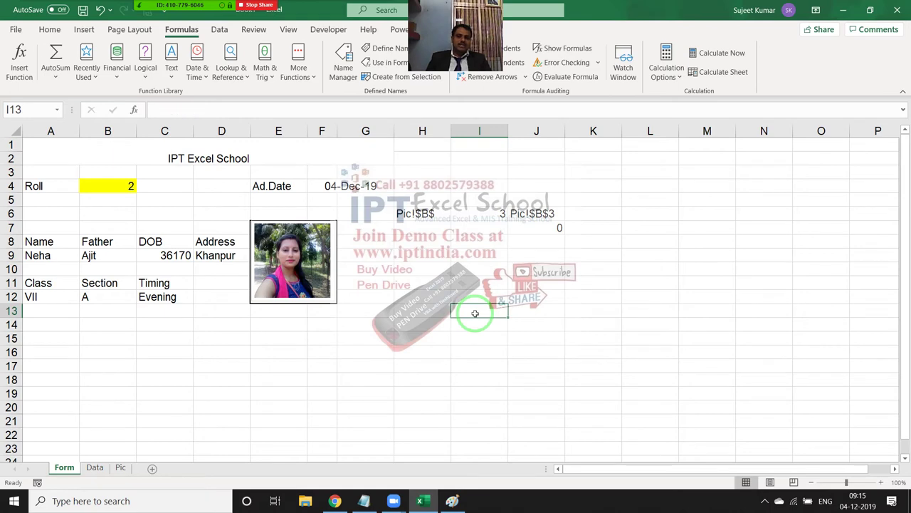
click(524, 143)
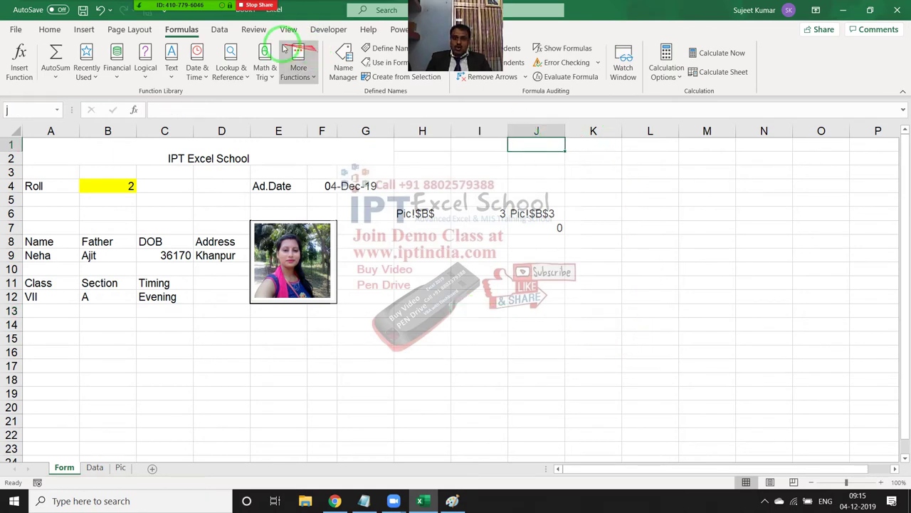
Rename the defined name j to Show and redefine it as =Form!$H$6&Form!$I$6.
click(346, 65)
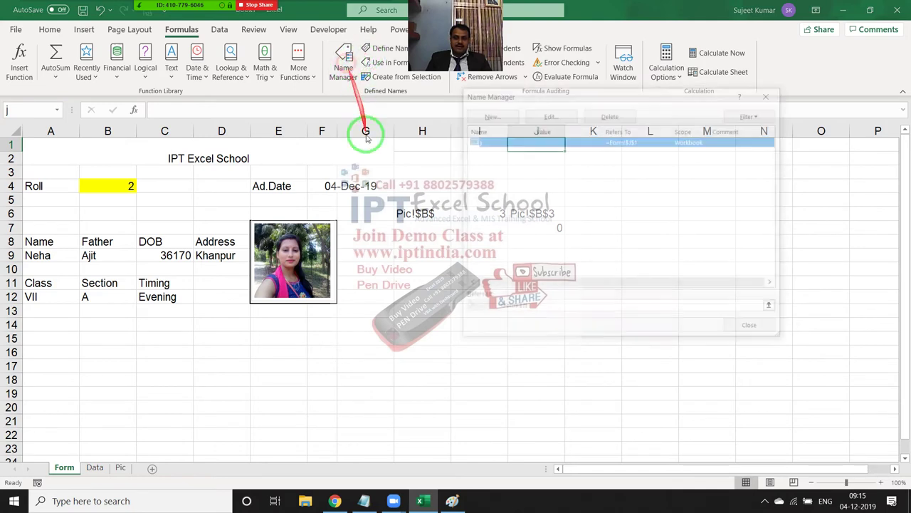
double_click(481, 133)
text(Show)
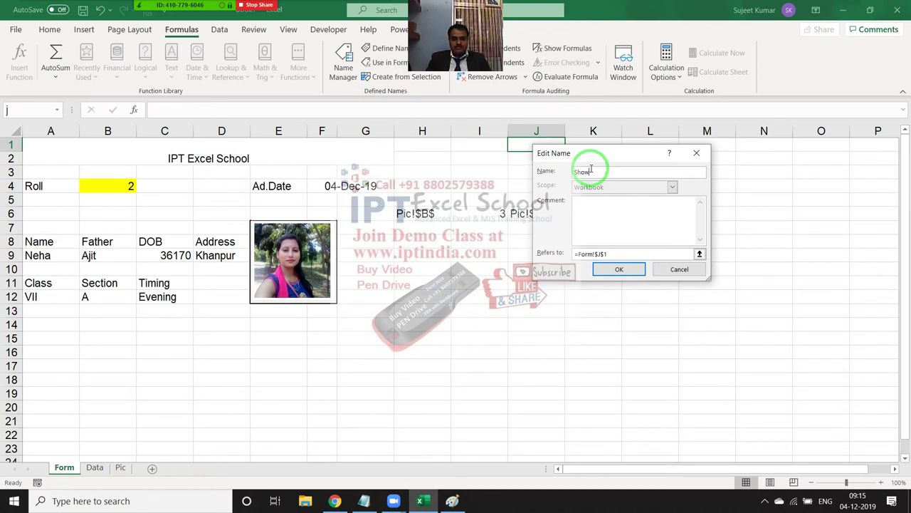
click(617, 254)
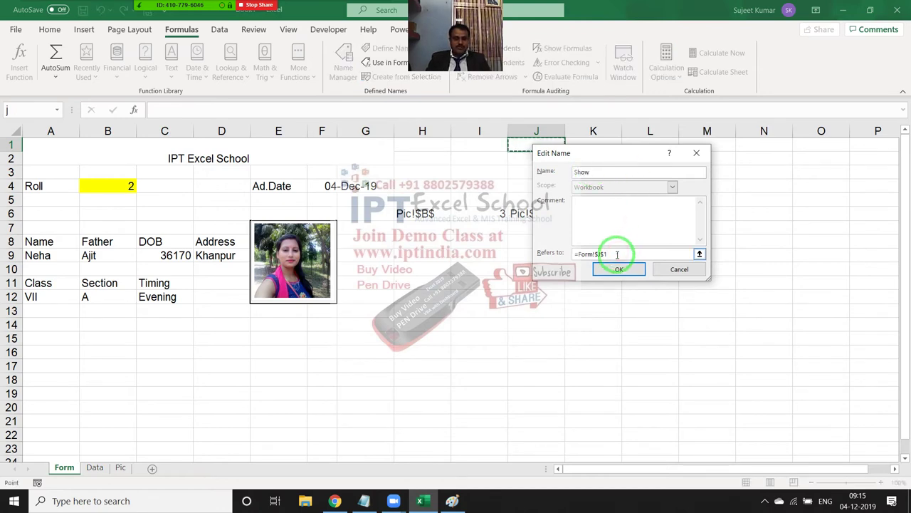
key(BackSpace)
key(BackSpace)
key(BackSpace)
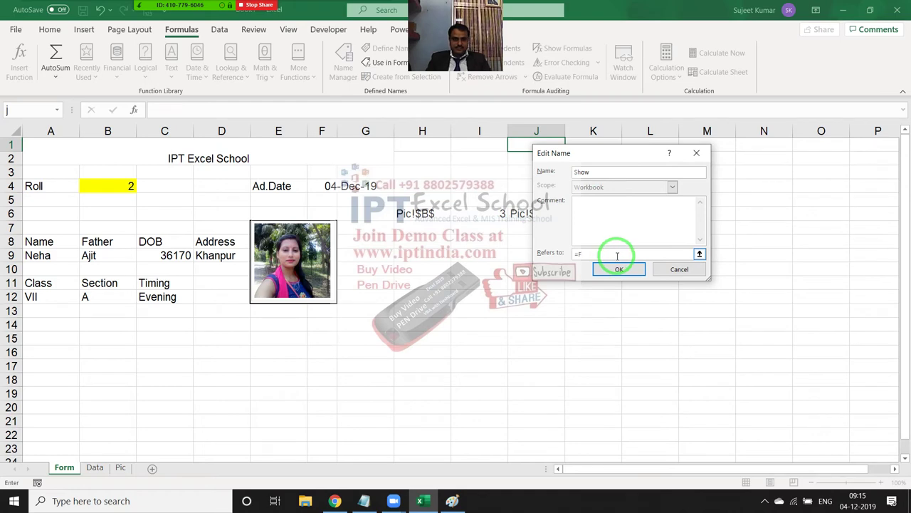
drag(599, 154, 680, 156)
key(BackSpace)
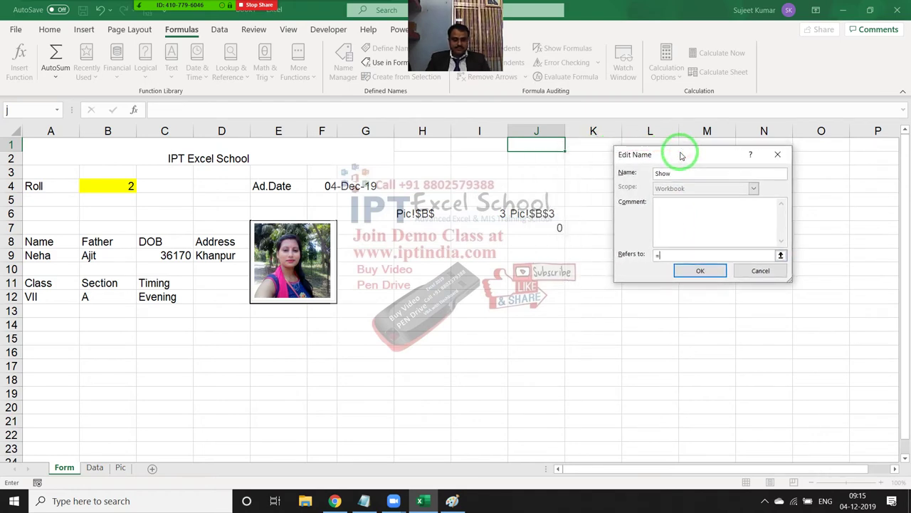
click(431, 215)
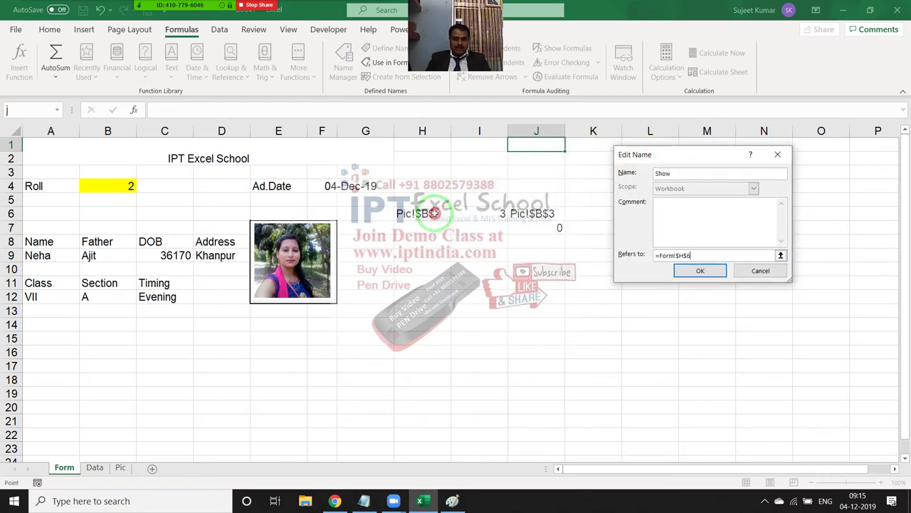
text(&)
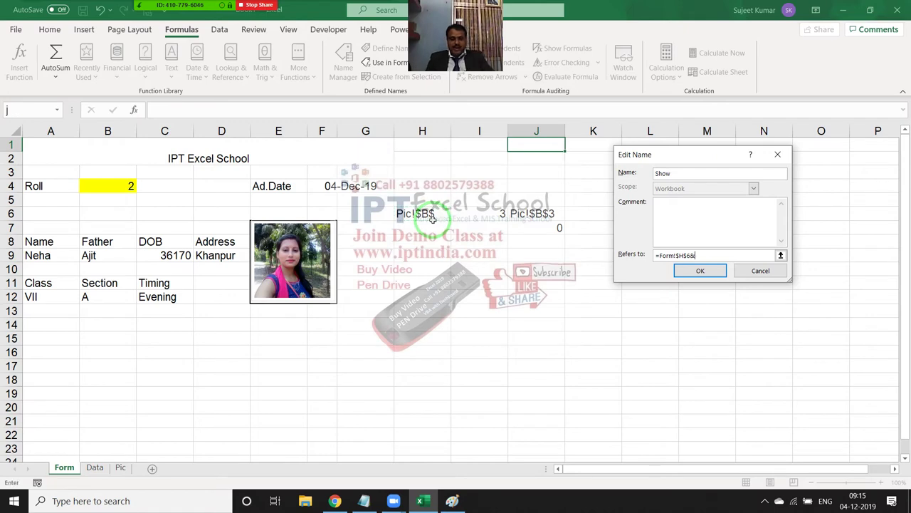
click(473, 213)
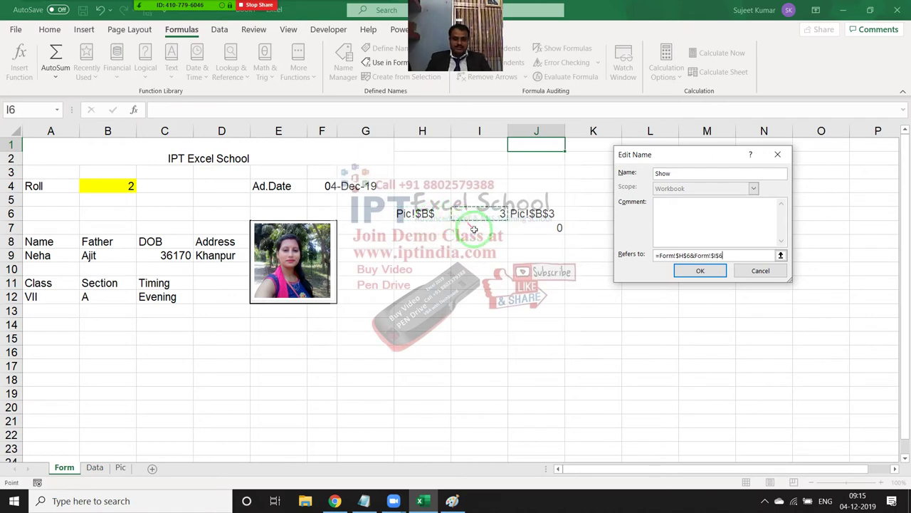
click(719, 271)
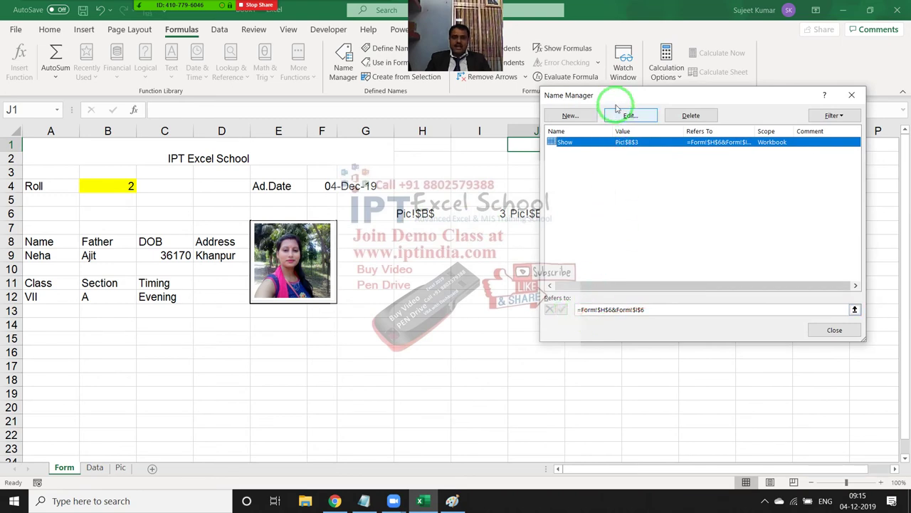
Wrap Show's definition in INDIRECT, making it =INDIRECT(Form!$H$6&Form!$I$6).
mouse_move(616, 97)
mouse_down()
mouse_move(672, 93)
mouse_move(677, 71)
mouse_up()
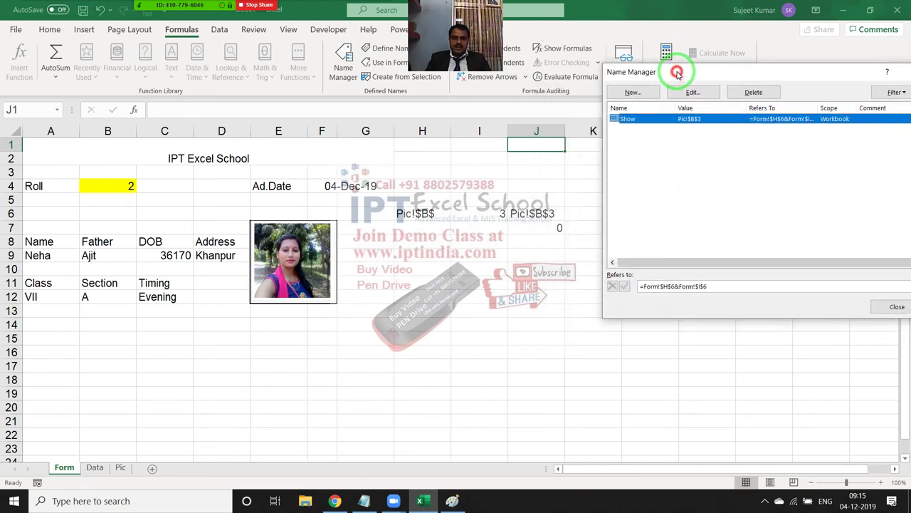
click(650, 288)
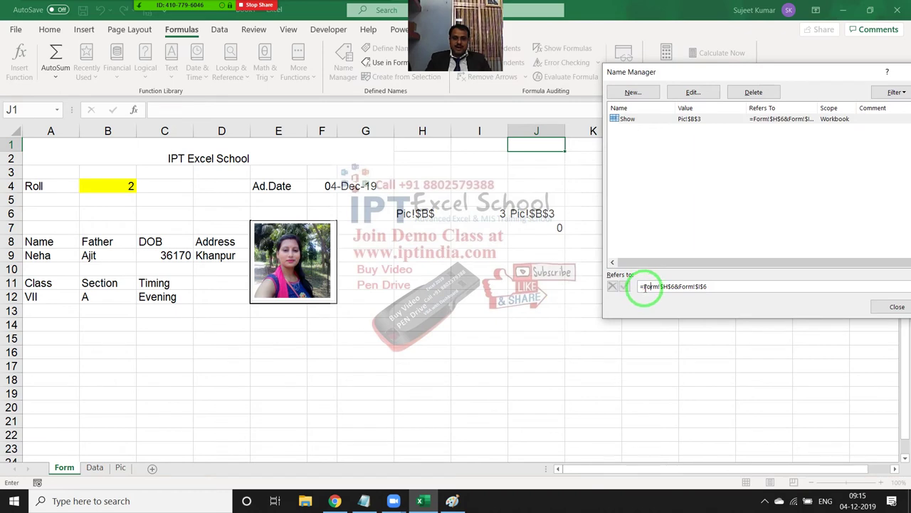
drag(642, 287, 708, 287)
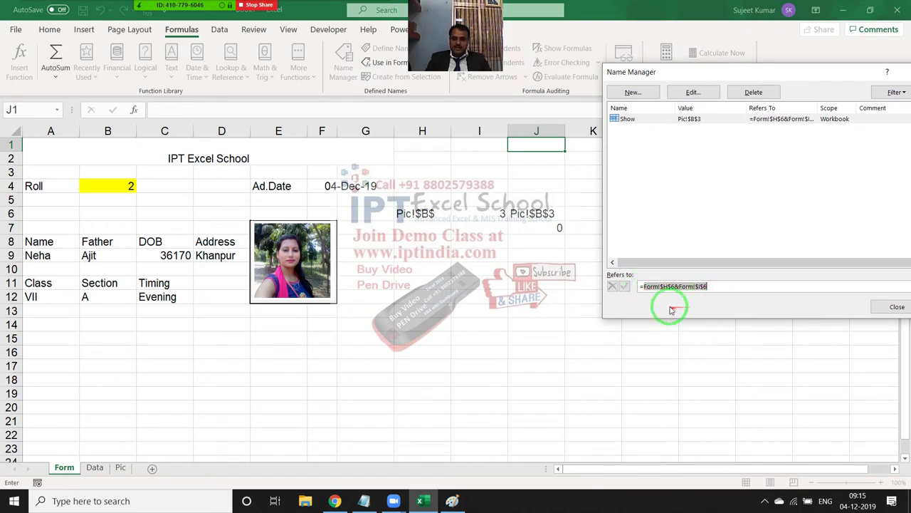
click(646, 287)
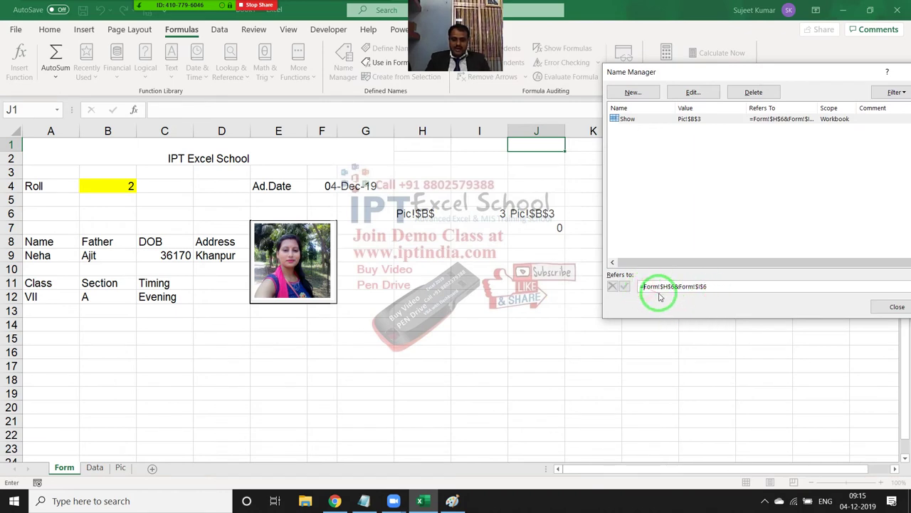
text(ind)
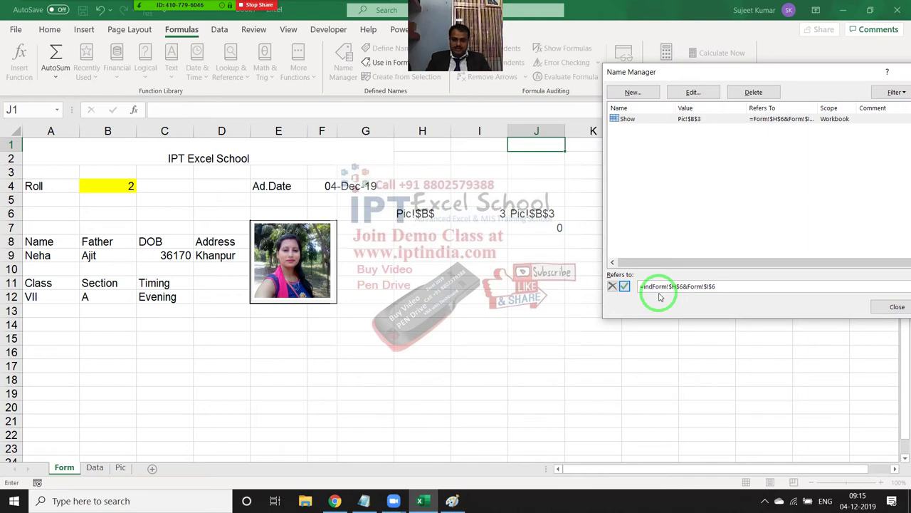
text(irect)
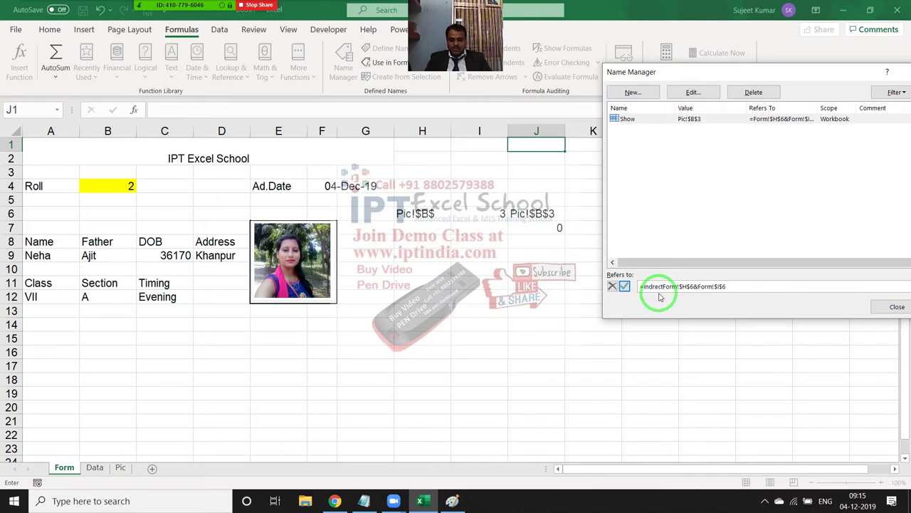
text(()
click(740, 288)
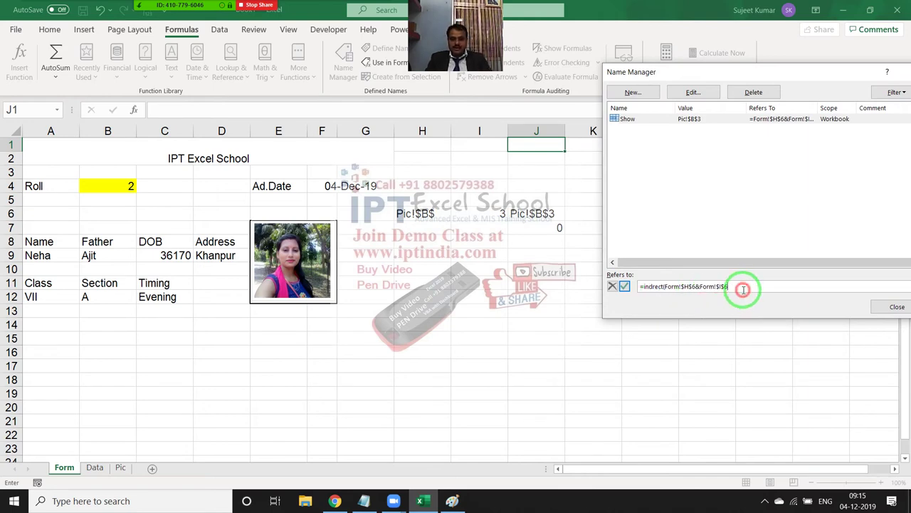
text())
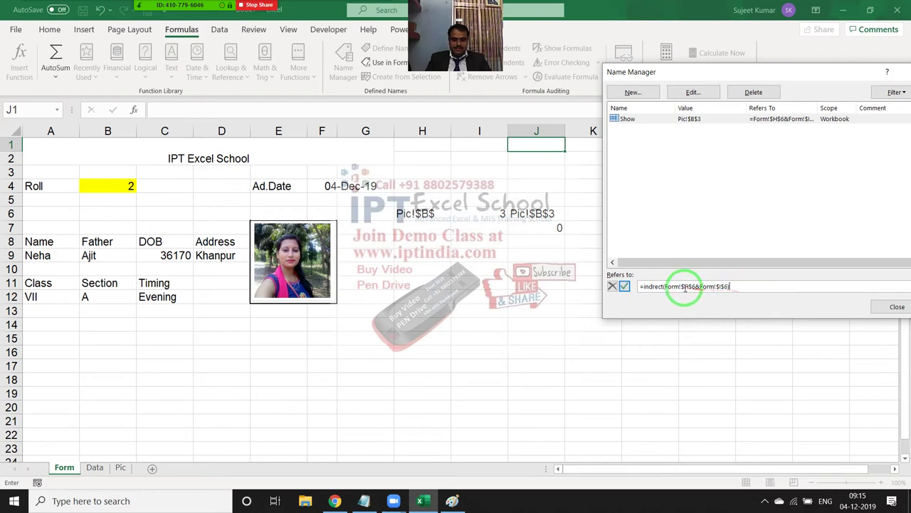
click(625, 286)
Discard an accidental edit, reconfirm Show's INDIRECT formula and preview the cells it references.
click(655, 288)
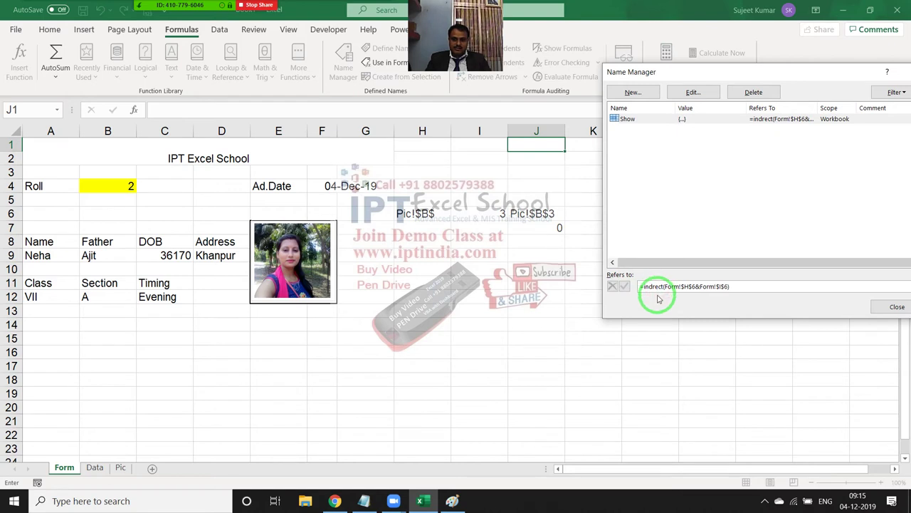
click(651, 76)
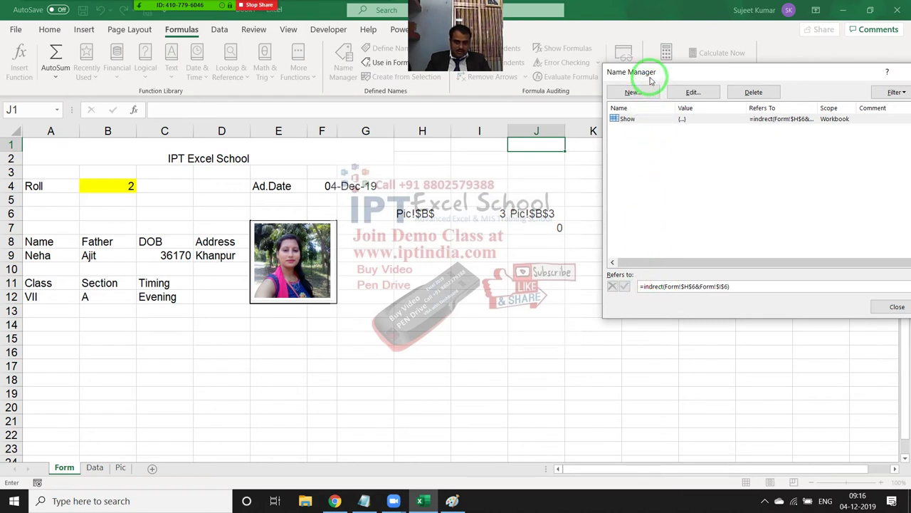
click(650, 216)
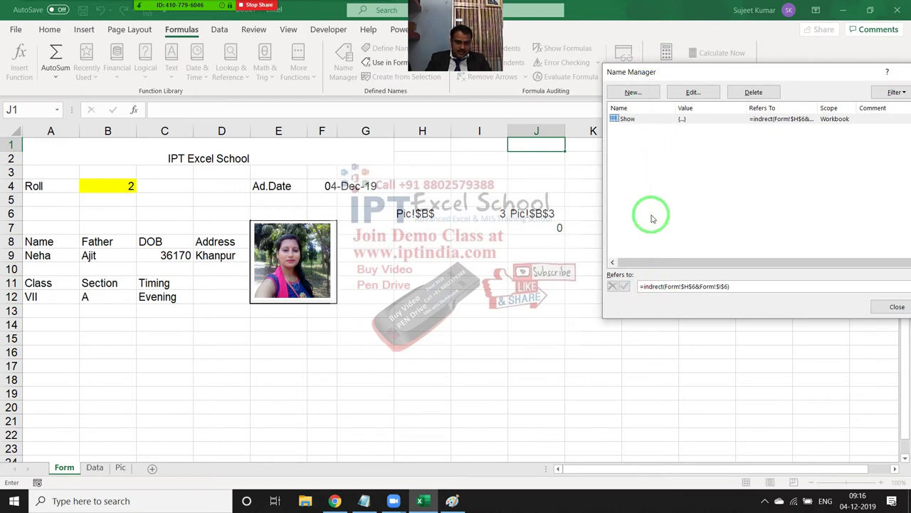
key(Left)
key(Escape)
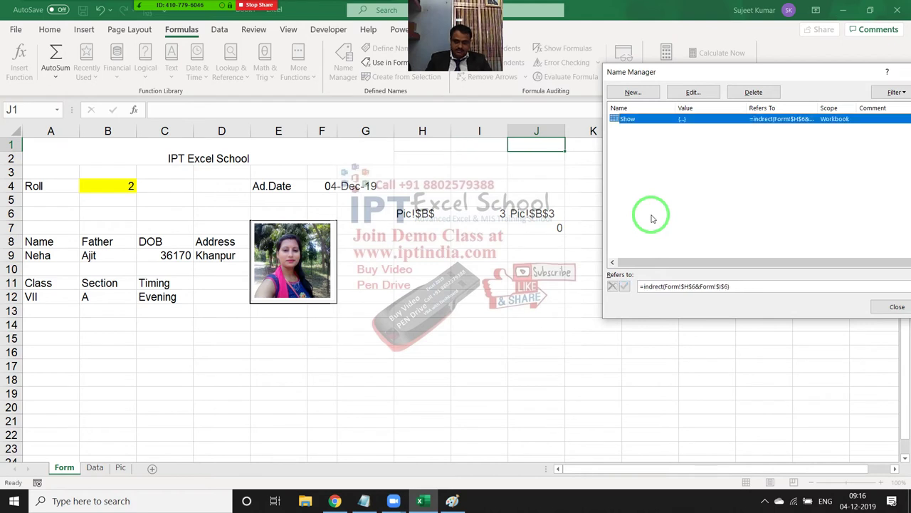
click(655, 287)
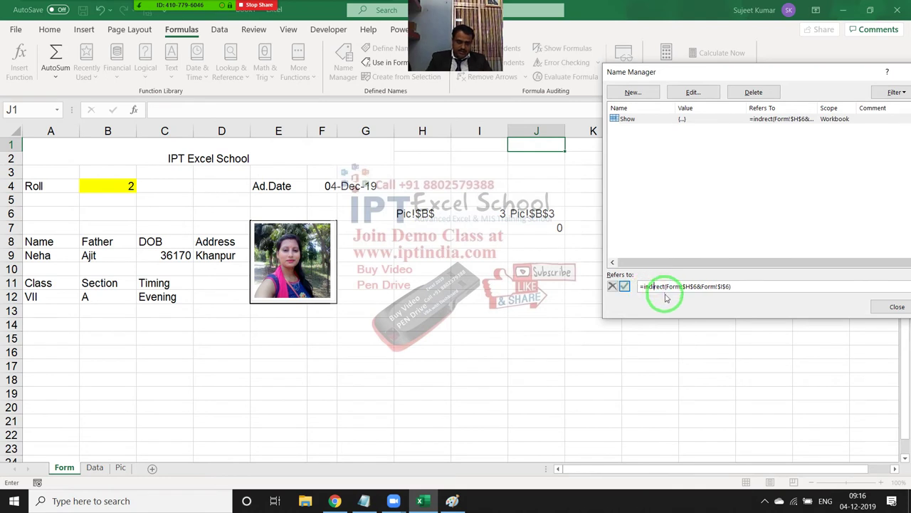
click(625, 287)
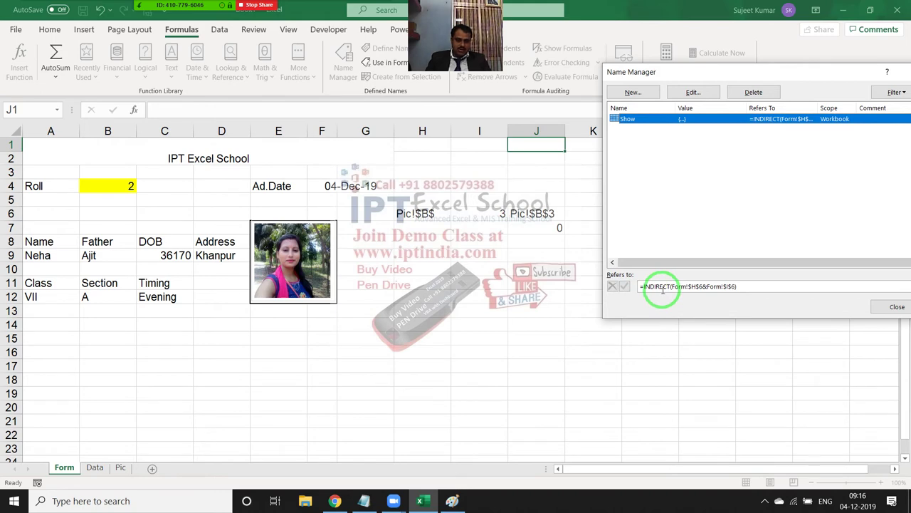
click(662, 287)
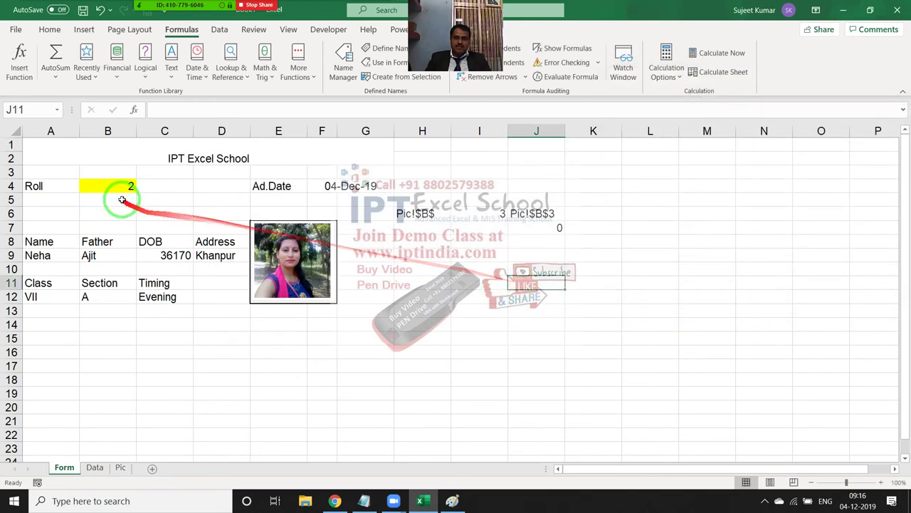
click(122, 188)
text(1)
key(Return)
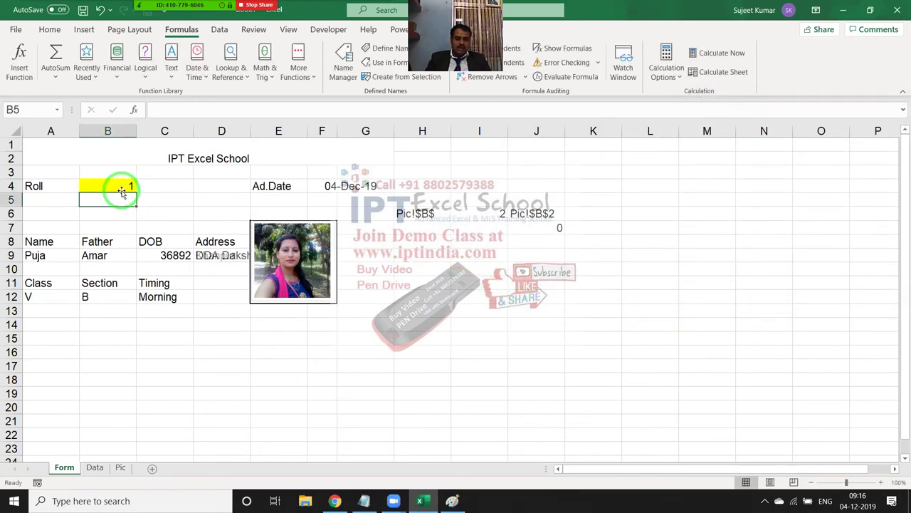
click(121, 188)
text(2)
key(Return)
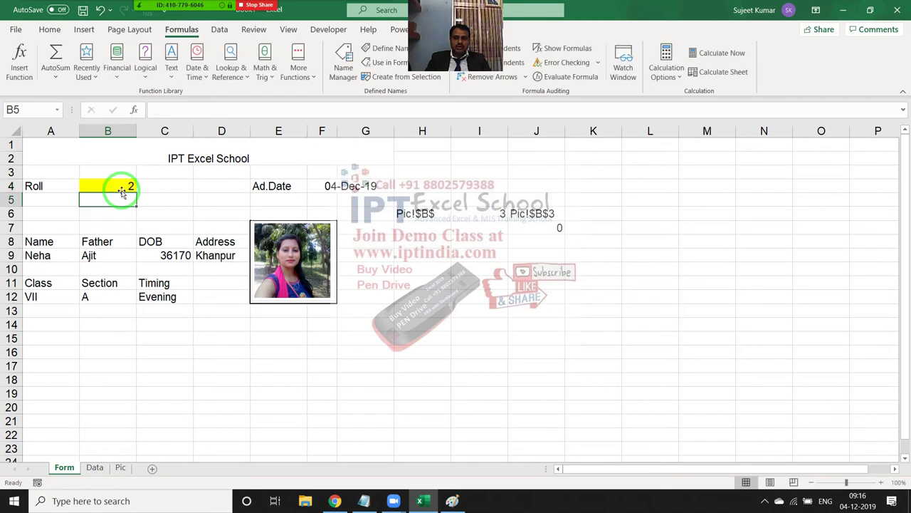
click(122, 188)
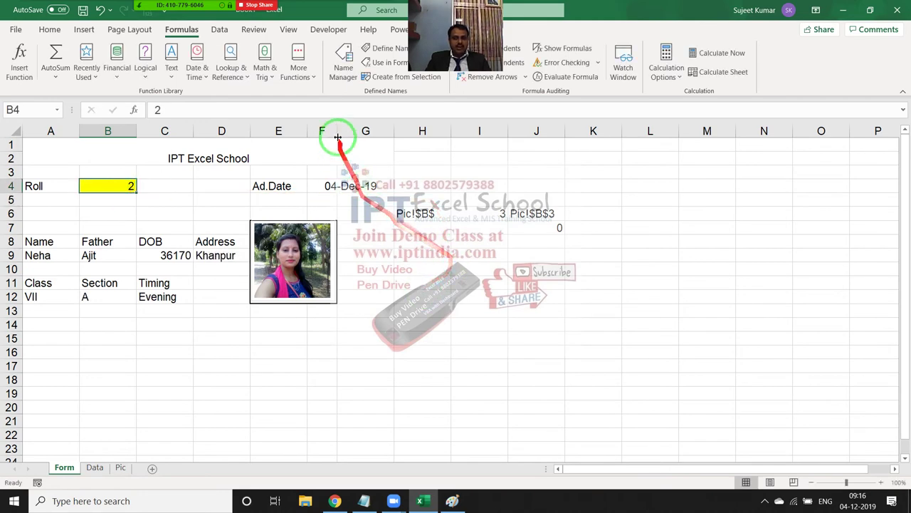
click(343, 63)
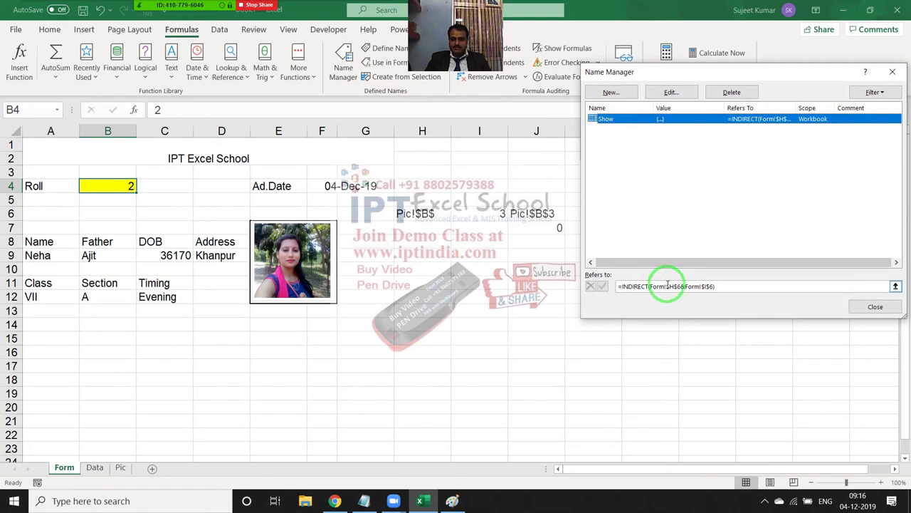
key(Escape)
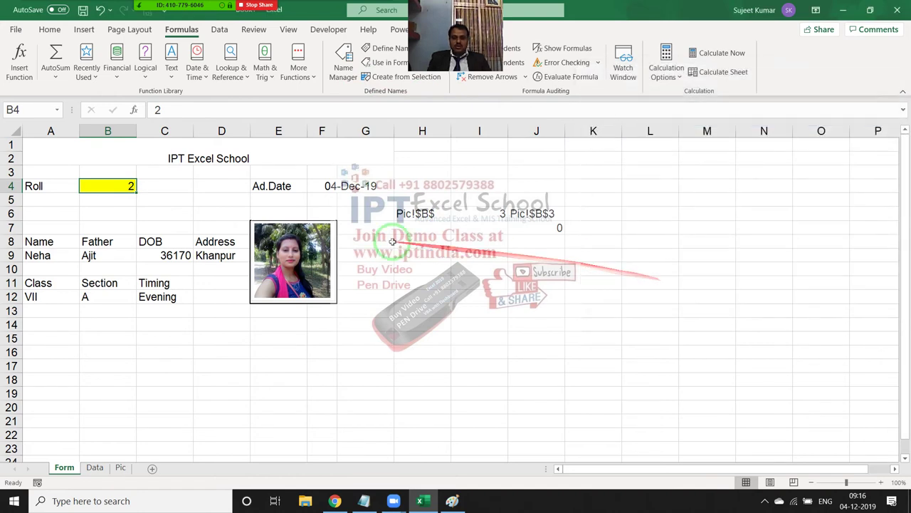
drag(397, 235, 411, 110)
click(343, 64)
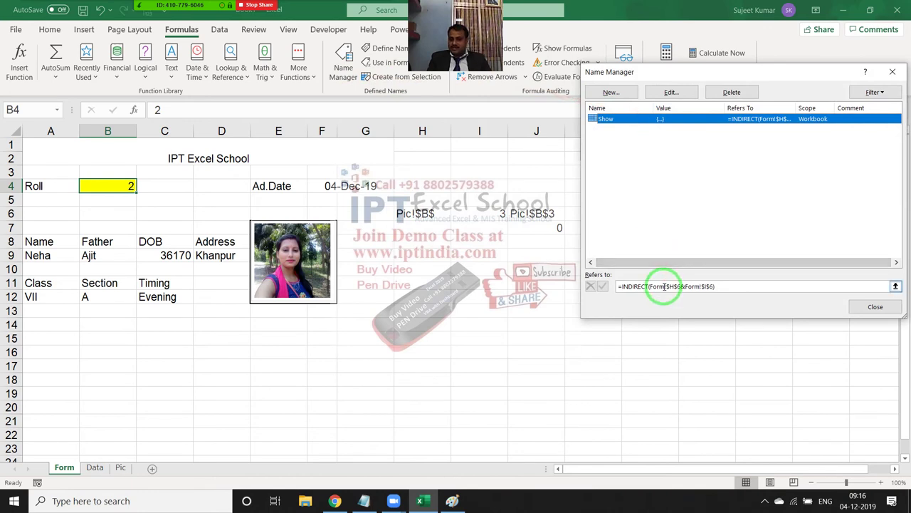
key(Escape)
click(294, 263)
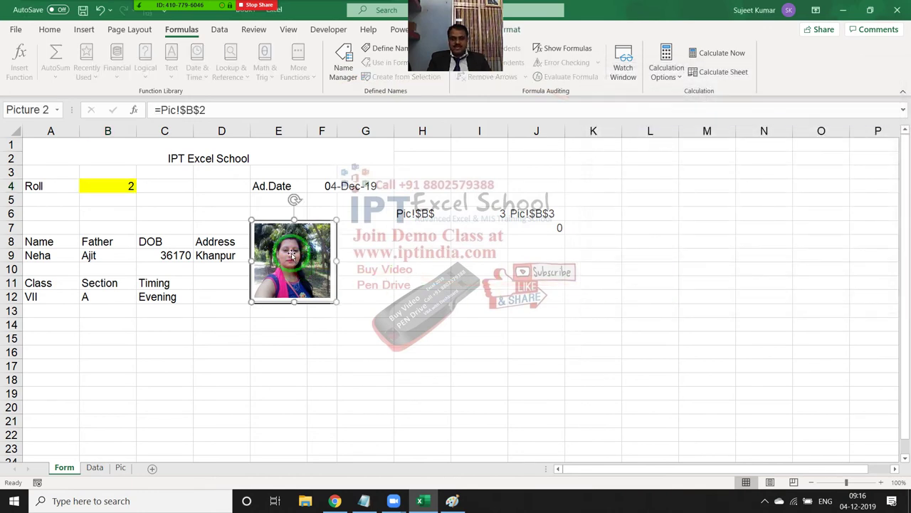
Replace the photo's =Pic!$B$2 link with =Show in the formula bar.
click(220, 111)
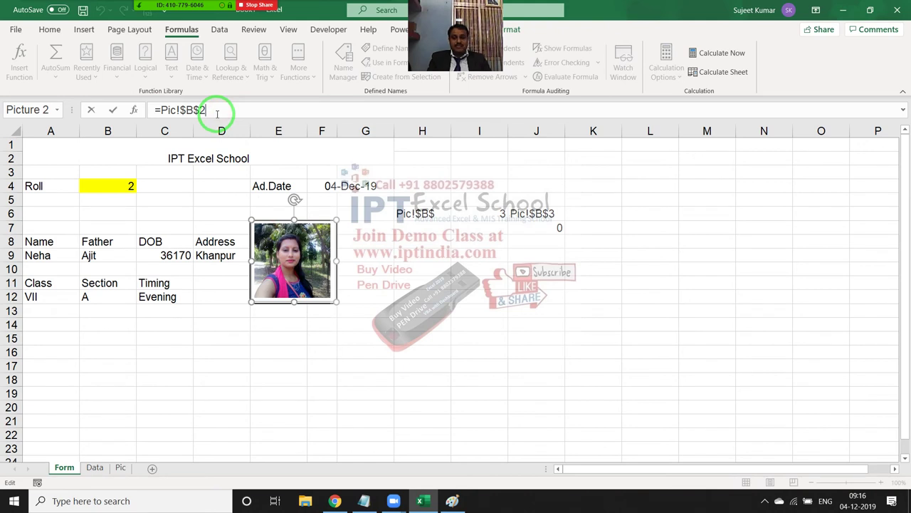
drag(217, 111, 165, 97)
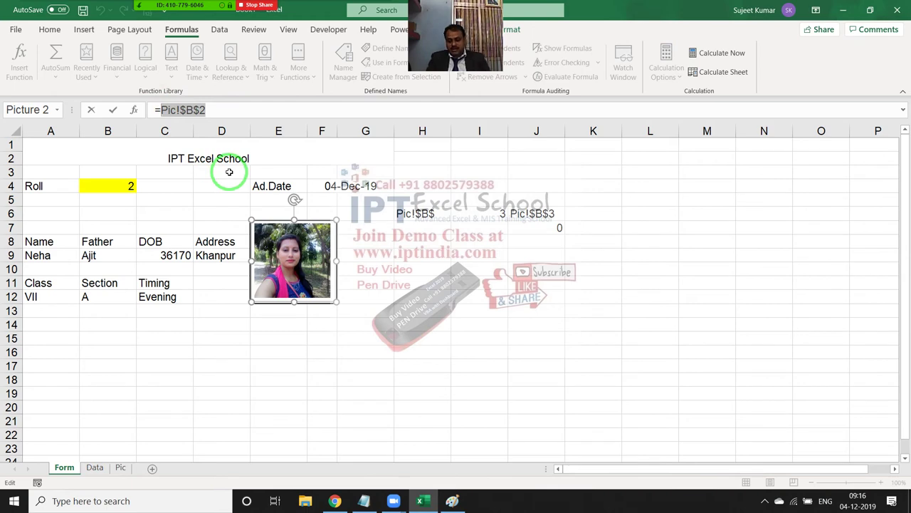
text(Show)
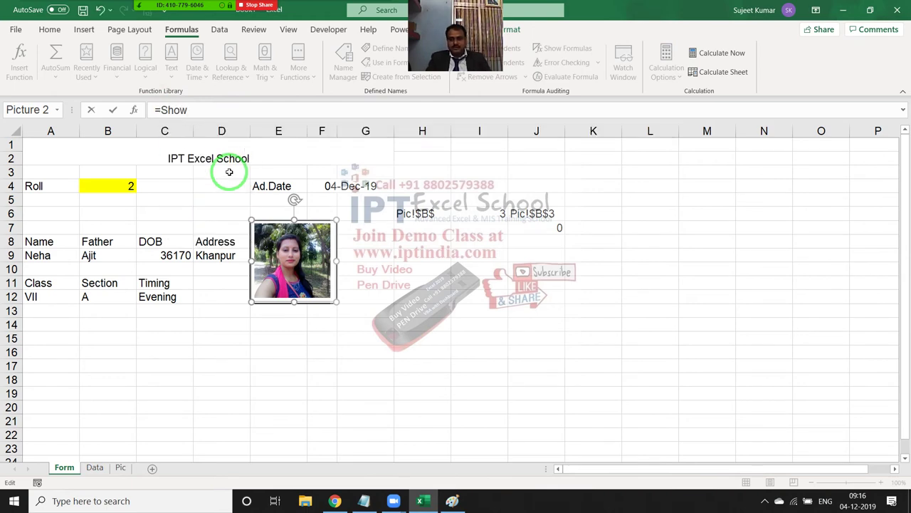
key(Return)
click(125, 225)
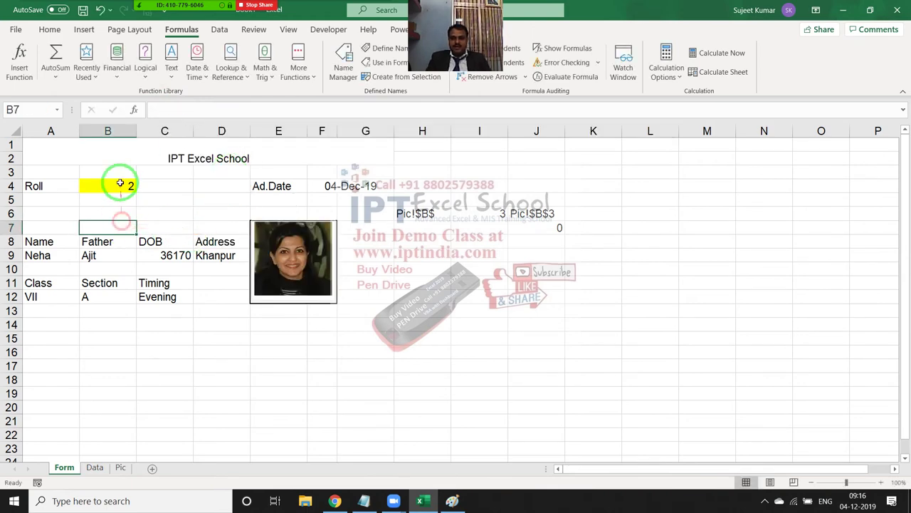
double_click(121, 184)
key(BackSpace)
text(1)
key(Return)
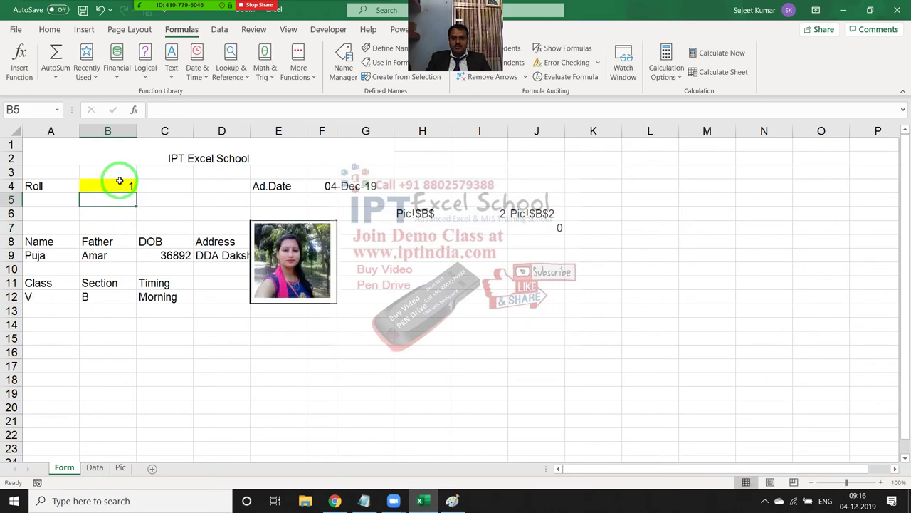
double_click(120, 182)
key(BackSpace)
text(2)
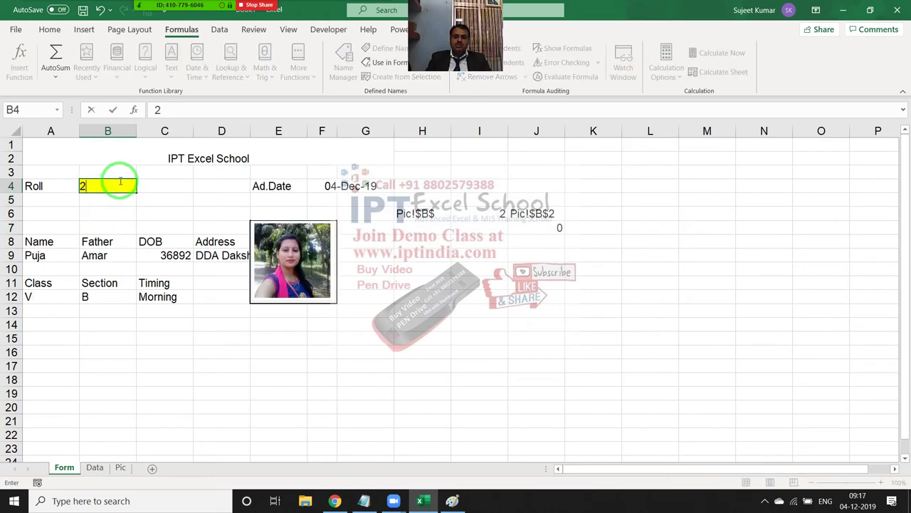
key(Return)
click(120, 181)
text(1)
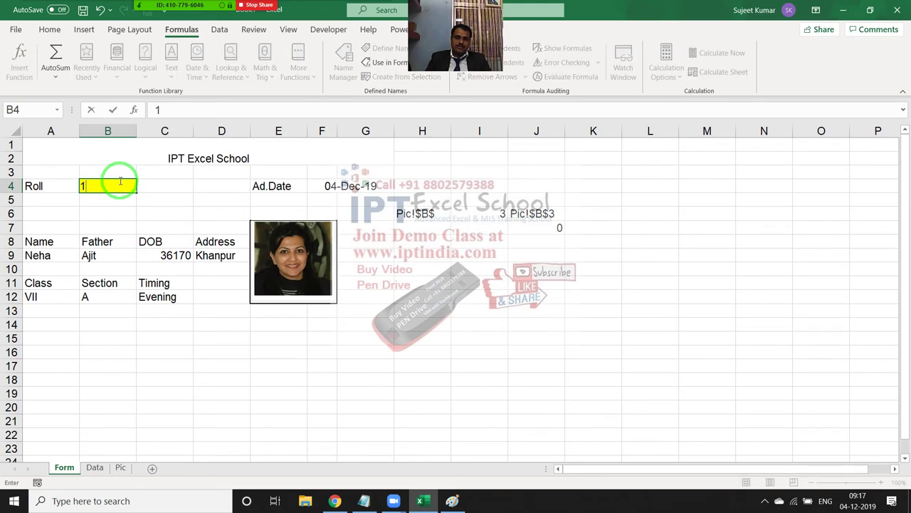
key(Return)
click(120, 183)
text(2)
key(Return)
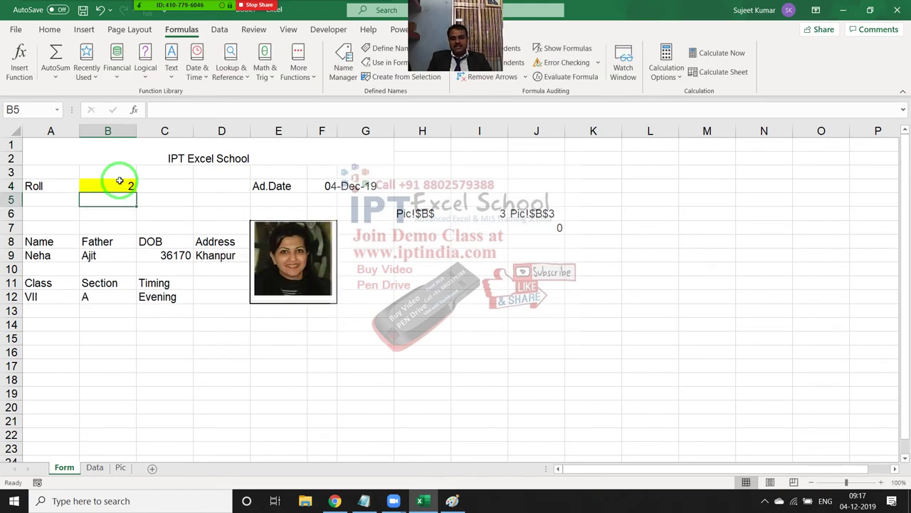
key(Down)
key(Down)
key(Down)
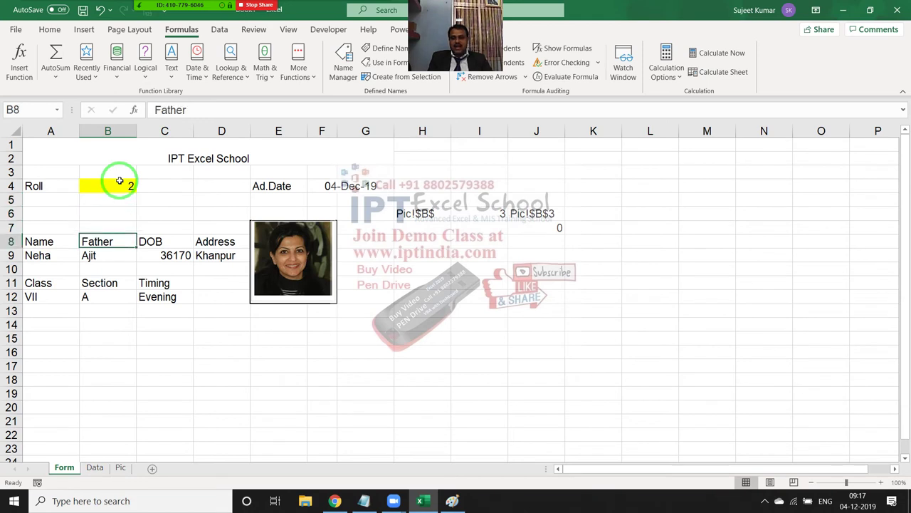
key(Down)
key(Right)
key(Right)
key(Right)
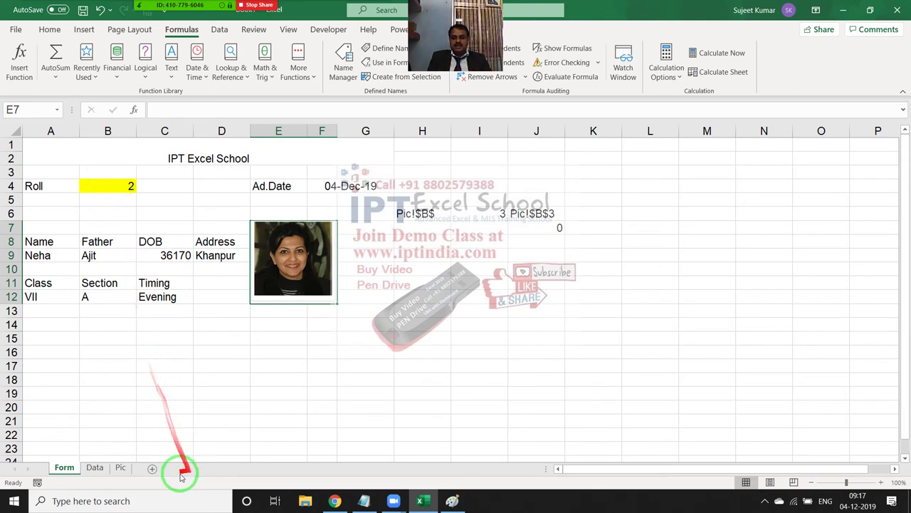
Insert Sheet4, put =A1 in C6 and enter 20 in A1.
click(153, 469)
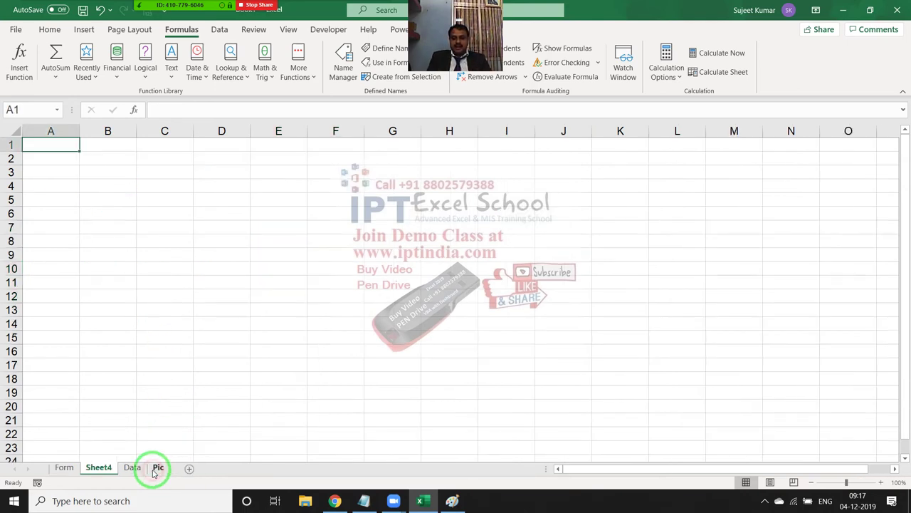
click(93, 155)
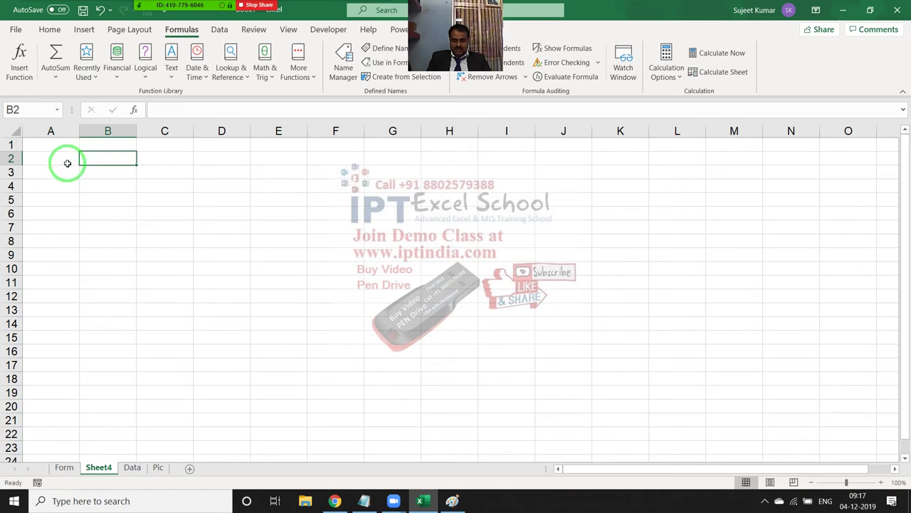
click(68, 146)
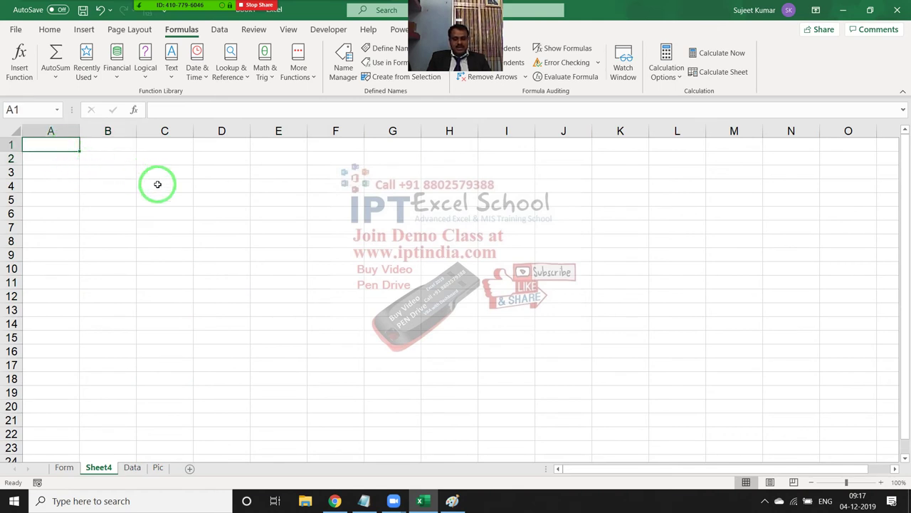
click(191, 212)
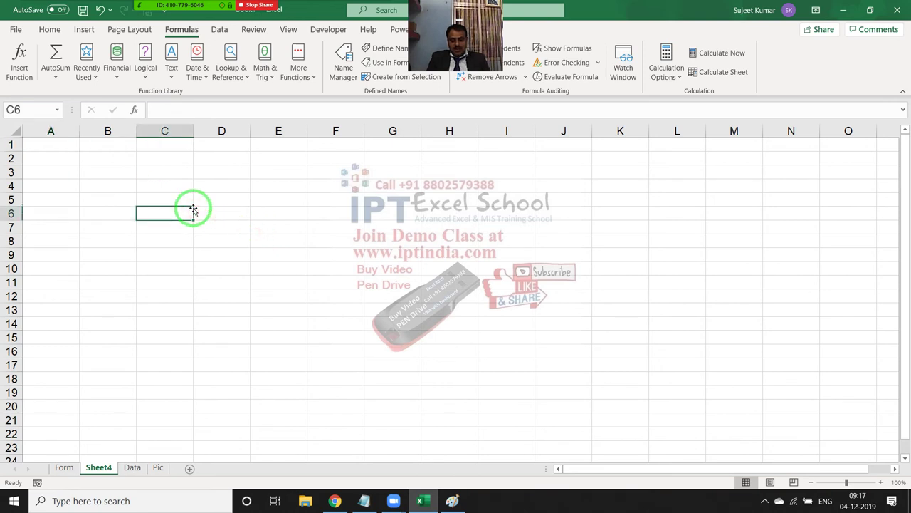
text(=A1)
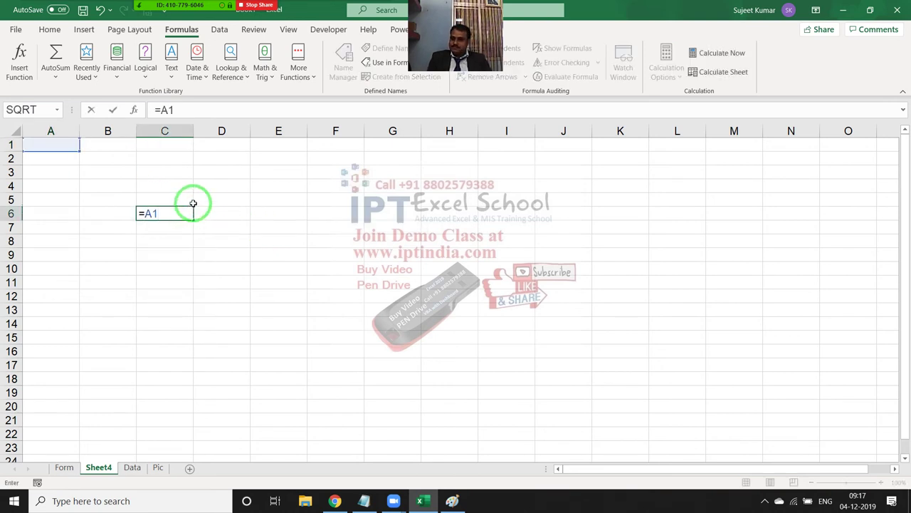
key(Return)
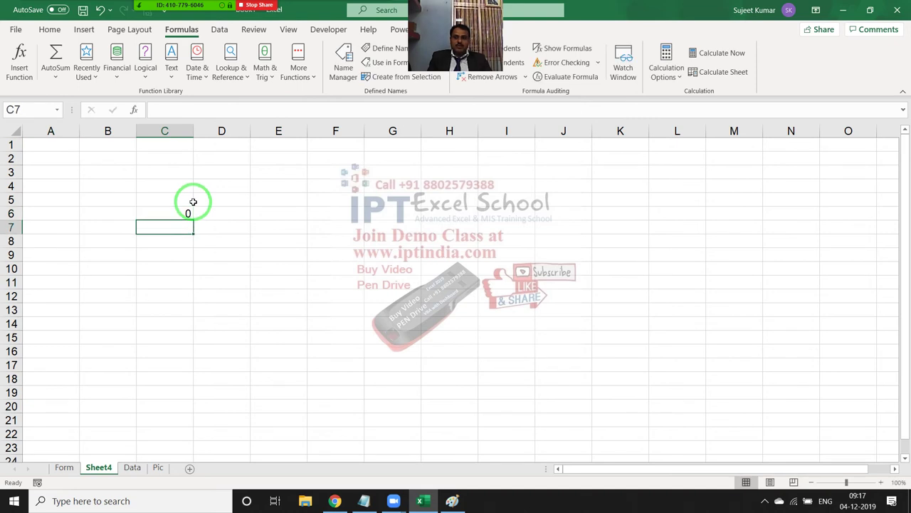
click(74, 140)
text(20)
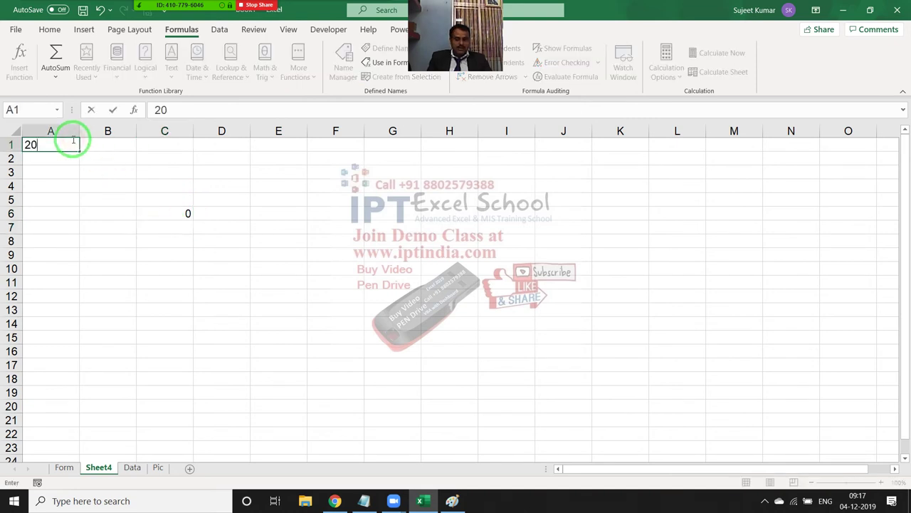
key(Return)
Enter the text A1 in cell B6.
click(72, 140)
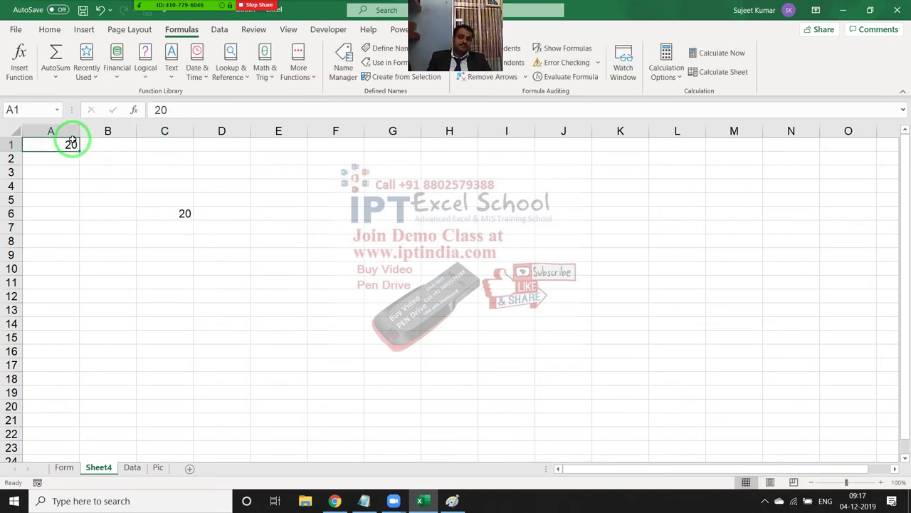
key(Return)
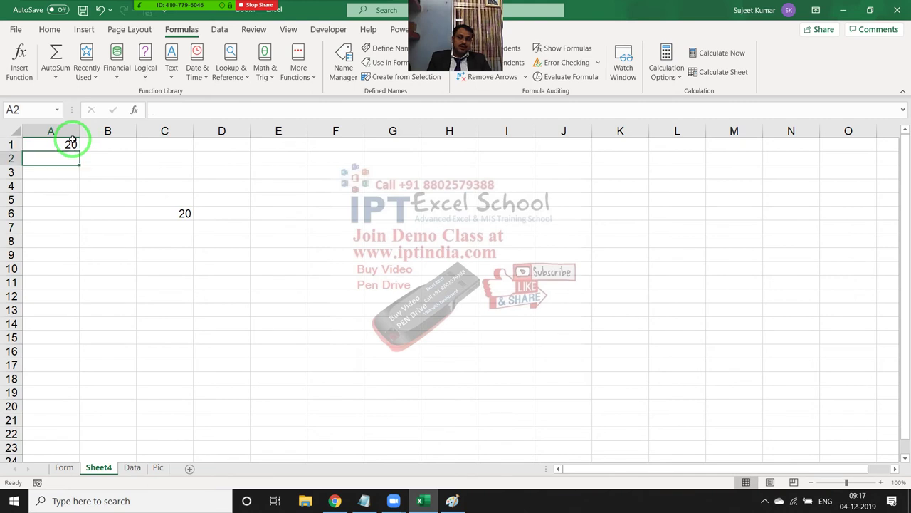
key(Return)
key(Return)
key(Return)
key(Return)
key(Right)
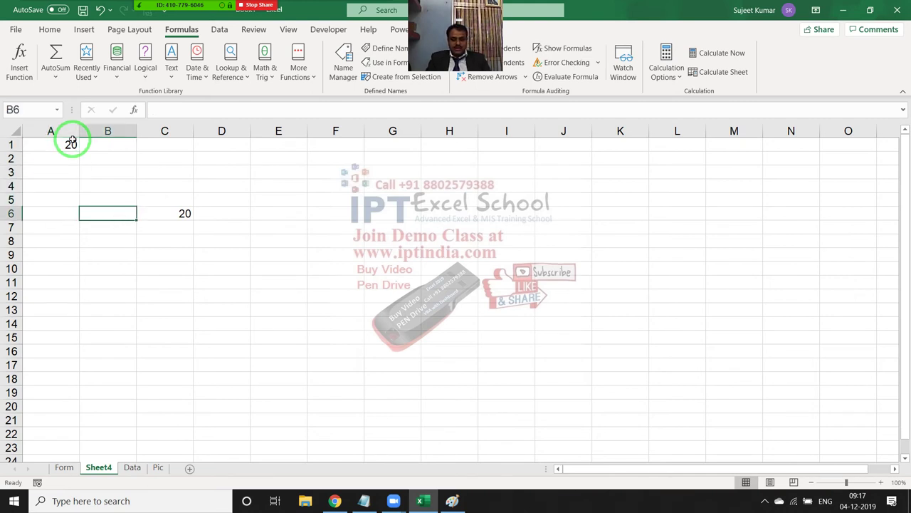
text(="A1)
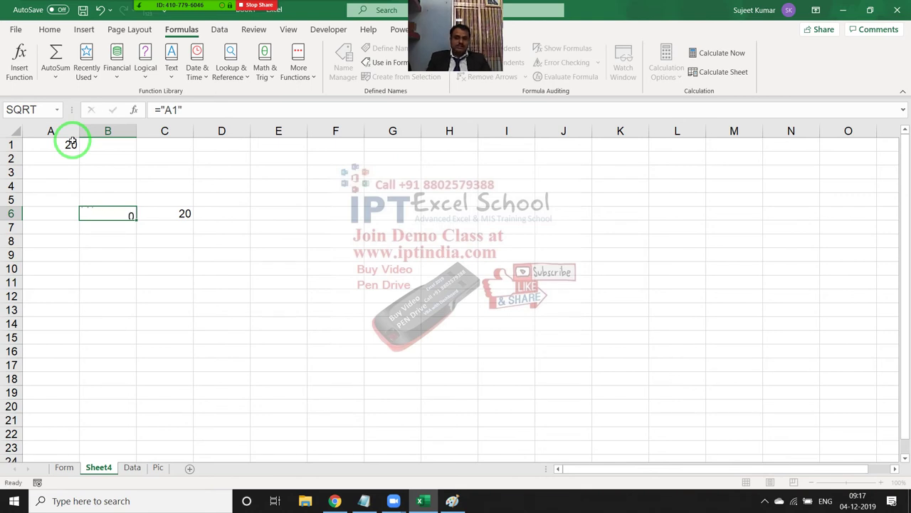
key(Return)
key(Up)
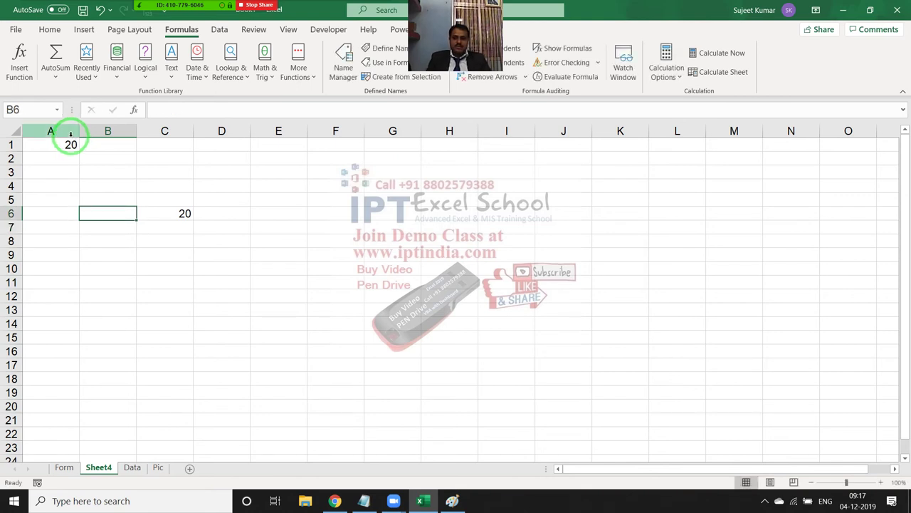
text(A1)
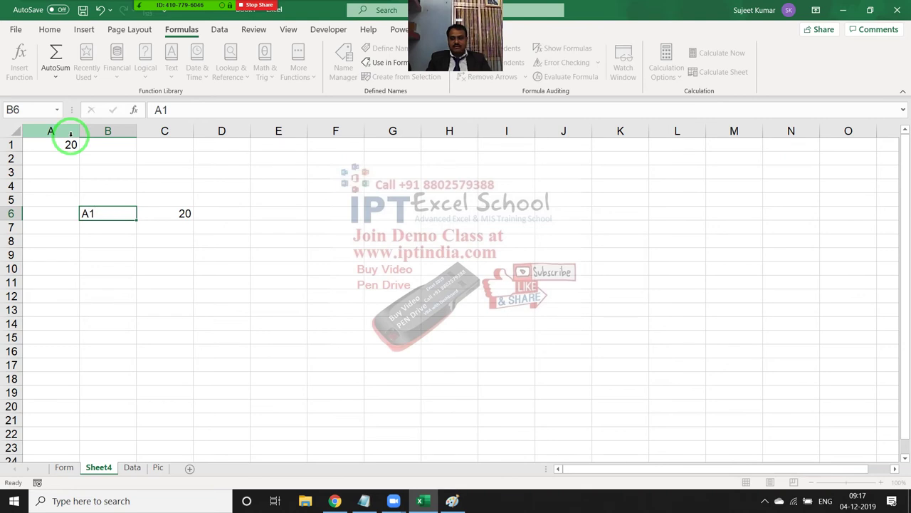
key(Return)
Make C6 a formula referencing B6 (=B6).
key(Right)
key(Up)
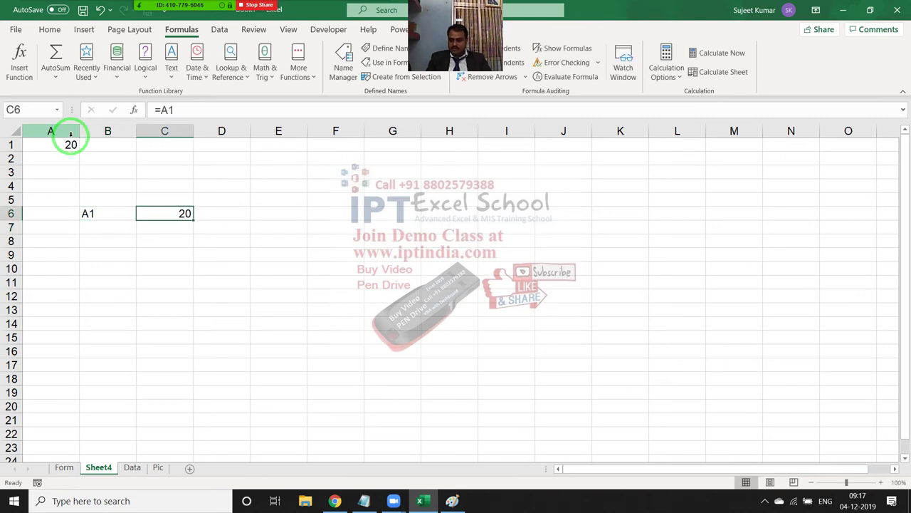
text(=)
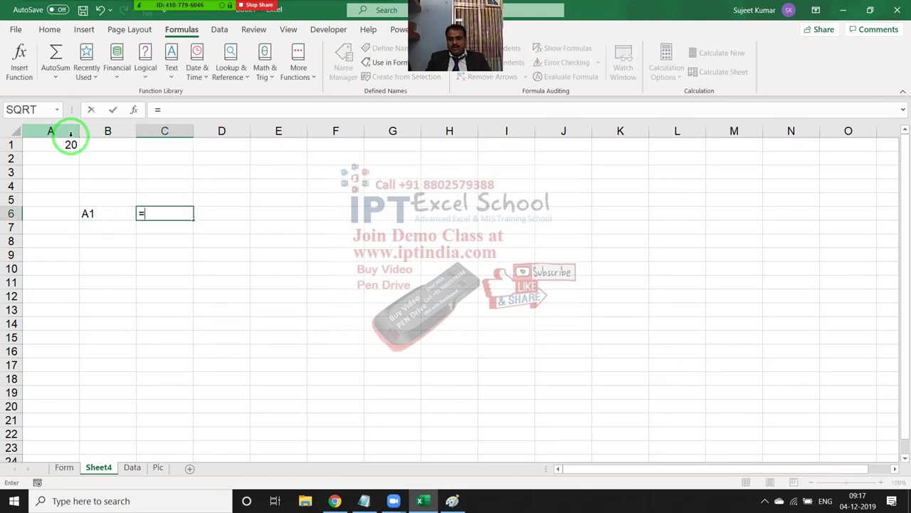
key(Left)
key(Return)
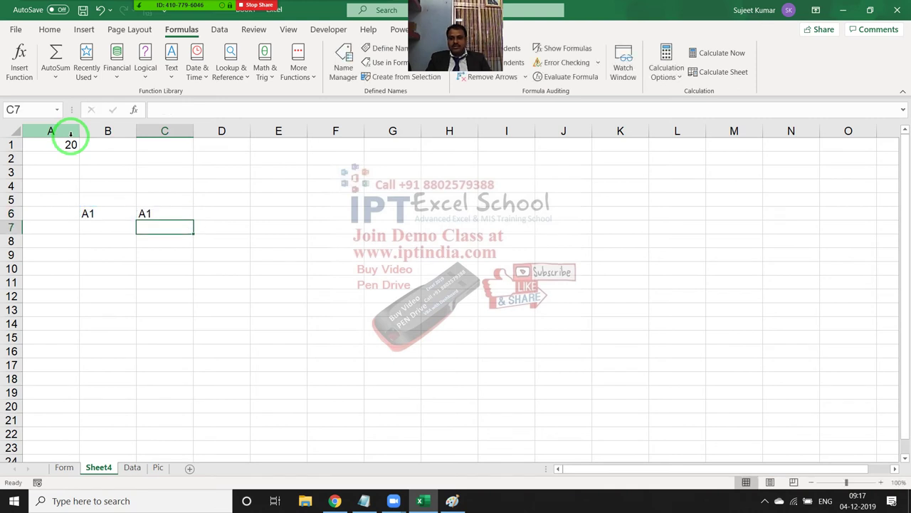
Review the contents of A1, B6 and C6.
key(Up)
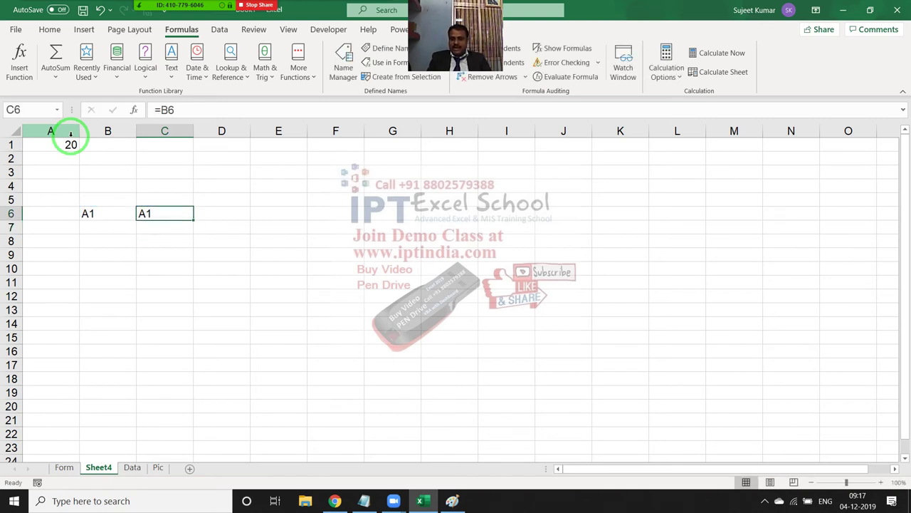
key(Left)
click(68, 145)
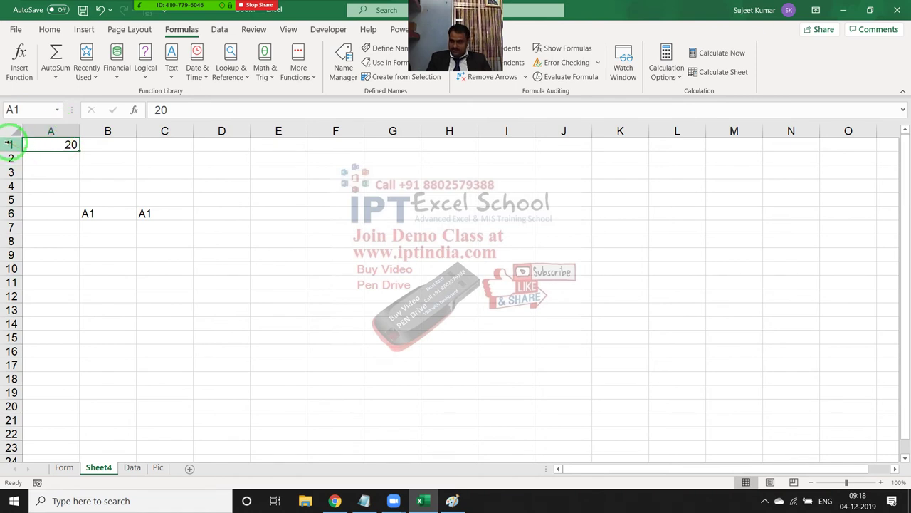
click(92, 213)
click(150, 215)
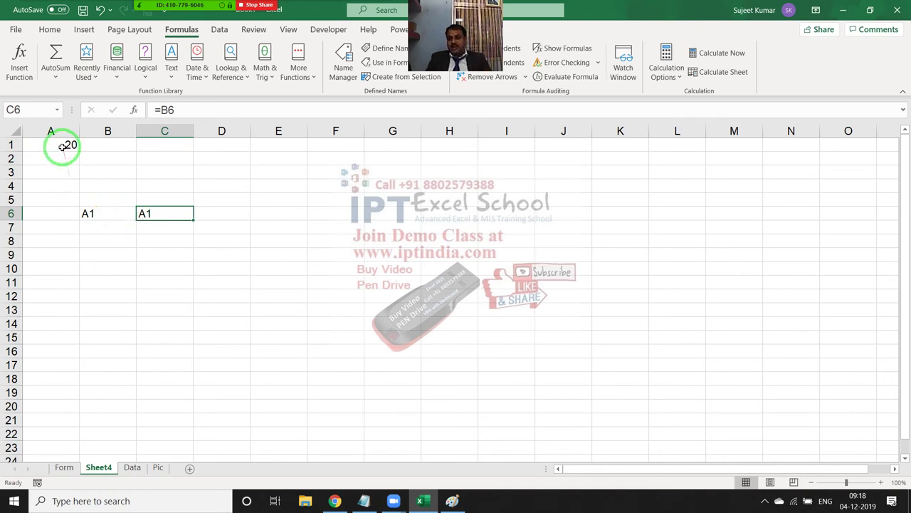
Enter =INDIRECT(B6) in C6 so it returns 20 from A1.
drag(68, 149, 187, 200)
text(=in)
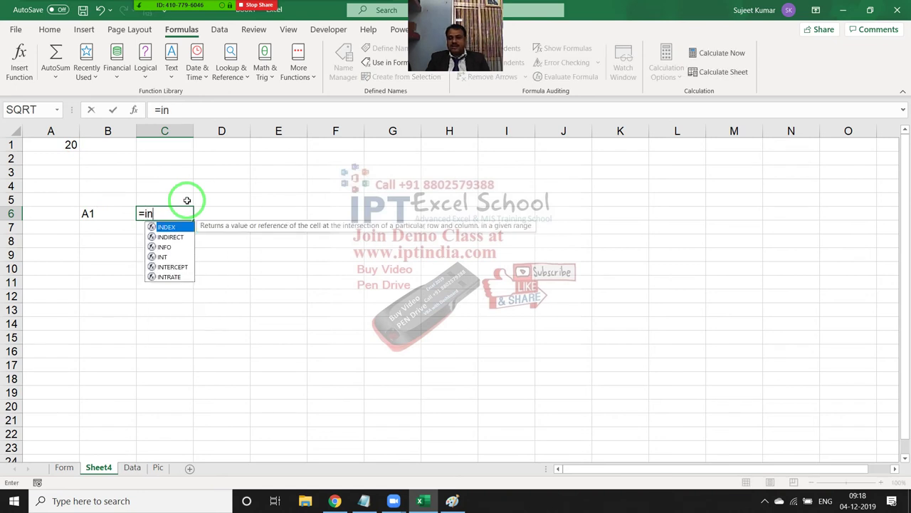
key(Down)
key(Tab)
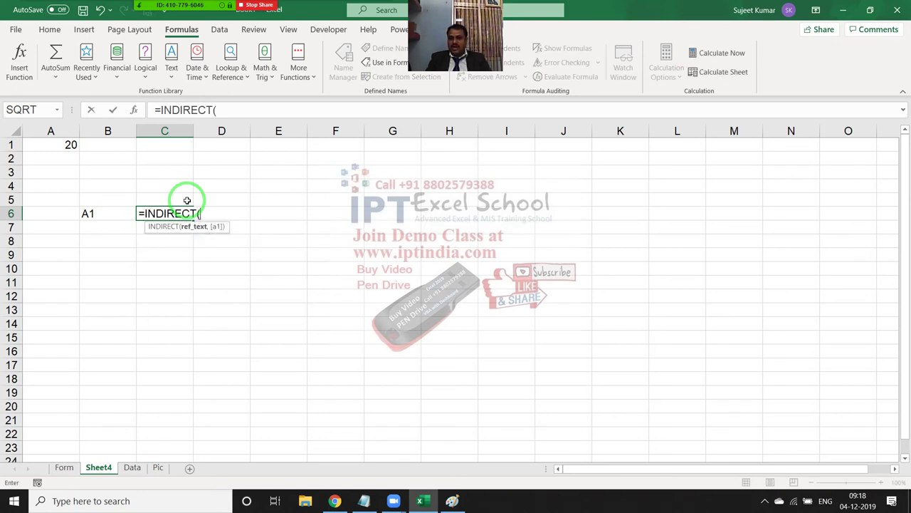
click(111, 215)
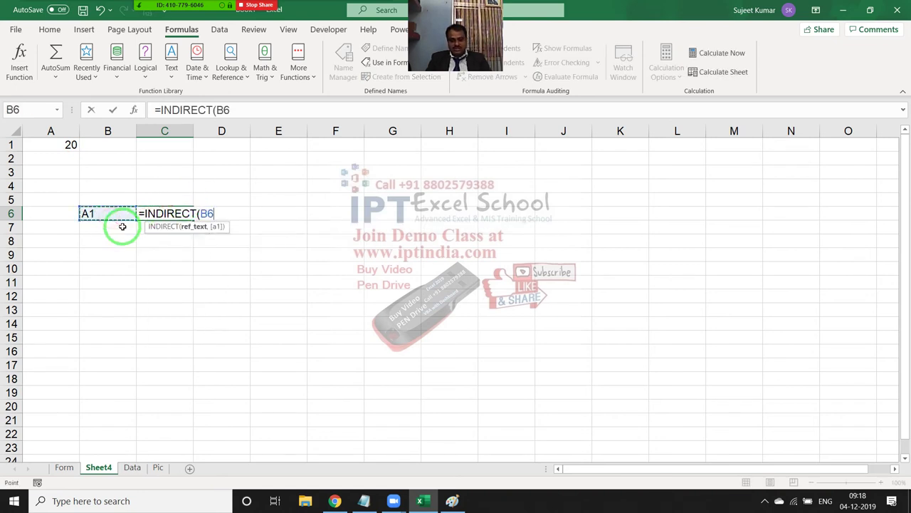
text())
key(Return)
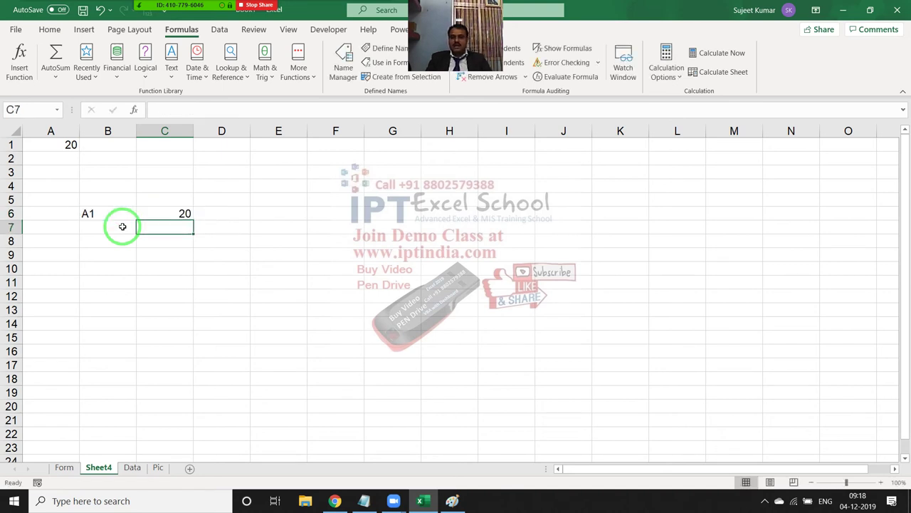
click(183, 213)
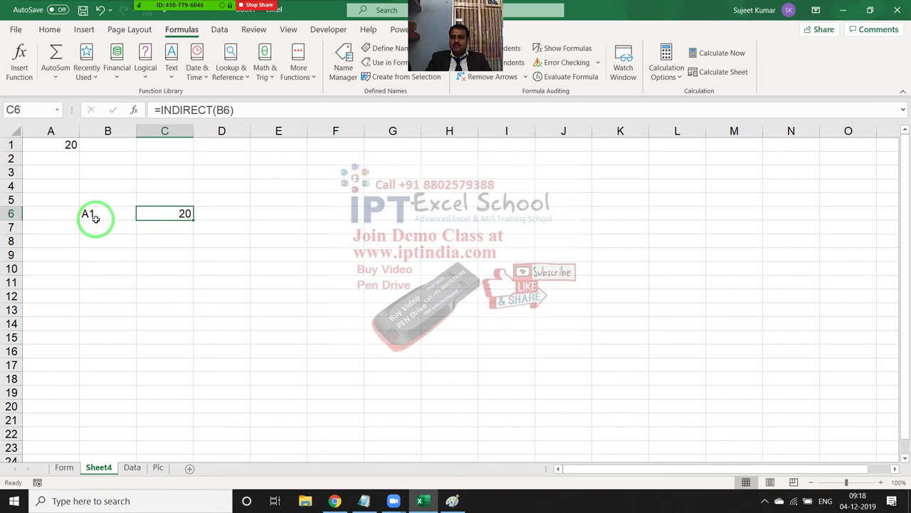
click(62, 146)
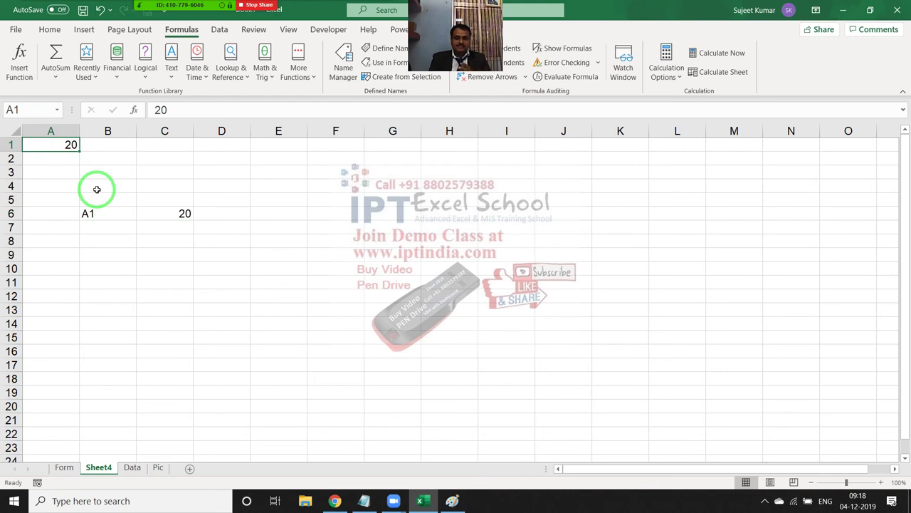
Check the Form photo's formula, then copy cell B3 on the Pic sheet.
click(68, 467)
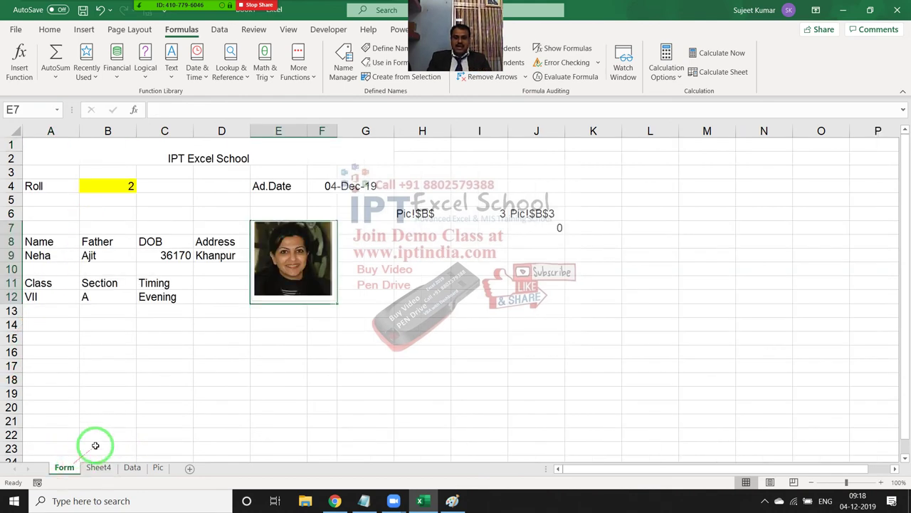
click(279, 300)
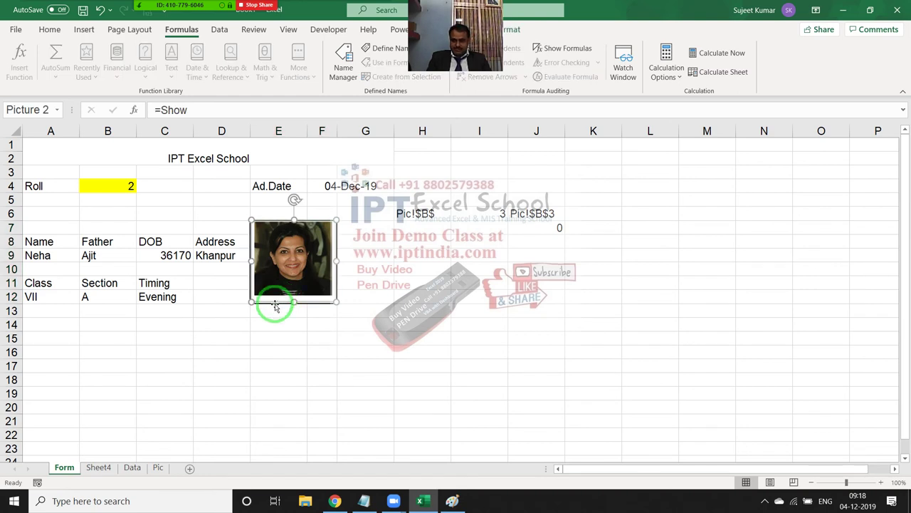
click(158, 467)
click(114, 304)
key(Up)
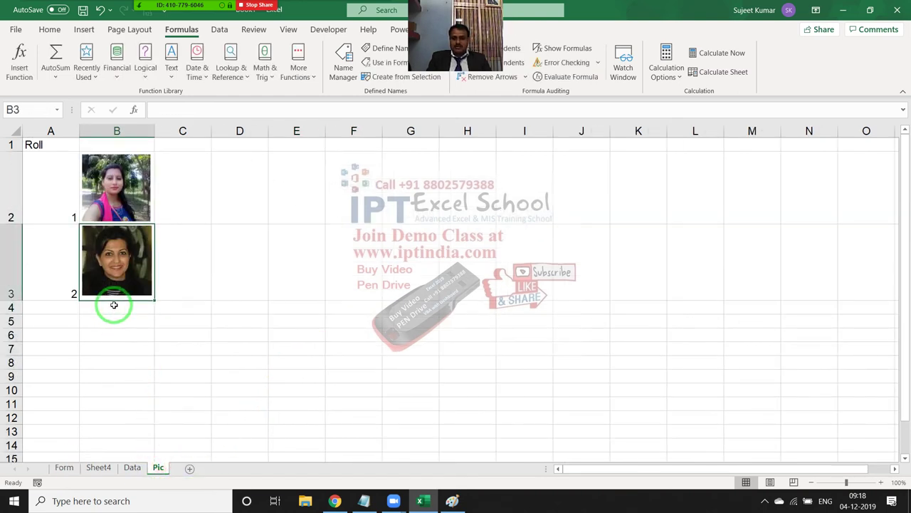
key(ctrl+c)
Paste the copied cell at F6 as a Linked Picture.
click(336, 334)
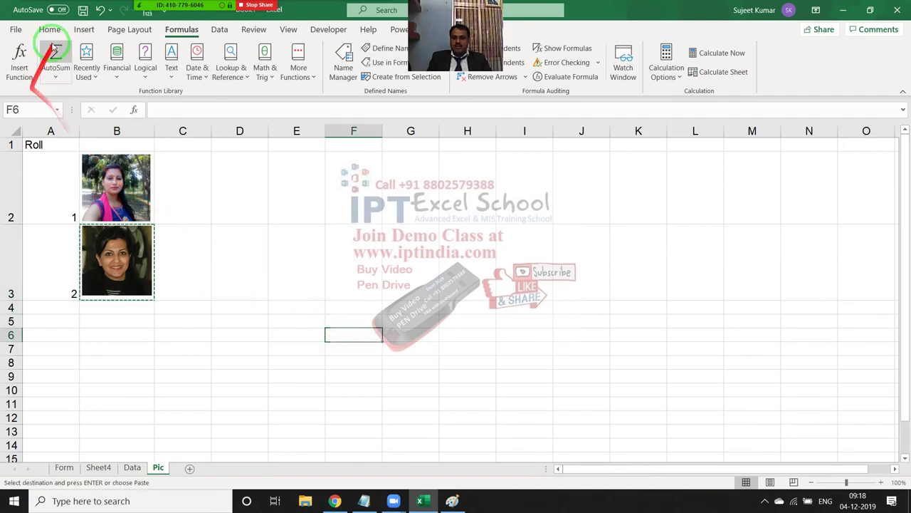
click(51, 31)
click(17, 76)
click(67, 205)
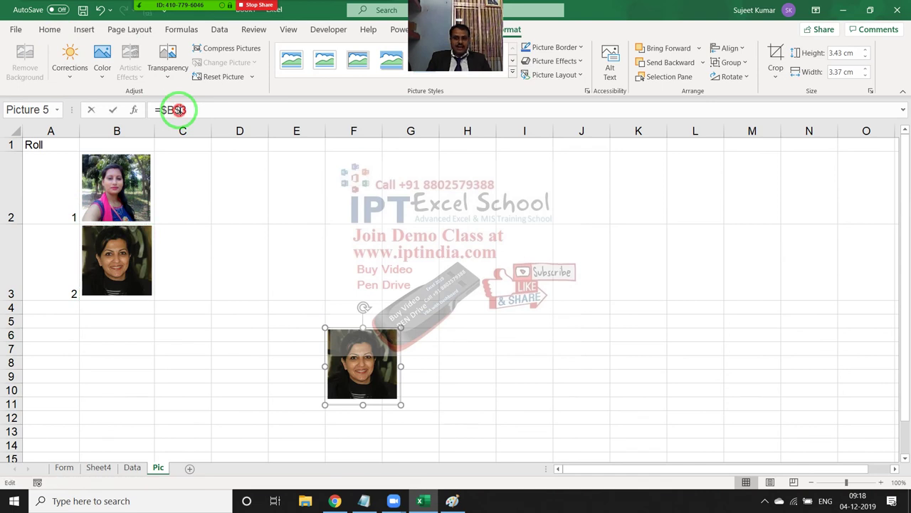
Point the linked picture's formula at =$B$2 so it shows that photo, then return to Form.
drag(181, 109, 59, 291)
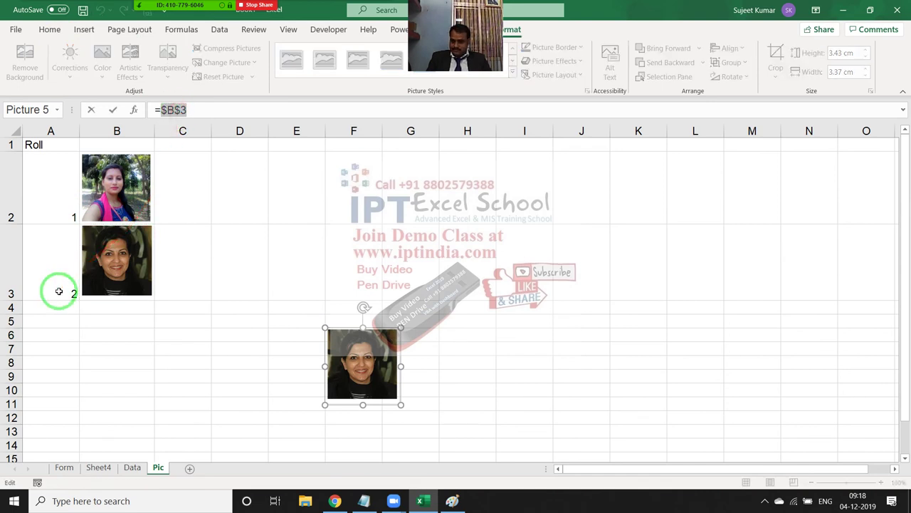
click(204, 114)
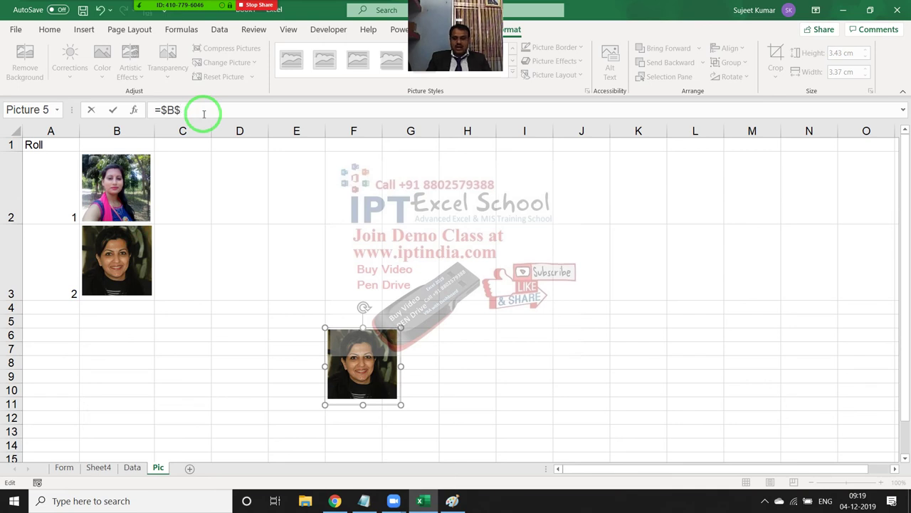
text(1)
key(Return)
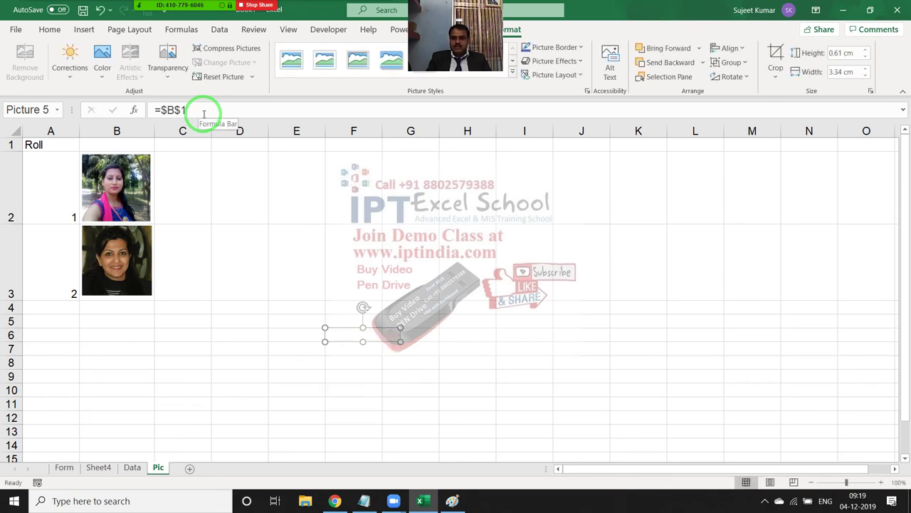
click(204, 113)
text(2)
key(Return)
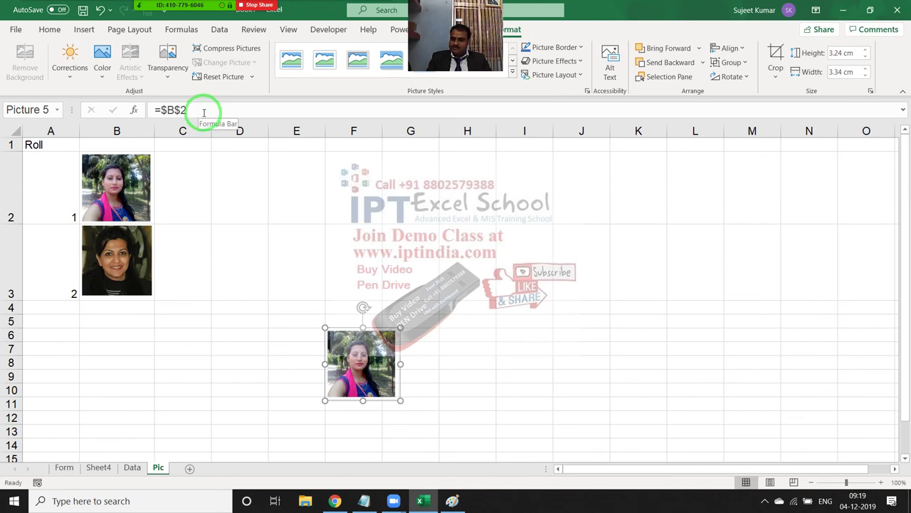
click(204, 112)
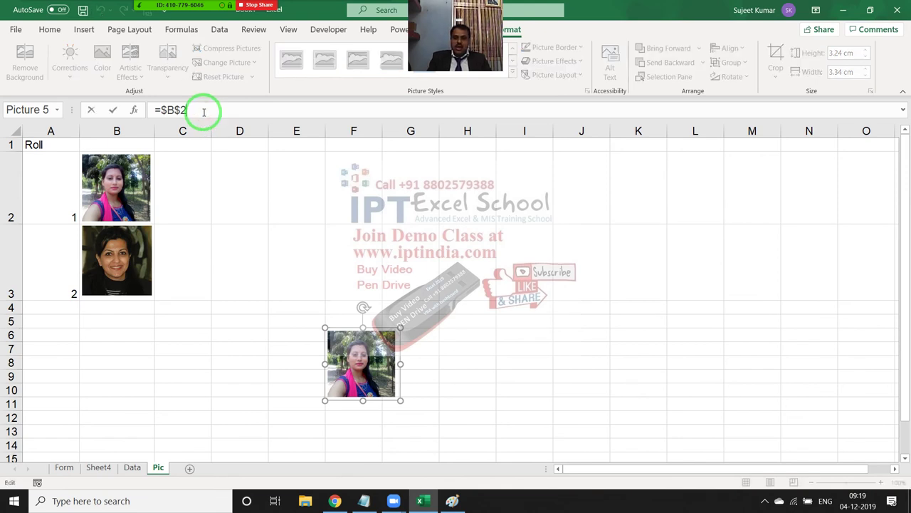
key(Escape)
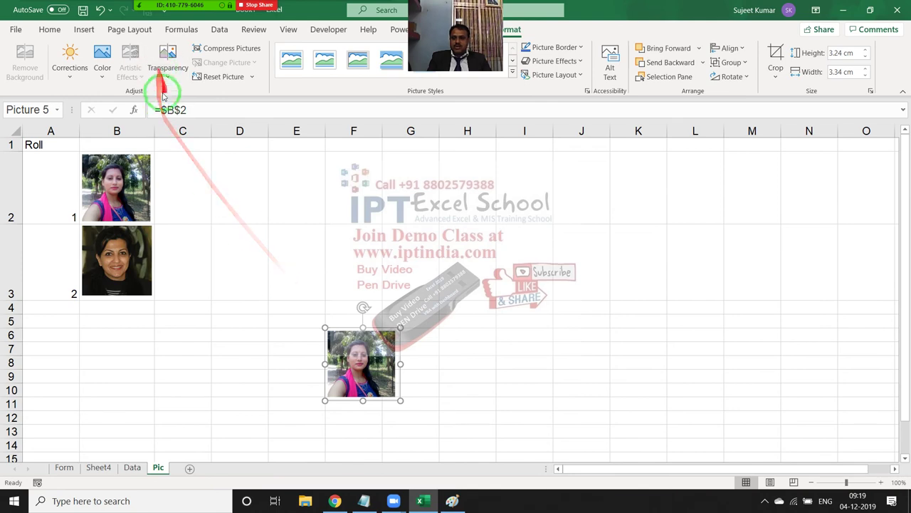
drag(161, 111, 198, 112)
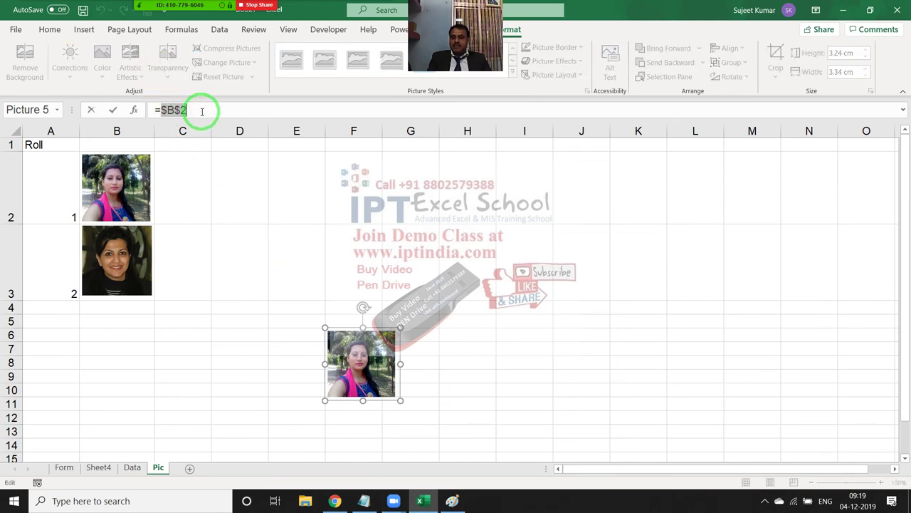
key(Escape)
click(64, 471)
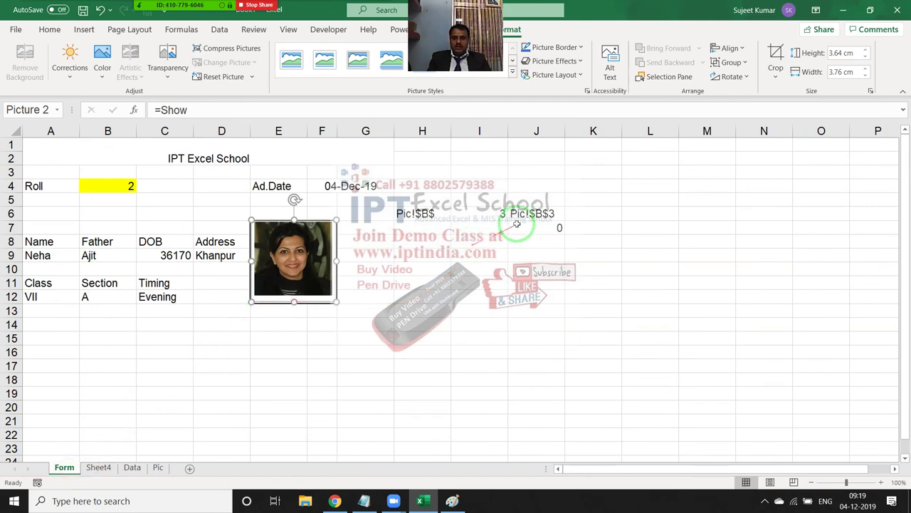
click(418, 213)
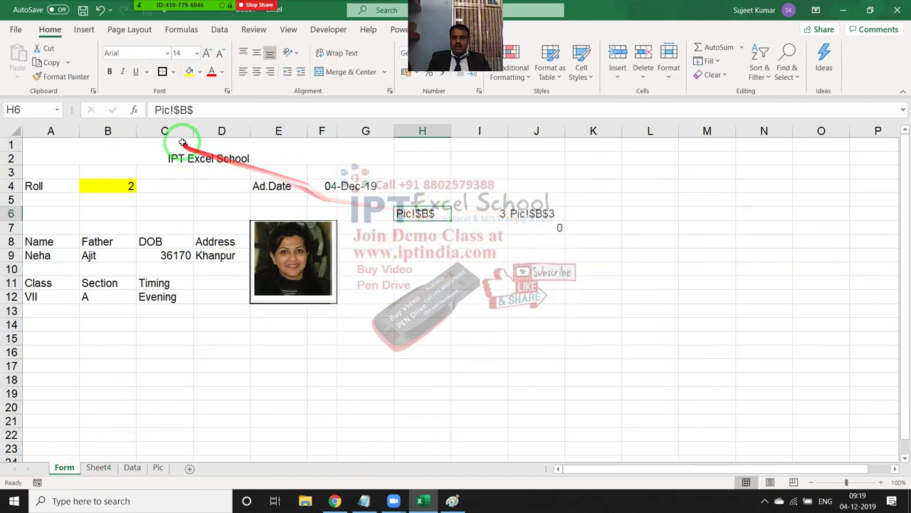
drag(193, 109, 143, 110)
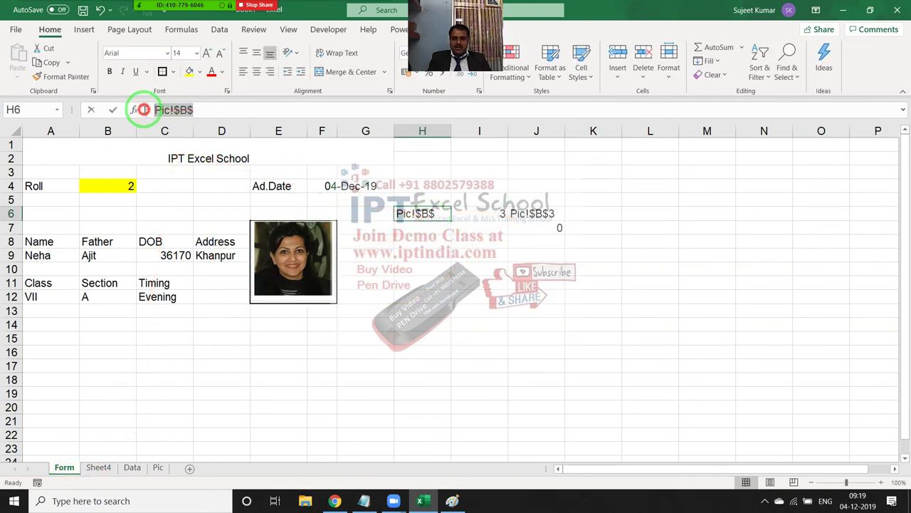
key(Escape)
click(488, 213)
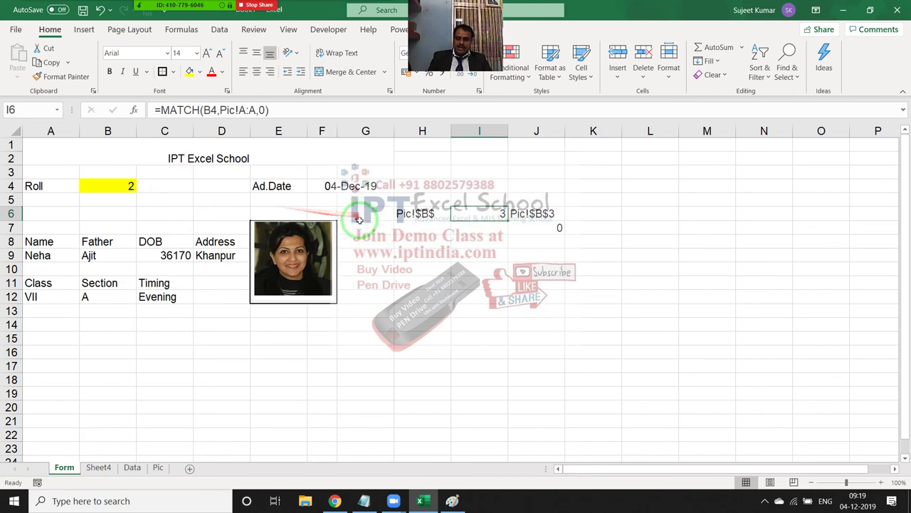
key(F2)
key(Escape)
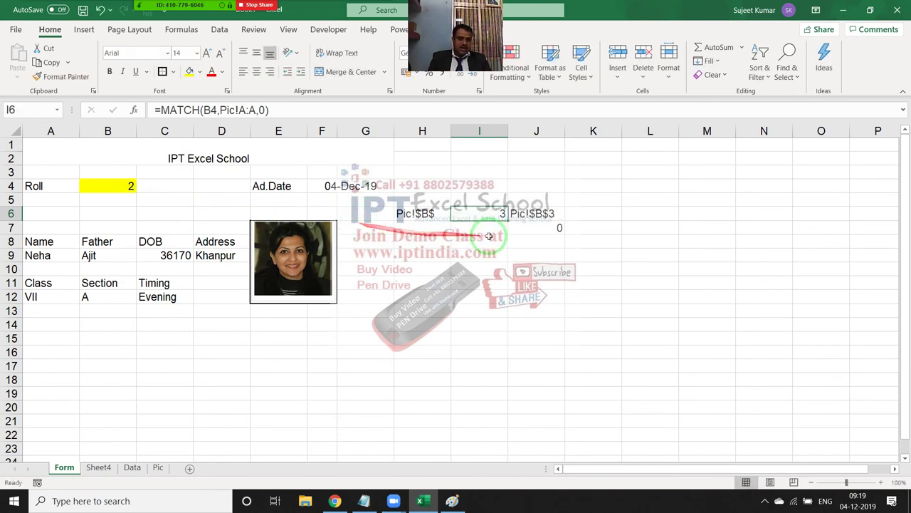
click(539, 222)
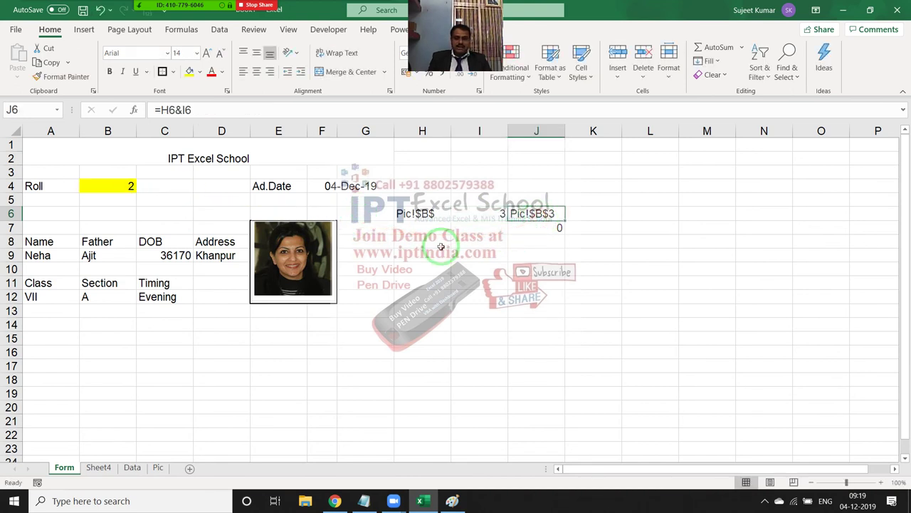
click(310, 245)
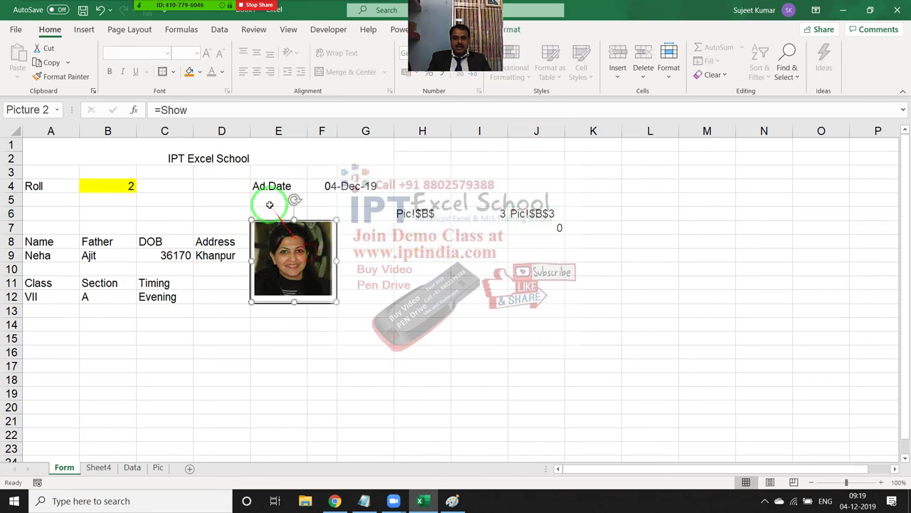
click(511, 270)
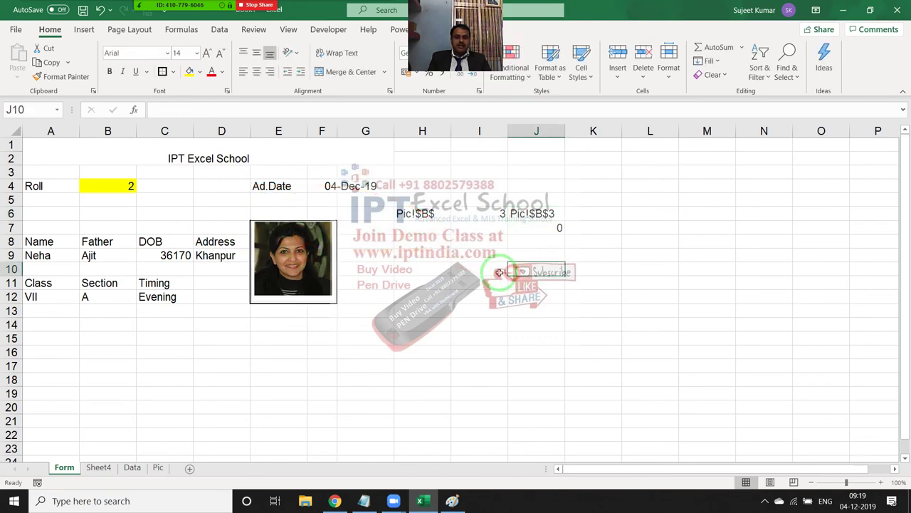
Copy Pic!B3 and paste it as a linked picture at I11 on the Form sheet.
click(158, 467)
click(151, 271)
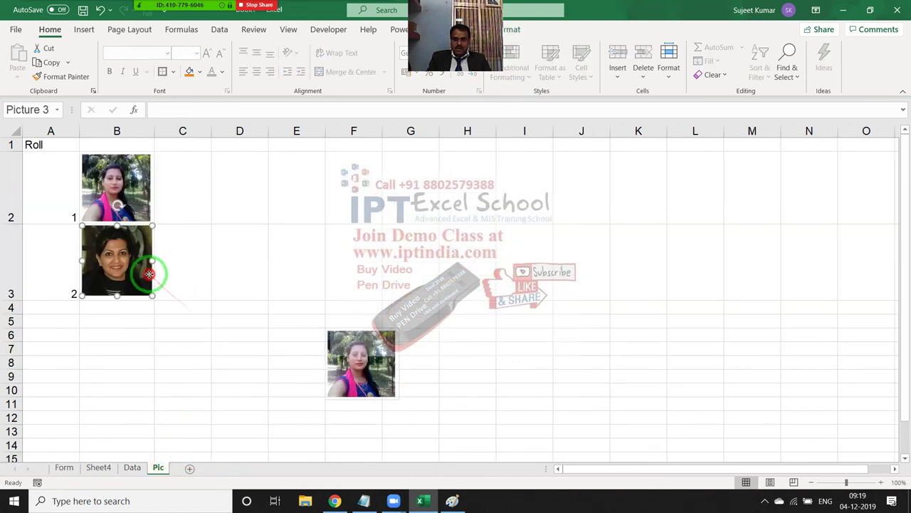
click(189, 276)
key(Left)
key(ctrl+c)
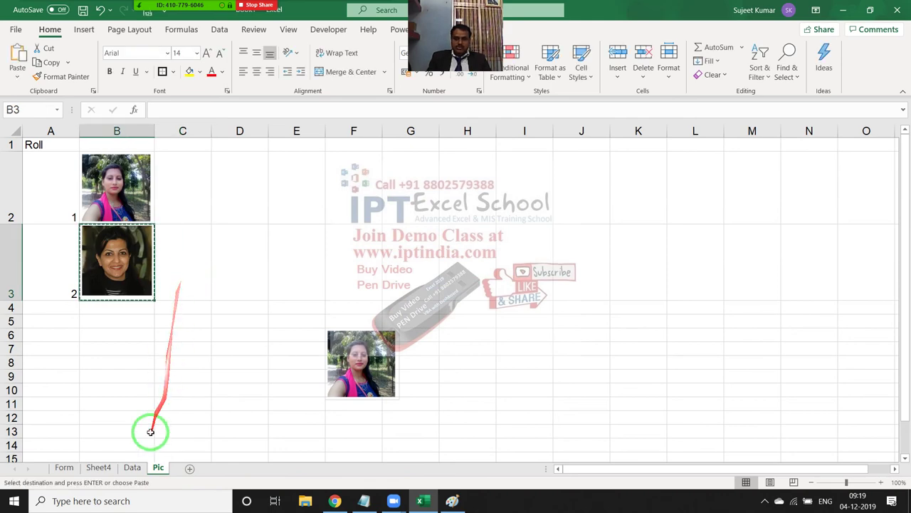
click(64, 467)
click(479, 282)
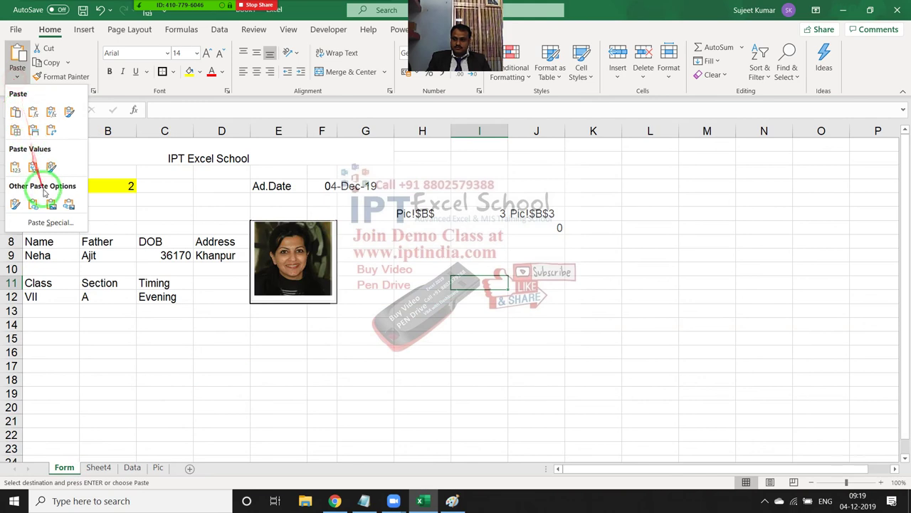
click(69, 203)
click(570, 311)
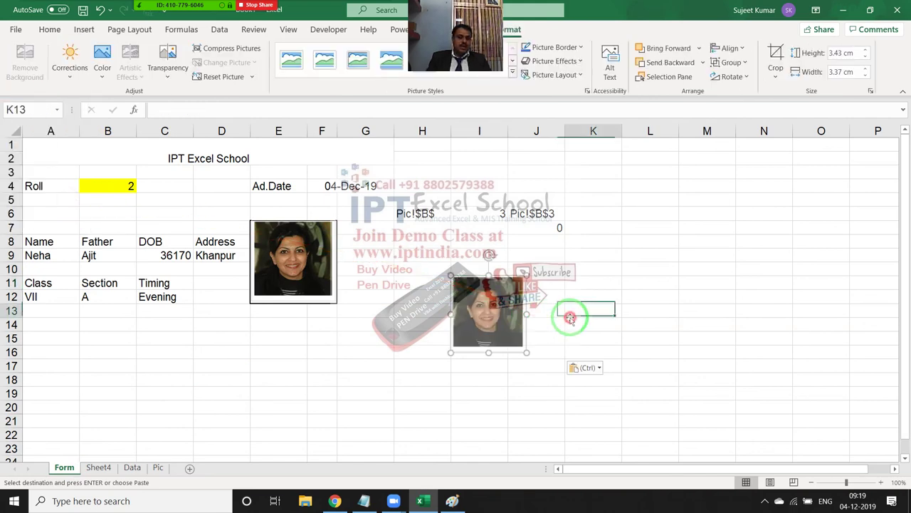
click(506, 320)
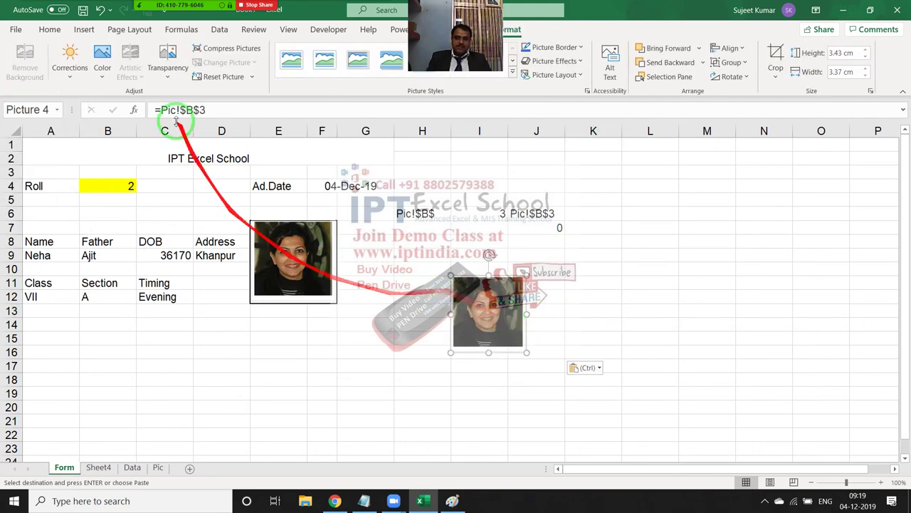
drag(159, 111, 222, 119)
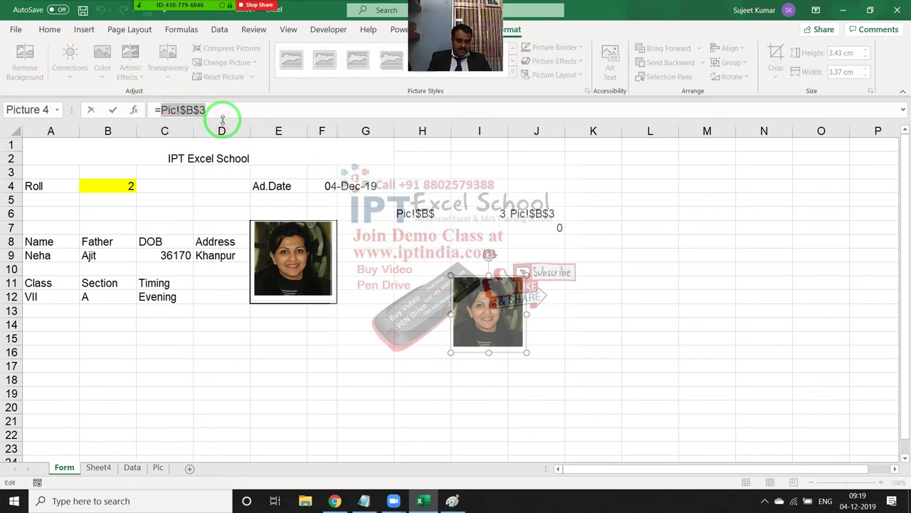
click(551, 215)
double_click(550, 215)
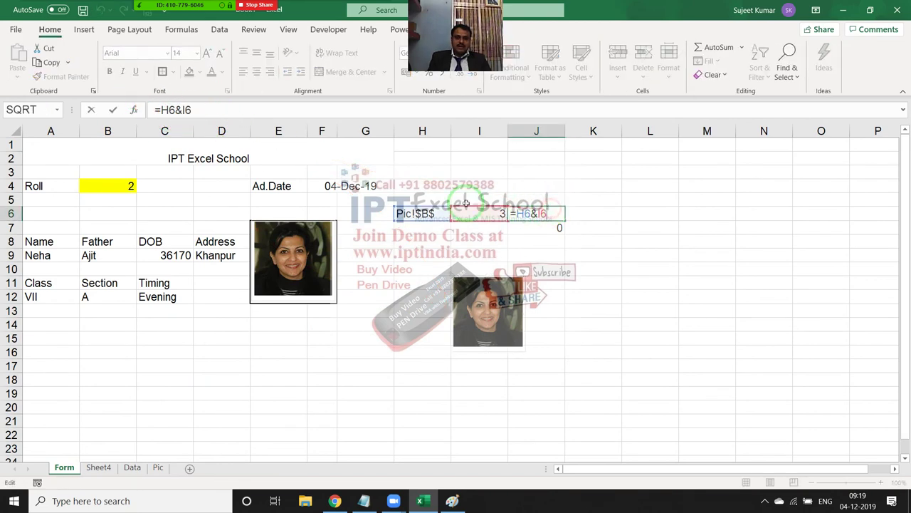
click(484, 214)
double_click(484, 214)
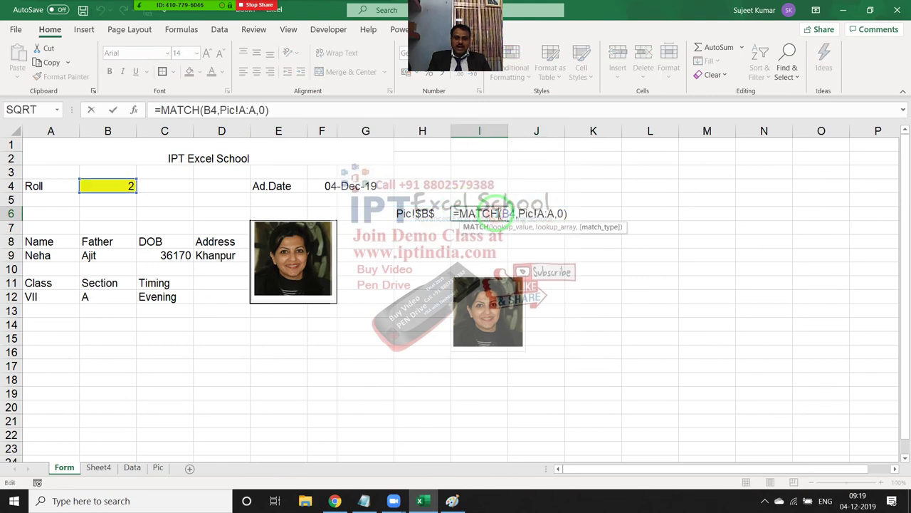
key(Escape)
click(498, 287)
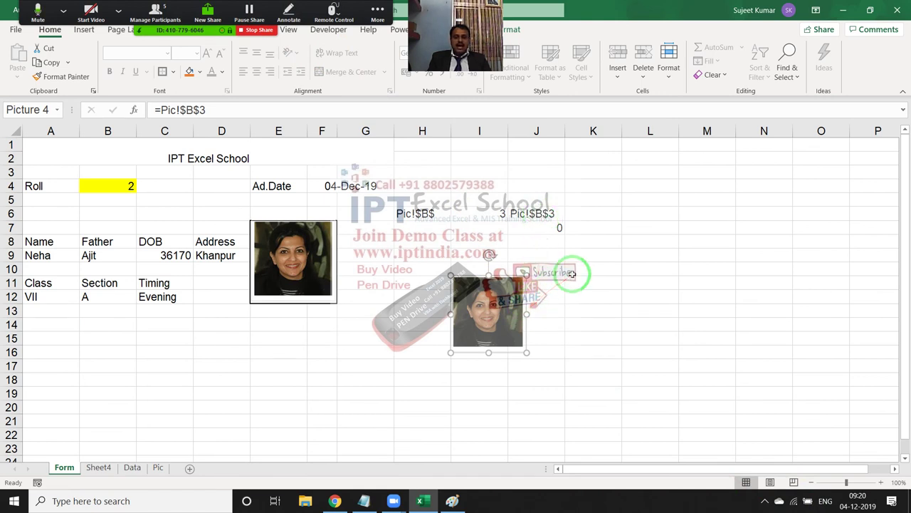
click(641, 214)
click(117, 17)
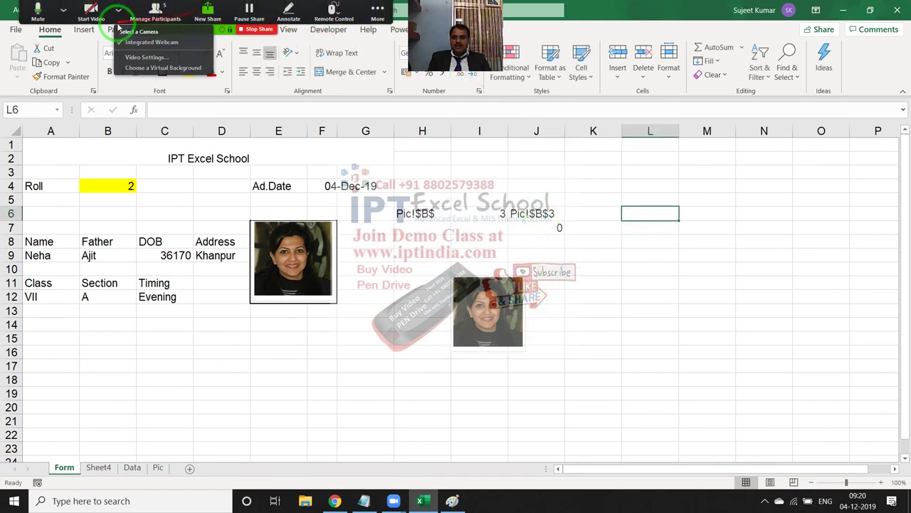
drag(615, 152, 672, 193)
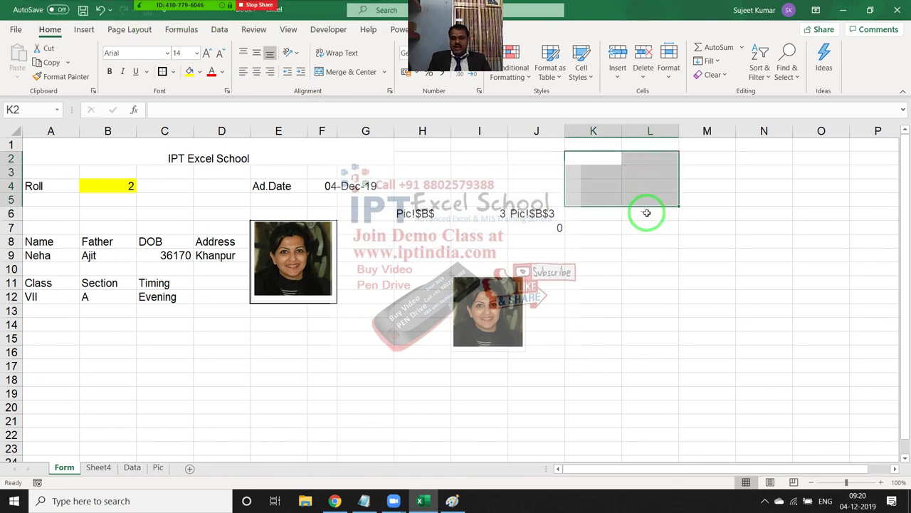
click(594, 133)
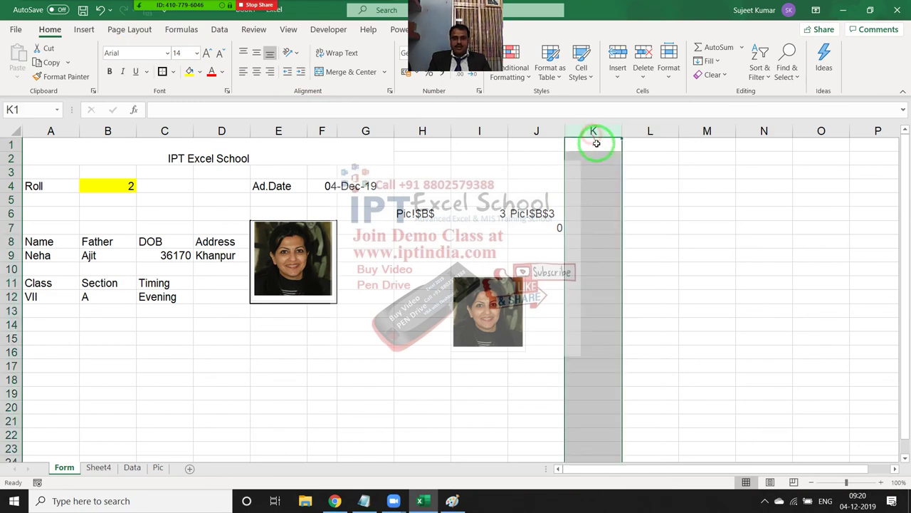
drag(594, 145, 820, 324)
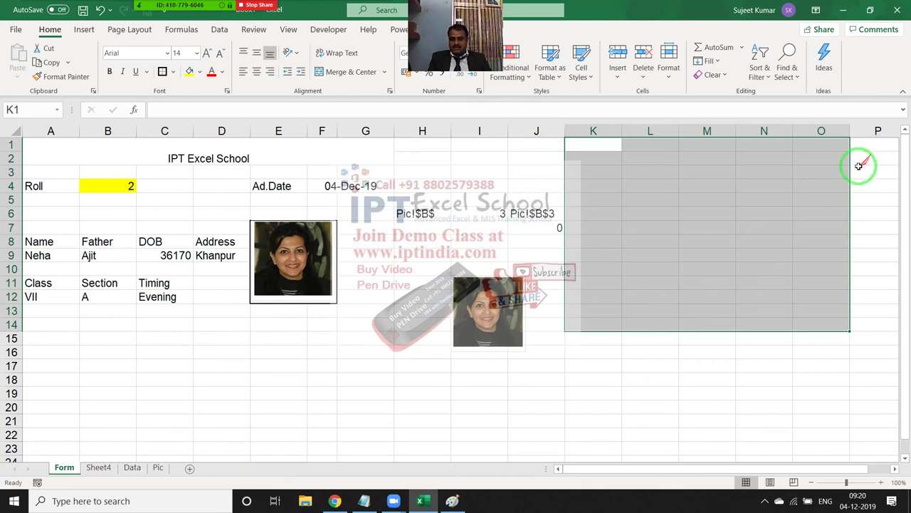
click(461, 143)
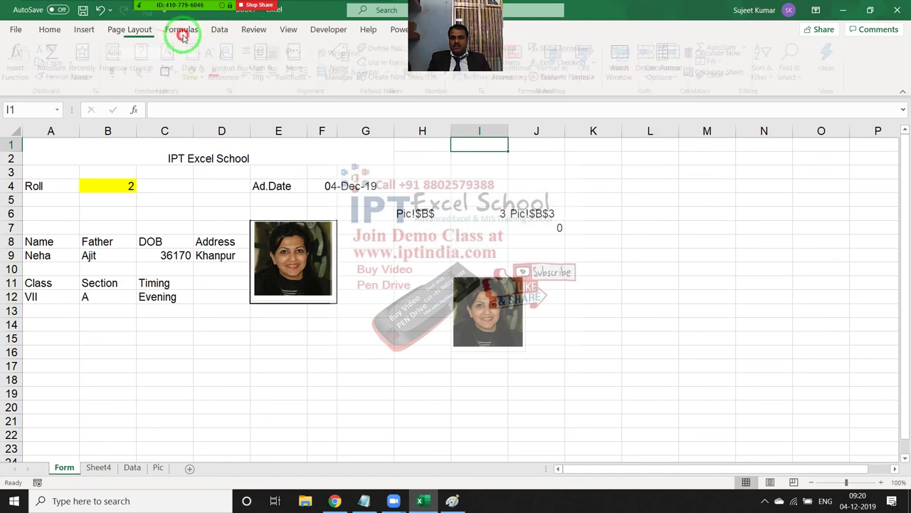
click(182, 30)
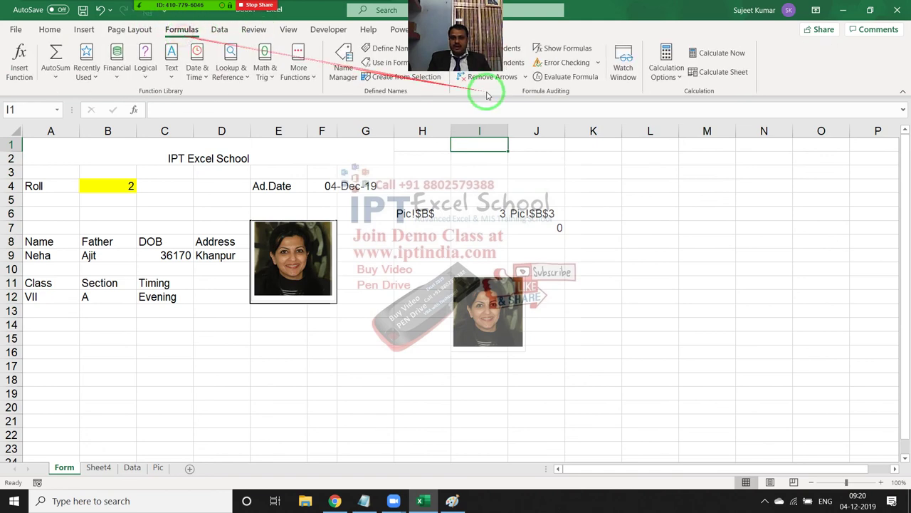
click(349, 66)
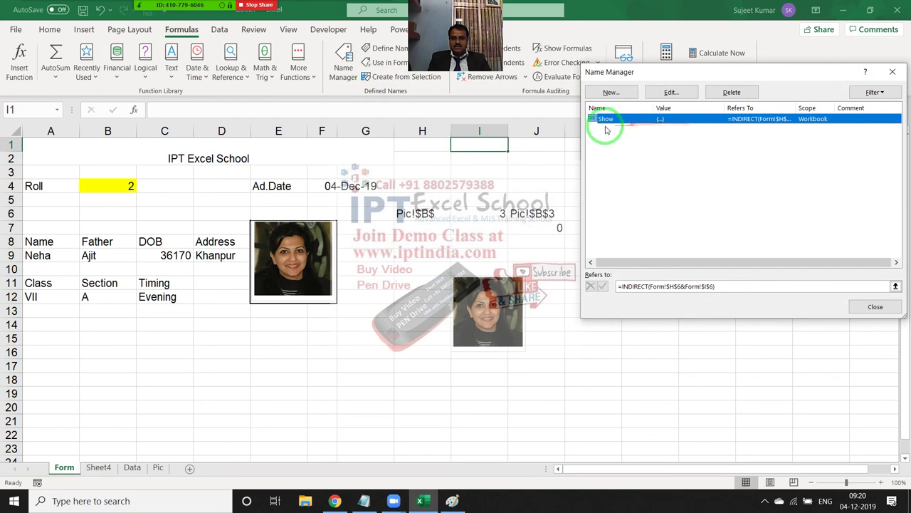
click(680, 286)
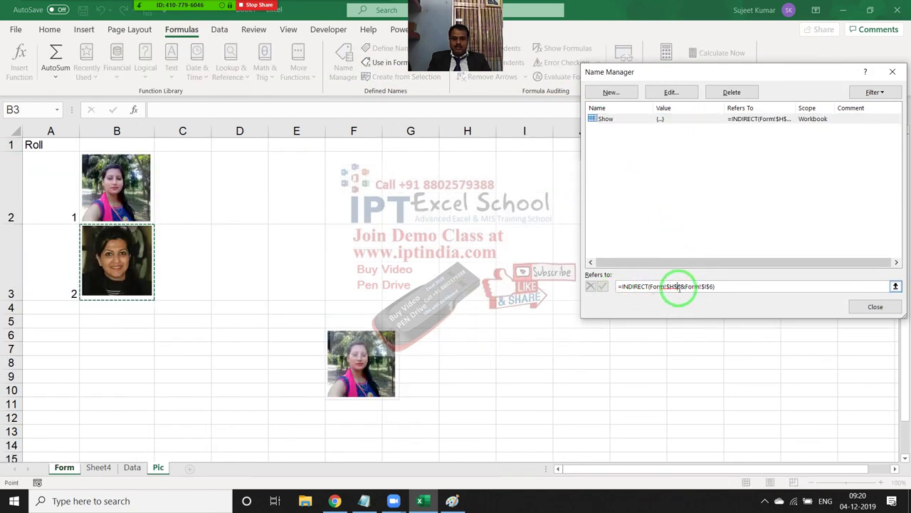
drag(665, 286, 706, 286)
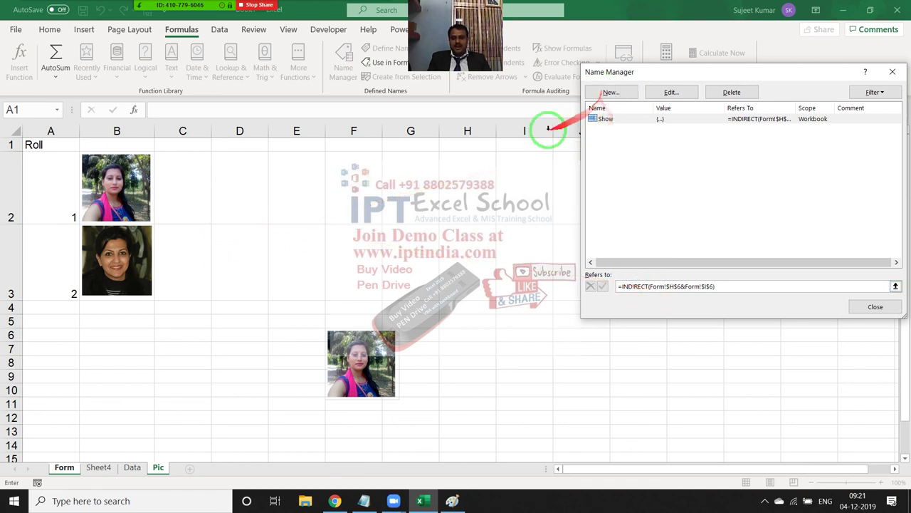
click(664, 286)
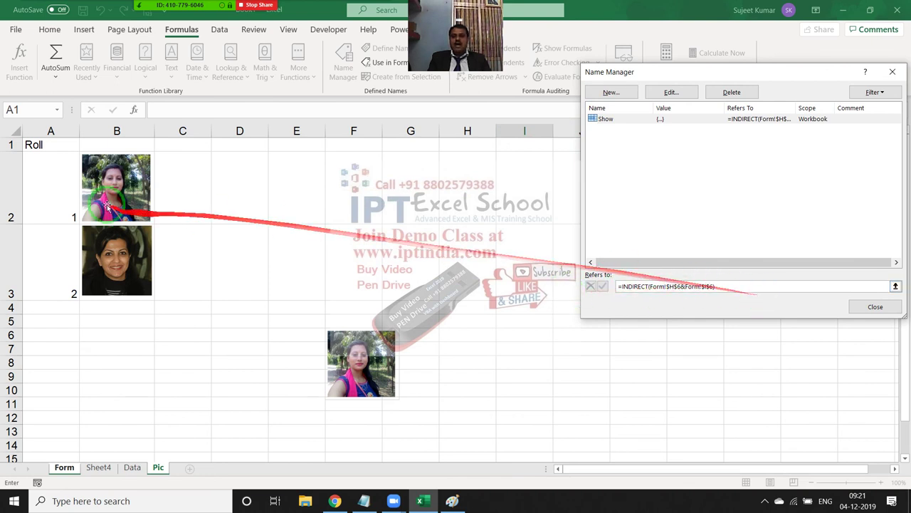
click(153, 467)
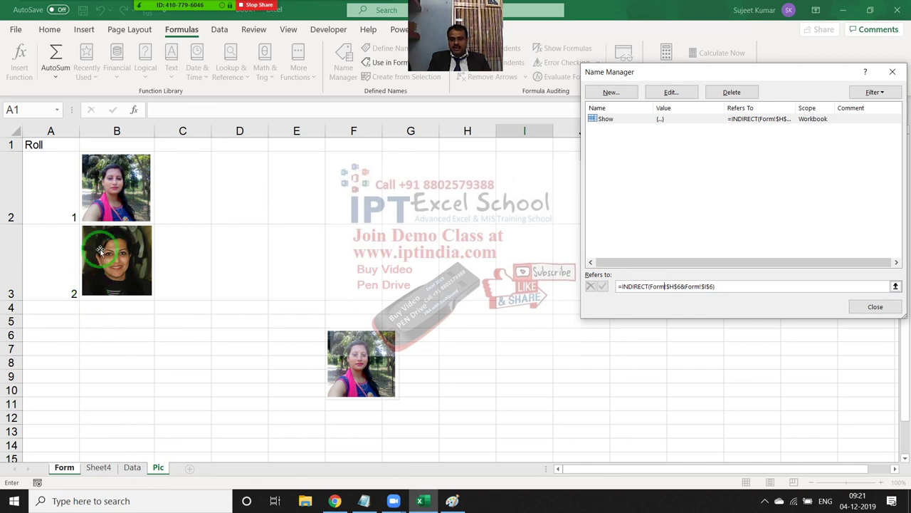
key(Escape)
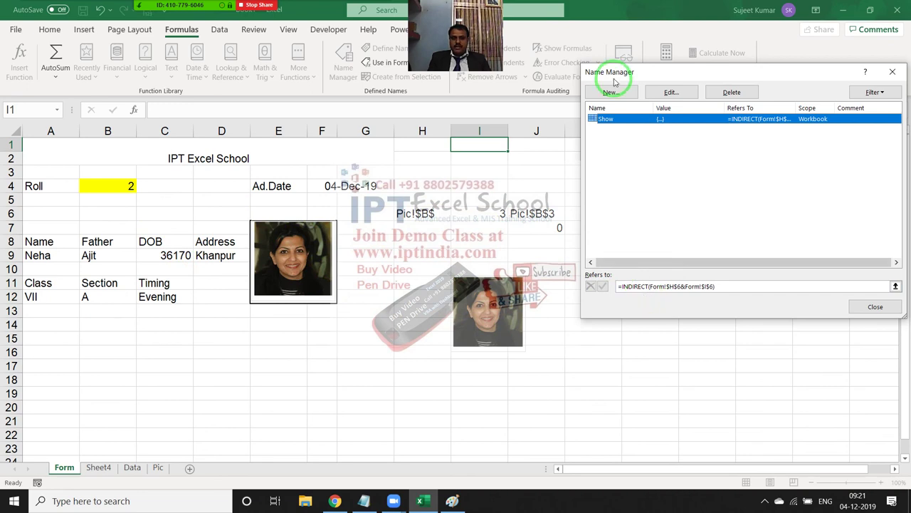
key(Escape)
click(467, 292)
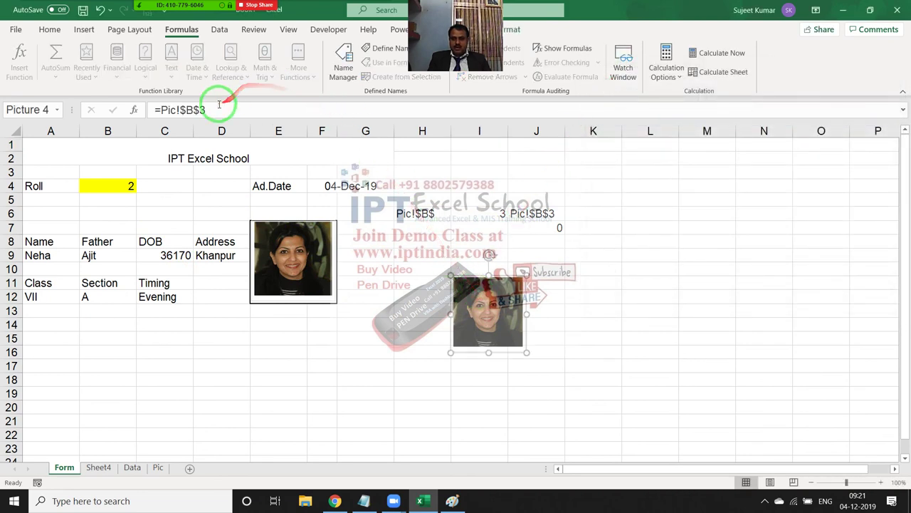
Change the picture's link from =Pic!$B$3 to =Show.
drag(213, 109, 161, 109)
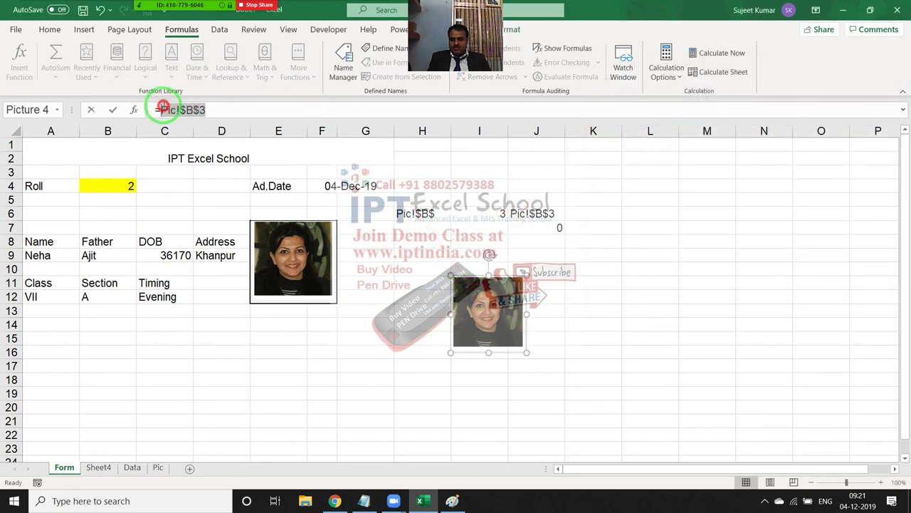
text(sho)
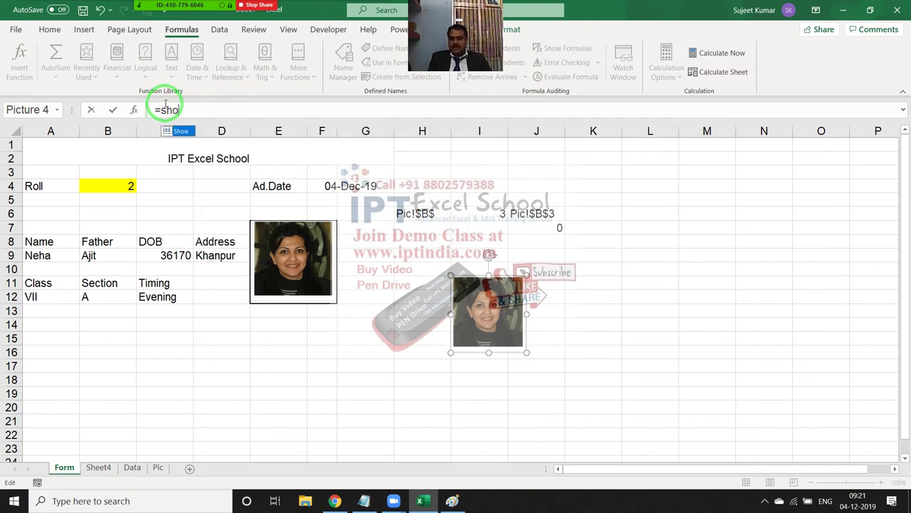
key(Return)
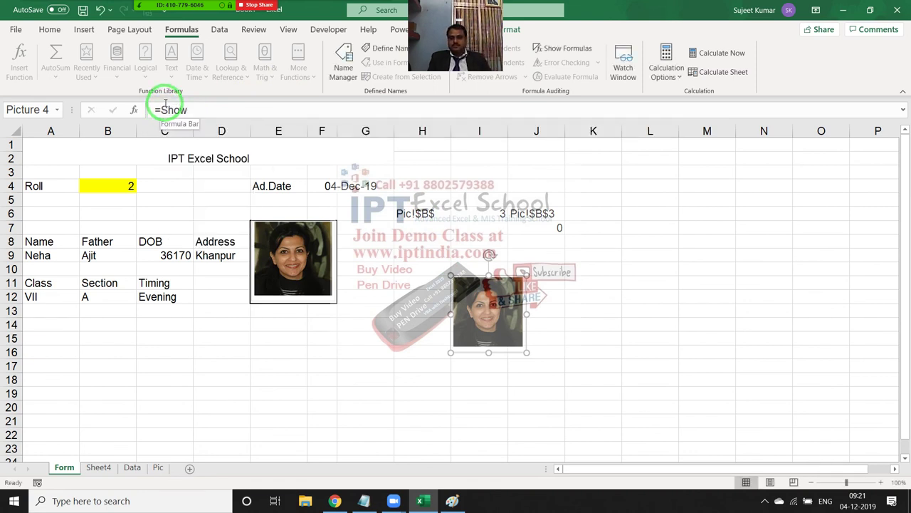
Enter roll number 1 in B4 and start saving the workbook.
click(119, 184)
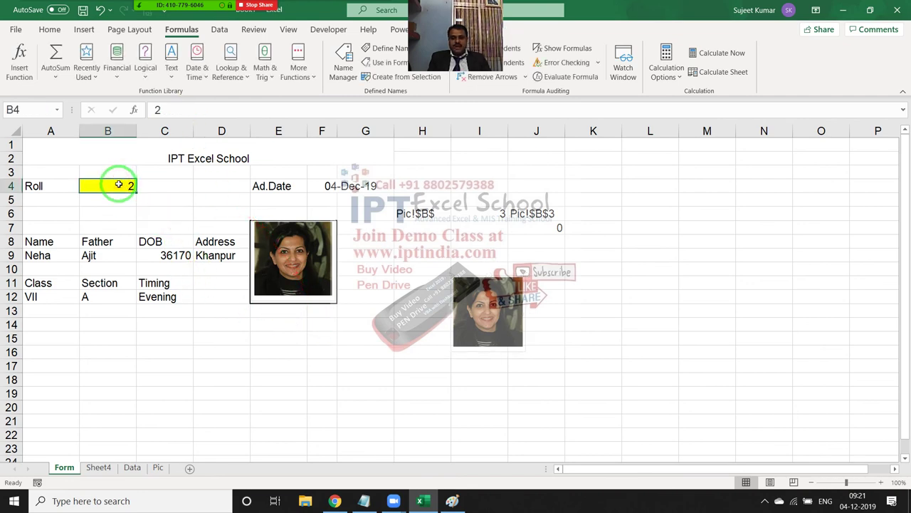
text(1)
key(Return)
click(119, 185)
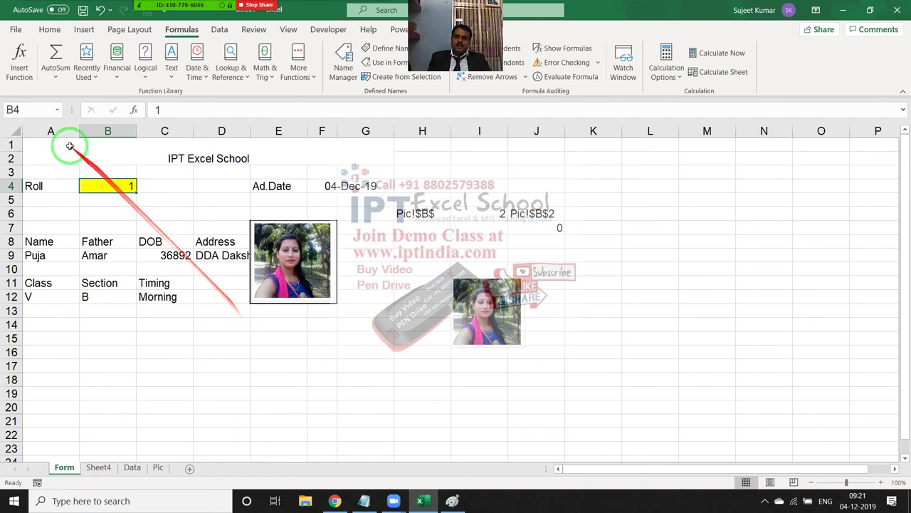
click(83, 9)
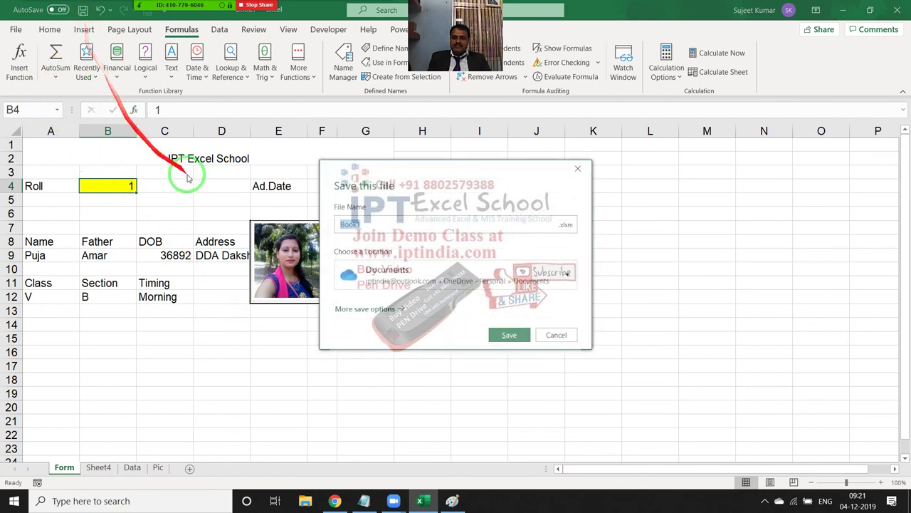
Save the workbook as the macro-enabled Picure.xlsm in Desktop\New folder.
click(353, 316)
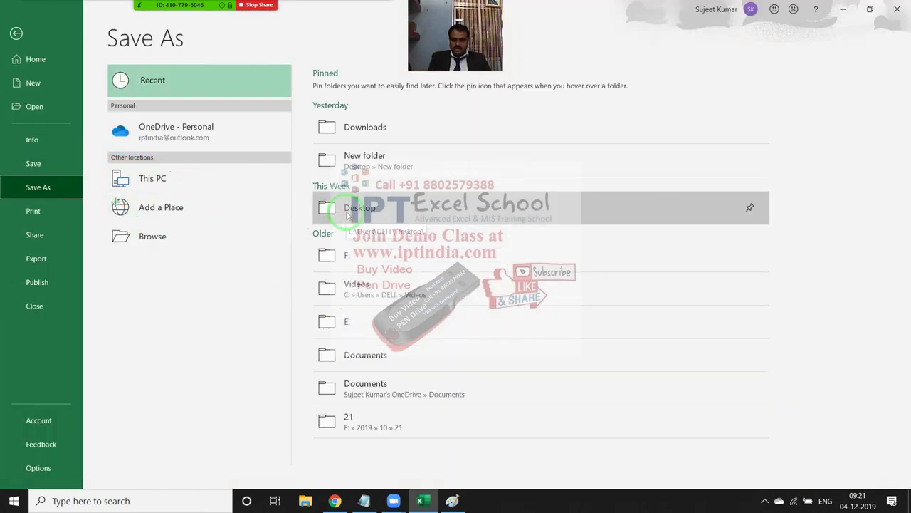
click(360, 163)
drag(319, 138, 347, 100)
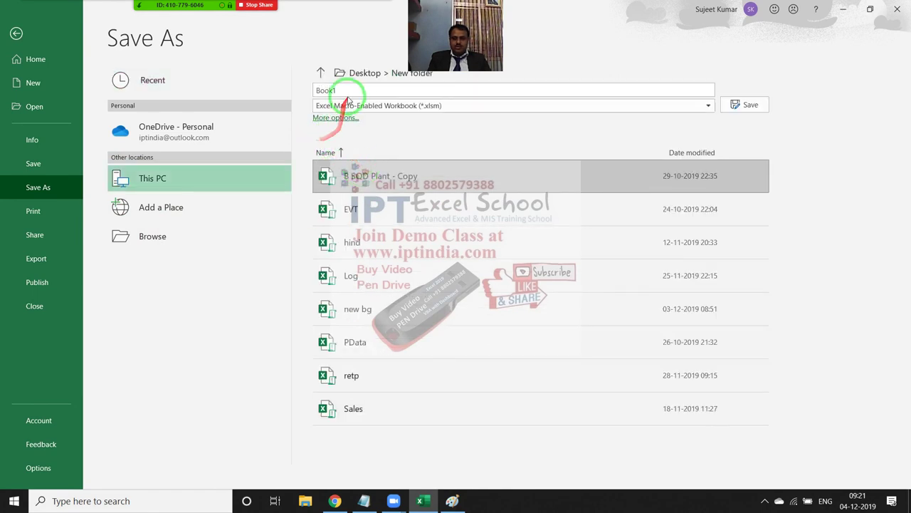
click(341, 92)
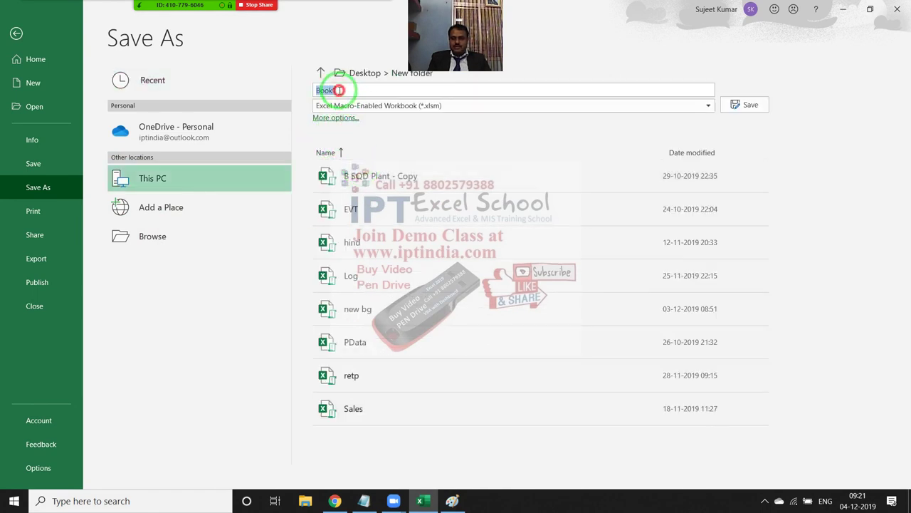
drag(340, 89, 244, 88)
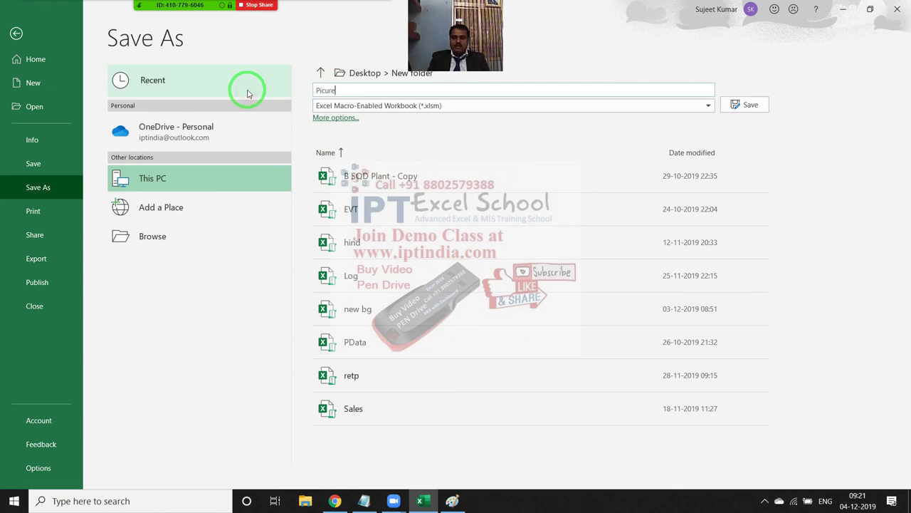
drag(346, 122, 838, 176)
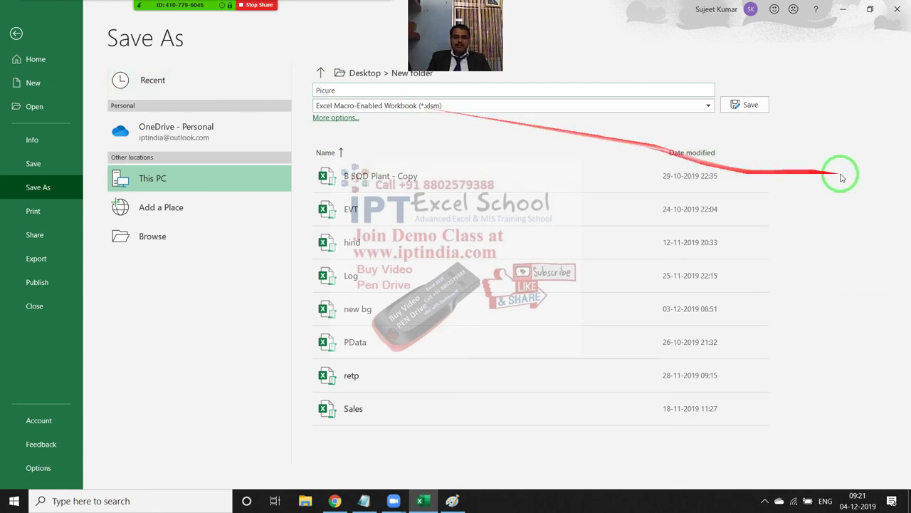
click(763, 109)
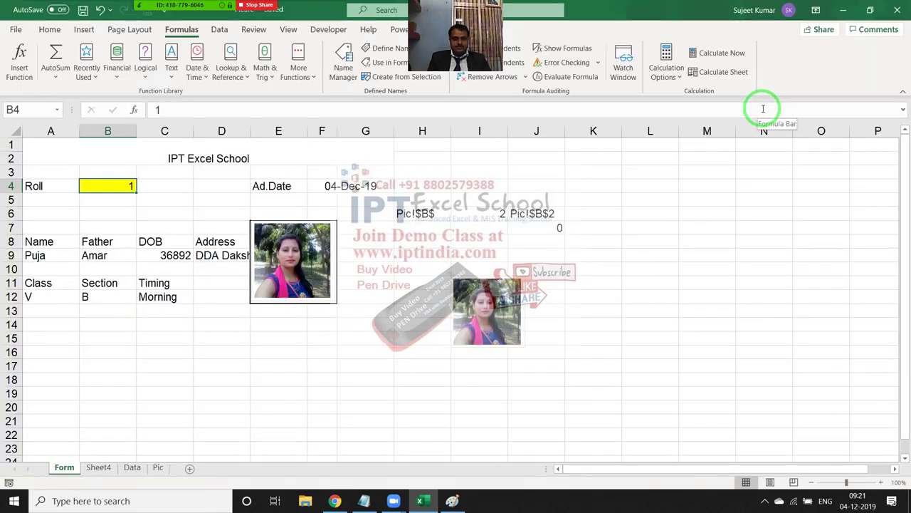
Confirm the photo's =Show link, close Excel and the image search tab, and show the desktop.
click(280, 301)
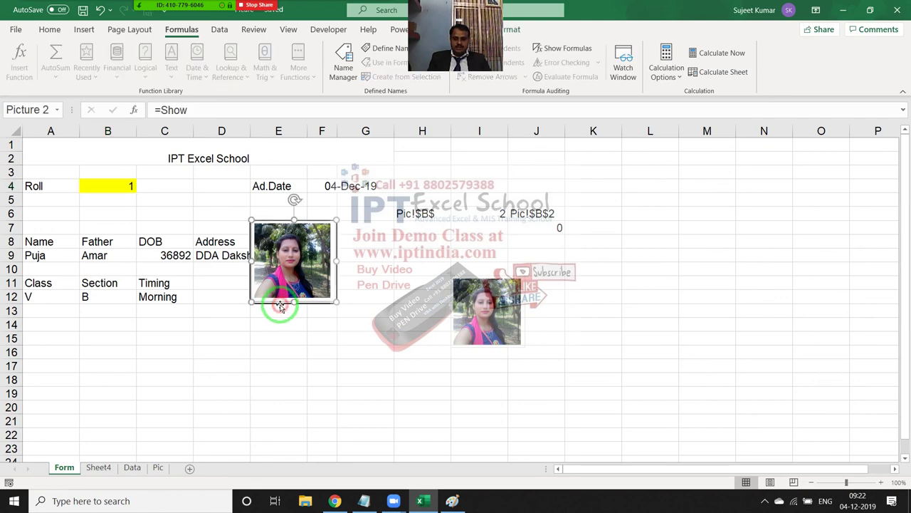
click(454, 265)
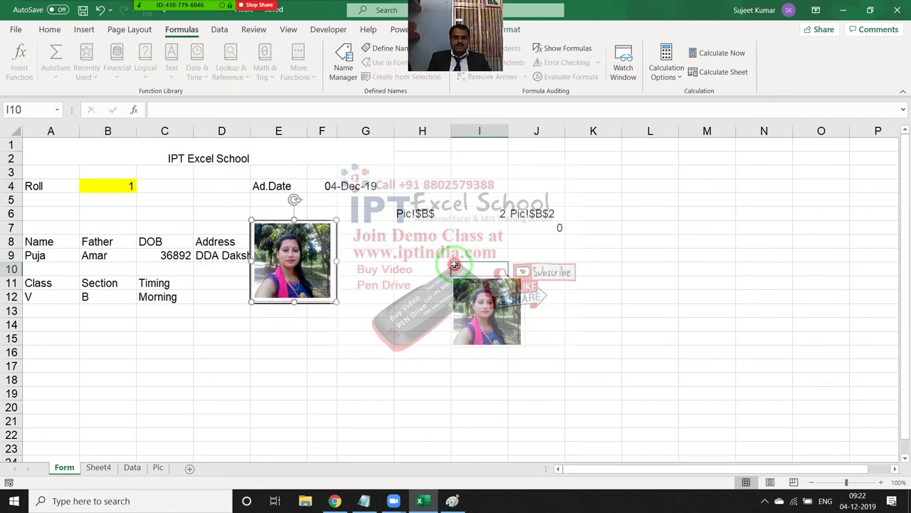
click(898, 10)
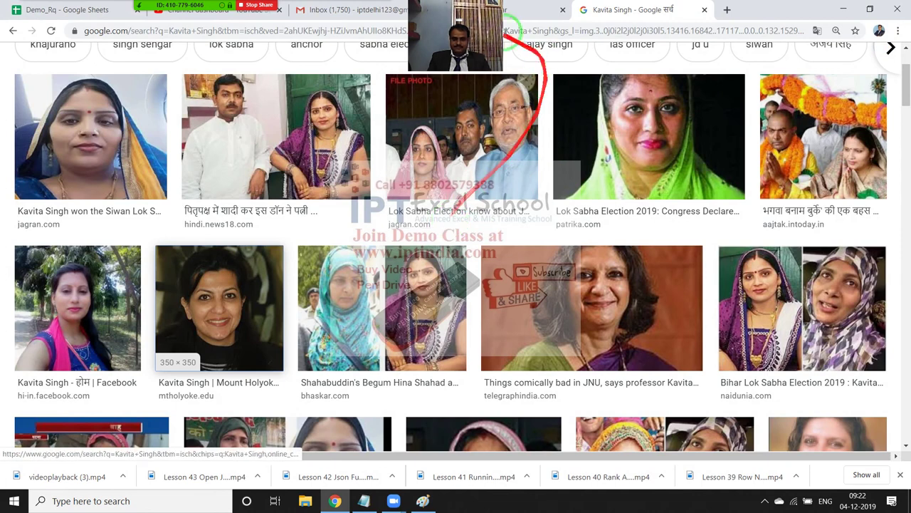
click(704, 10)
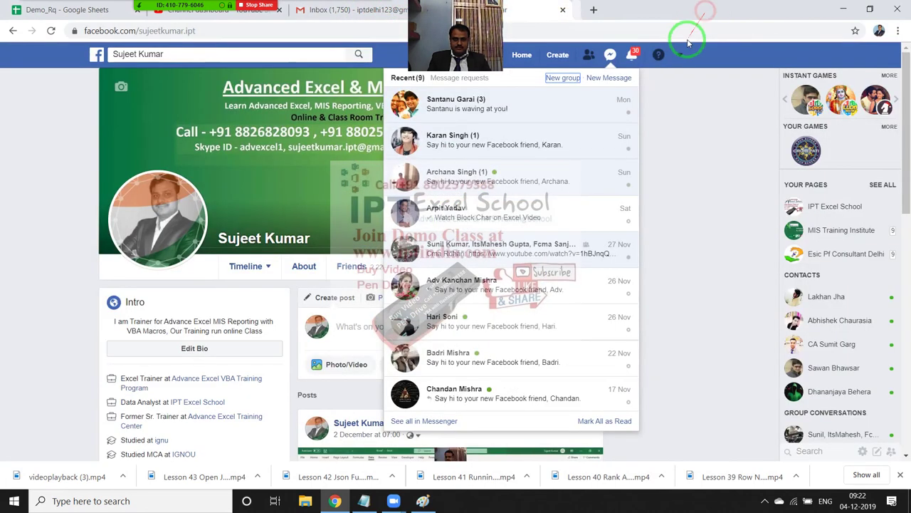
key(super+d)
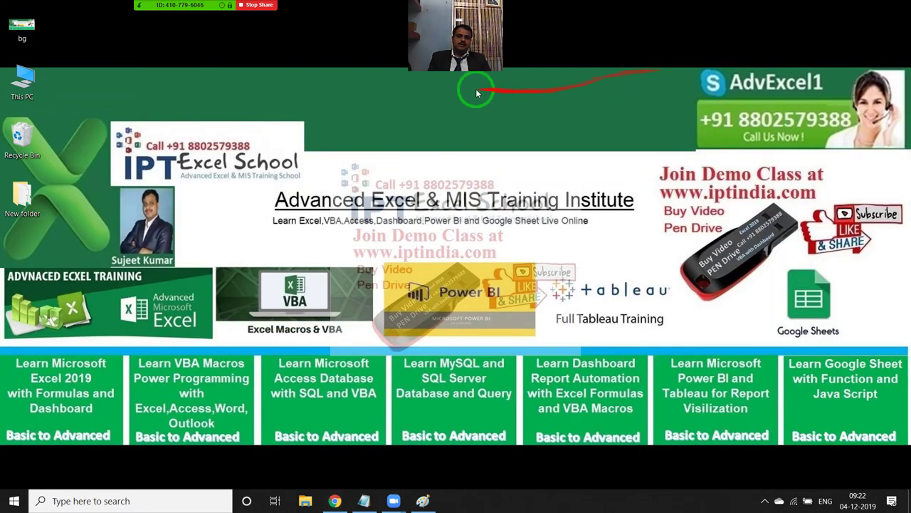
End the Zoom screen share via the sharing toolbar's More menu and Alt+S.
mouse_move(285, 29)
click(377, 9)
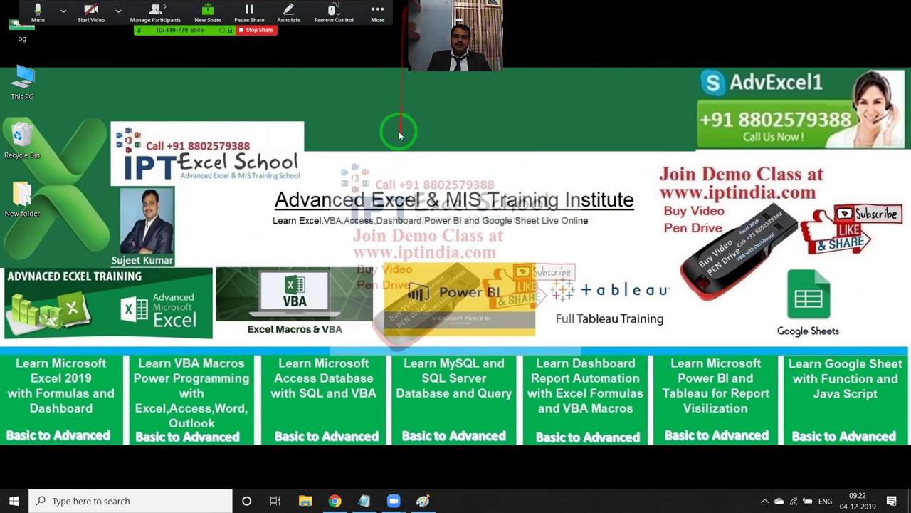
click(377, 10)
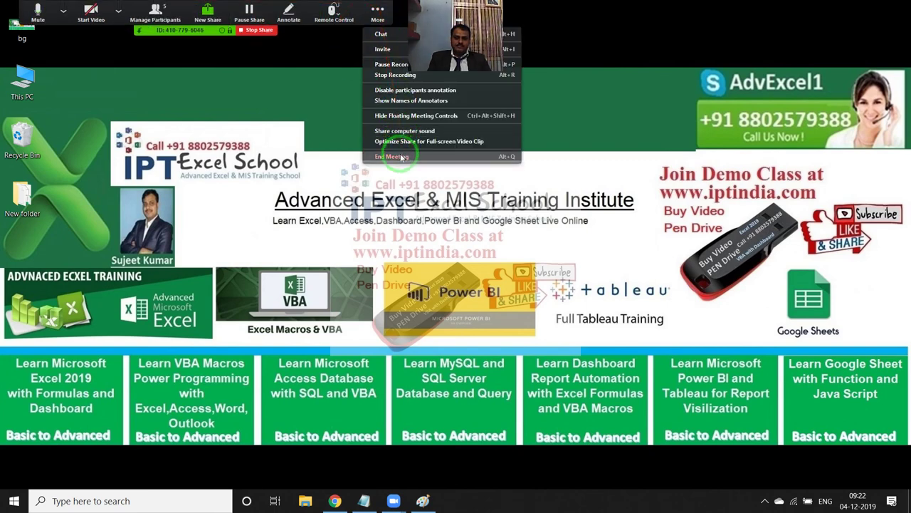
key(alt+s)
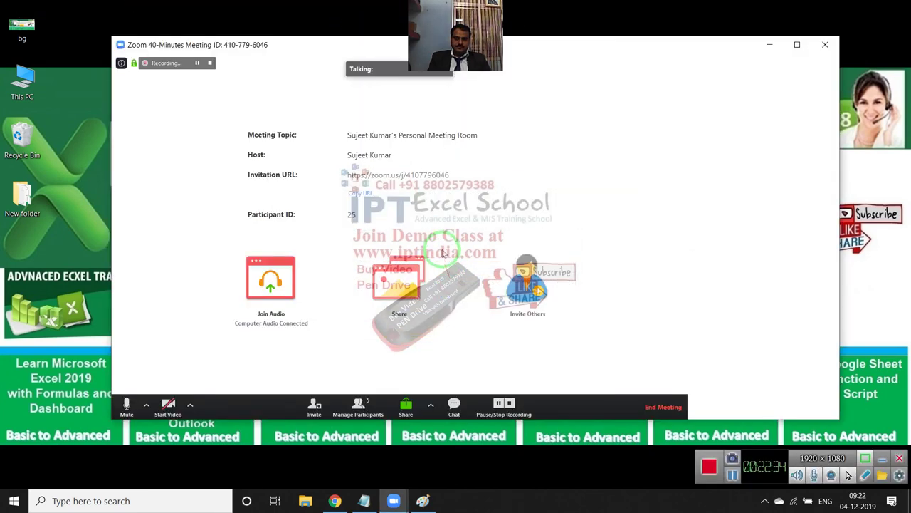